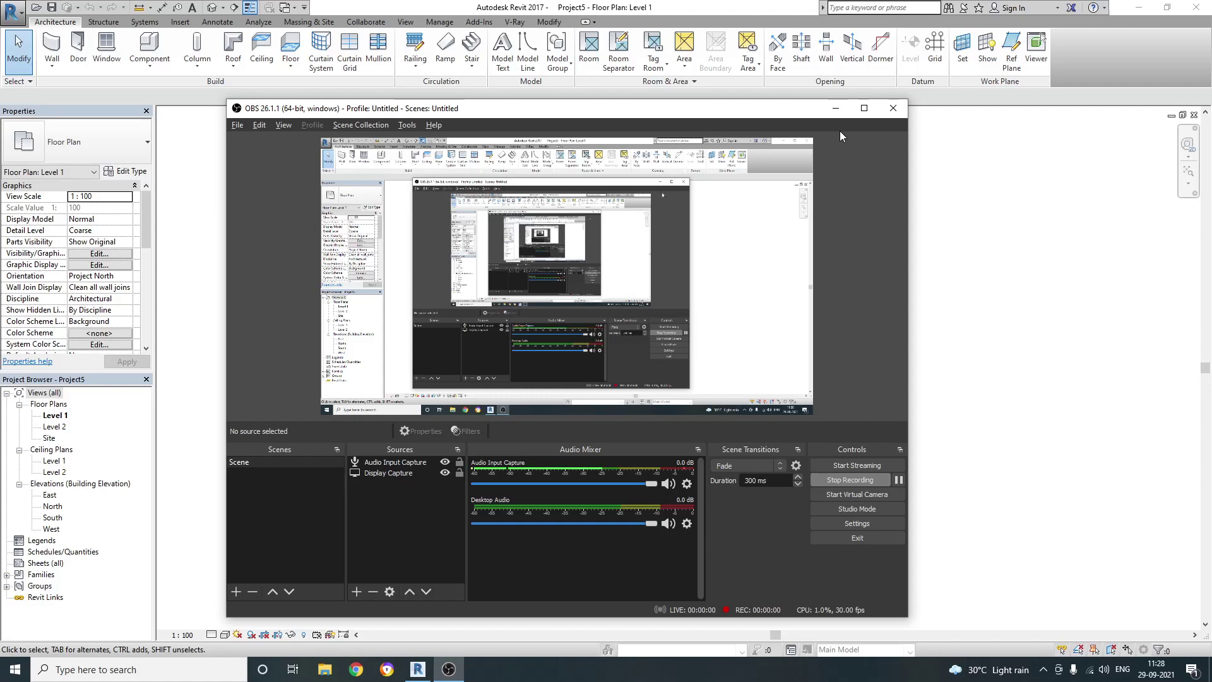
# Step: Hide the recorder window and return to the Level 1 floor plan
pyautogui.click(835, 108)
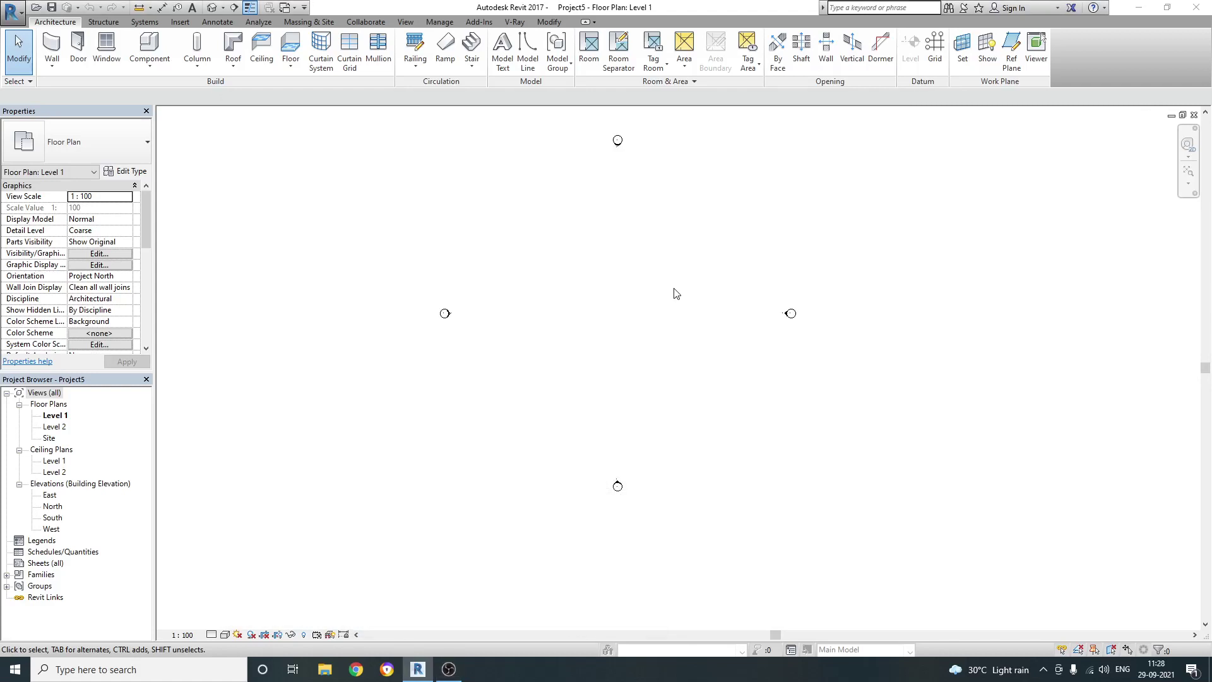
pyautogui.click(468, 67)
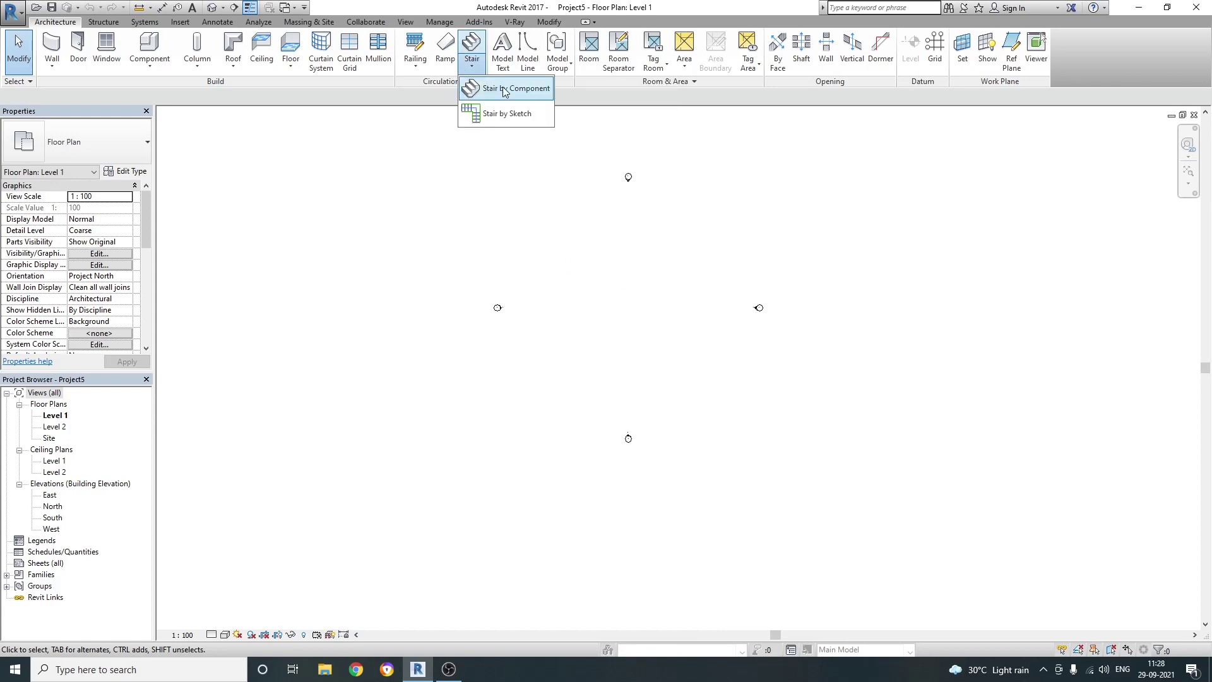
pyautogui.click(512, 117)
pyautogui.doubleClick(55, 415)
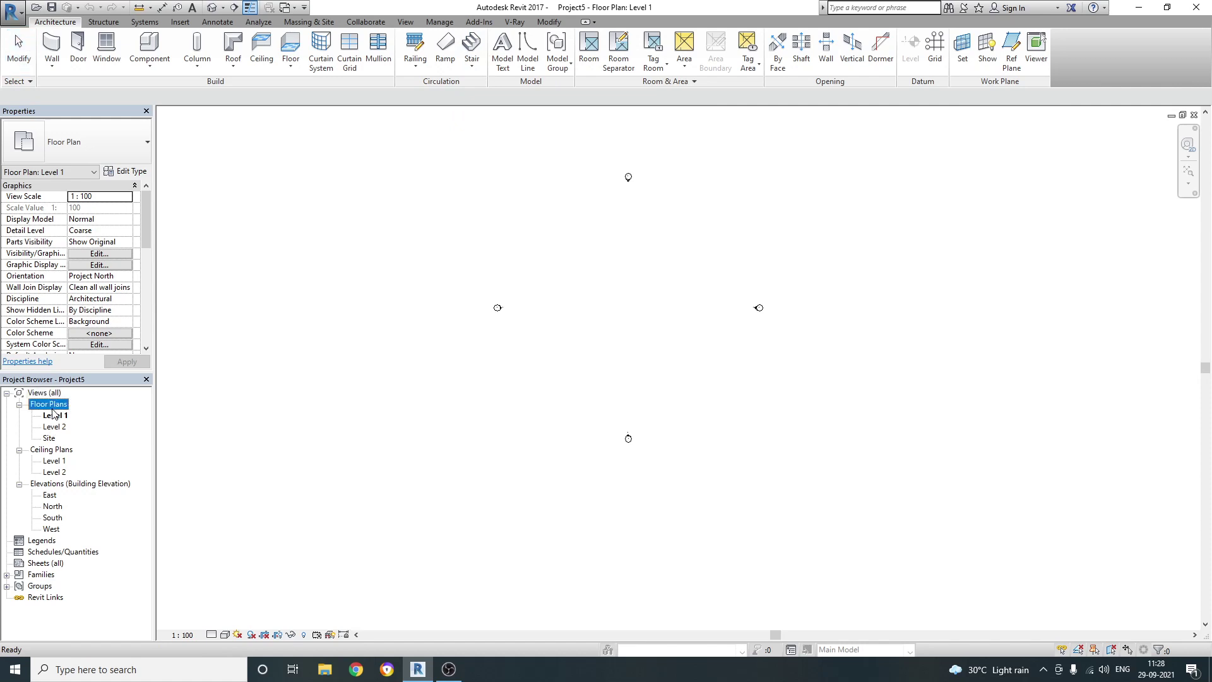
pyautogui.scroll(3, 631, 271)
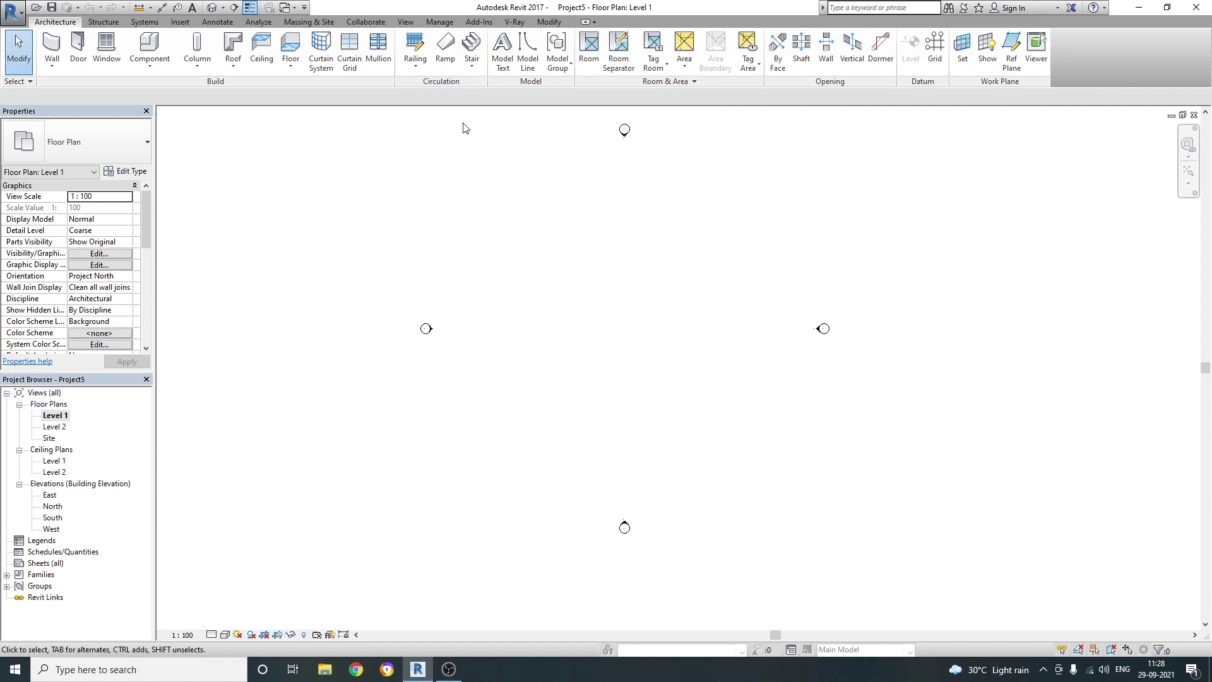
# Step: Draw a straight Stair by Component run near the Level 1 plan centre and finish it
pyautogui.click(470, 74)
pyautogui.click(513, 94)
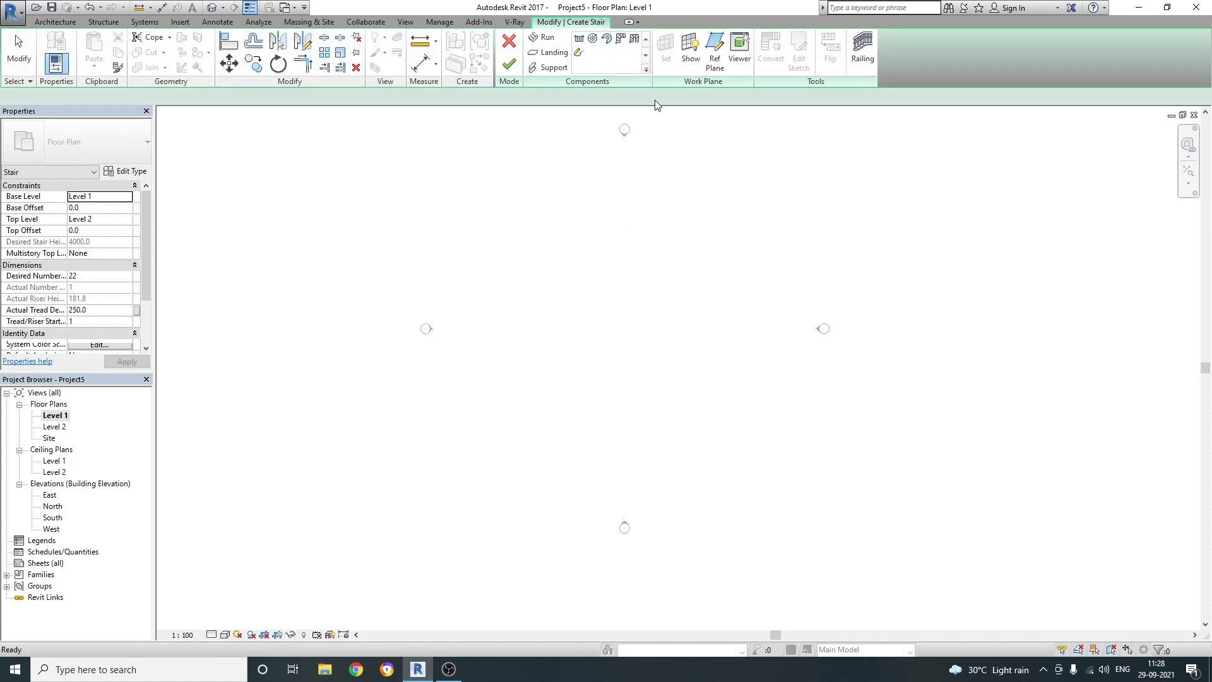
pyautogui.click(618, 382)
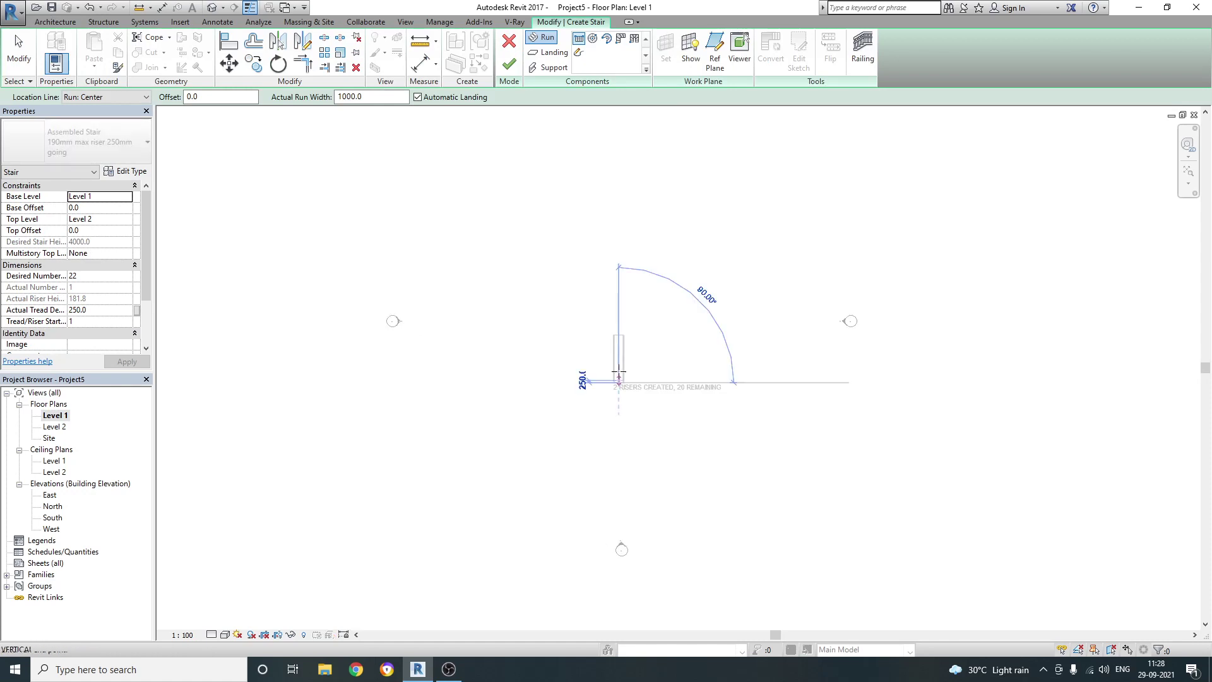
pyautogui.click(619, 333)
pyautogui.click(509, 64)
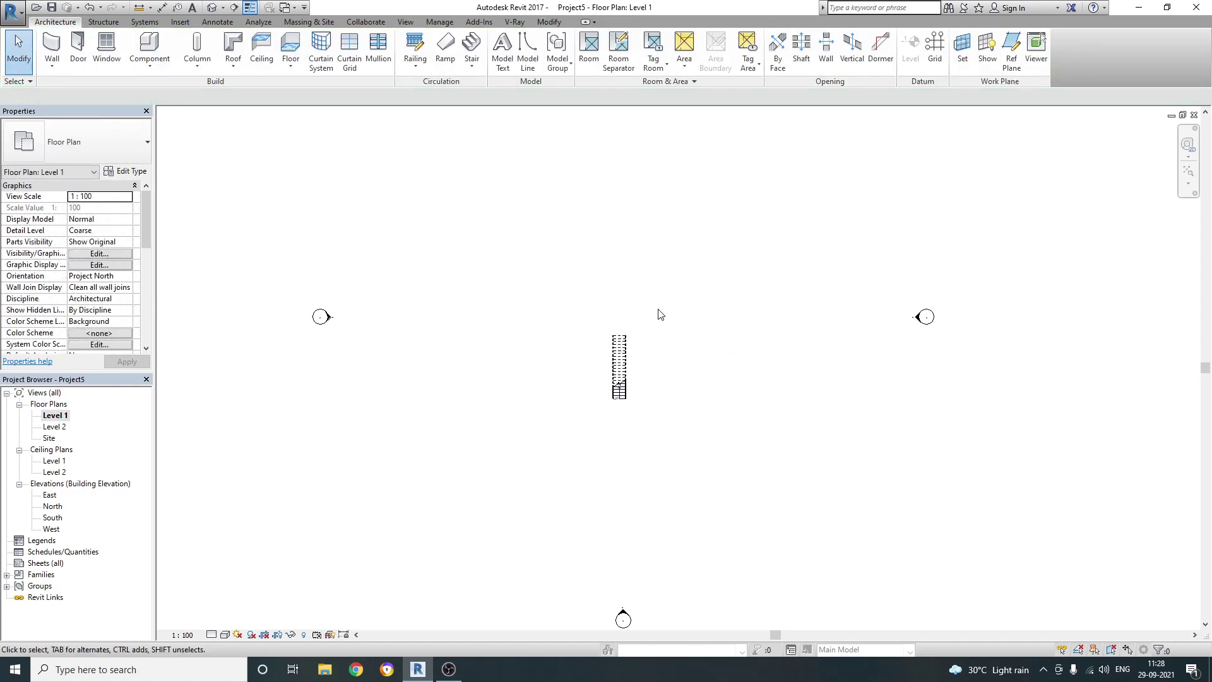
pyautogui.scroll(1, 659, 294)
pyautogui.scroll(2, 657, 289)
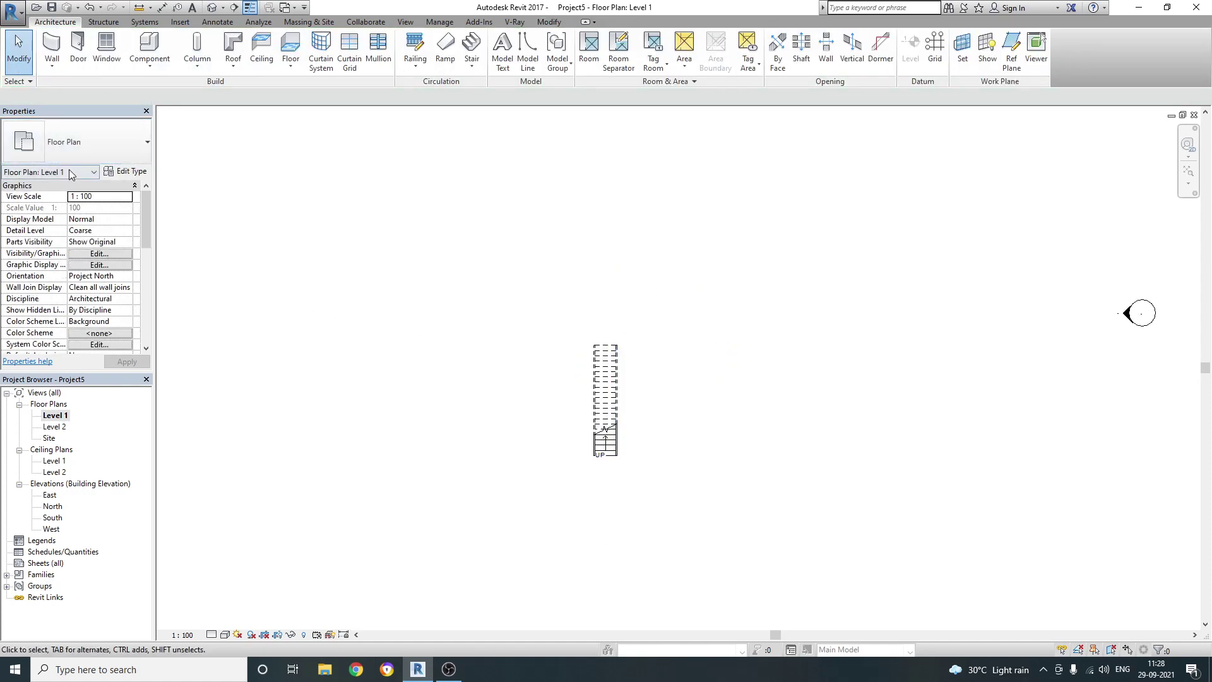
# Step: Show the stair in the default 3D view, Shaded, orbited to the front
pyautogui.click(212, 7)
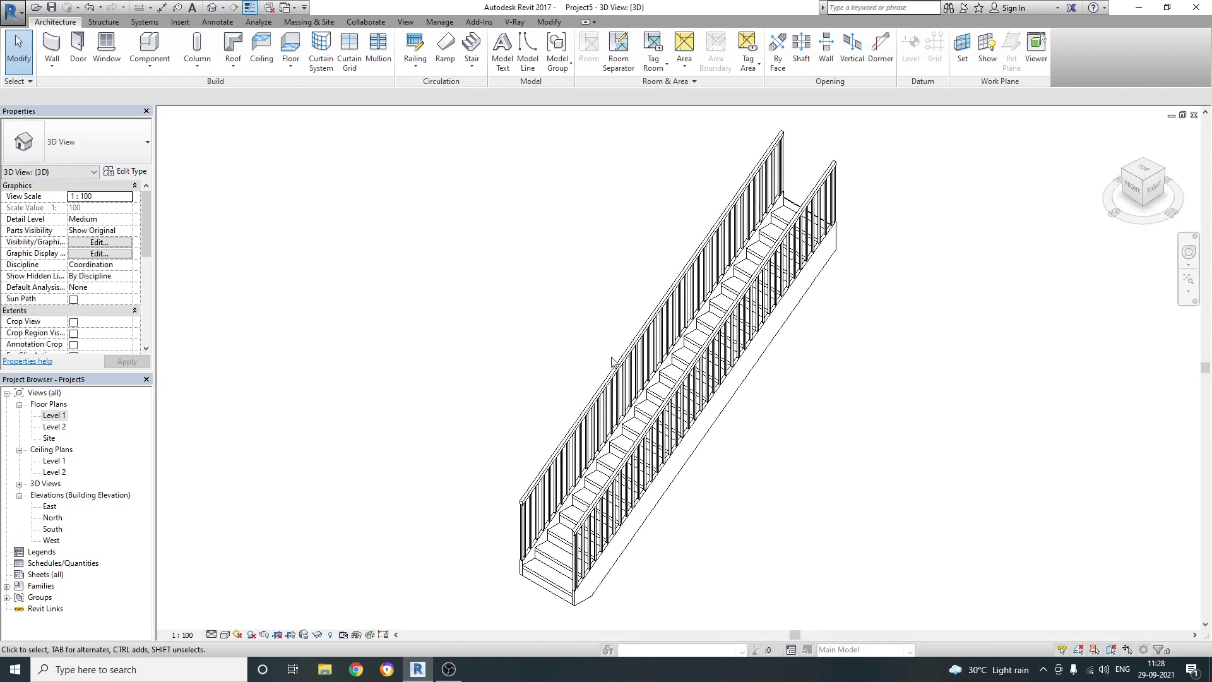
pyautogui.click(225, 635)
pyautogui.click(252, 583)
pyautogui.scroll(2, 559, 559)
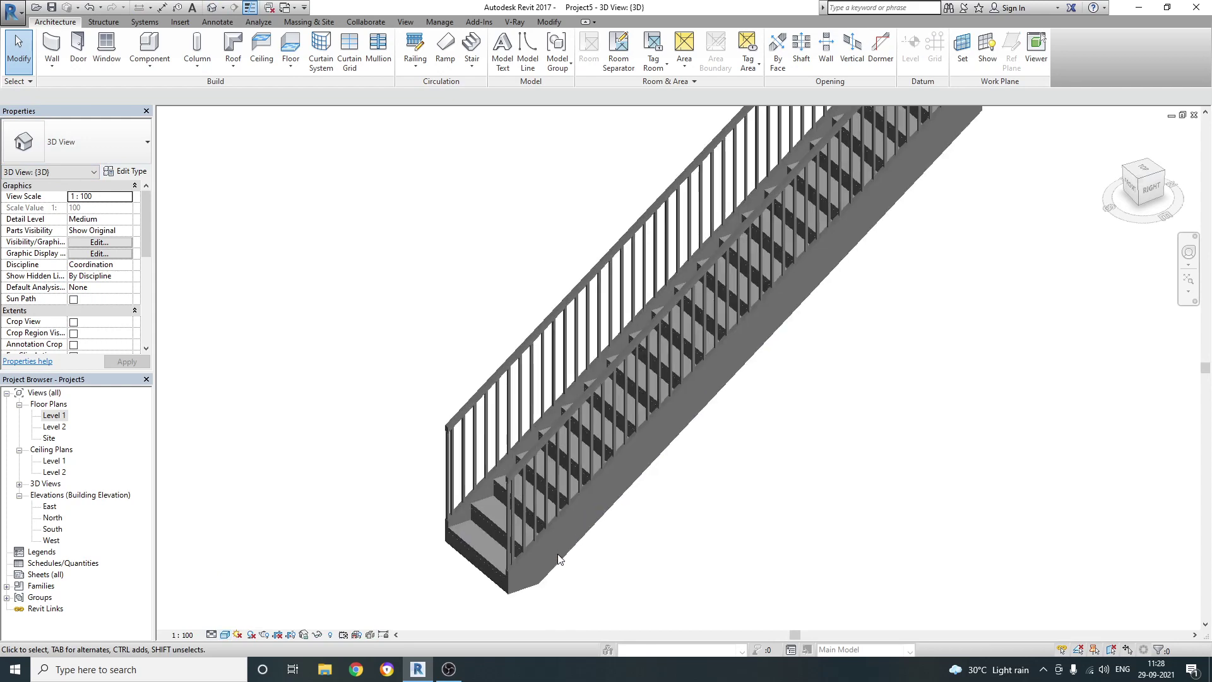
pyautogui.keyDown('shift'); pyautogui.moveTo(461, 442); pyautogui.dragTo(622, 484, button='middle'); pyautogui.keyUp('shift')
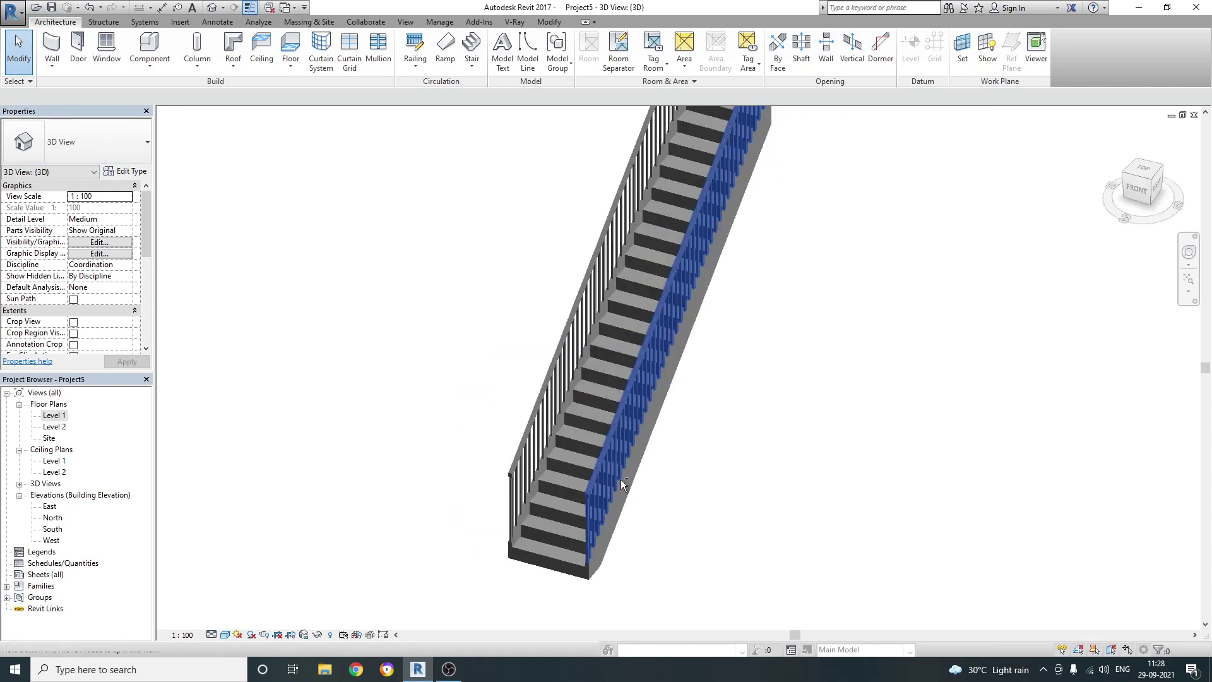
# Step: Go back to the Level 1 plan and pick the South elevation
pyautogui.click(482, 65)
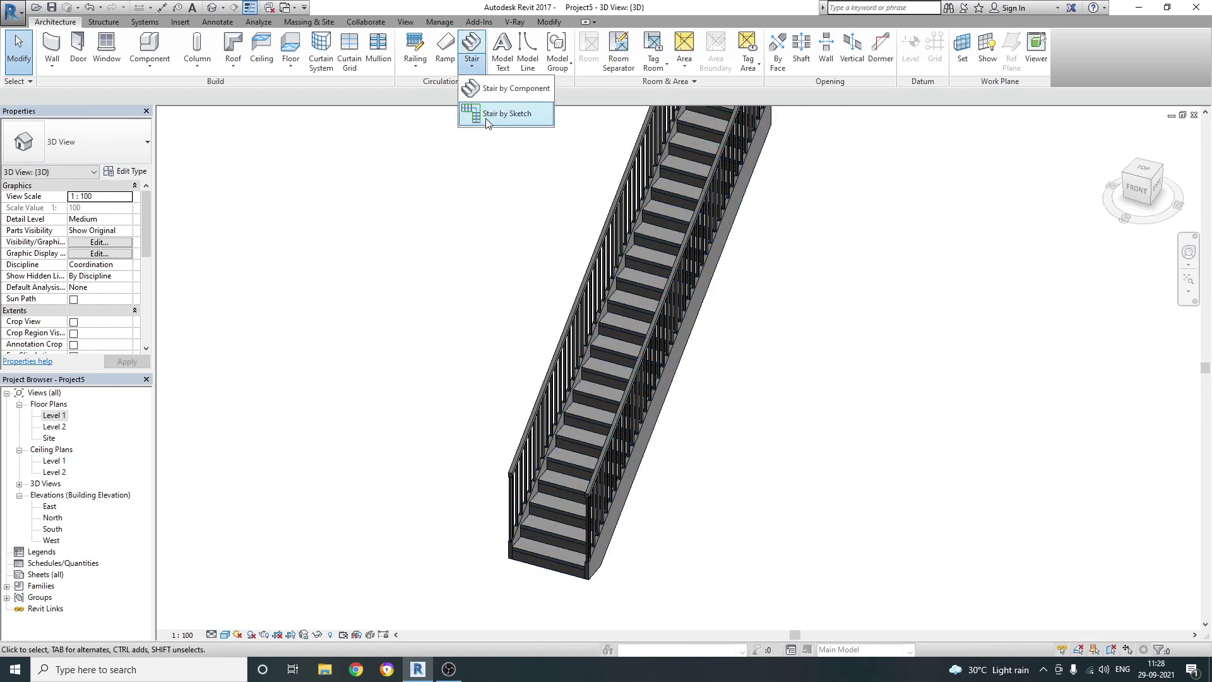
pyautogui.doubleClick(55, 417)
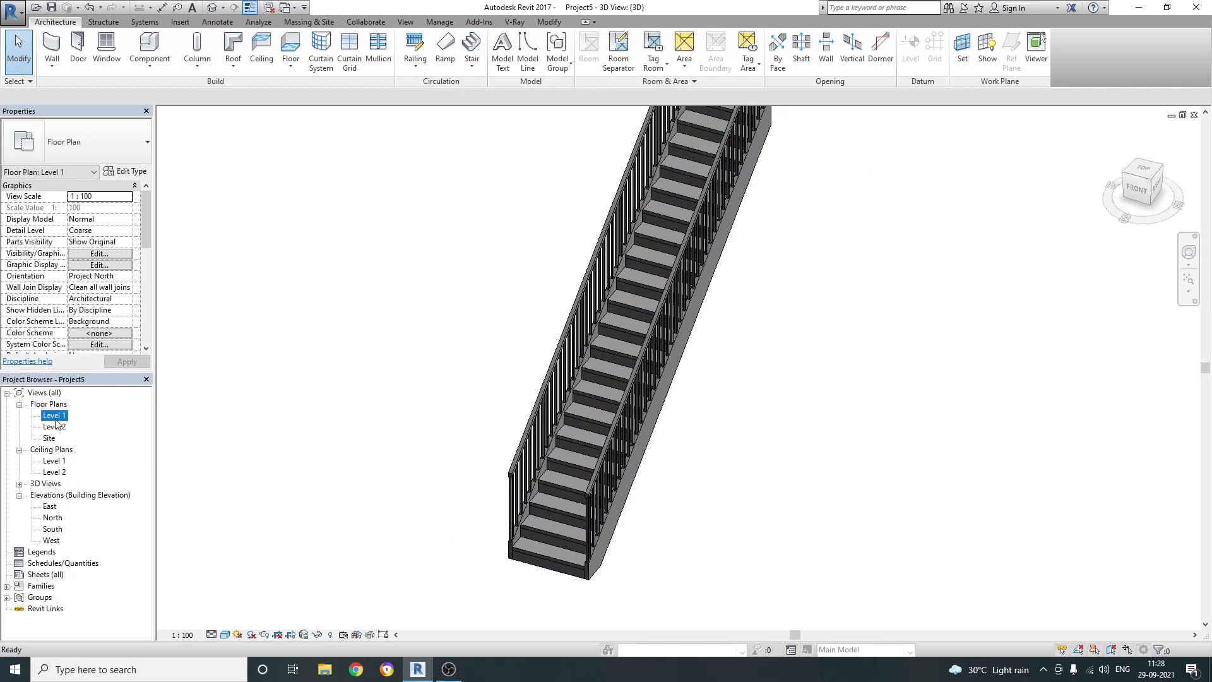
pyautogui.click(53, 530)
# Step: Open the South elevation and briefly select Level 2
pyautogui.doubleClick(53, 530)
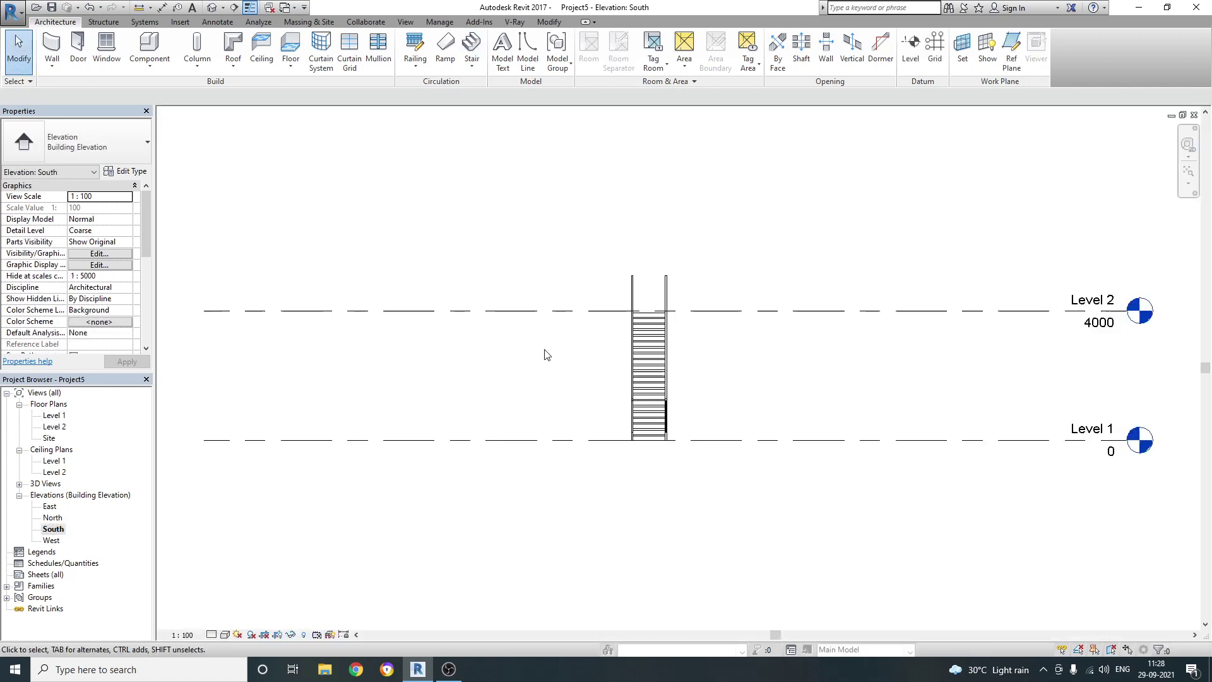
pyautogui.click(503, 311)
pyautogui.click(474, 249)
# Step: Set the project length units to Feet and fractional inches
pyautogui.click(440, 23)
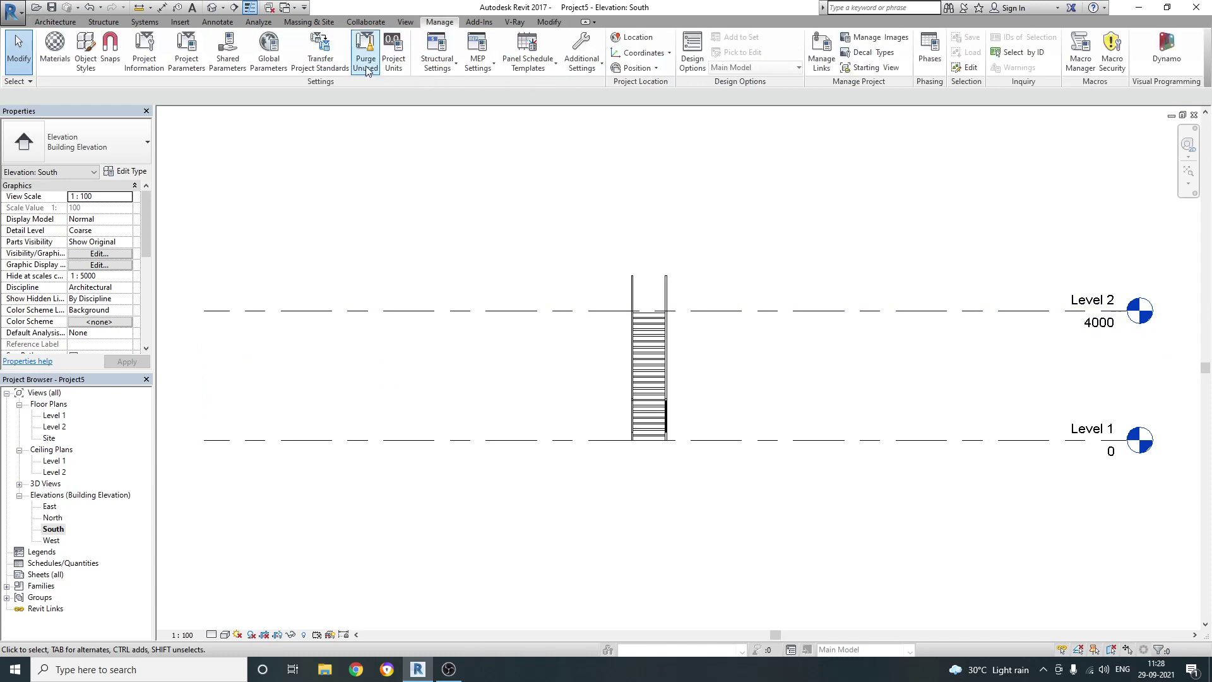
pyautogui.click(393, 50)
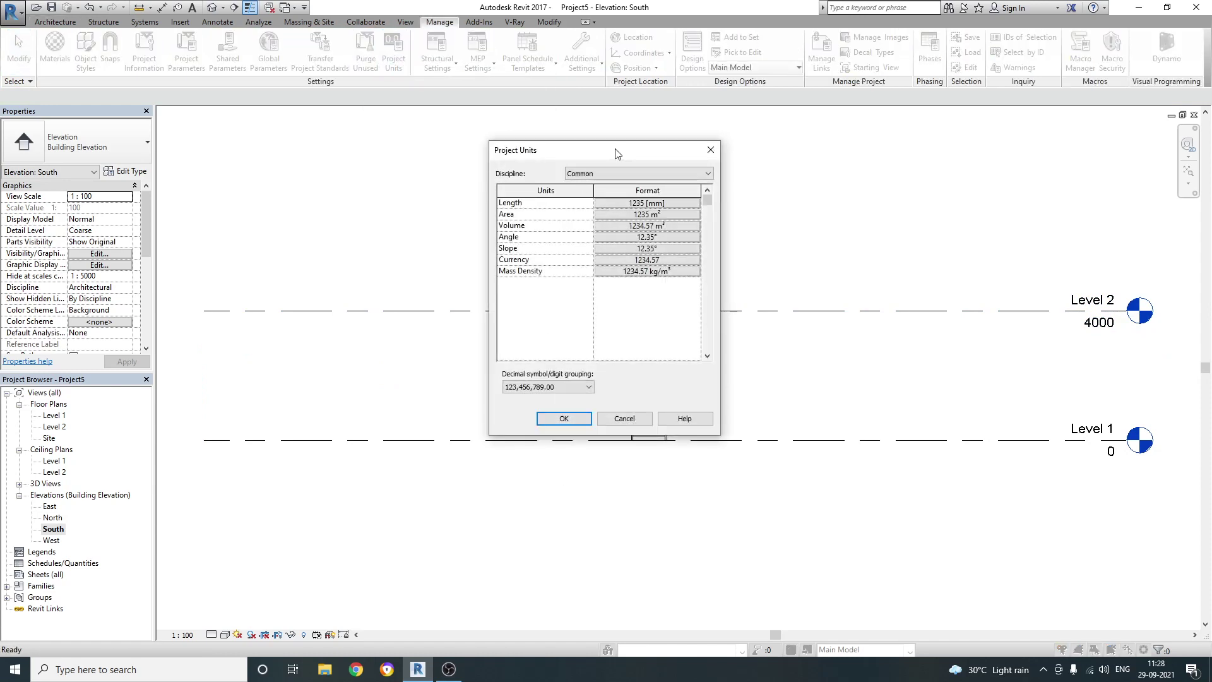
pyautogui.moveTo(618, 154); pyautogui.dragTo(549, 146)
pyautogui.click(579, 195)
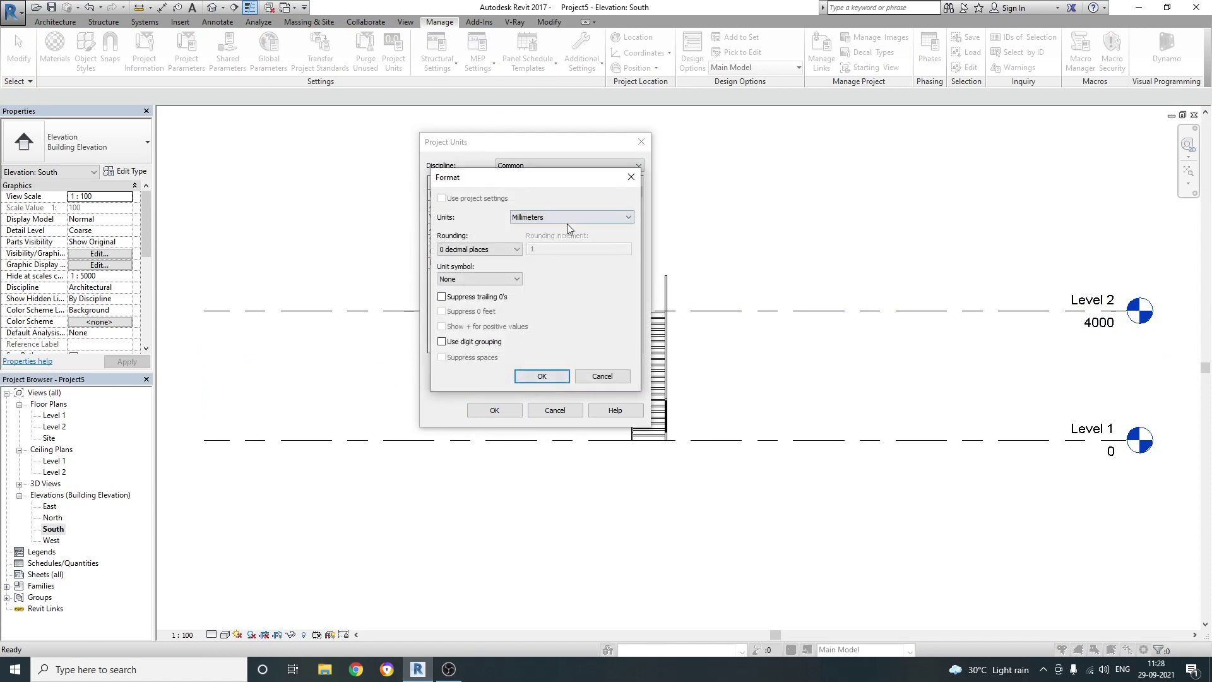
pyautogui.click(570, 217)
pyautogui.click(552, 238)
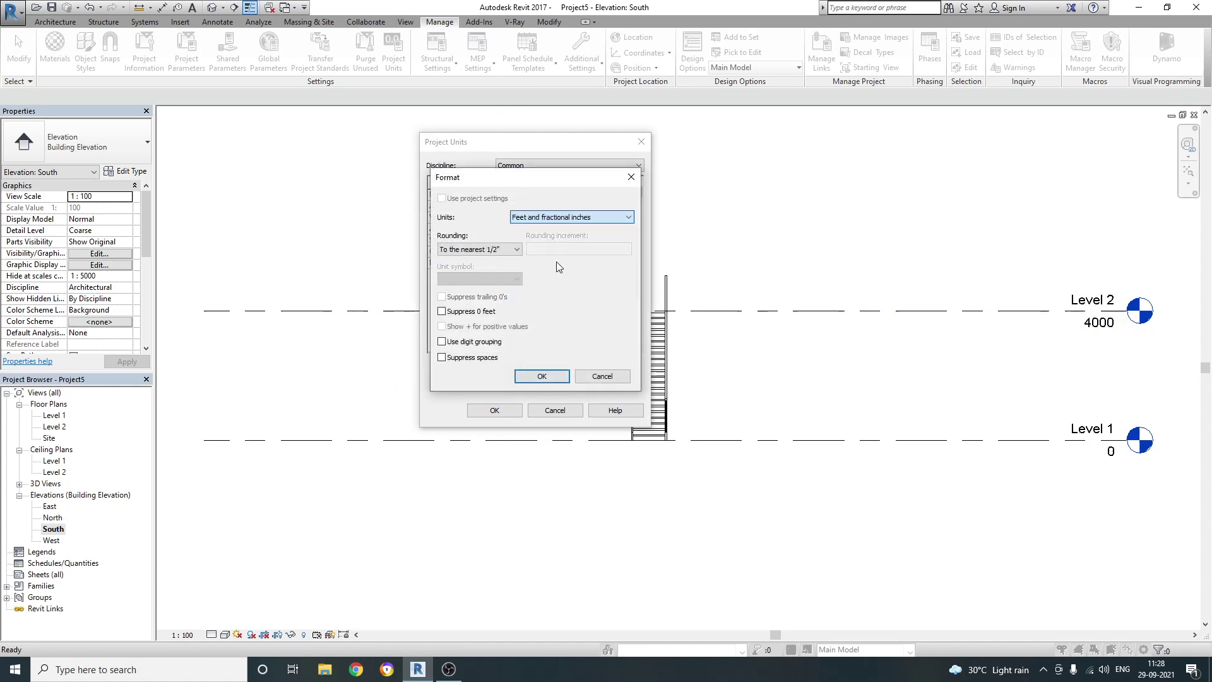
pyautogui.click(541, 377)
pyautogui.click(492, 412)
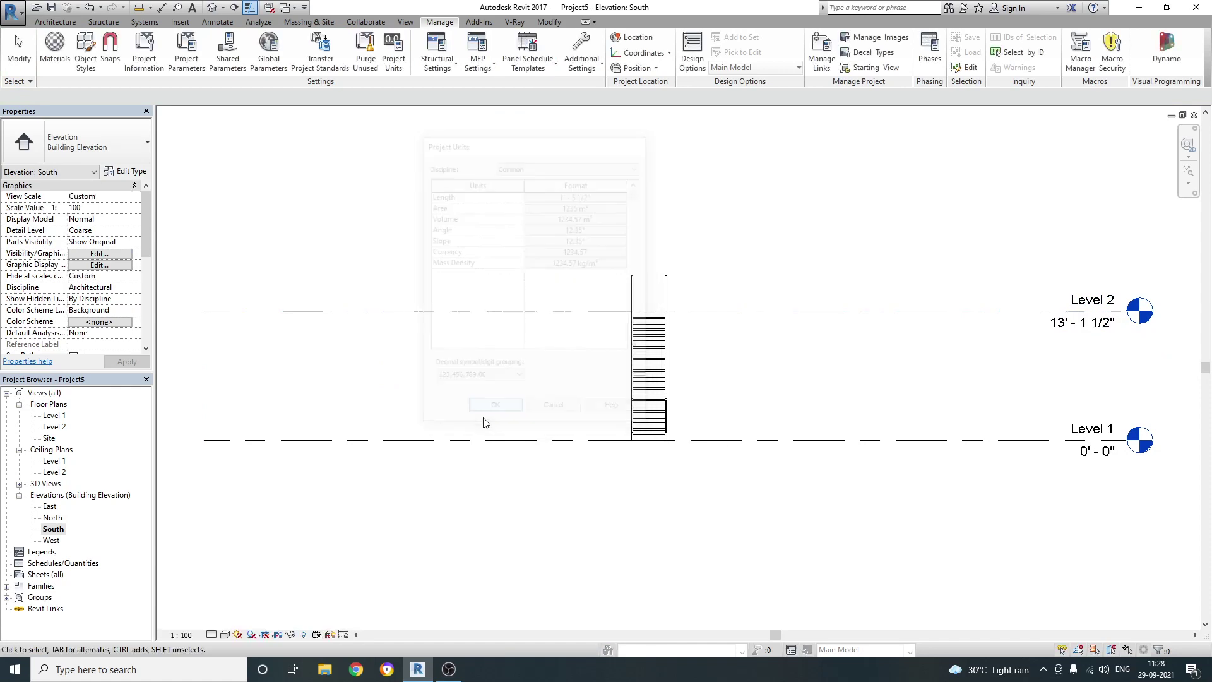
# Step: Change Level 2's temporary dimension to 10' above Level 1
pyautogui.click(521, 310)
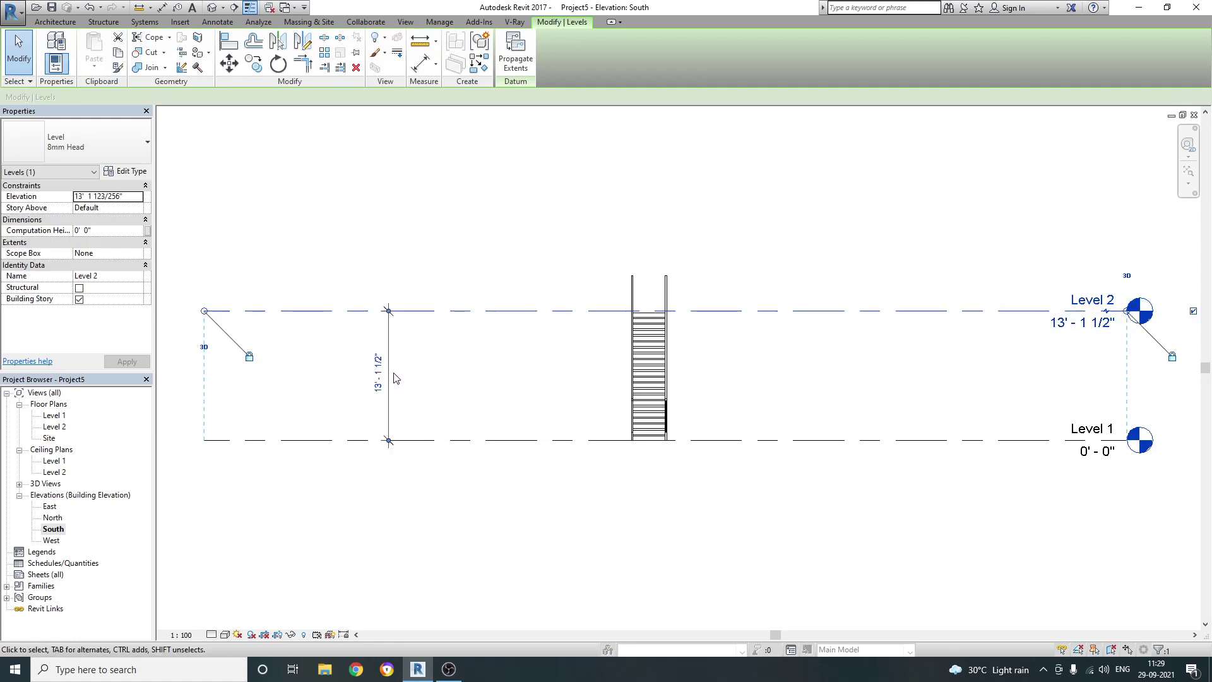
pyautogui.click(380, 374)
pyautogui.write('10')
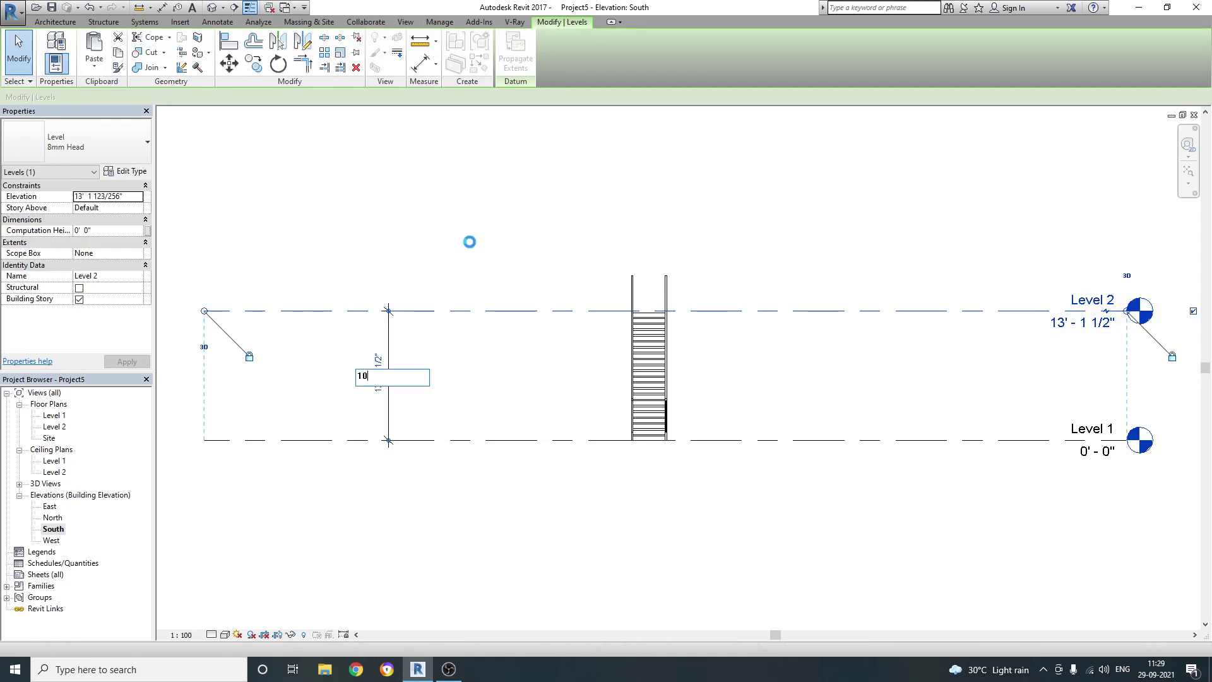
pyautogui.click(469, 247)
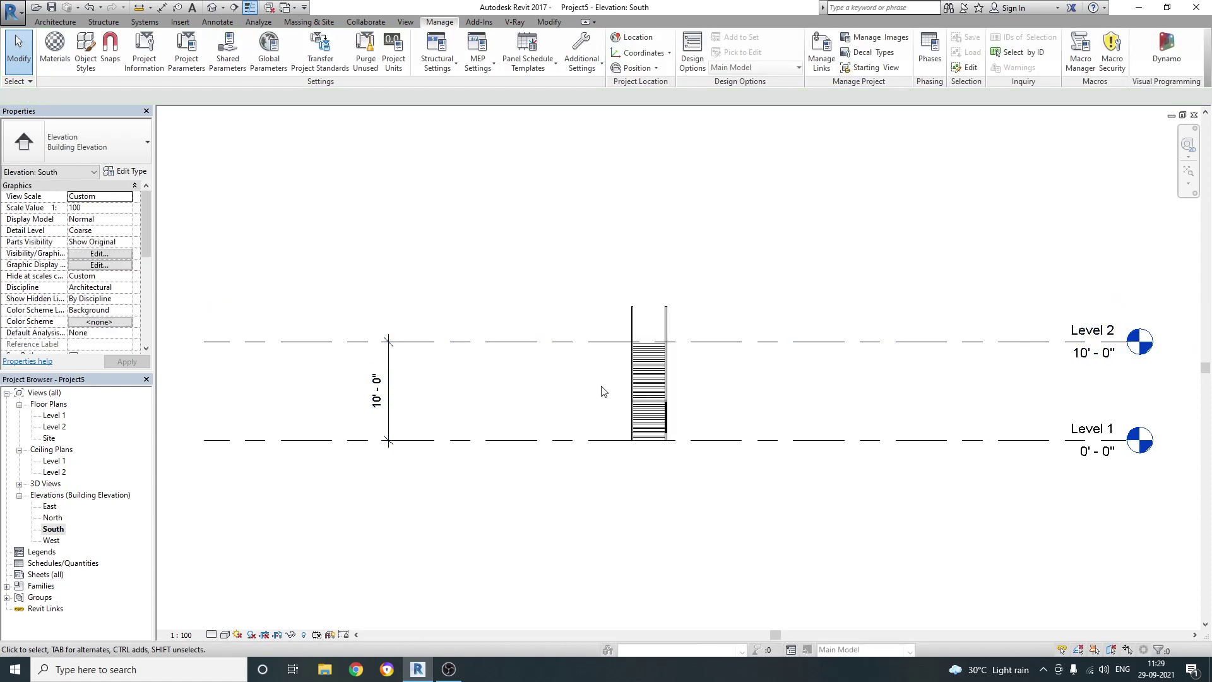
pyautogui.scroll(1, 600, 373)
pyautogui.scroll(2, 578, 356)
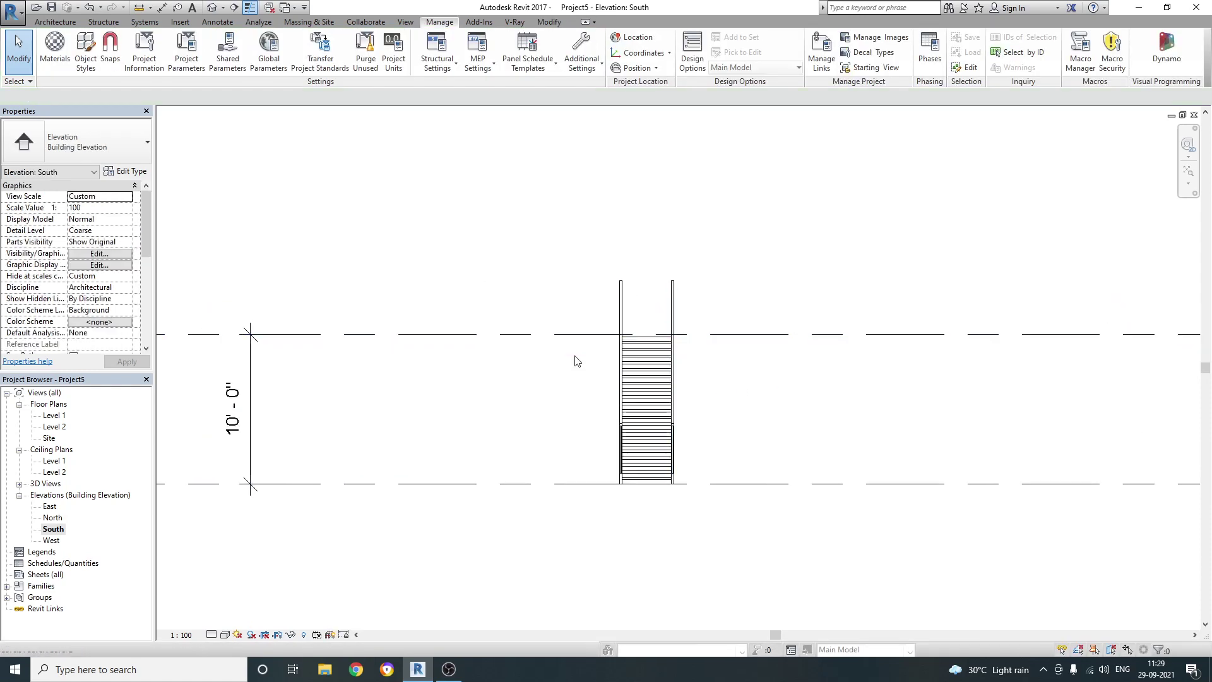
pyautogui.scroll(-2, 663, 369)
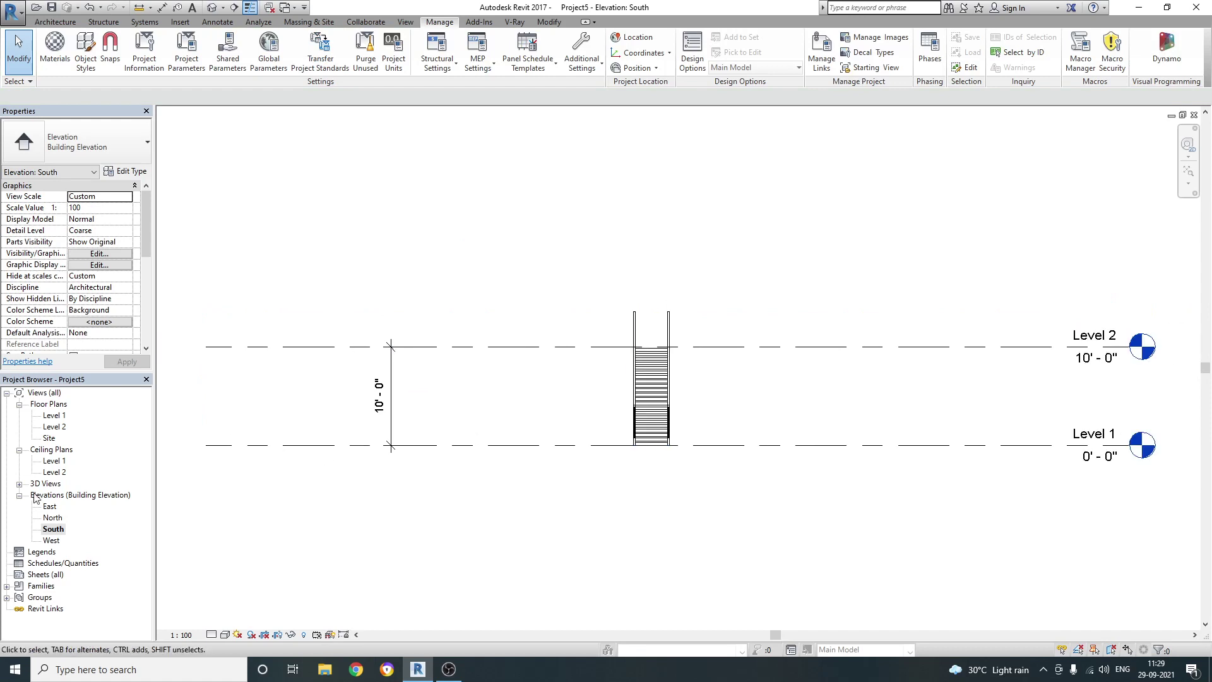
# Step: Delete the straight stair from the Level 1 plan and bring up the stair creation options
pyautogui.doubleClick(52, 416)
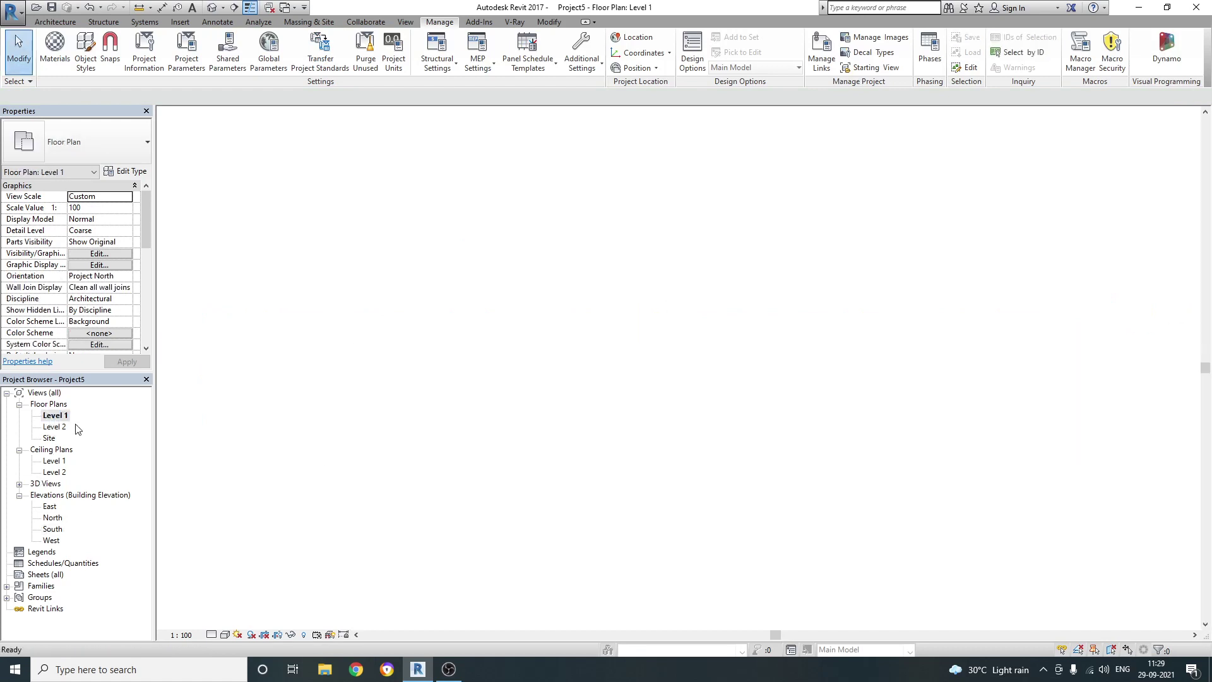
pyautogui.click(605, 393)
pyautogui.scroll(1, 605, 393)
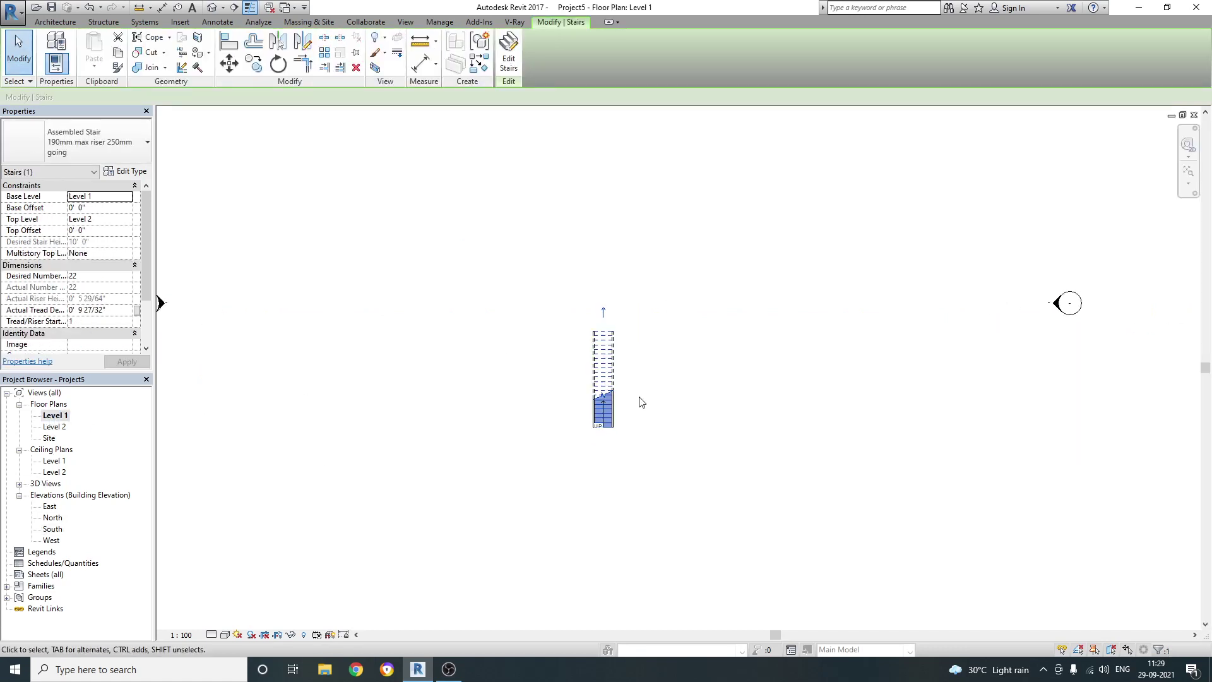
pyautogui.press('Delete')
pyautogui.scroll(-1, 647, 417)
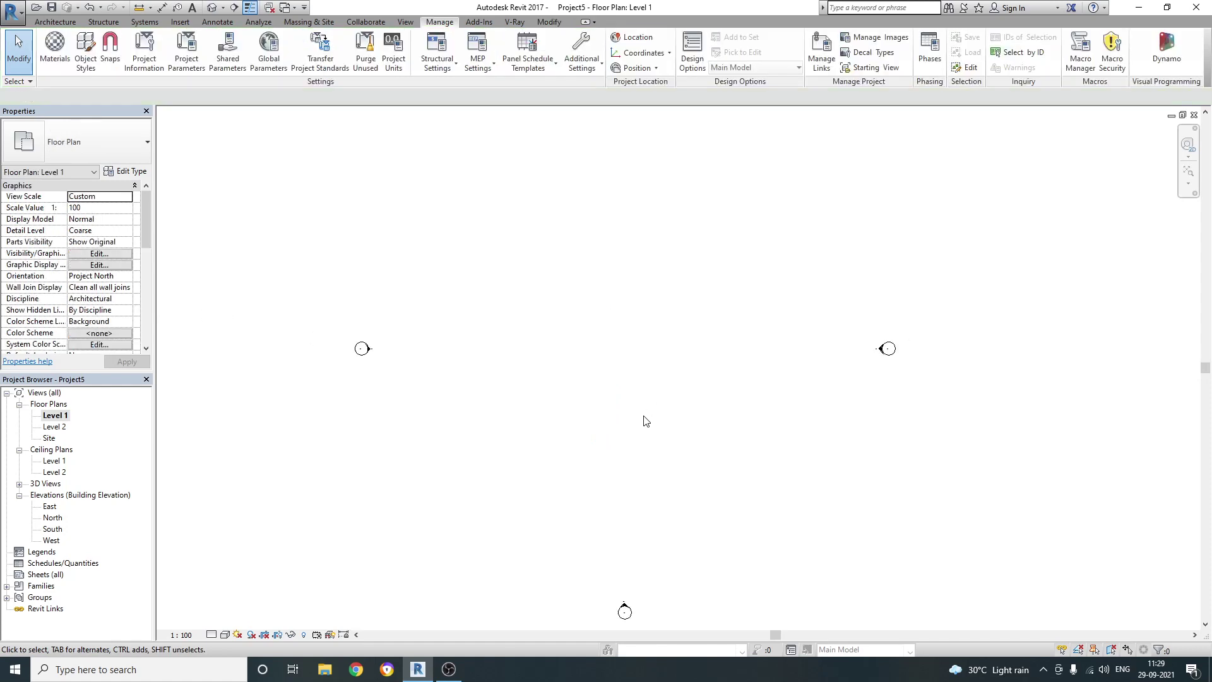
pyautogui.click(56, 22)
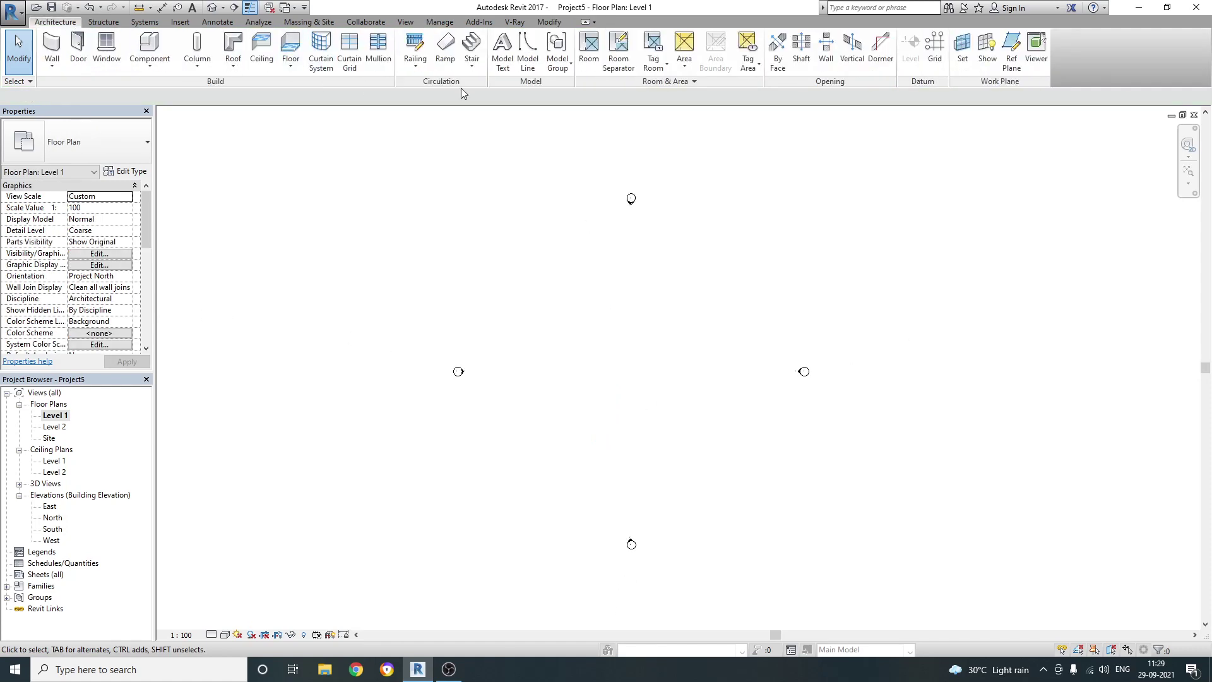
pyautogui.click(467, 70)
# Step: Start a Stair by Sketch and draw a straight 17-riser run from Level 1 to Level 2
pyautogui.click(481, 117)
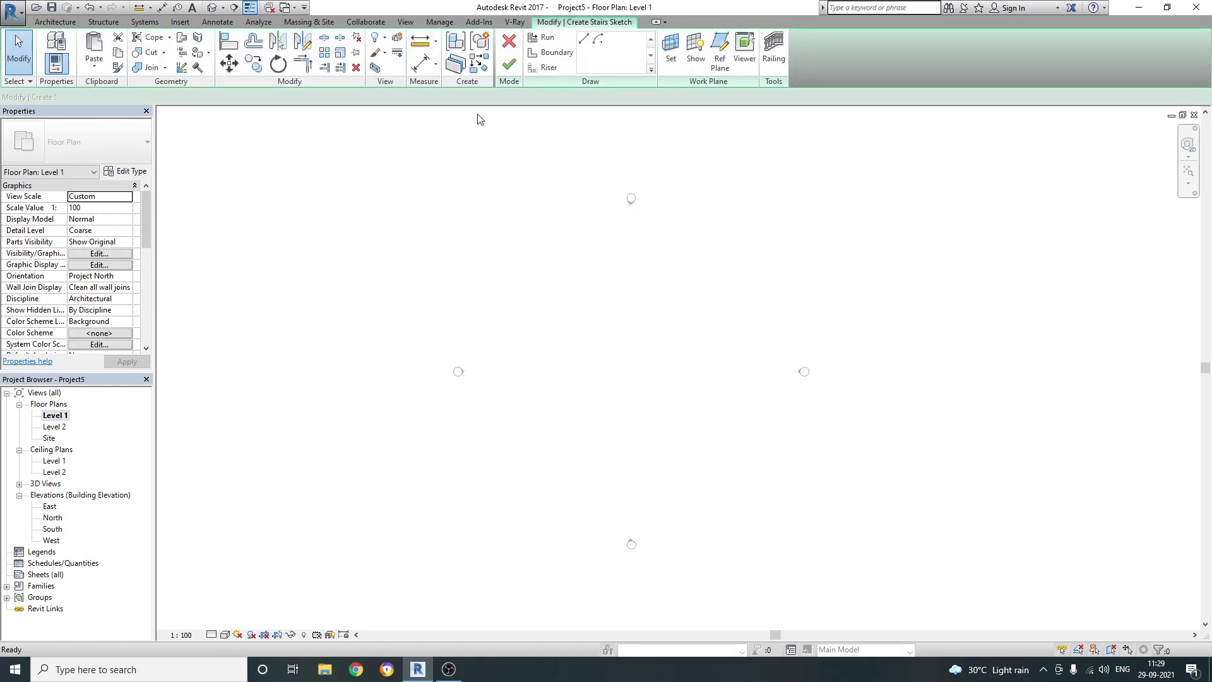
pyautogui.scroll(1, 532, 221)
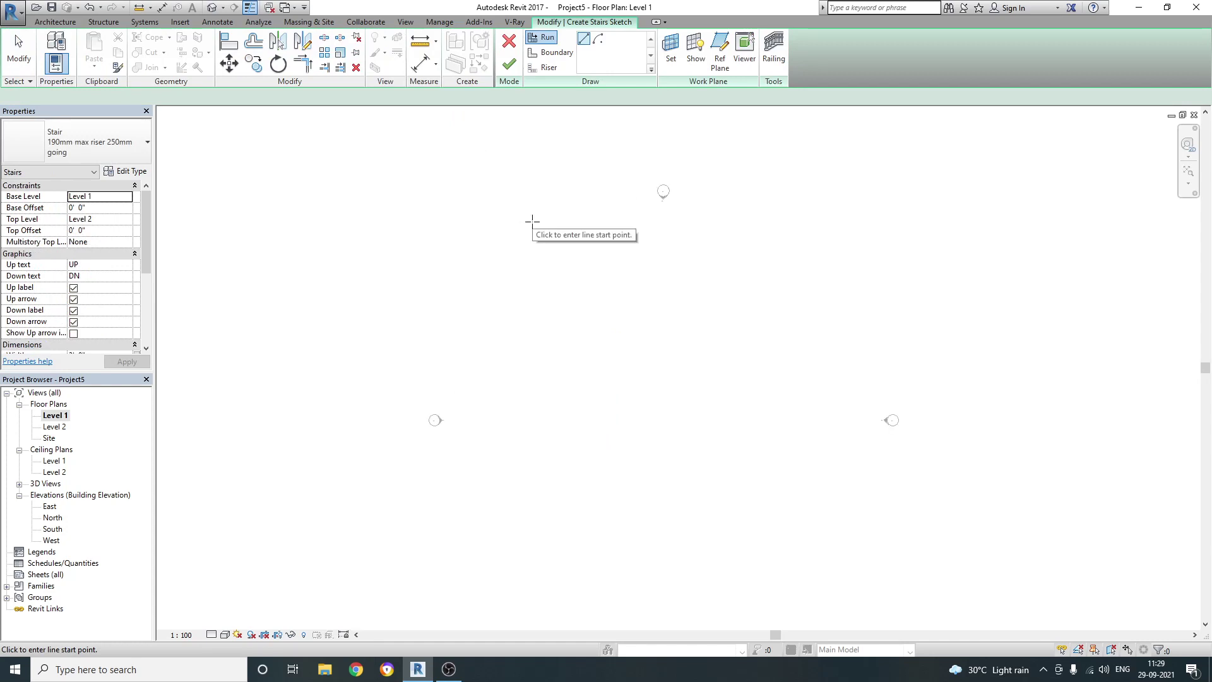
pyautogui.scroll(-1, 533, 221)
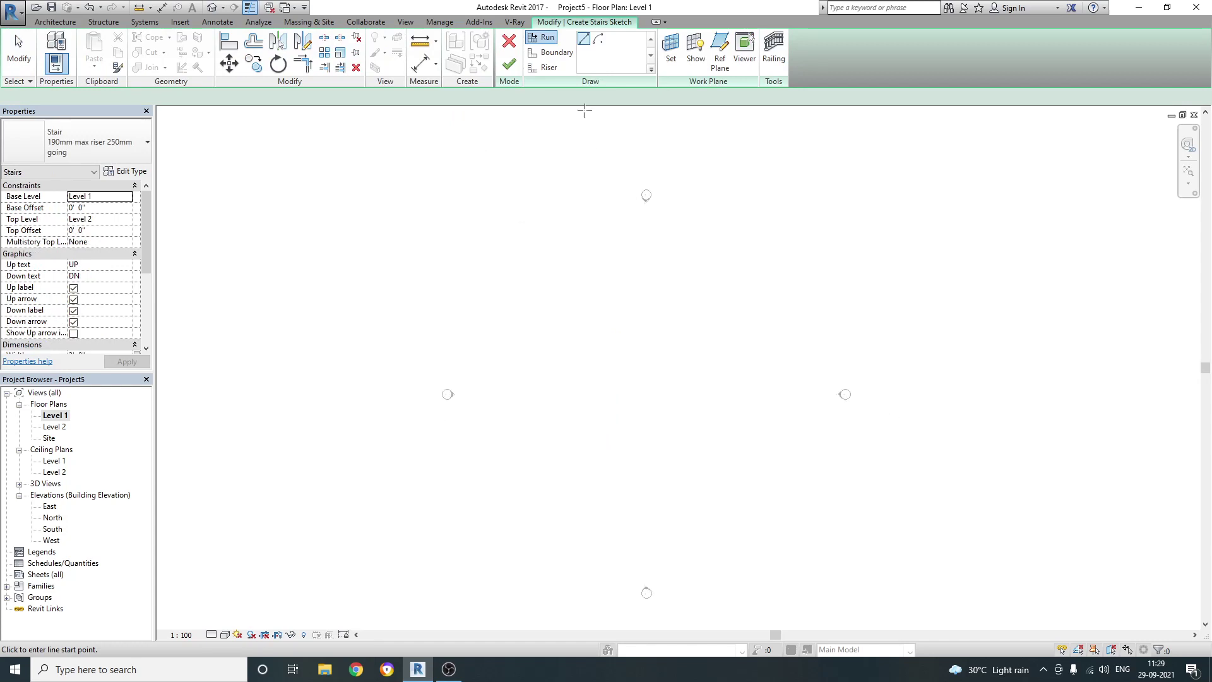
pyautogui.click(554, 67)
pyautogui.scroll(2, 595, 377)
pyautogui.click(604, 400)
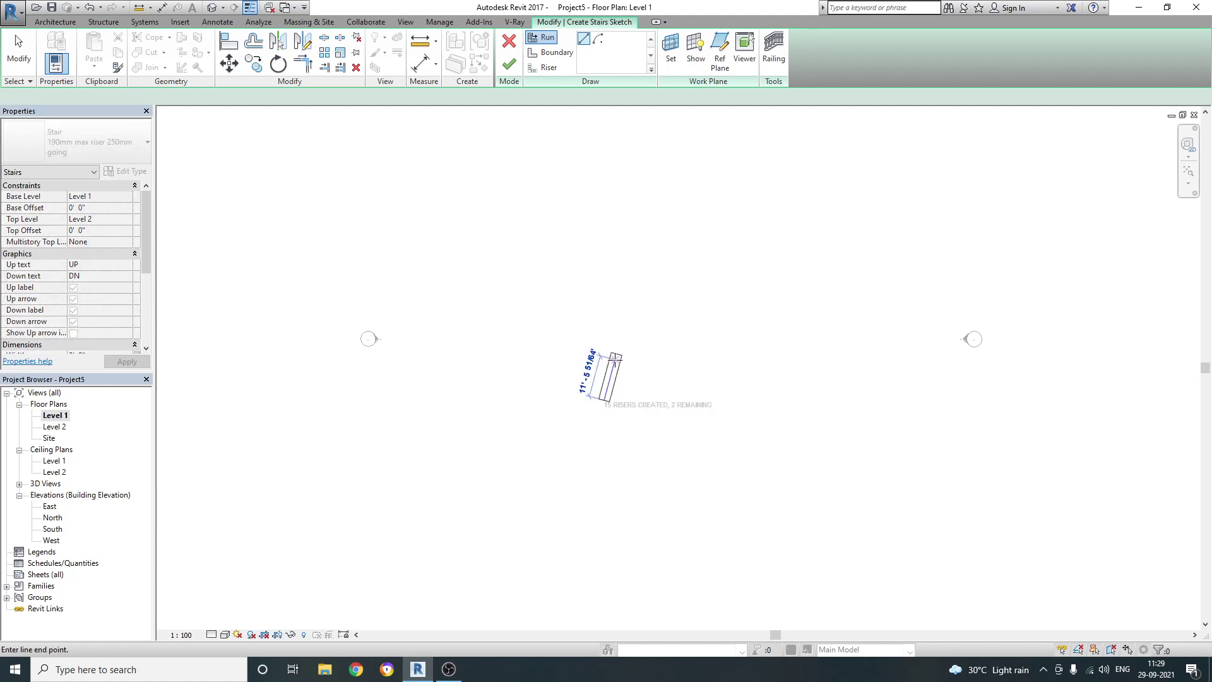
pyautogui.scroll(2, 505, 372)
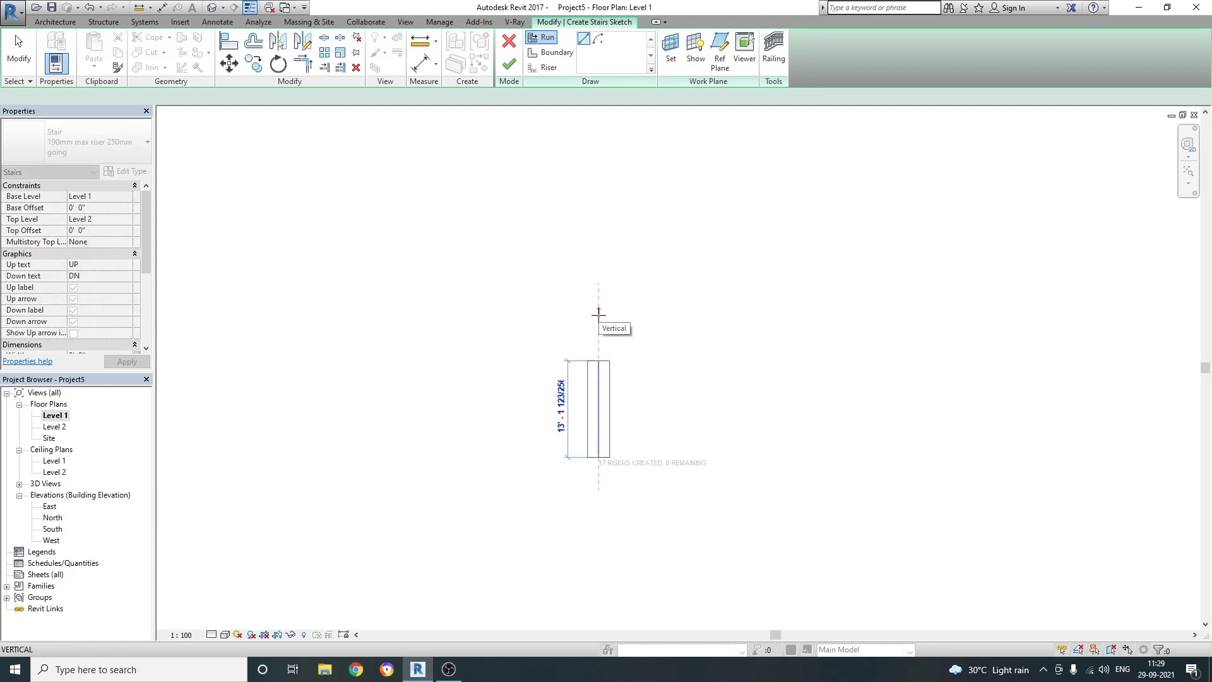
pyautogui.click(599, 314)
pyautogui.scroll(3, 600, 455)
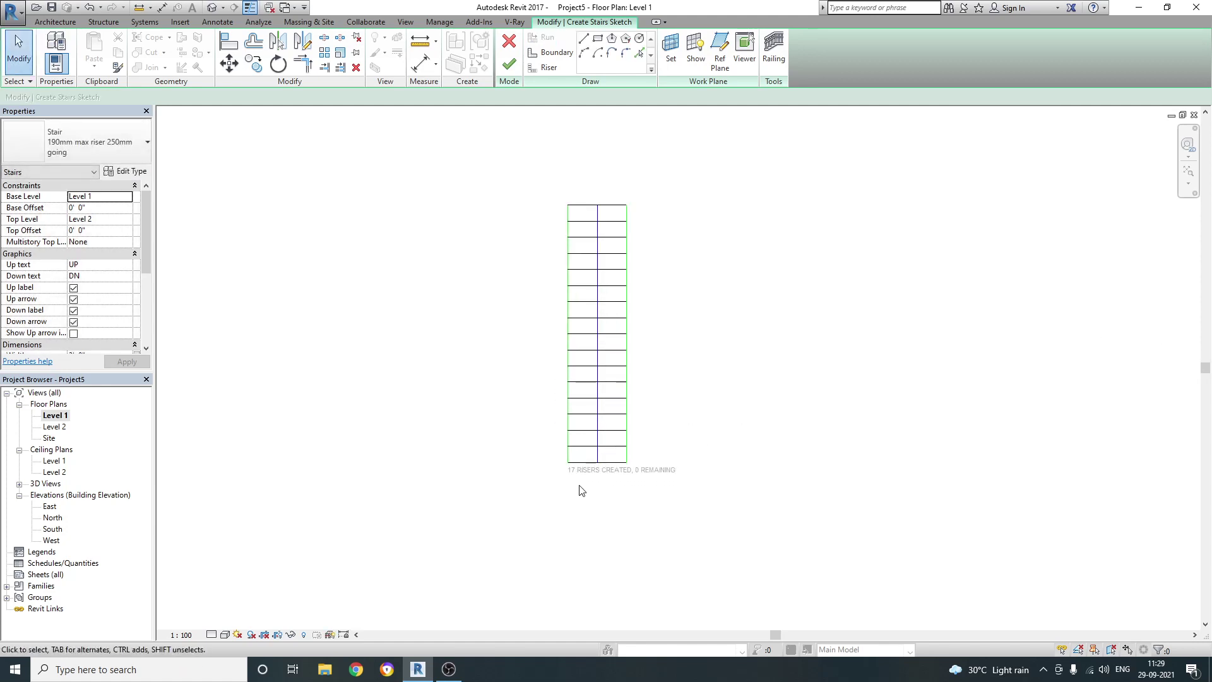
pyautogui.scroll(2, 579, 468)
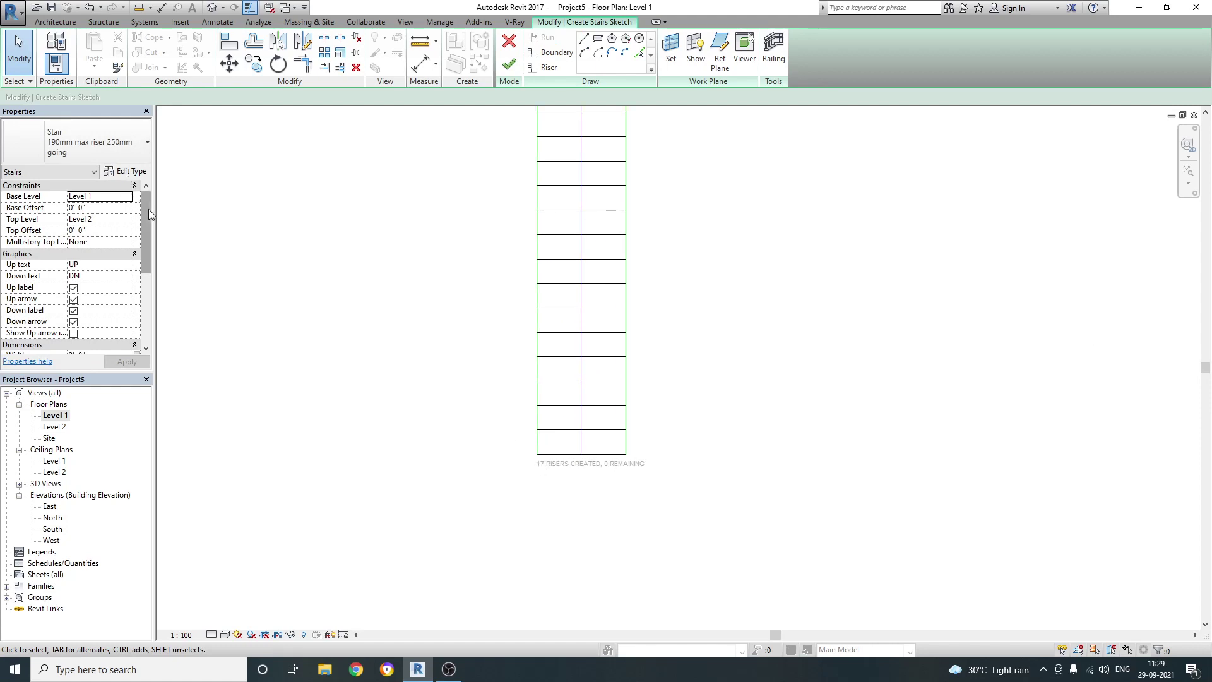
# Step: Adjust the stair Properties, giving a 3' 0" width, and select Actual Tread Depth
pyautogui.moveTo(146, 209); pyautogui.dragTo(141, 279)
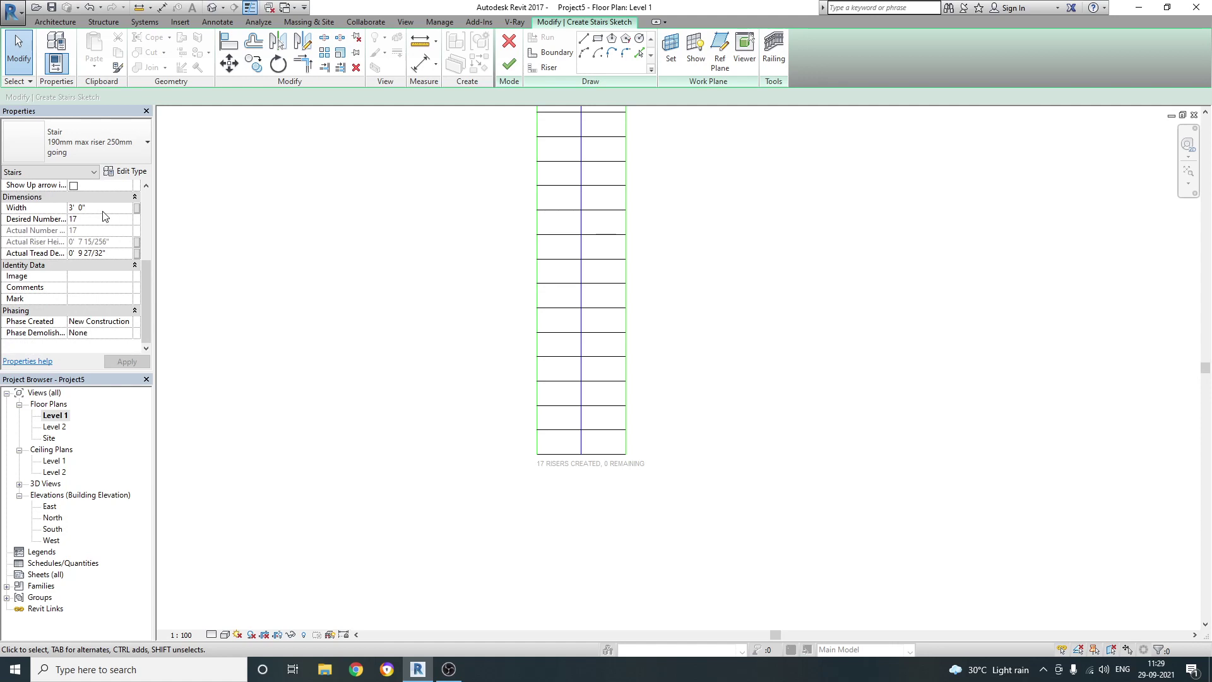
pyautogui.write('5')
pyautogui.scroll(-2, 587, 308)
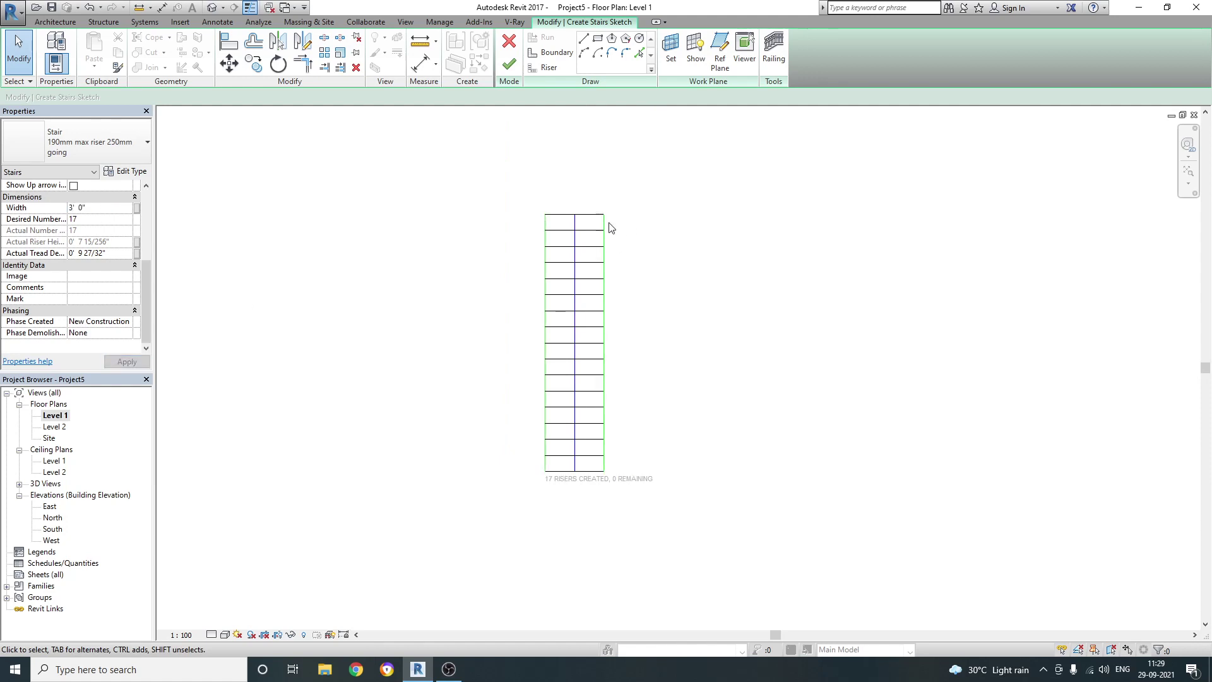
pyautogui.scroll(1, 580, 221)
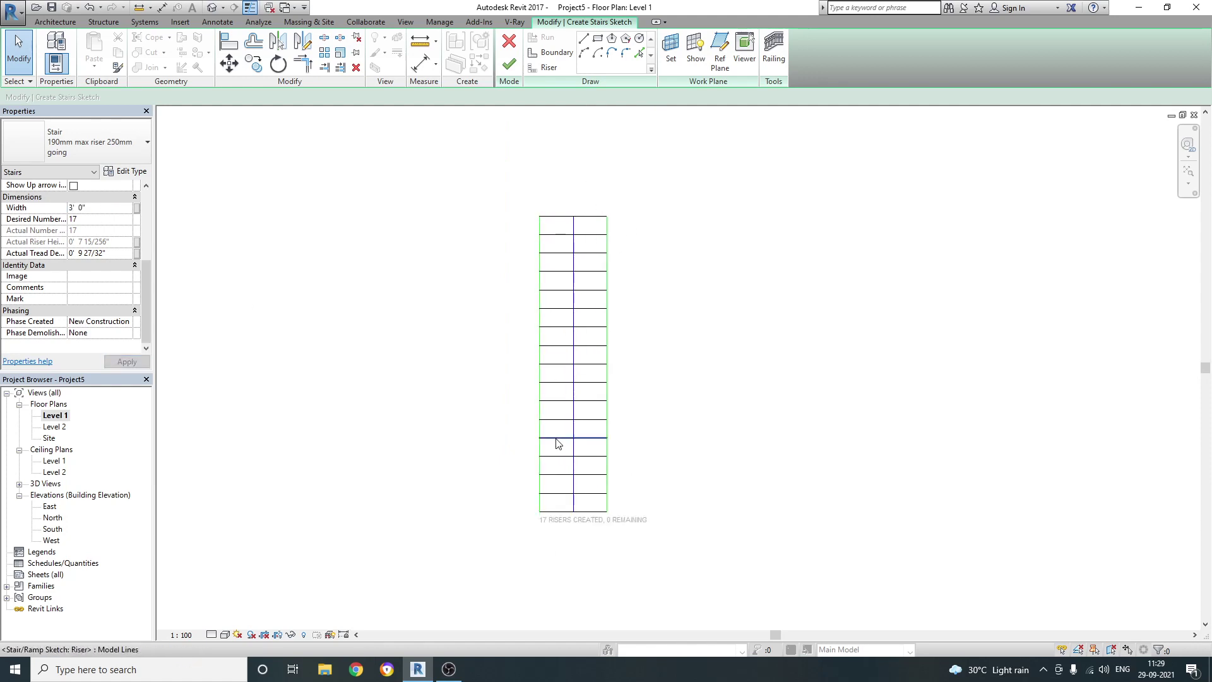
pyautogui.click(120, 255)
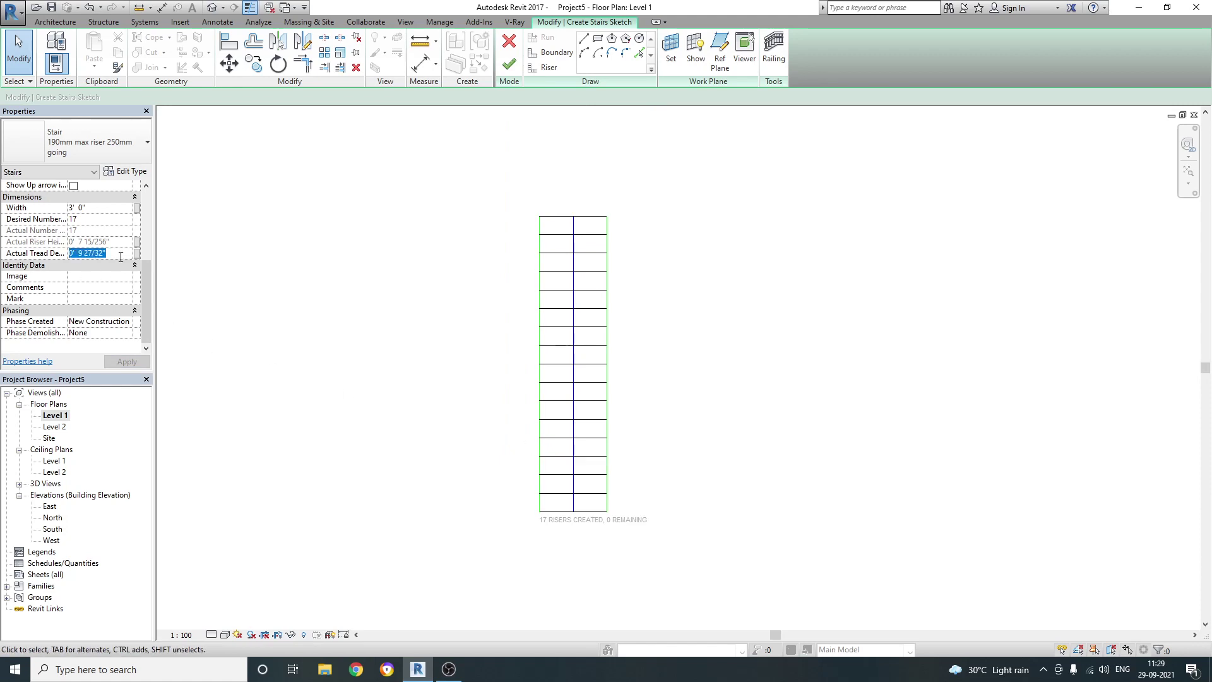
# Step: Enter a 1' 0" tread depth, unjoin the sketch elements, and measure one tread
pyautogui.write("1' 0")
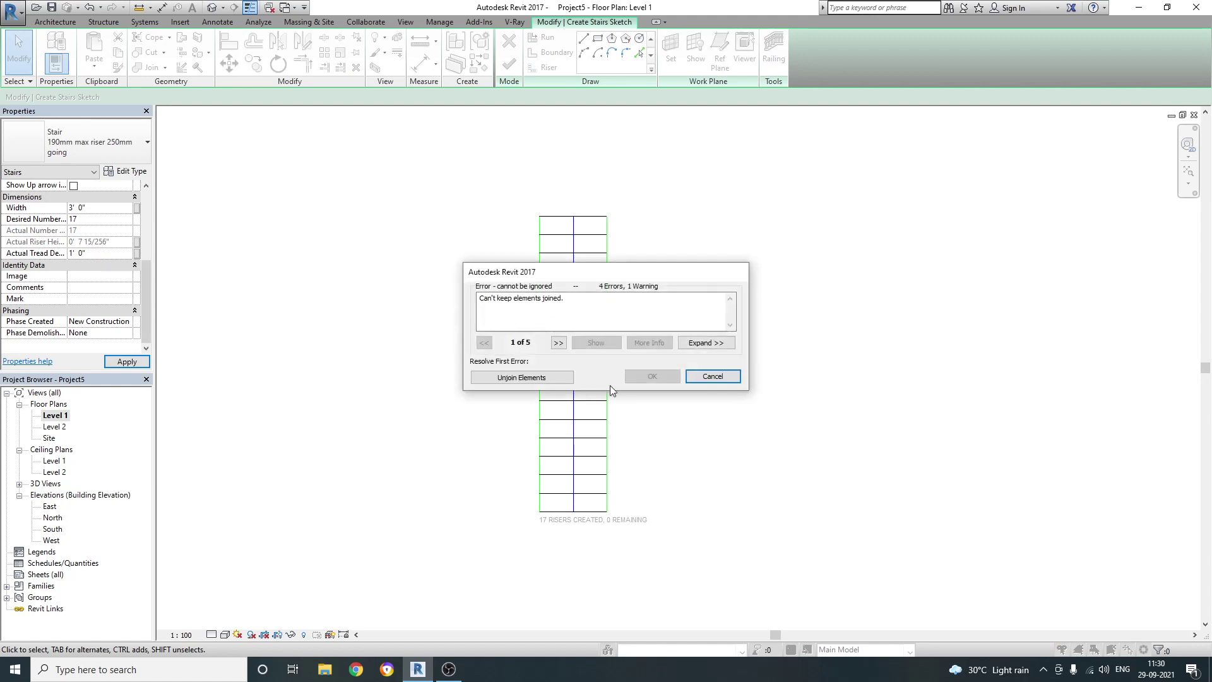
pyautogui.click(515, 379)
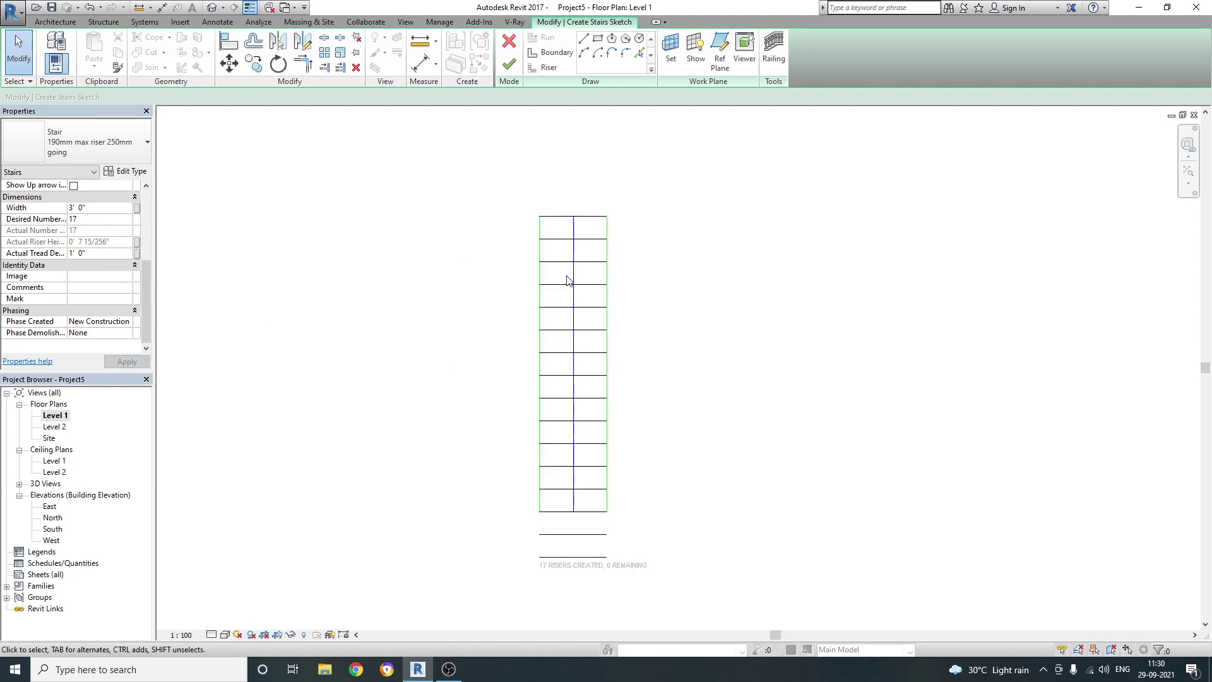
pyautogui.scroll(3, 564, 246)
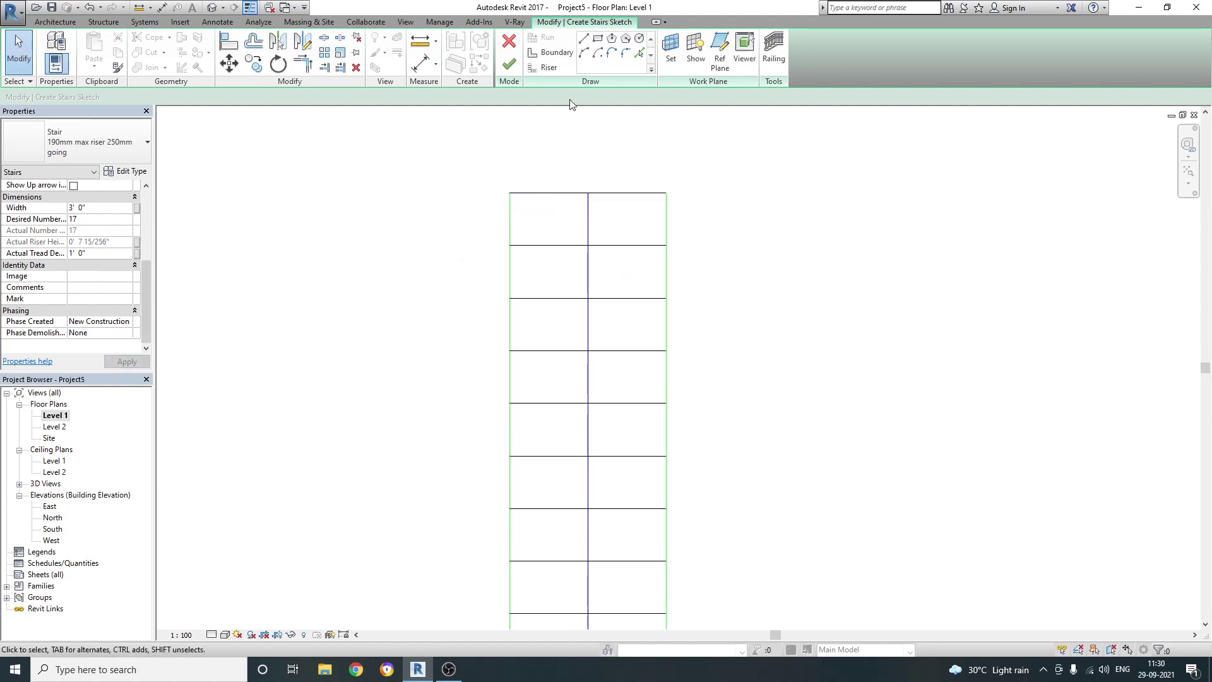
pyautogui.click(420, 42)
pyautogui.scroll(1, 522, 198)
pyautogui.click(497, 185)
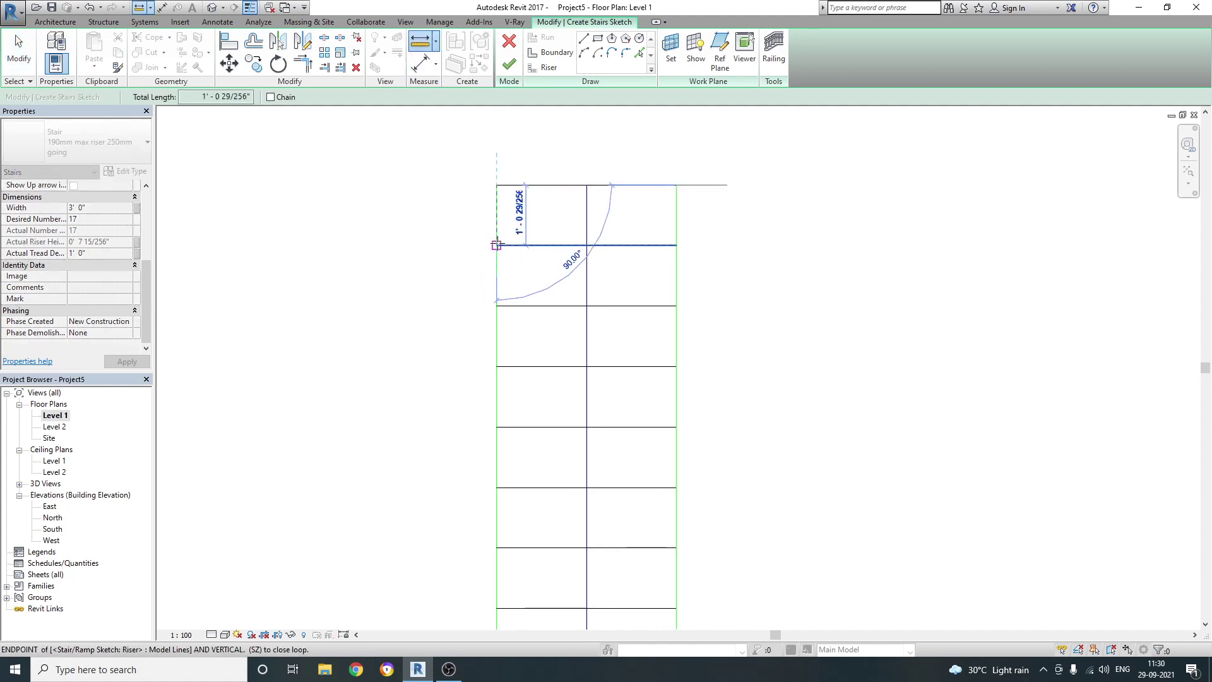
pyautogui.press('Escape')
pyautogui.press('Escape')
# Step: Try finishing the stair sketch twice, dismissing the riser boundary errors
pyautogui.scroll(-3, 580, 184)
pyautogui.scroll(-3, 585, 211)
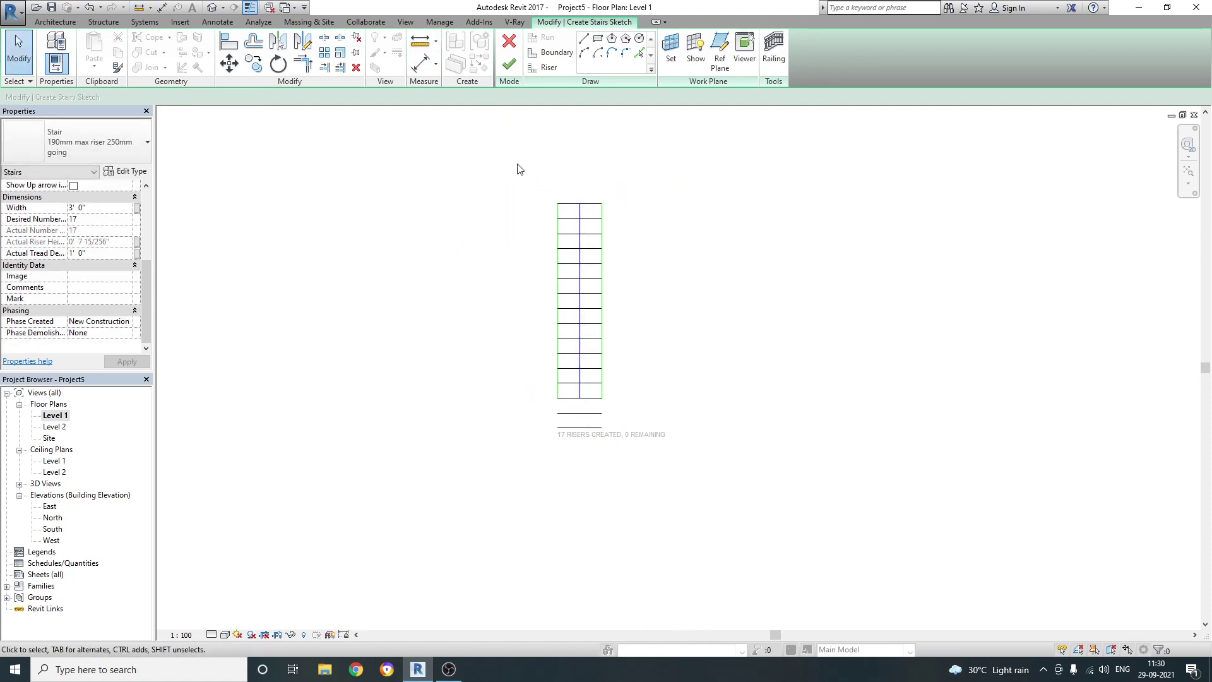
pyautogui.click(510, 70)
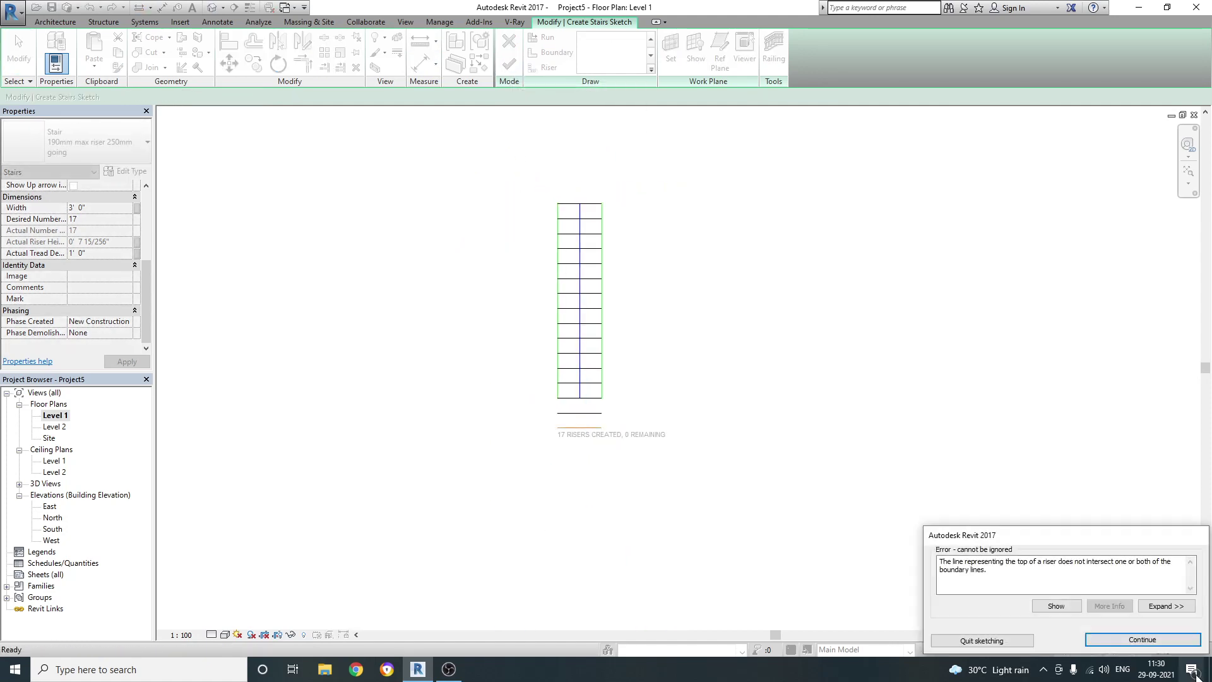
pyautogui.click(1129, 646)
pyautogui.scroll(2, 555, 436)
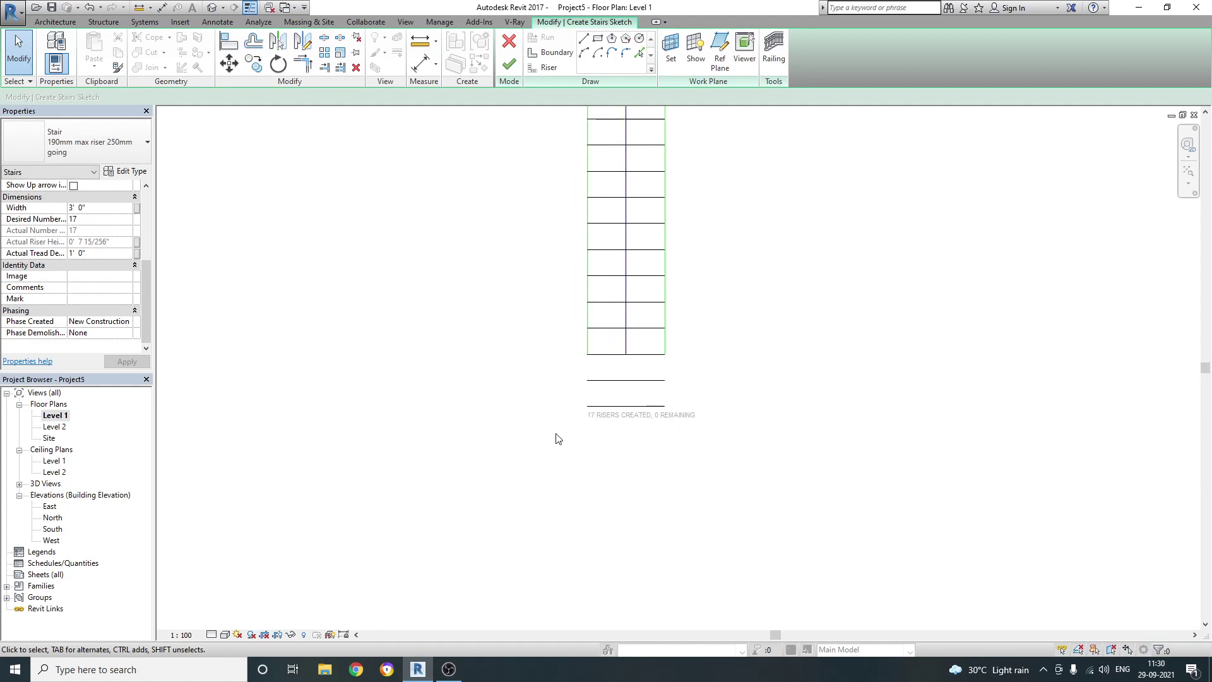
pyautogui.scroll(2, 592, 379)
pyautogui.scroll(2, 591, 379)
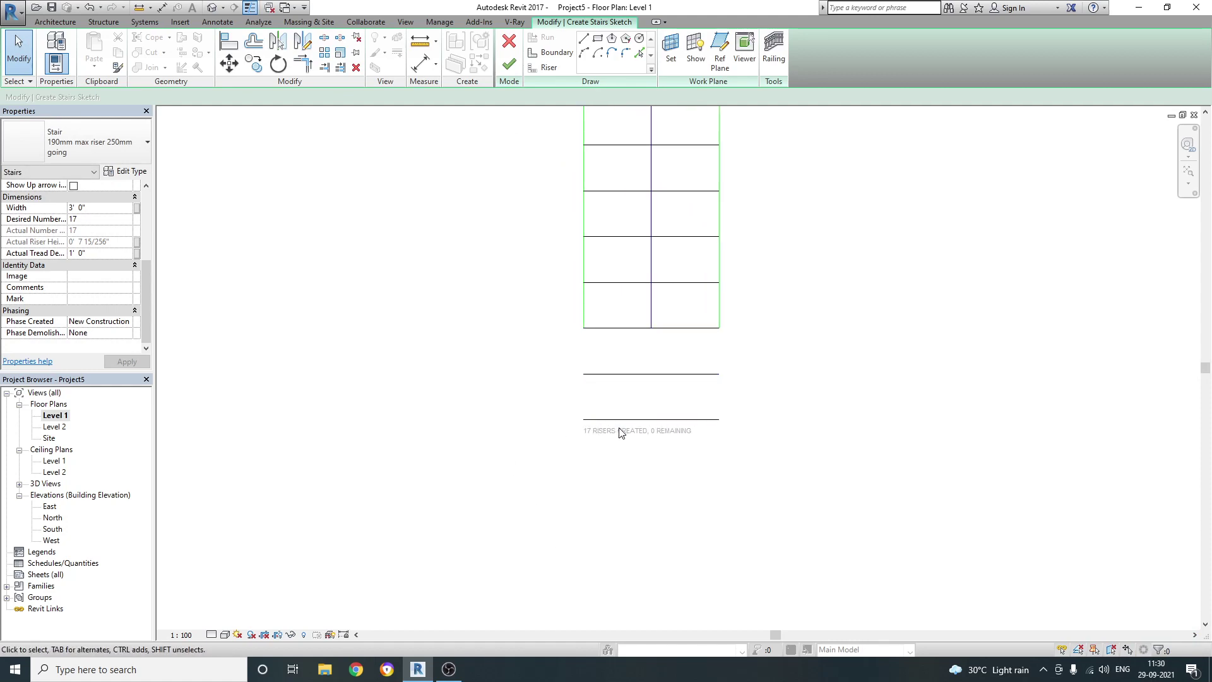
pyautogui.click(511, 64)
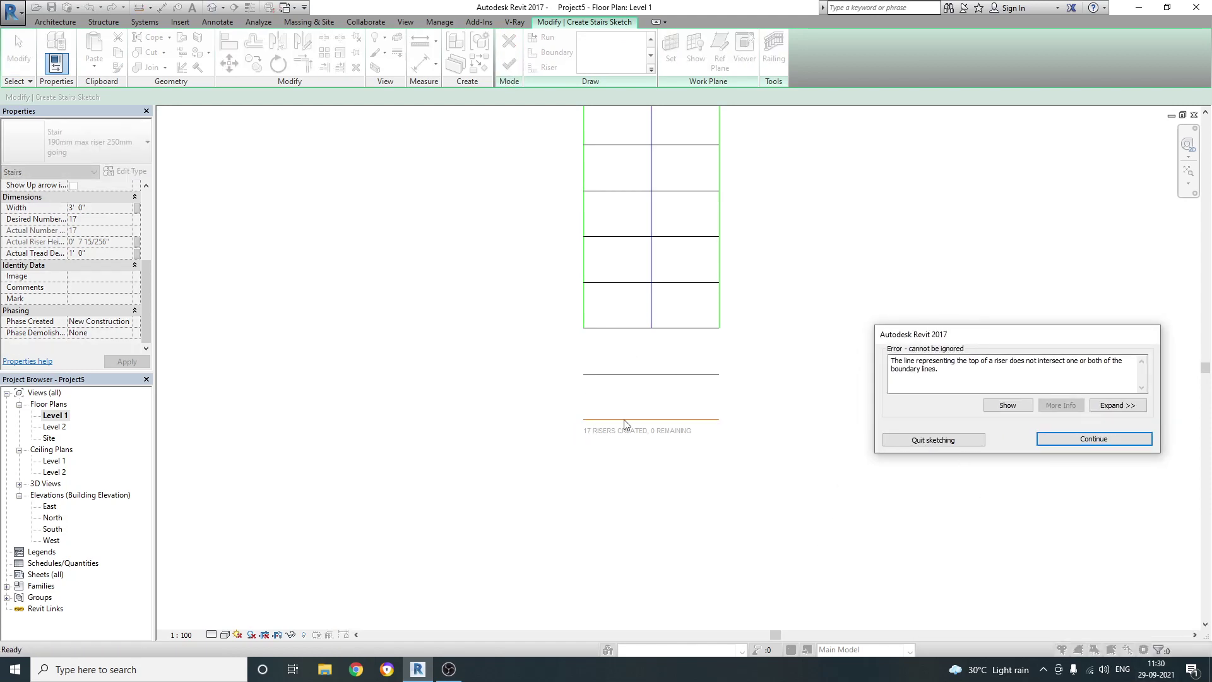
pyautogui.press('Return')
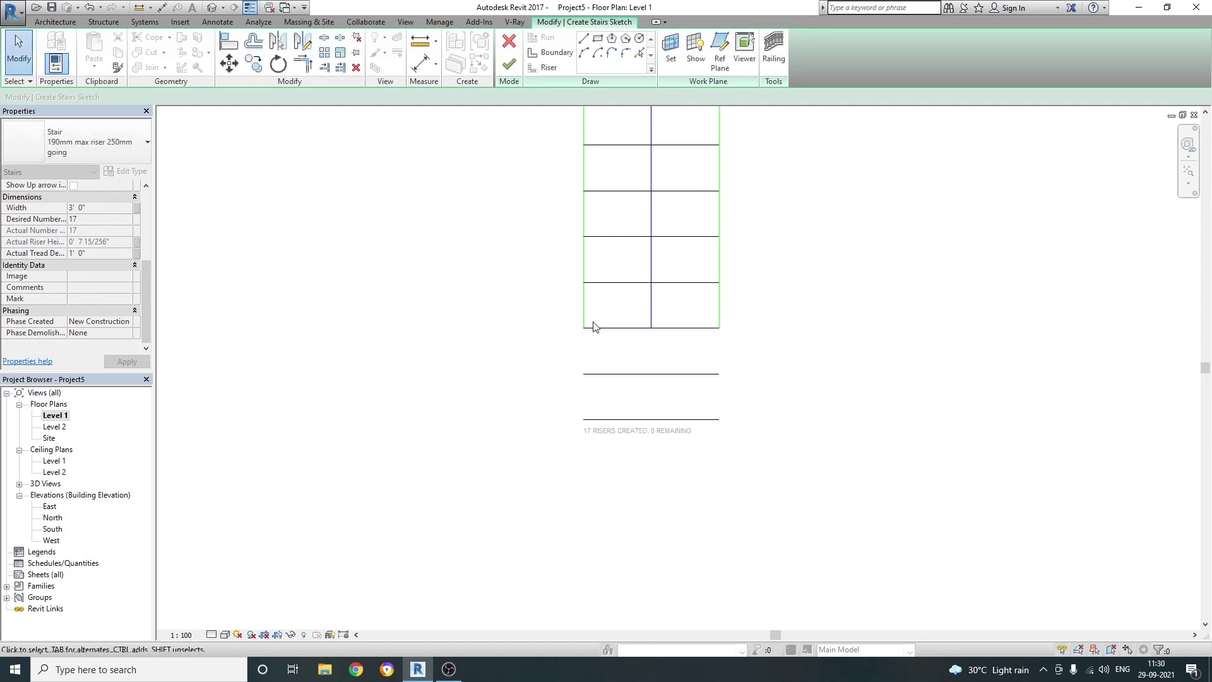
# Step: Extend the left and right stair boundaries down to the bottom riser
pyautogui.click(583, 323)
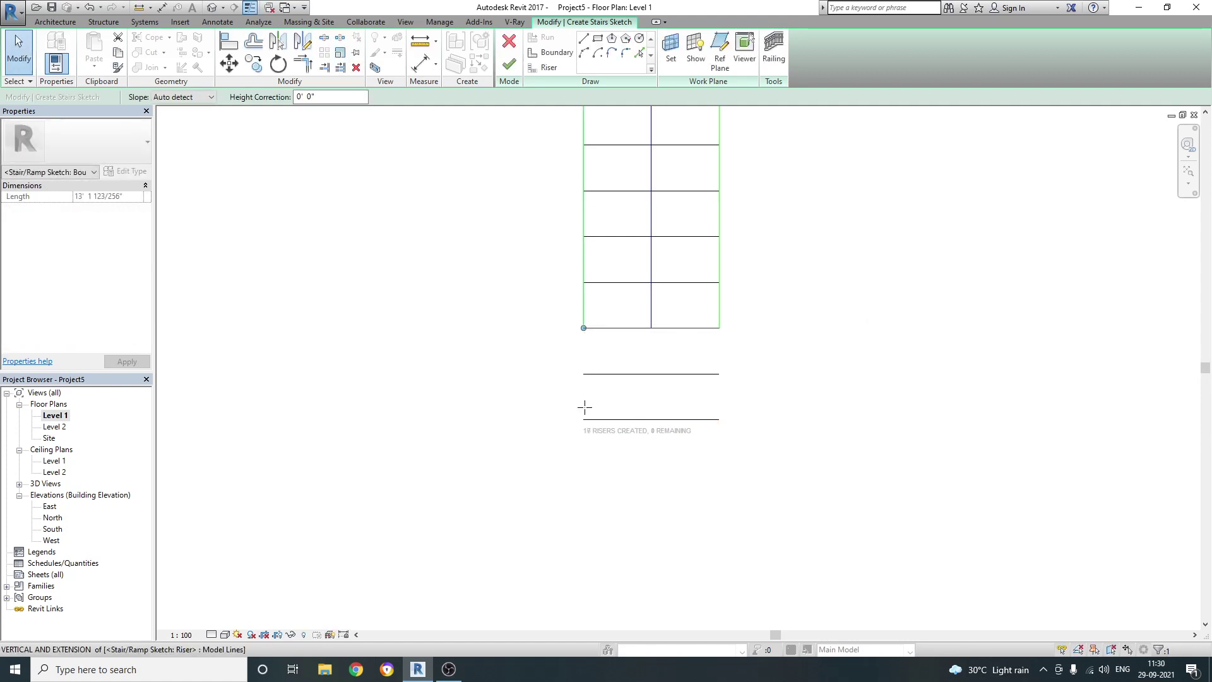
pyautogui.moveTo(585, 408); pyautogui.dragTo(583, 419)
pyautogui.click(720, 308)
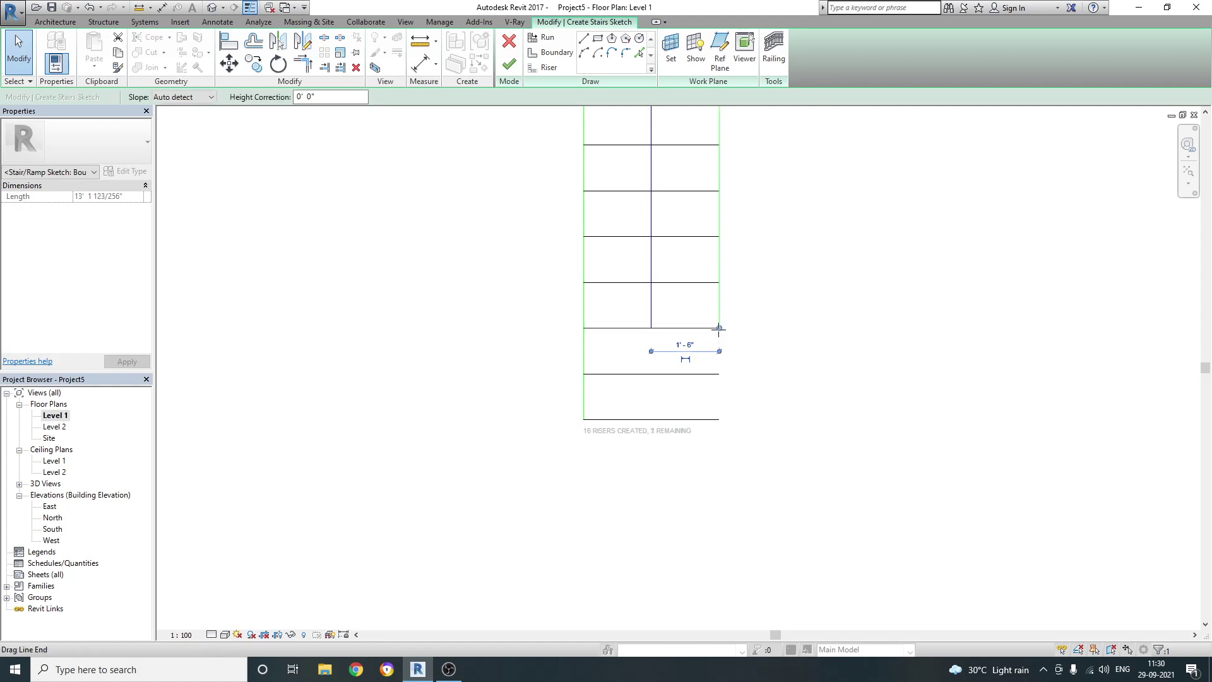
pyautogui.moveTo(720, 328); pyautogui.dragTo(717, 411)
# Step: Drag the run line down, undo it, and cancel a Trim/Extend attempt
pyautogui.click(651, 319)
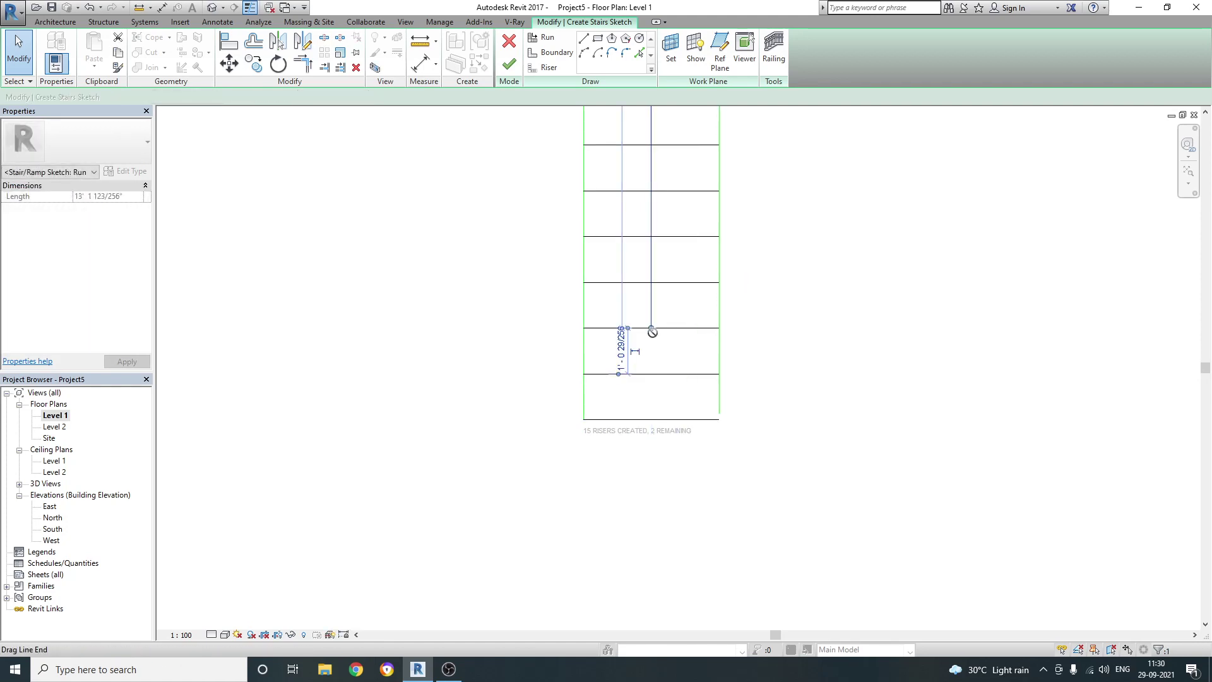
pyautogui.moveTo(652, 332); pyautogui.dragTo(651, 401)
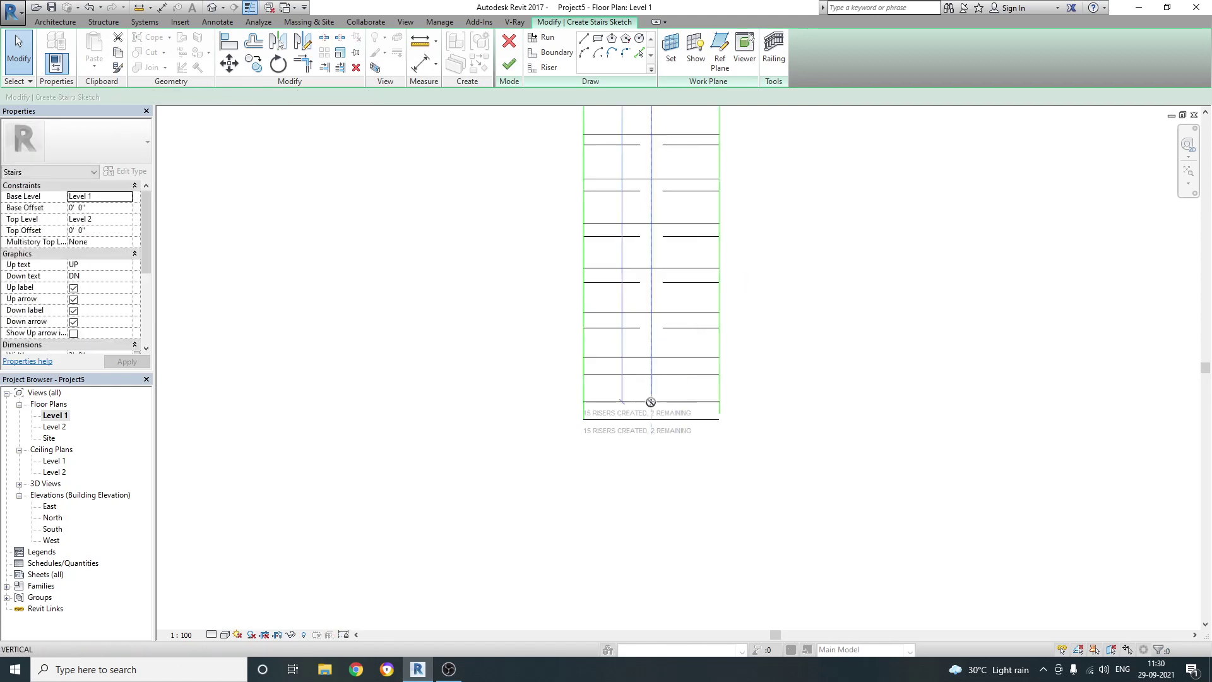
pyautogui.click(743, 429)
pyautogui.hotkey('ctrl', 'z')
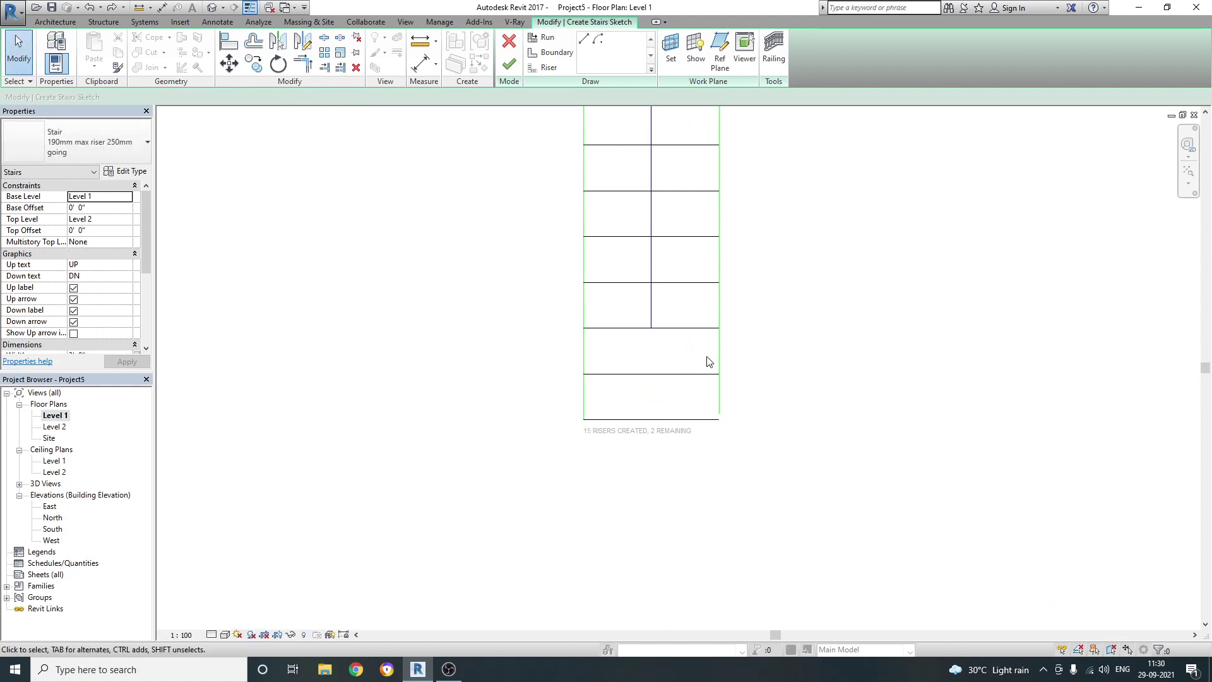
pyautogui.scroll(1, 719, 416)
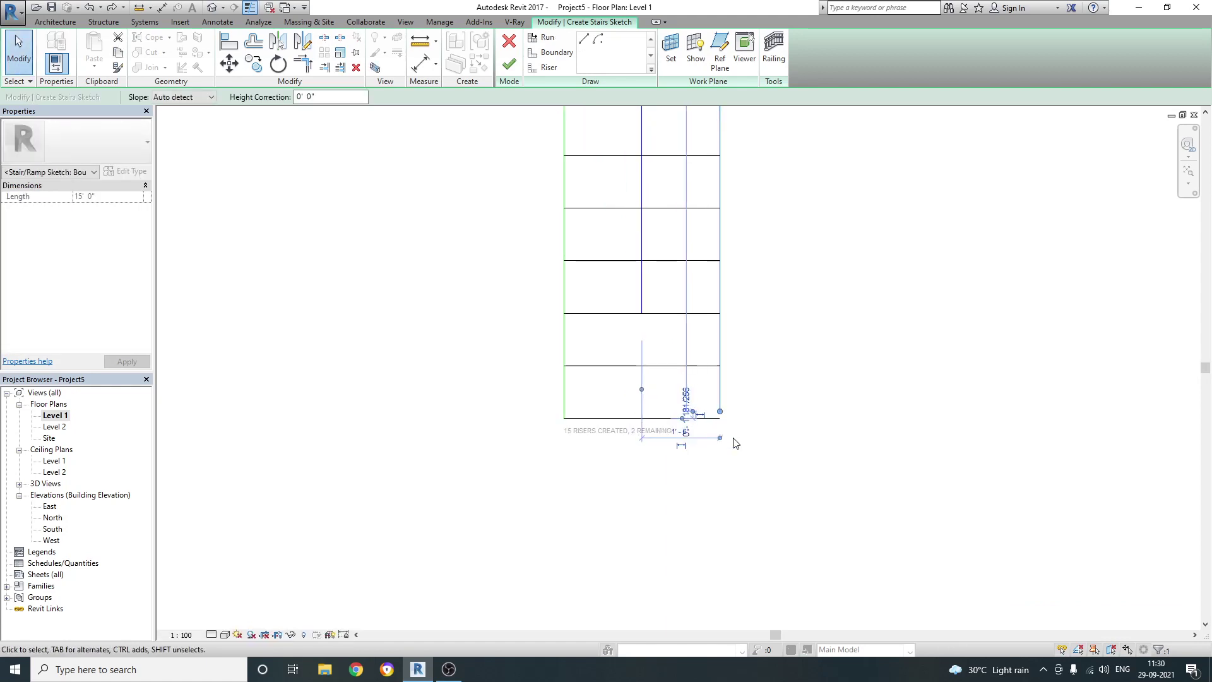
pyautogui.click(302, 75)
pyautogui.scroll(1, 707, 422)
pyautogui.scroll(-3, 714, 520)
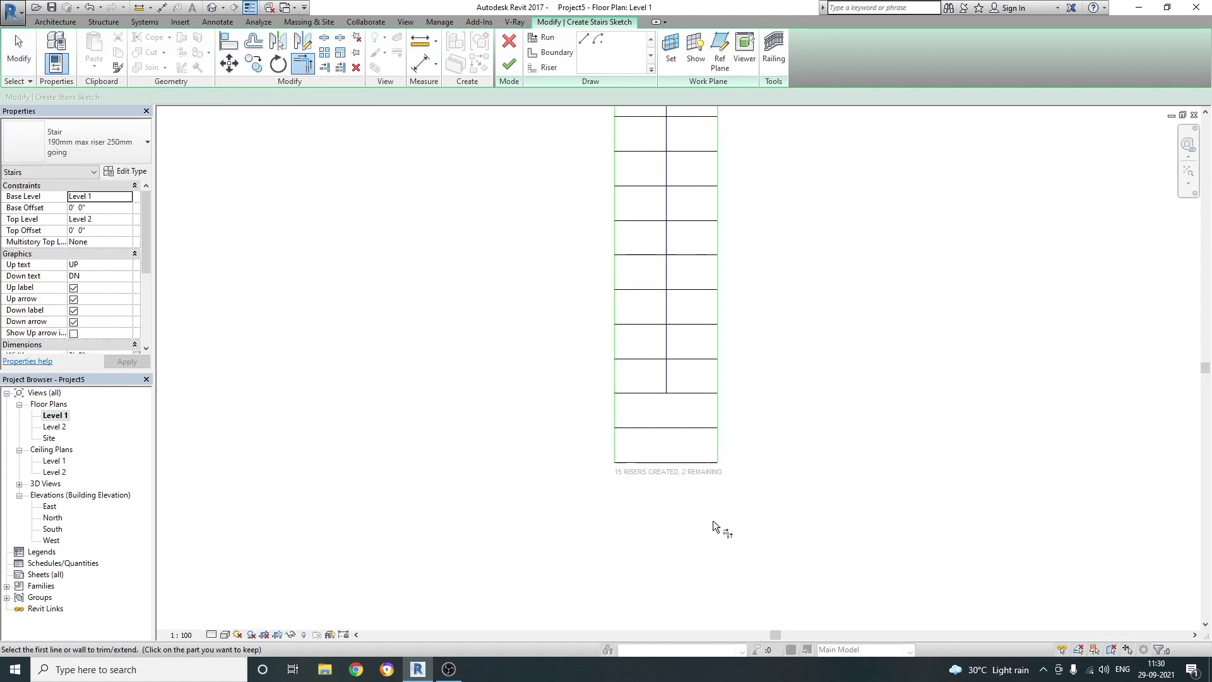
pyautogui.scroll(-2, 714, 521)
pyautogui.press('Escape')
# Step: Finish the stair sketch, dismiss the warning, and view it in the default 3D view
pyautogui.click(509, 64)
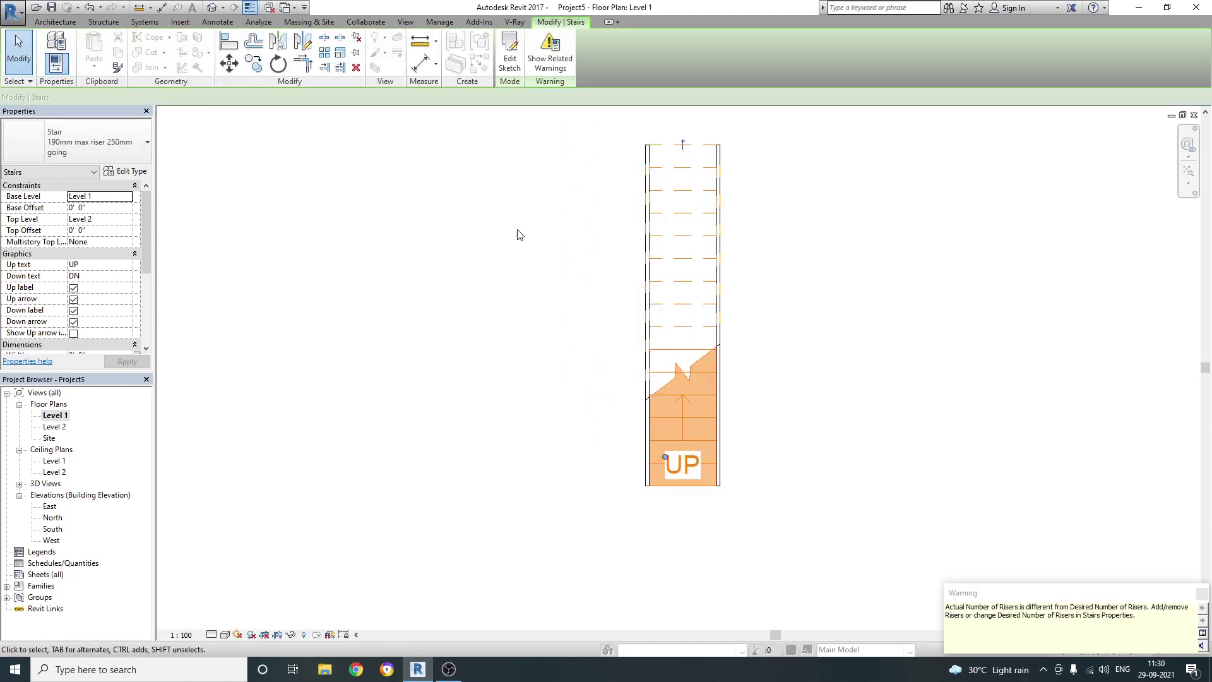
pyautogui.click(853, 478)
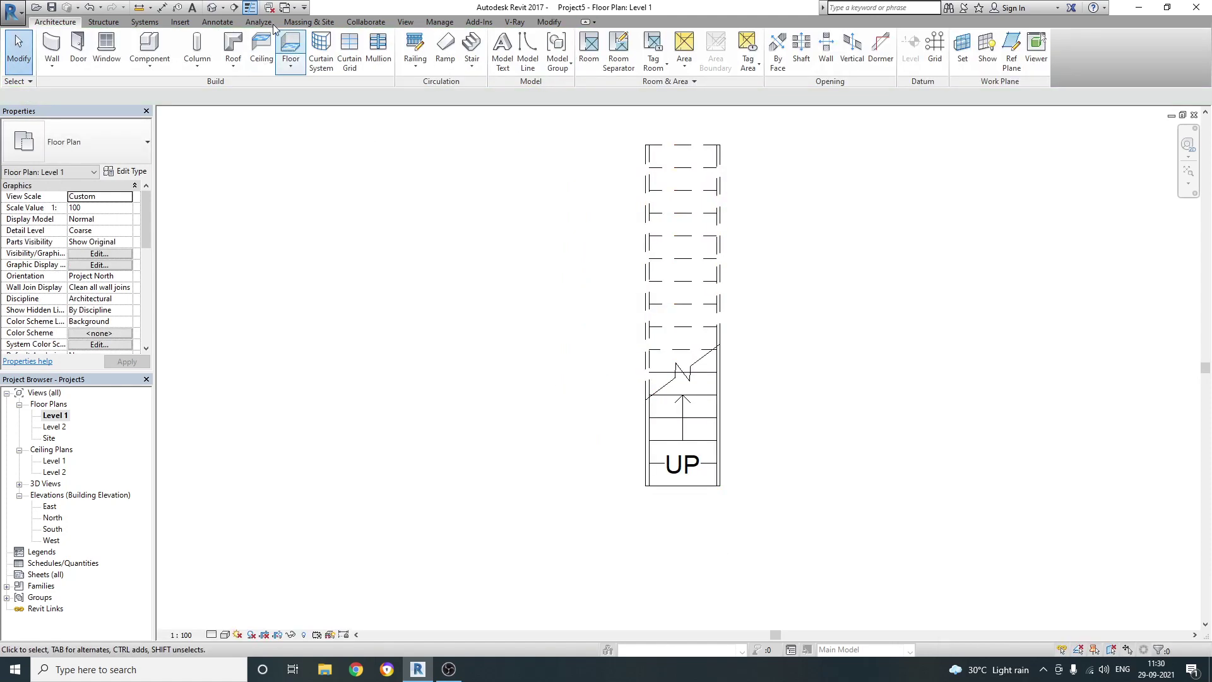
pyautogui.click(213, 8)
pyautogui.scroll(2, 849, 424)
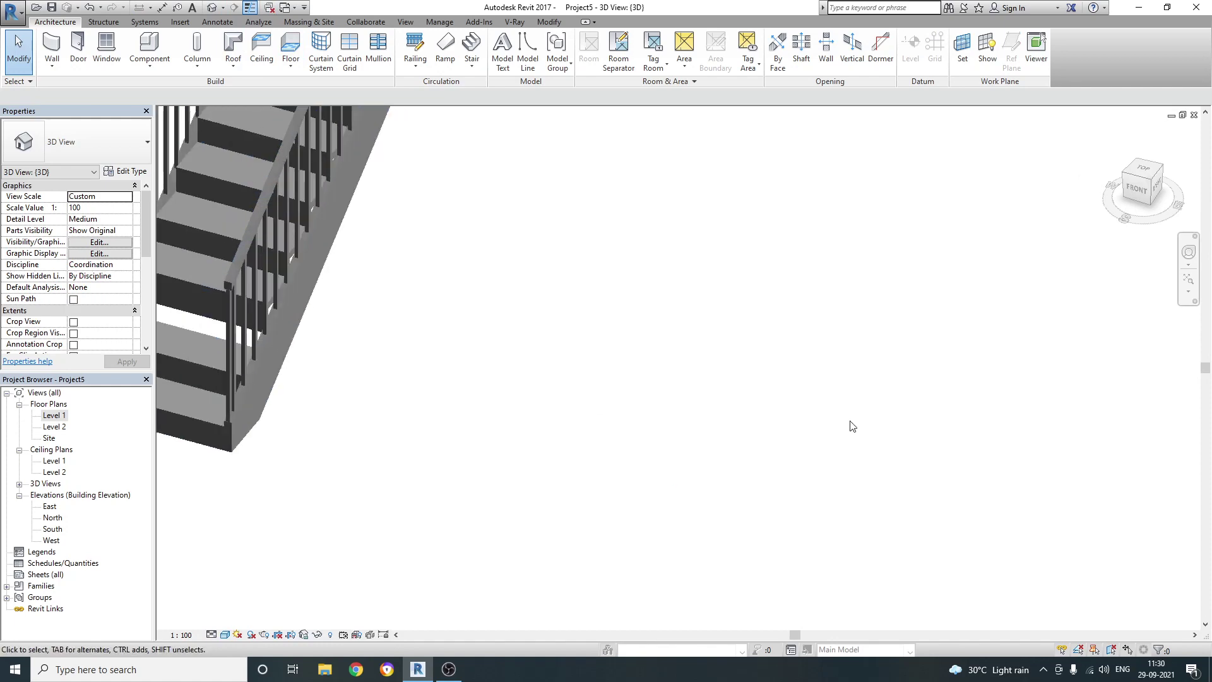
pyautogui.scroll(-2, 549, 392)
pyautogui.scroll(2, 411, 341)
# Step: Orbit around the stair, then return to the Level 1 plan and select the stair
pyautogui.click(410, 335)
pyautogui.keyDown('shift'); pyautogui.moveTo(552, 355); pyautogui.dragTo(475, 358, button='middle'); pyautogui.keyUp('shift')
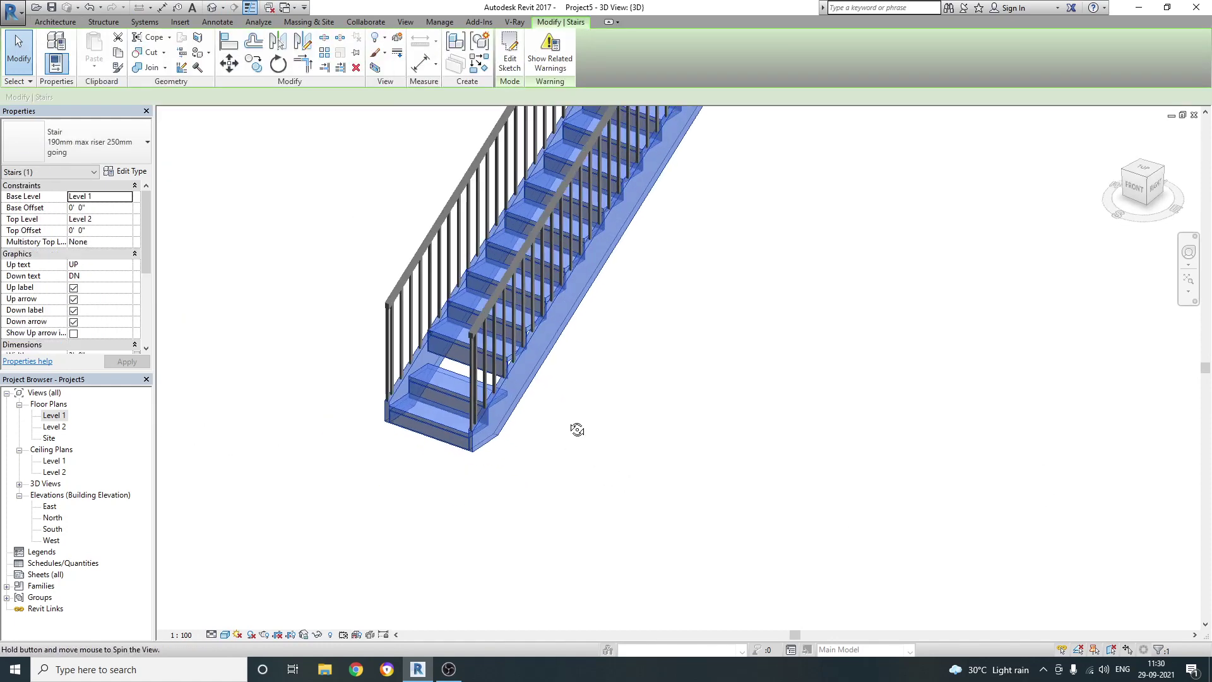
pyautogui.click(653, 450)
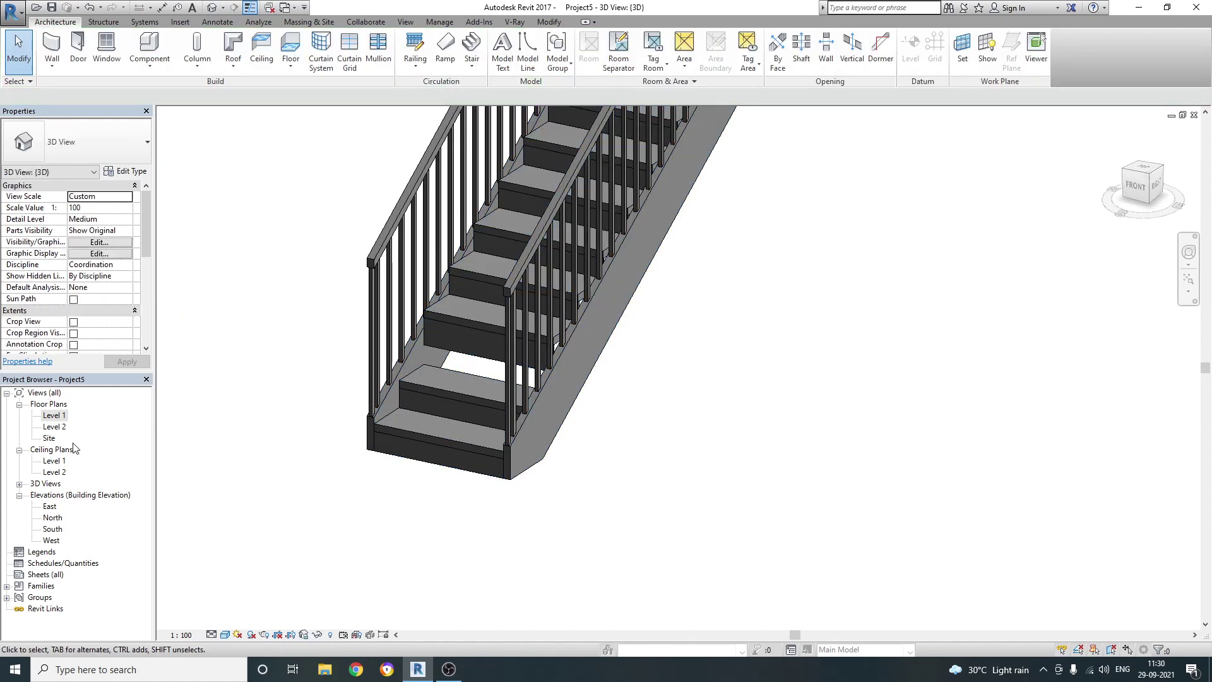
pyautogui.doubleClick(59, 417)
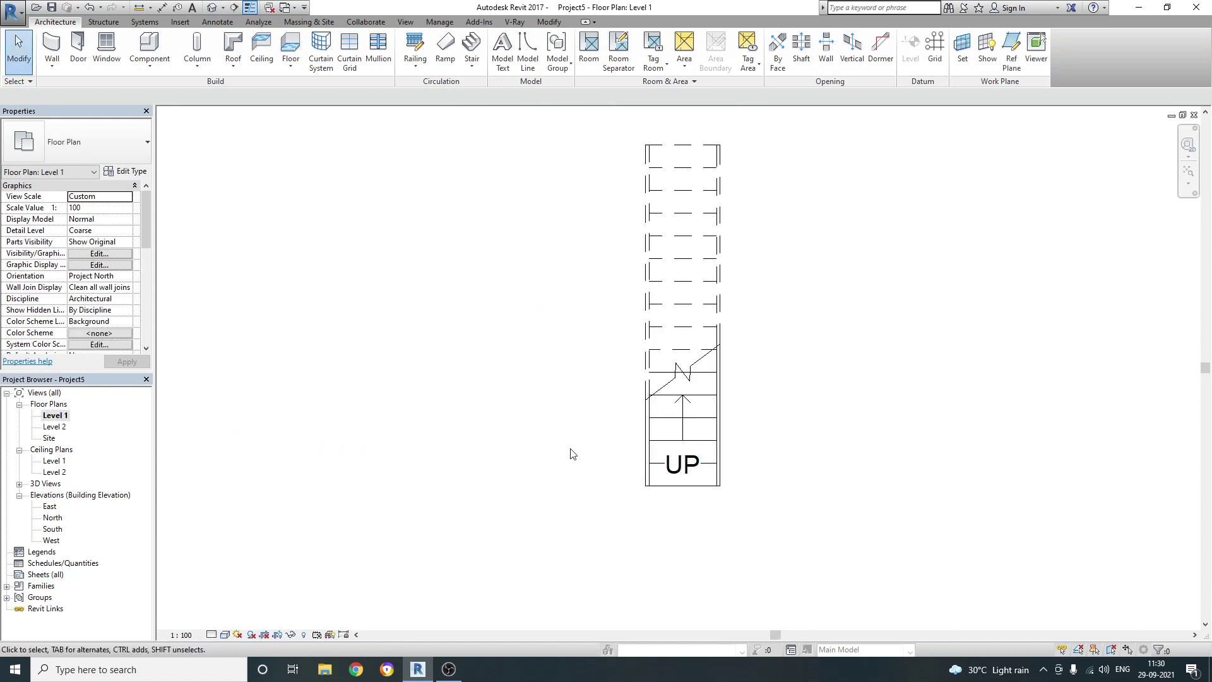
pyautogui.click(682, 421)
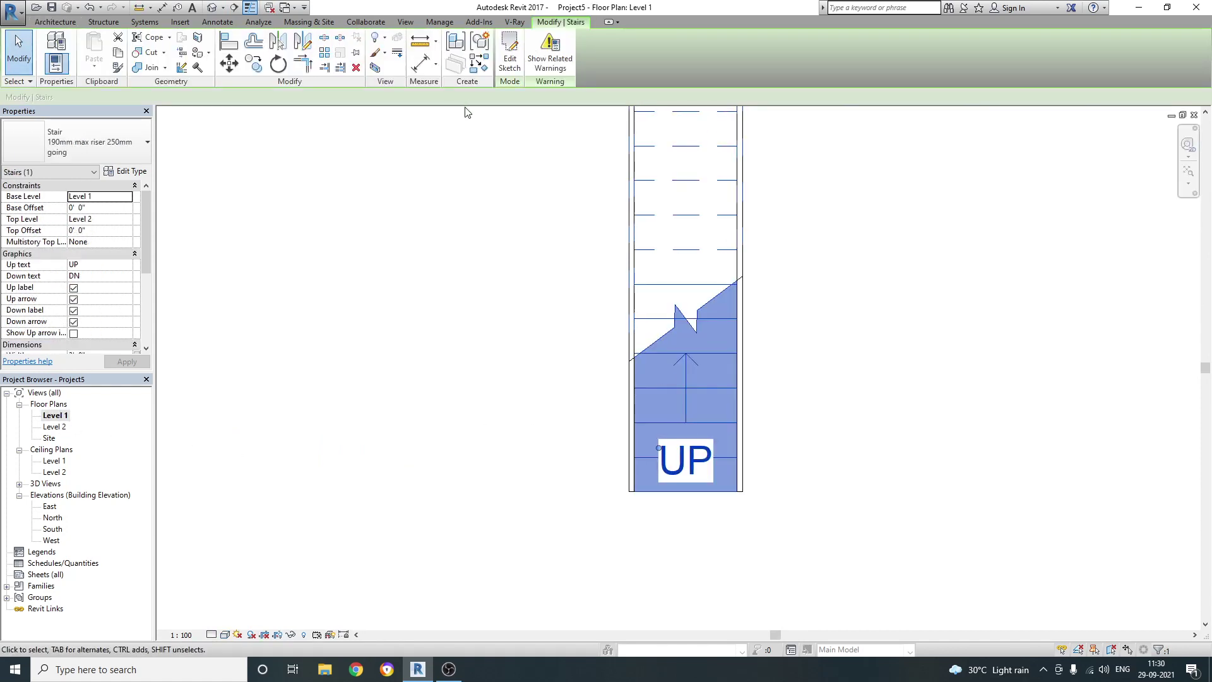
# Step: Drag the straight run's end down in its sketch until all 17 risers exist, then finish
pyautogui.click(510, 60)
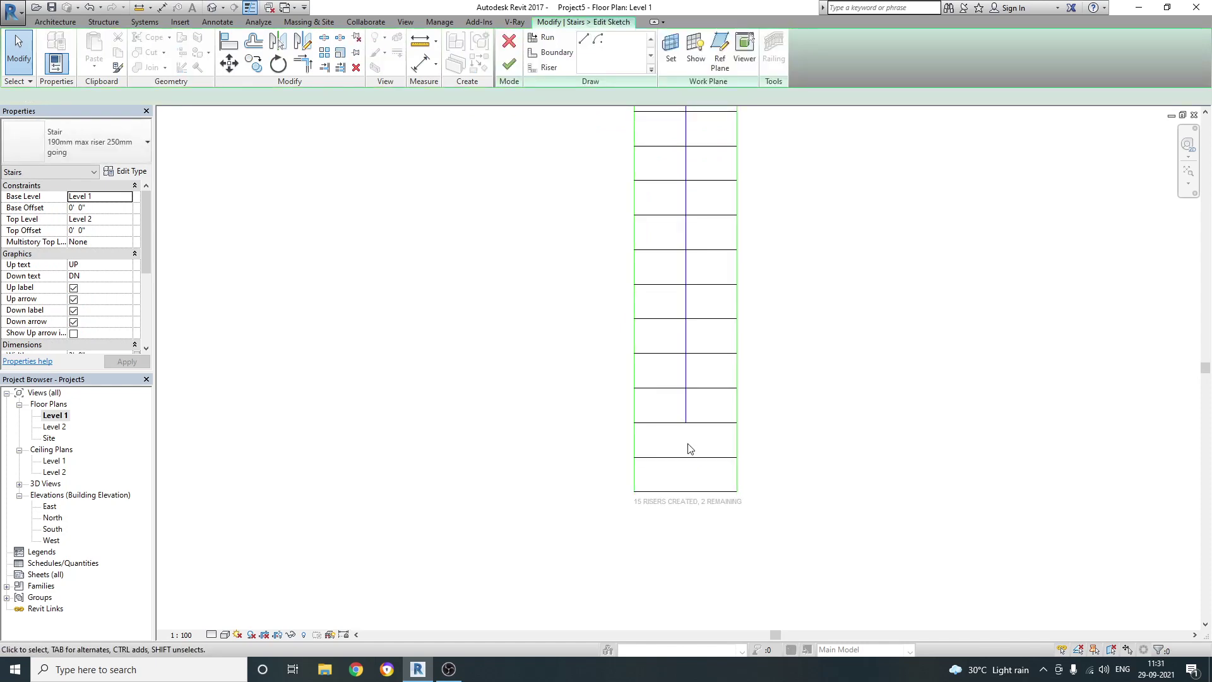
pyautogui.click(686, 420)
pyautogui.moveTo(686, 425)
pyautogui.mouseDown()
pyautogui.moveTo(687, 506)
pyautogui.moveTo(660, 496)
pyautogui.mouseUp()
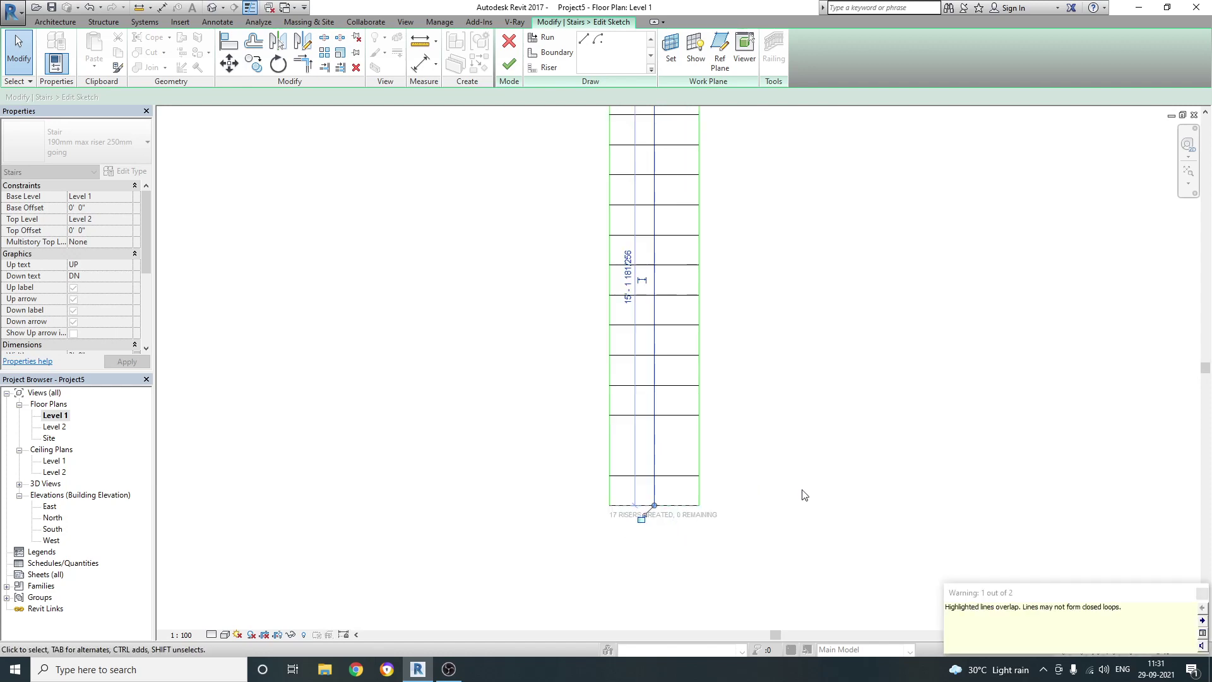
pyautogui.click(509, 66)
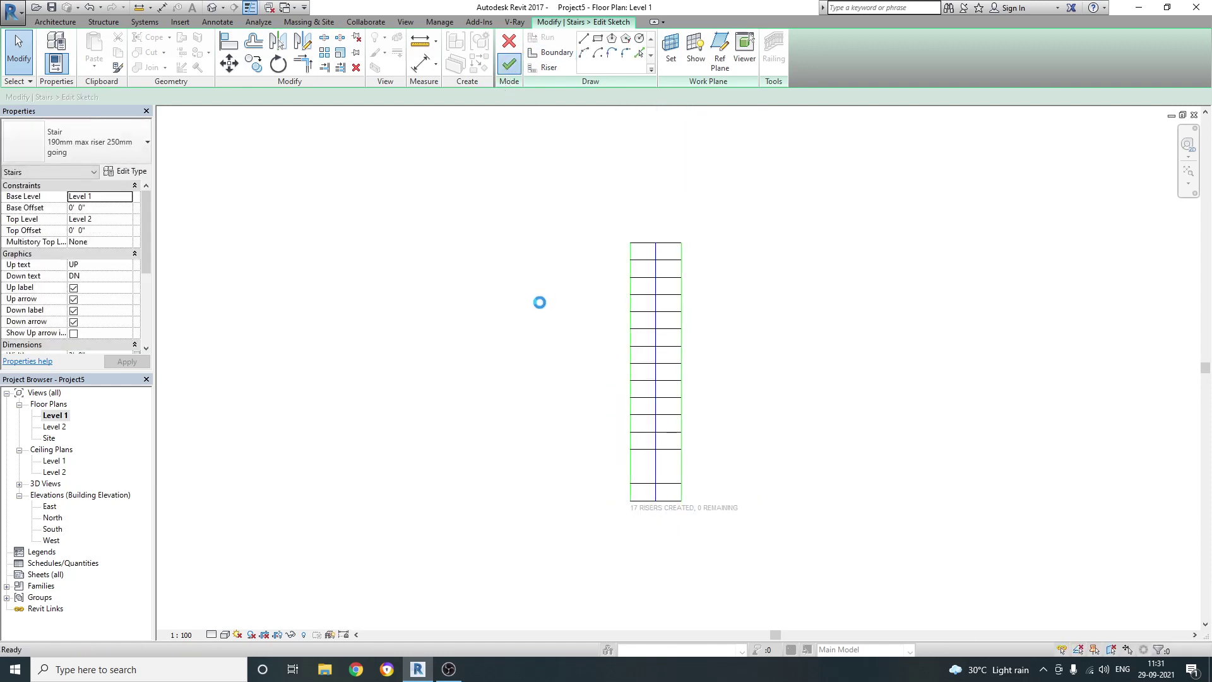
# Step: Open the default 3D view and orbit to inspect the straight stair from above
pyautogui.click(212, 8)
pyautogui.scroll(-3, 509, 504)
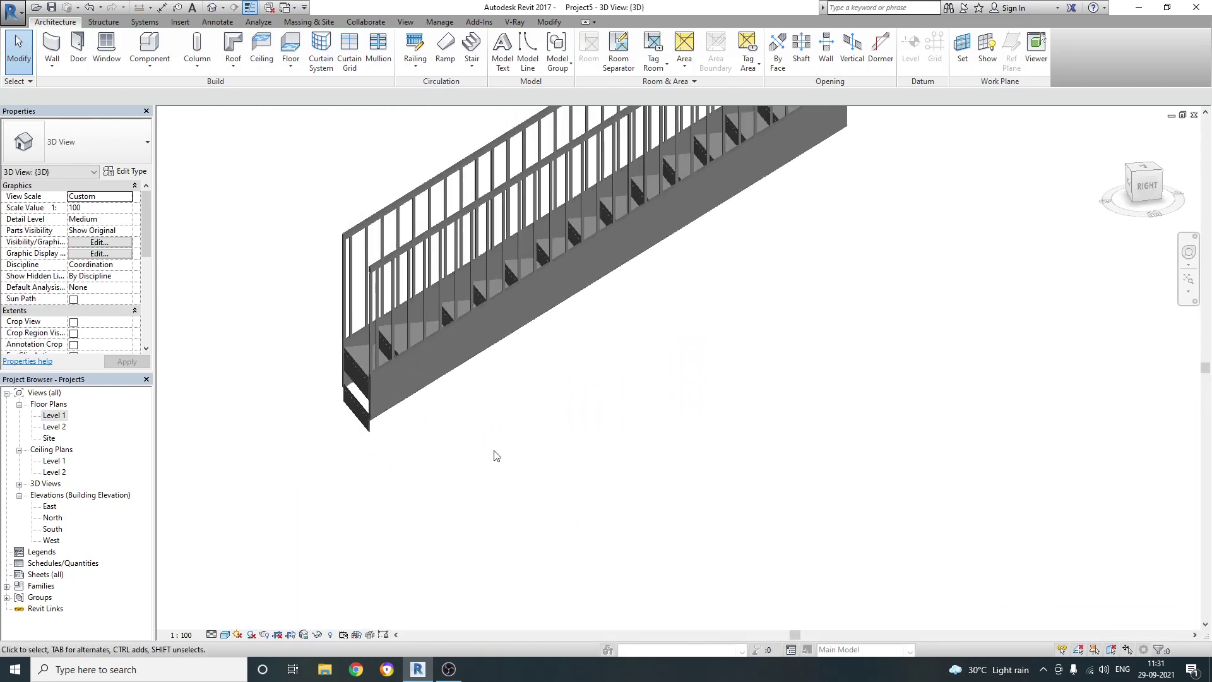
pyautogui.moveTo(496, 455)
pyautogui.keyDown('shift'); pyautogui.mouseDown(button='middle')
pyautogui.moveTo(600, 379)
pyautogui.moveTo(699, 495)
pyautogui.moveTo(665, 522)
pyautogui.moveTo(570, 452)
pyautogui.mouseUp(button='middle'); pyautogui.keyUp('shift')
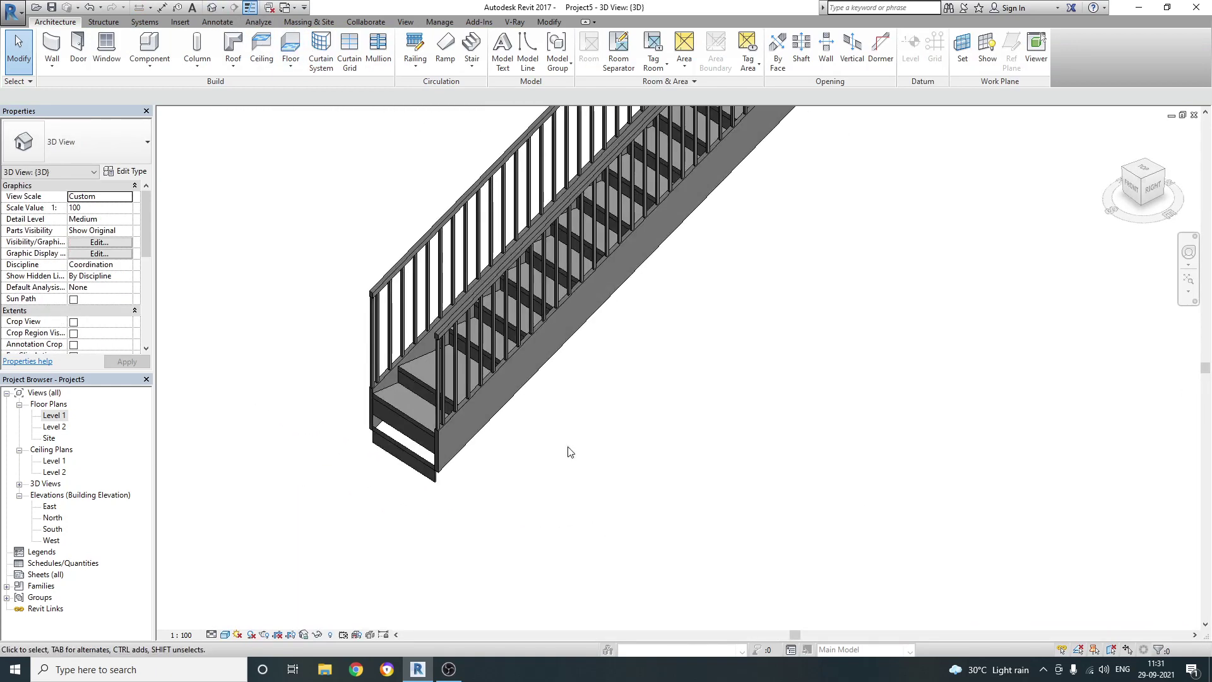
pyautogui.scroll(2, 424, 440)
# Step: Select the straight stair and delete it
pyautogui.click(424, 432)
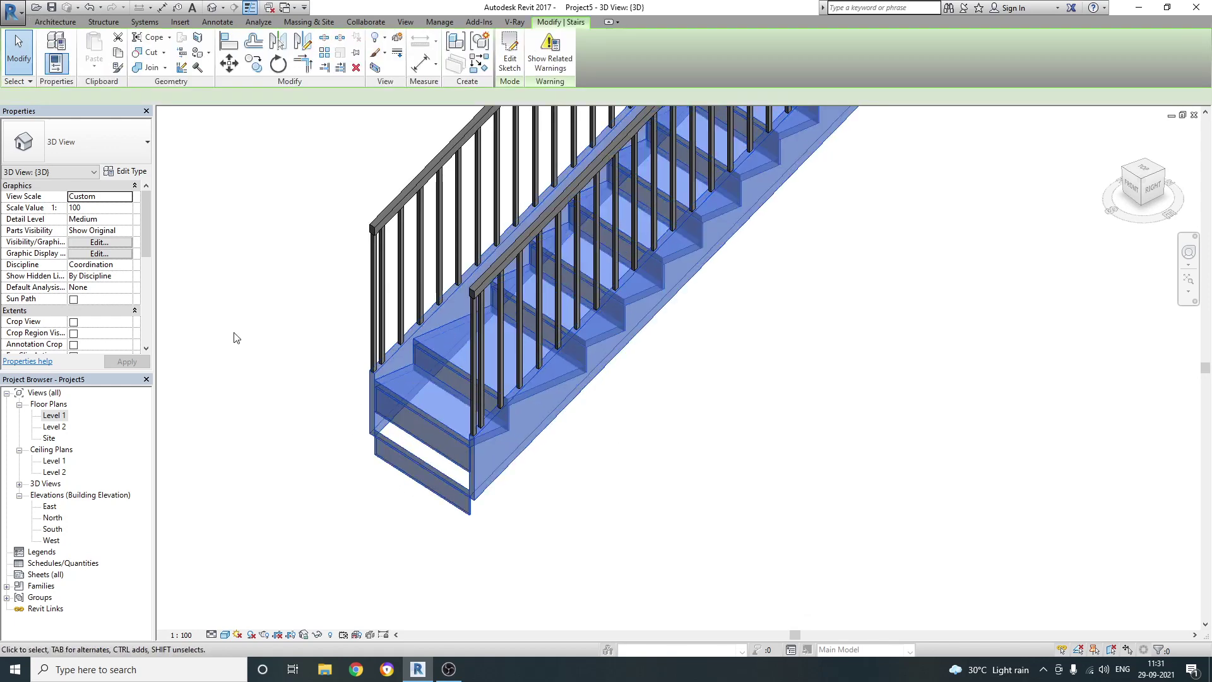
pyautogui.moveTo(144, 234); pyautogui.dragTo(150, 257)
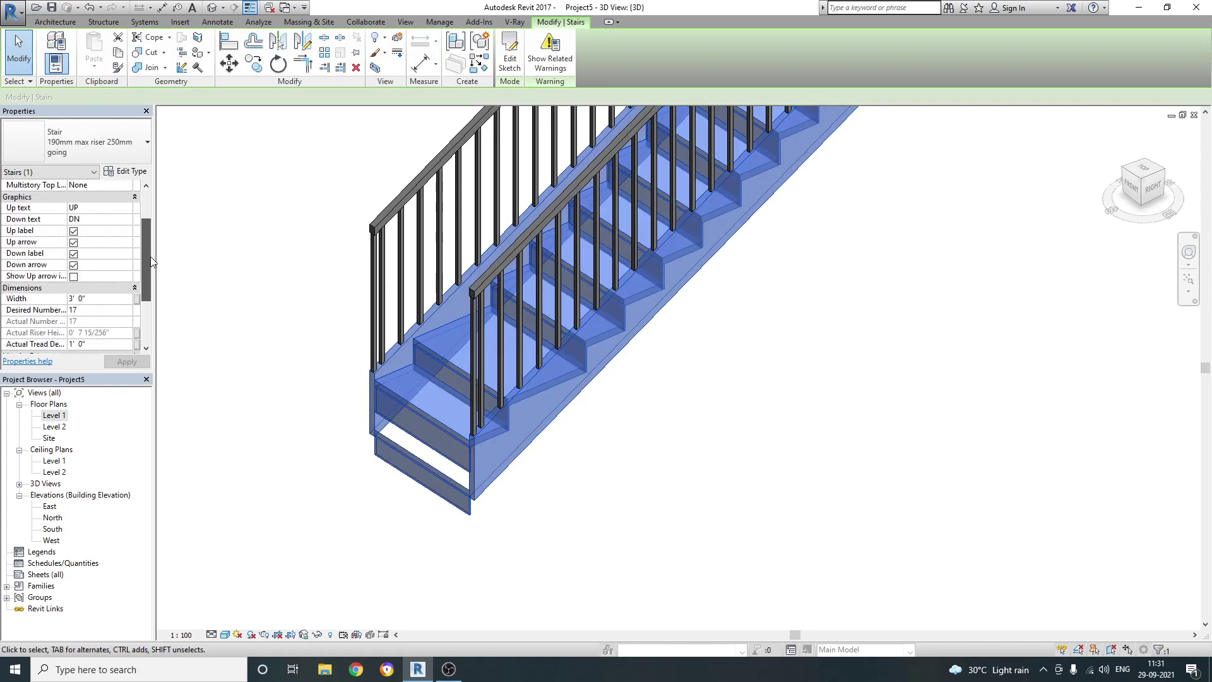
pyautogui.press('Delete')
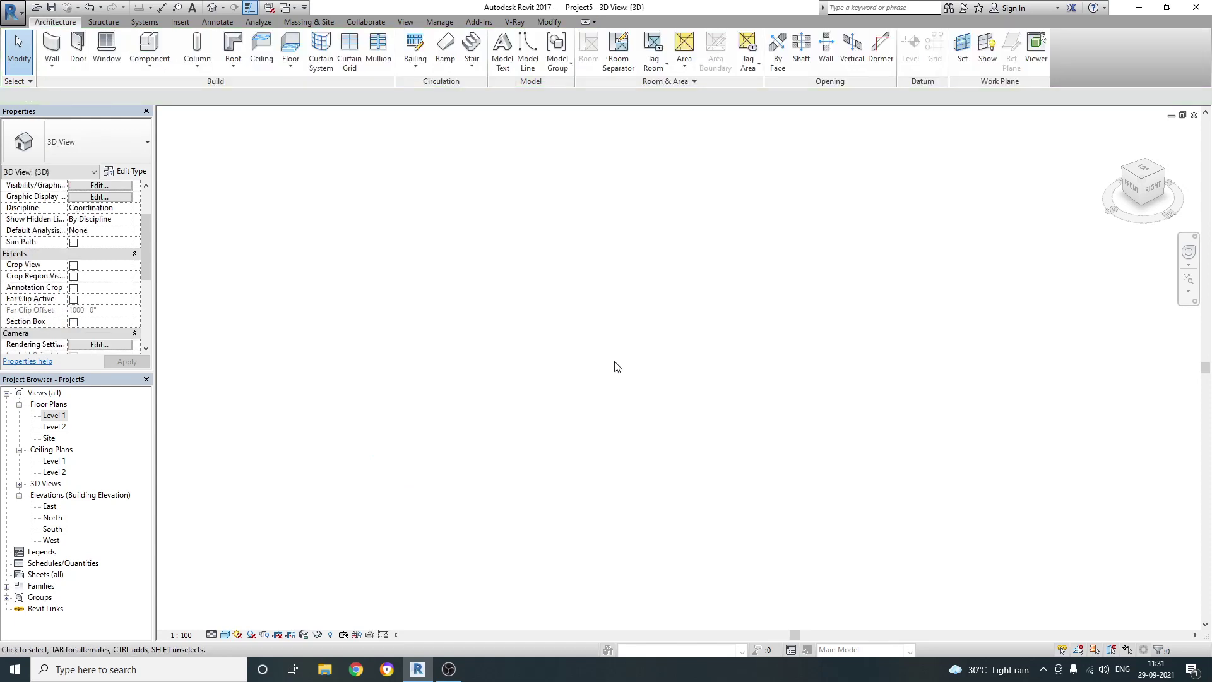
# Step: Open the Level 1 plan and start a new stair by sketch
pyautogui.doubleClick(52, 417)
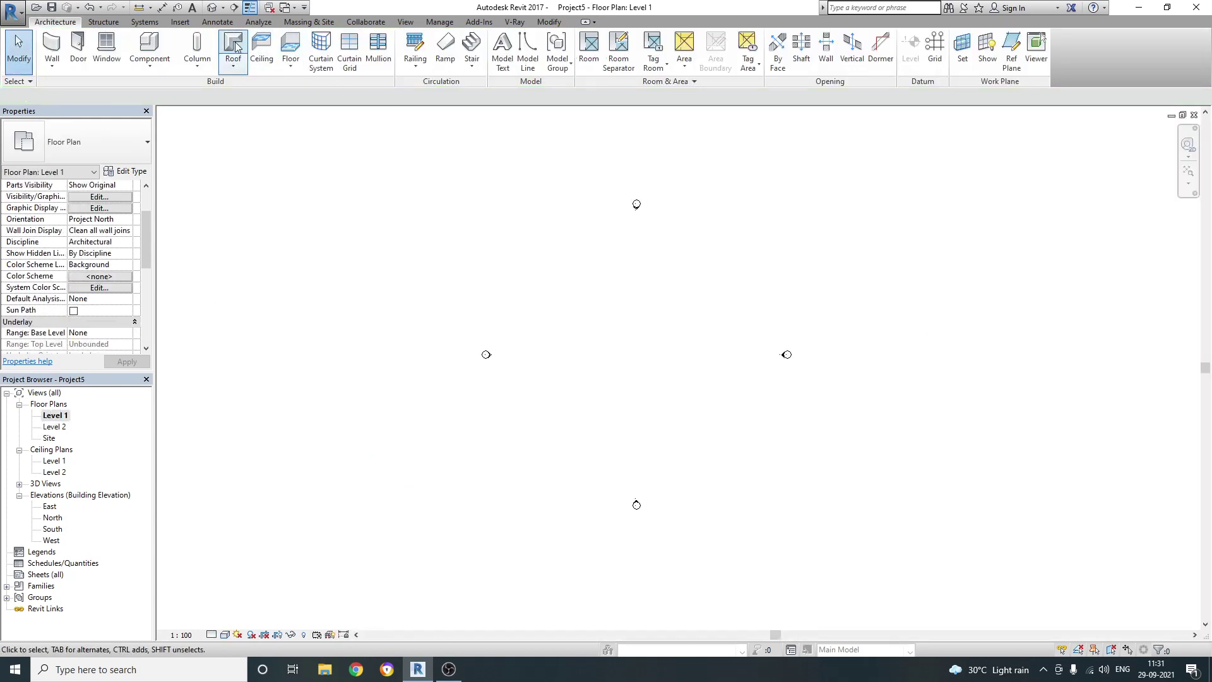
pyautogui.click(475, 76)
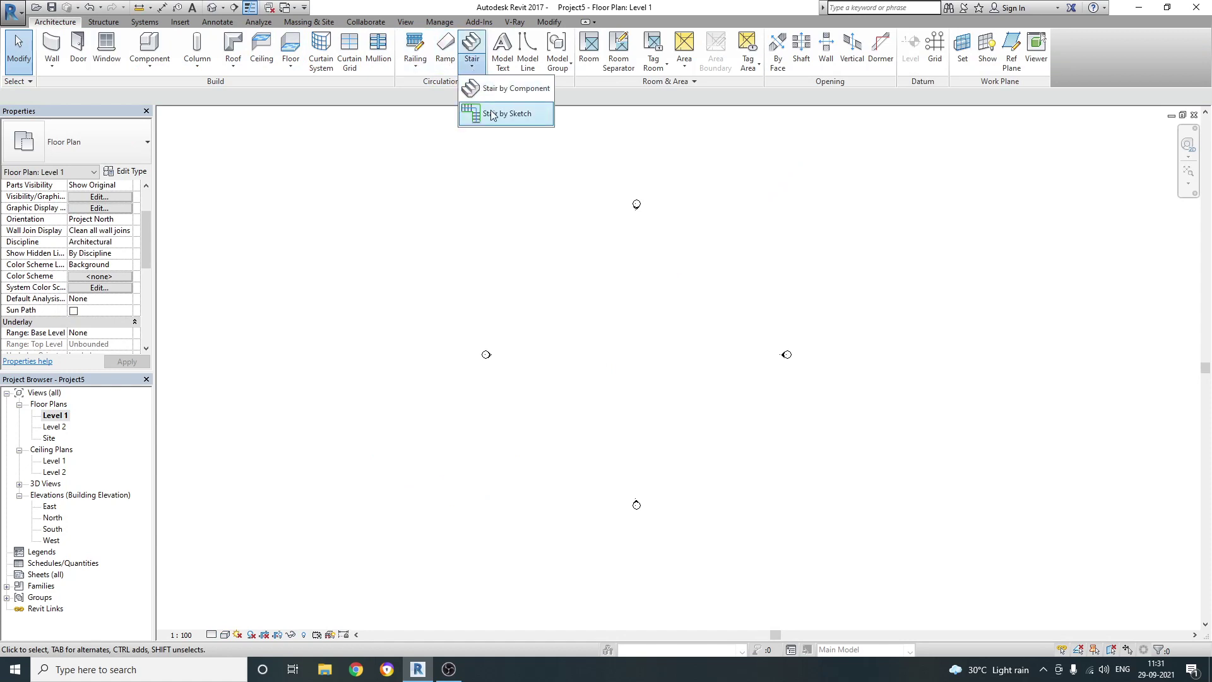
pyautogui.click(494, 114)
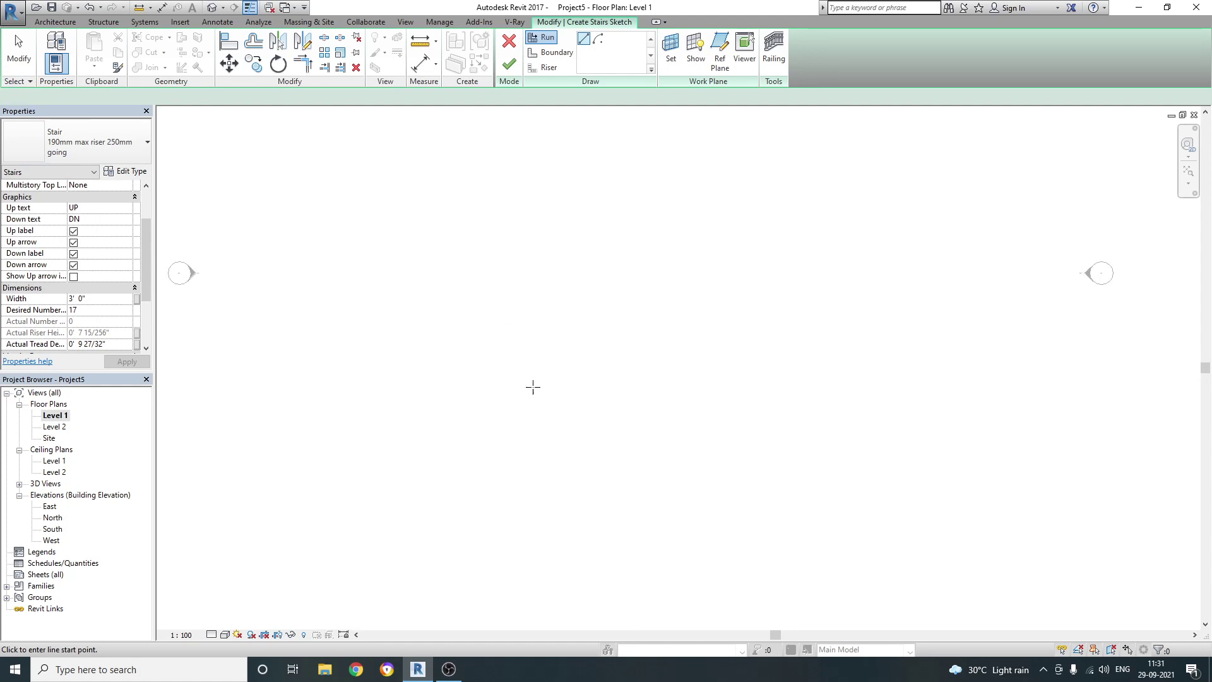
# Step: Draw a 7-riser run and a second run around a corner landing, totalling 17 risers
pyautogui.click(547, 455)
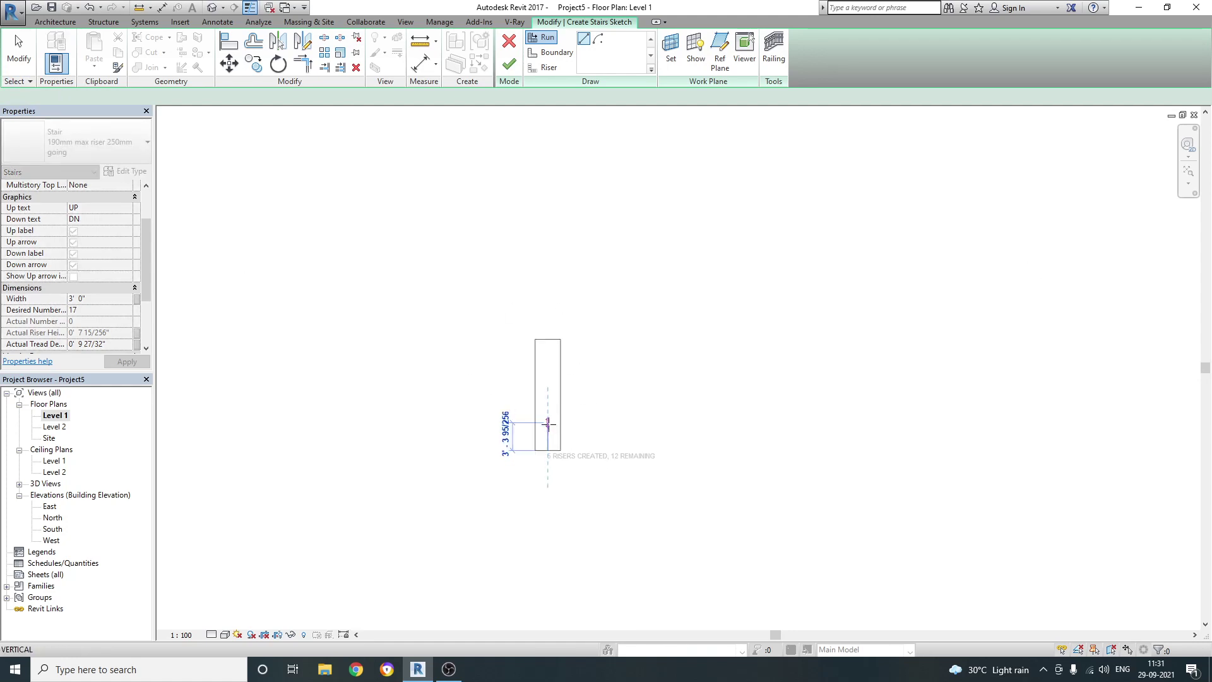
pyautogui.click(547, 405)
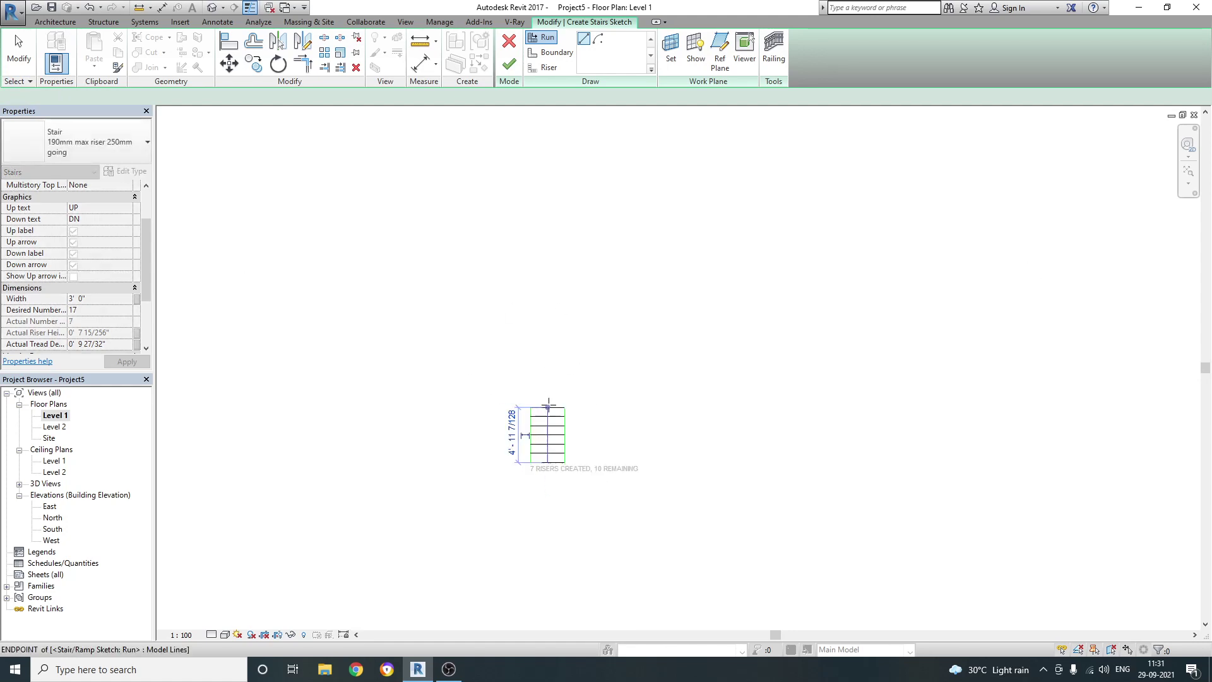
pyautogui.scroll(3, 554, 399)
pyautogui.scroll(1, 557, 351)
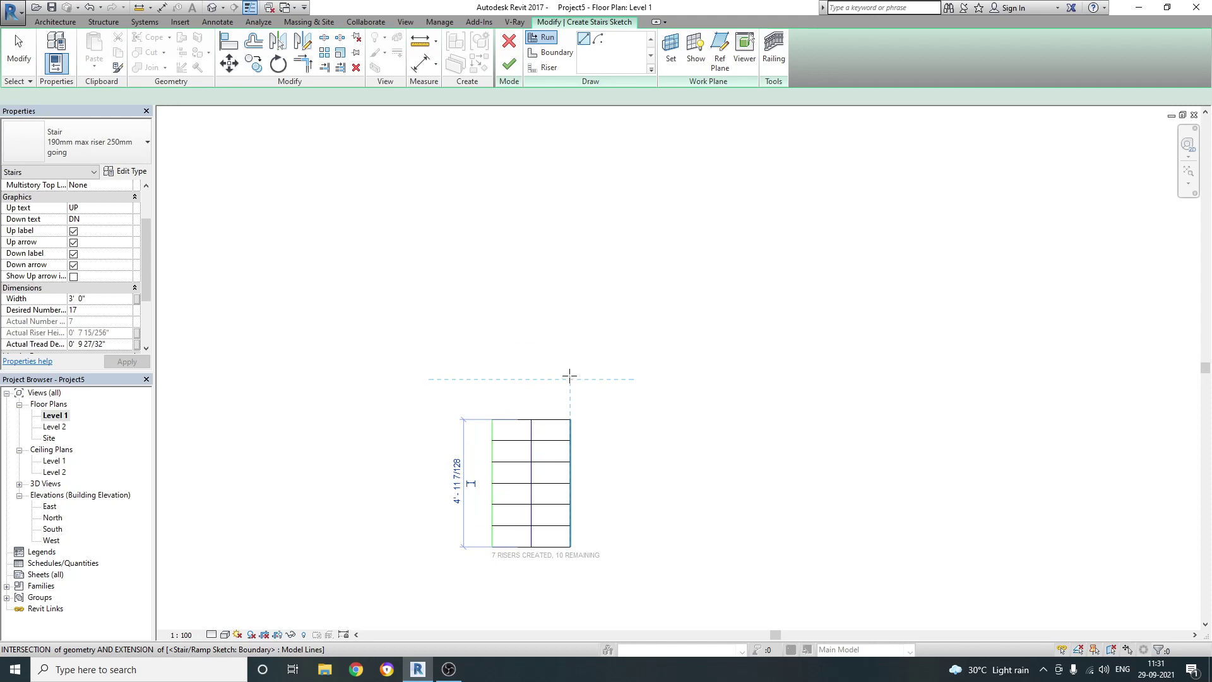
pyautogui.click(569, 377)
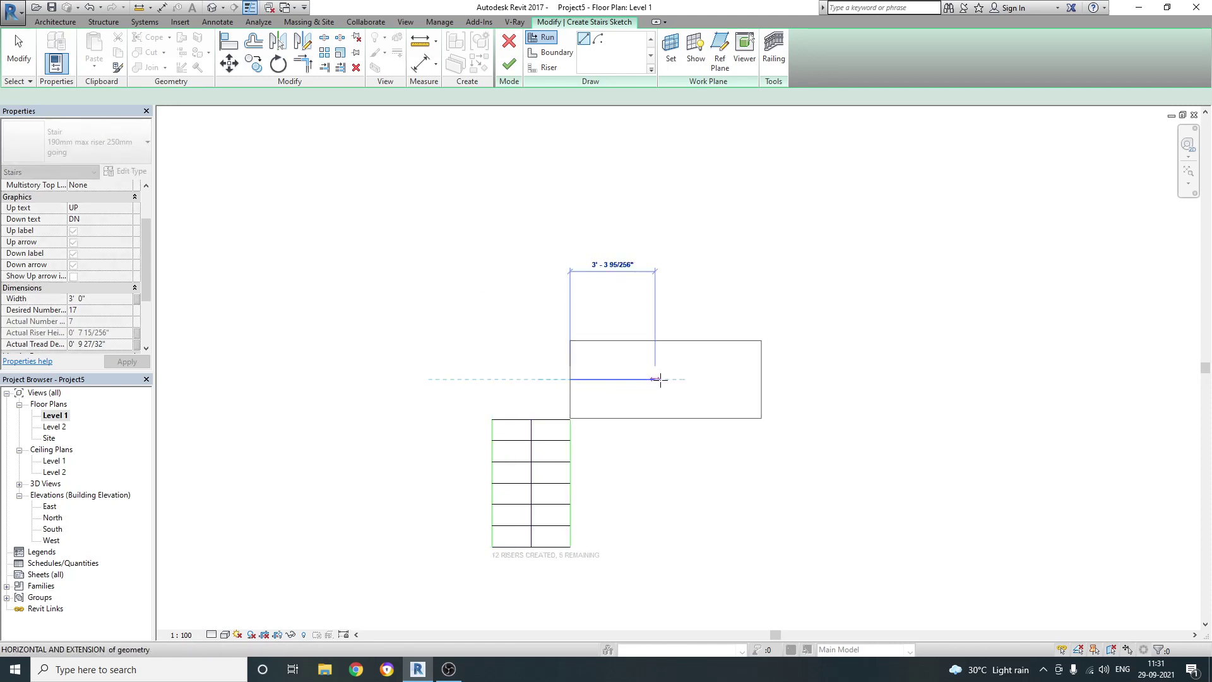
pyautogui.click(783, 377)
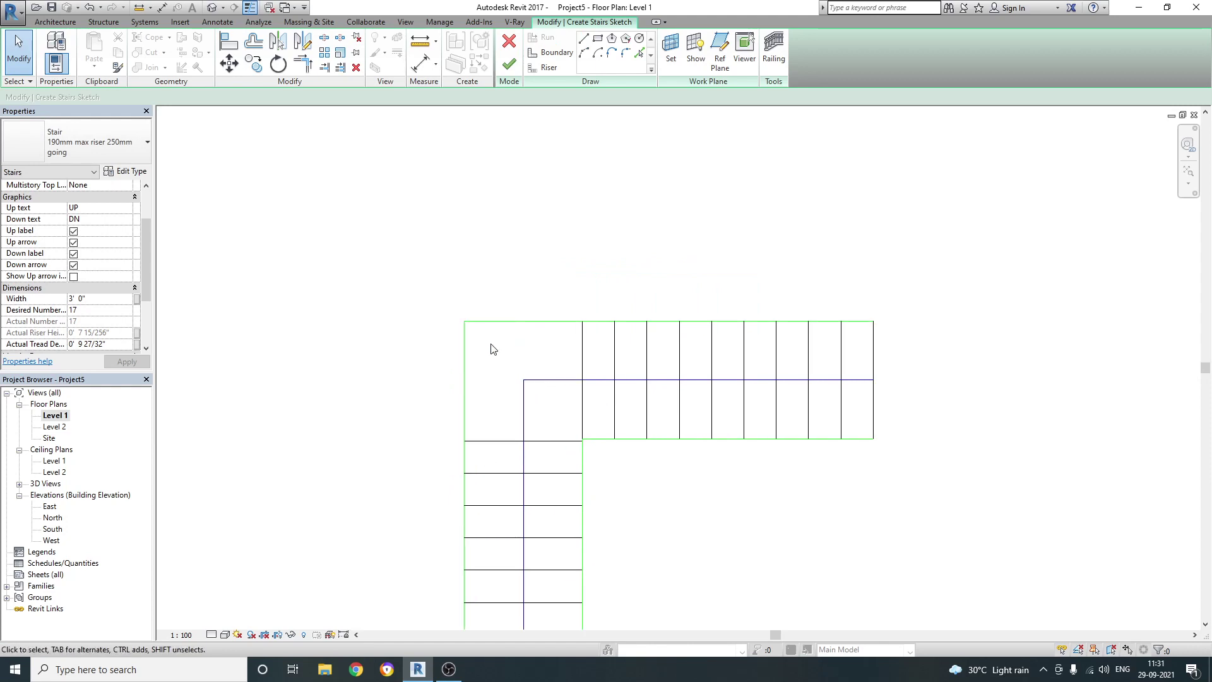
pyautogui.click(510, 61)
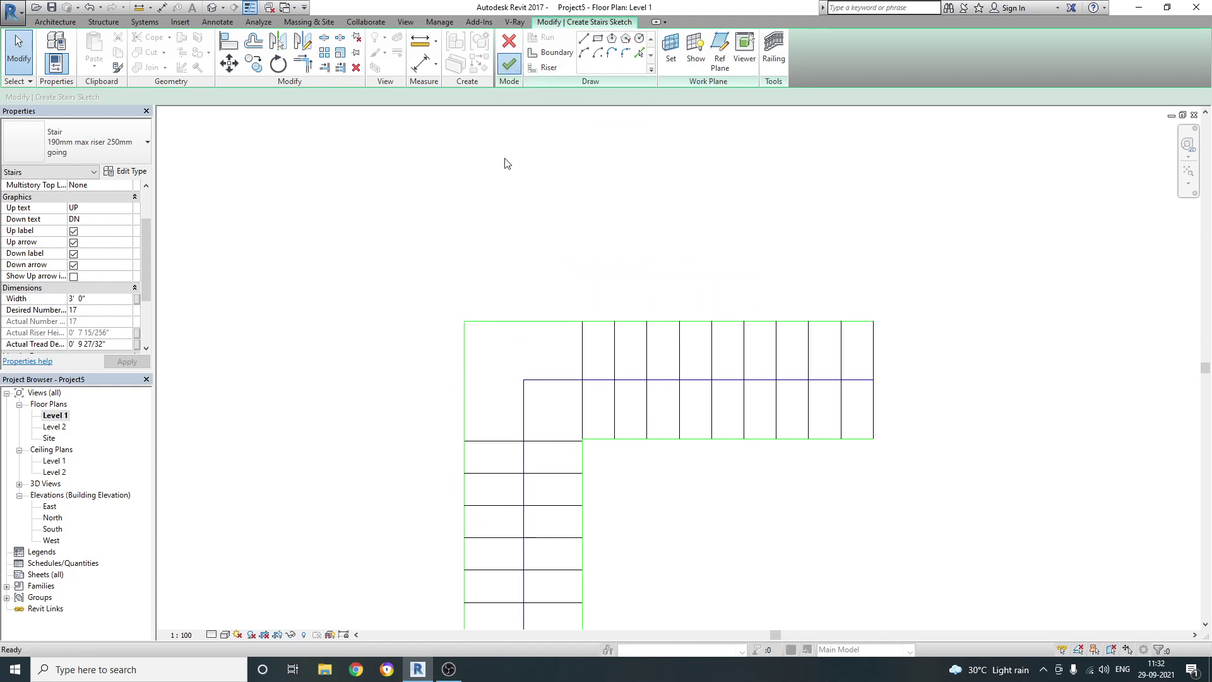
pyautogui.scroll(-1, 528, 253)
pyautogui.press('Escape')
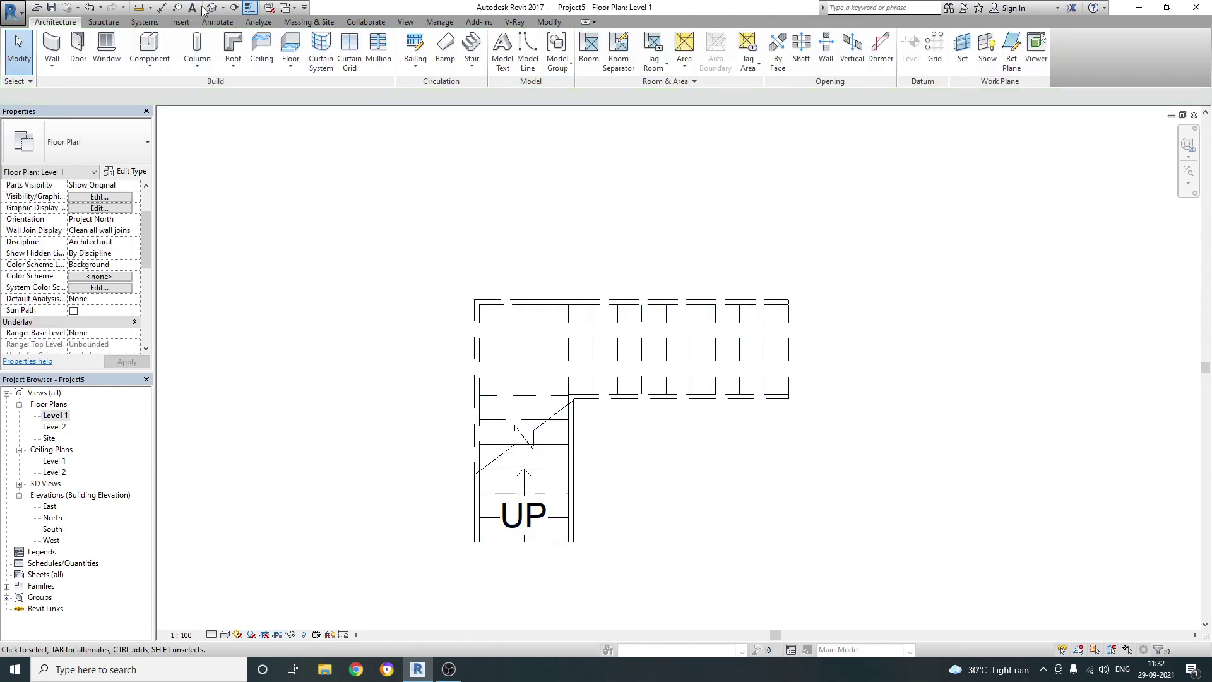
pyautogui.click(212, 7)
pyautogui.click(336, 445)
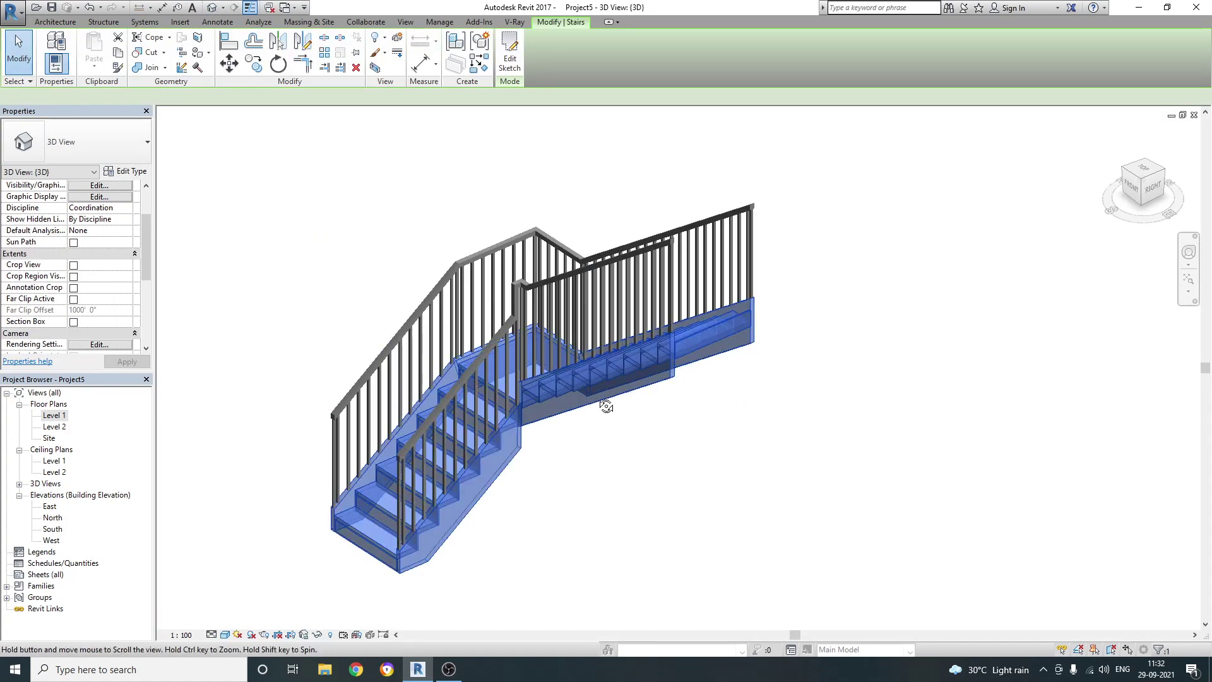
pyautogui.scroll(2, 760, 550)
pyautogui.scroll(-1, 691, 392)
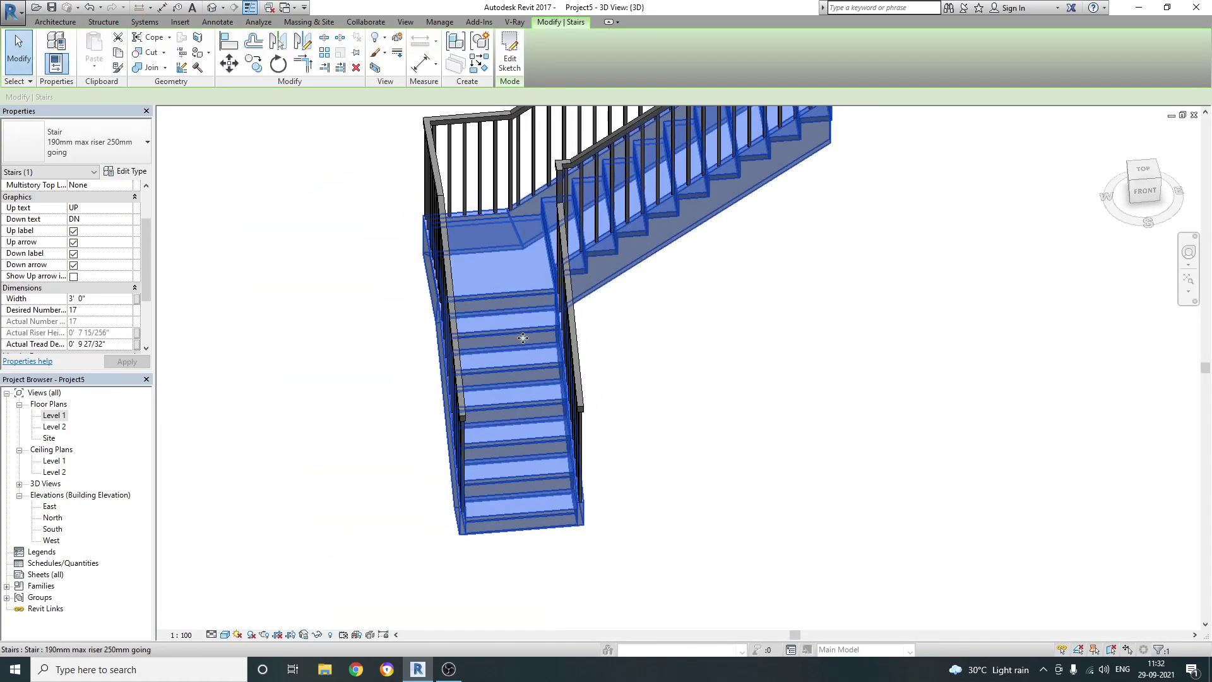
pyautogui.scroll(3, 518, 222)
pyautogui.click(744, 378)
pyautogui.moveTo(744, 379)
pyautogui.keyDown('shift'); pyautogui.mouseDown(button='middle')
pyautogui.moveTo(756, 505)
pyautogui.moveTo(521, 291)
pyautogui.moveTo(550, 425)
pyautogui.moveTo(211, 427)
pyautogui.mouseUp(button='middle'); pyautogui.keyUp('shift')
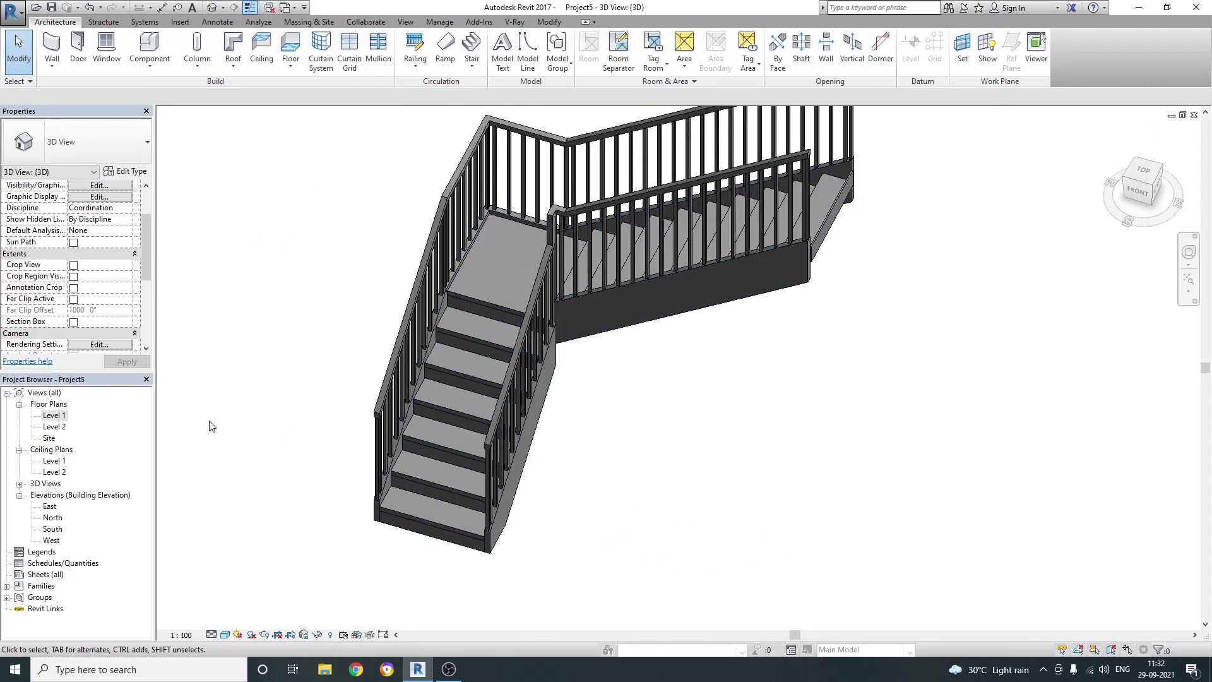
pyautogui.doubleClick(52, 417)
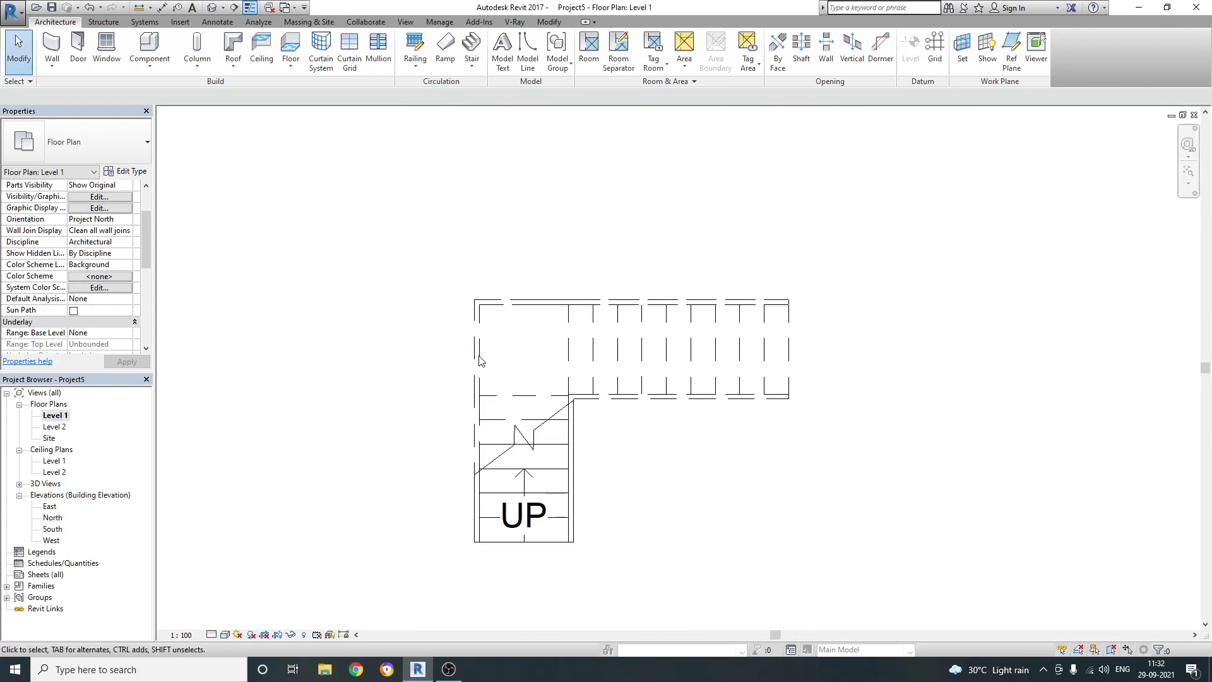
pyautogui.scroll(-3, 628, 379)
pyautogui.scroll(-2, 628, 398)
pyautogui.scroll(2, 456, 186)
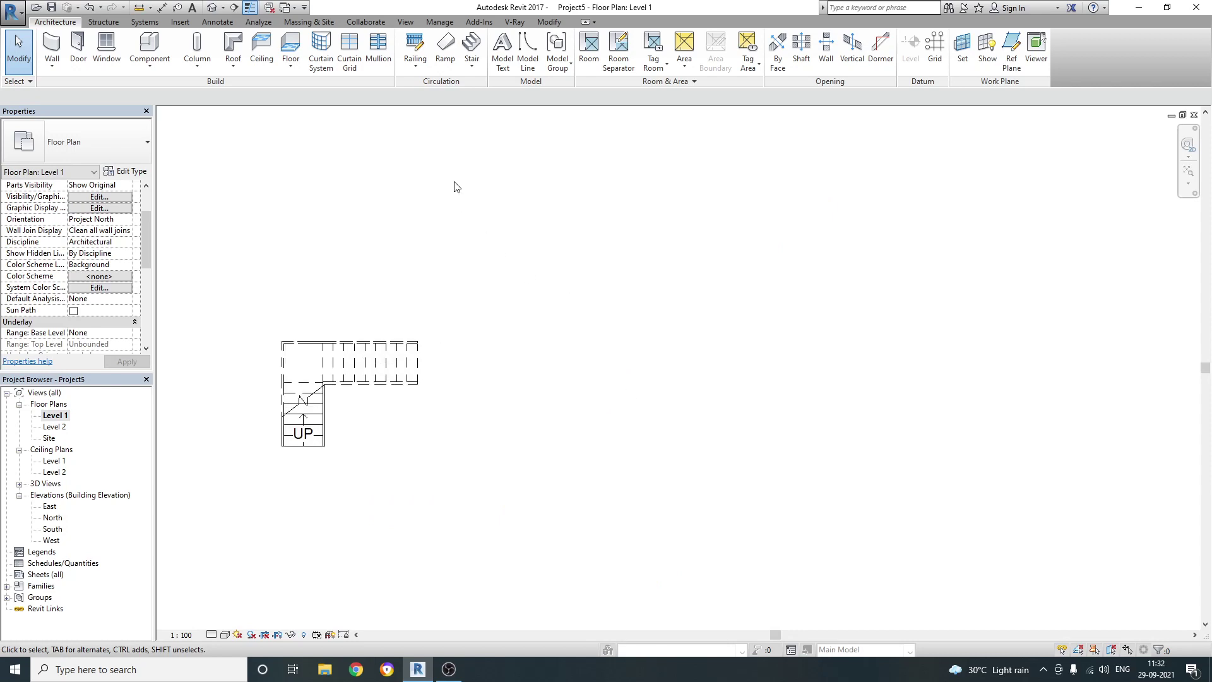
# Step: Start another sketched stair and draw its first run of 5 risers
pyautogui.click(473, 68)
pyautogui.click(490, 114)
pyautogui.scroll(1, 551, 379)
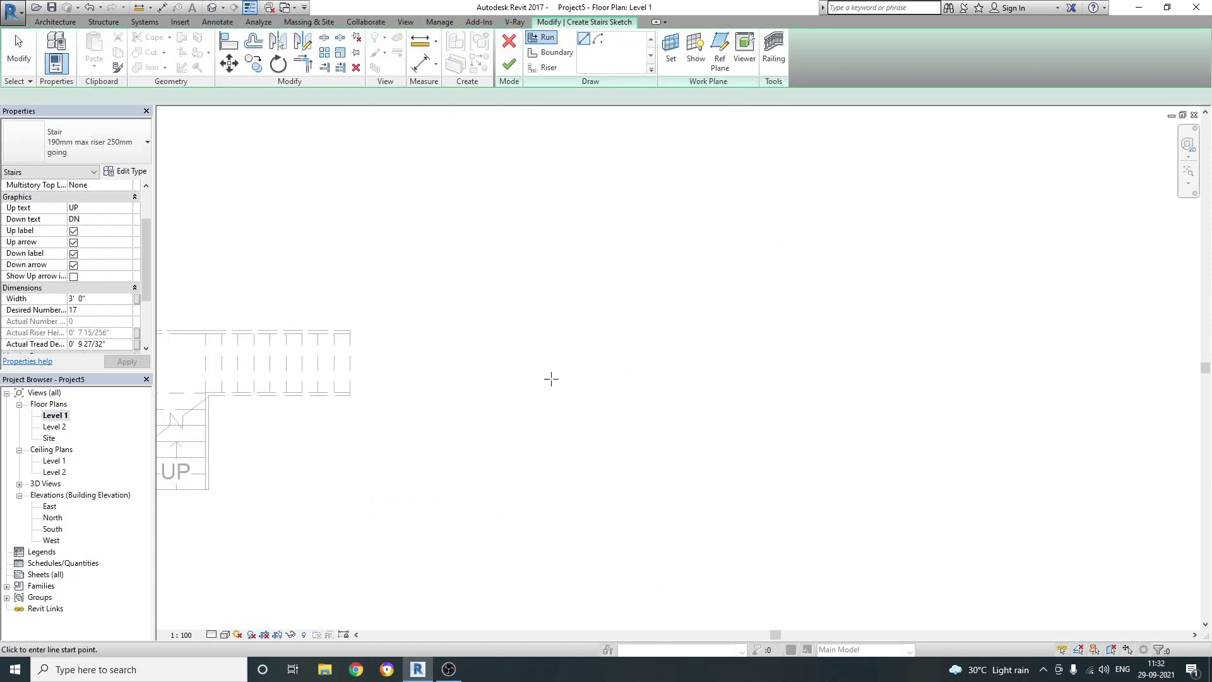
pyautogui.scroll(1, 551, 379)
pyautogui.click(501, 532)
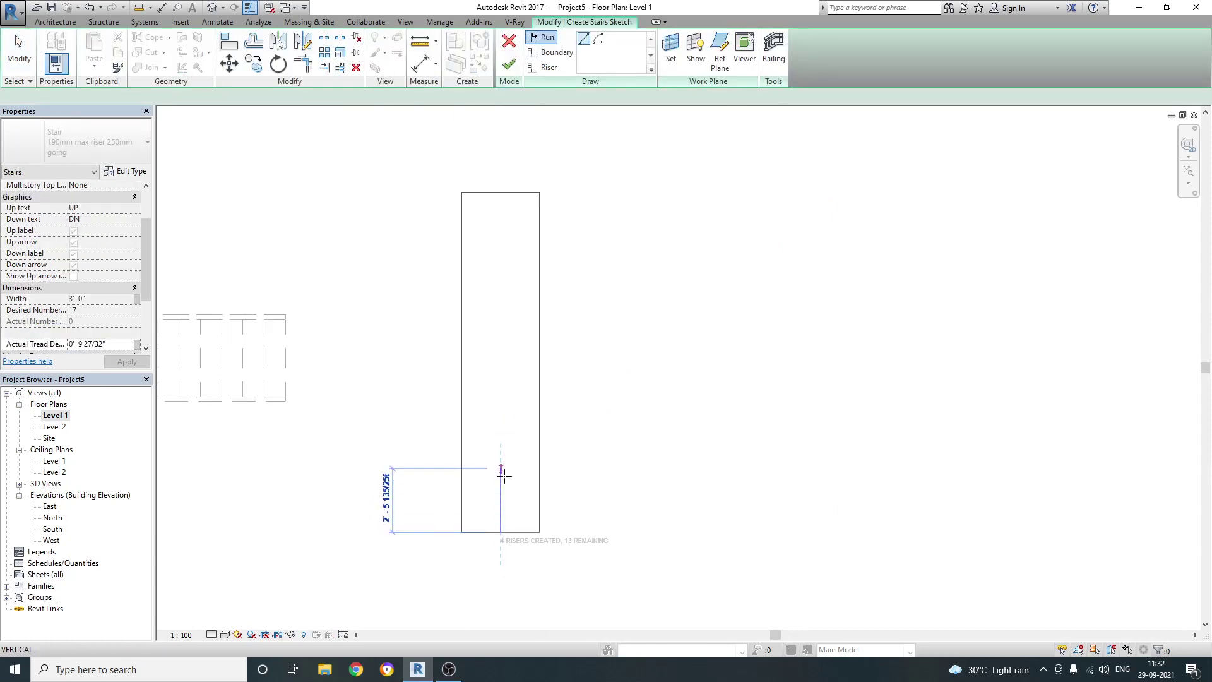
pyautogui.click(504, 438)
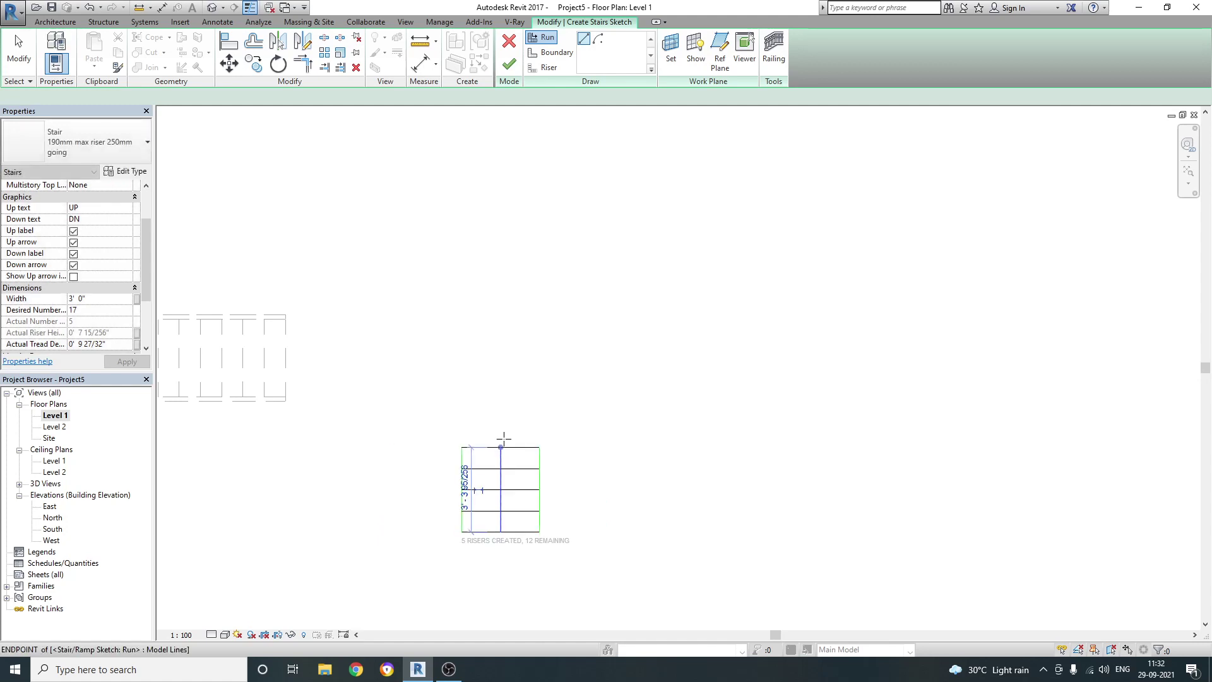
# Step: Add a 10-riser second run and a third run with the remaining risers, then finish
pyautogui.click(538, 402)
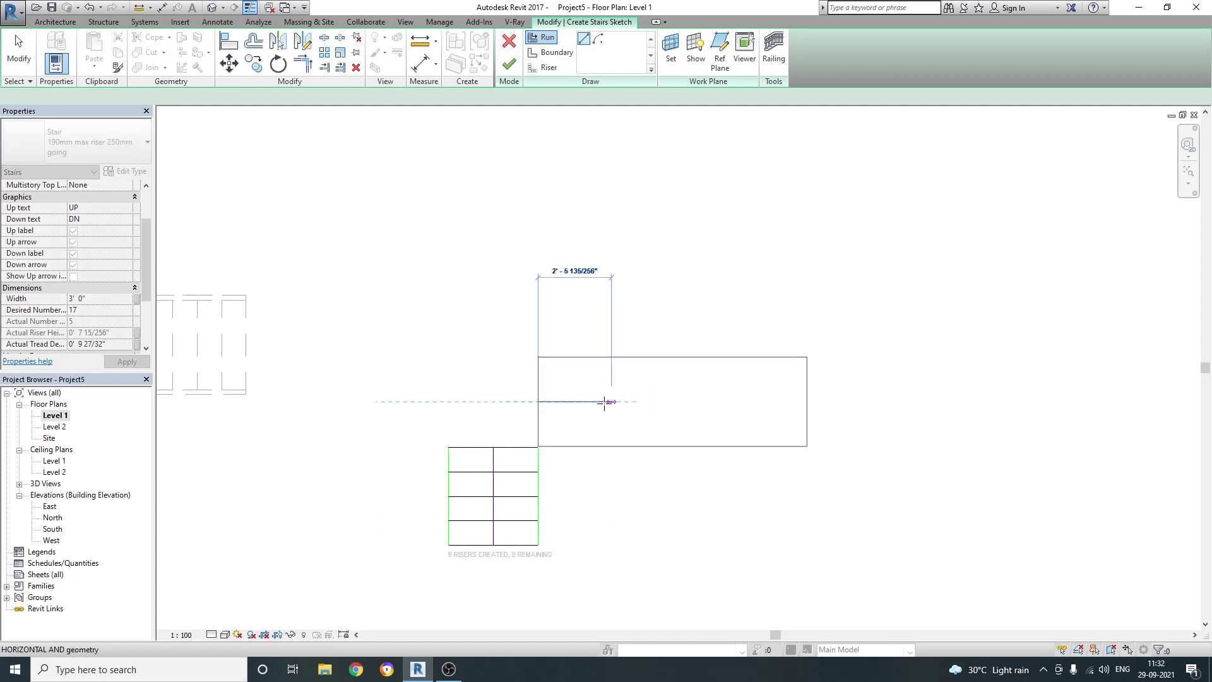
pyautogui.click(637, 401)
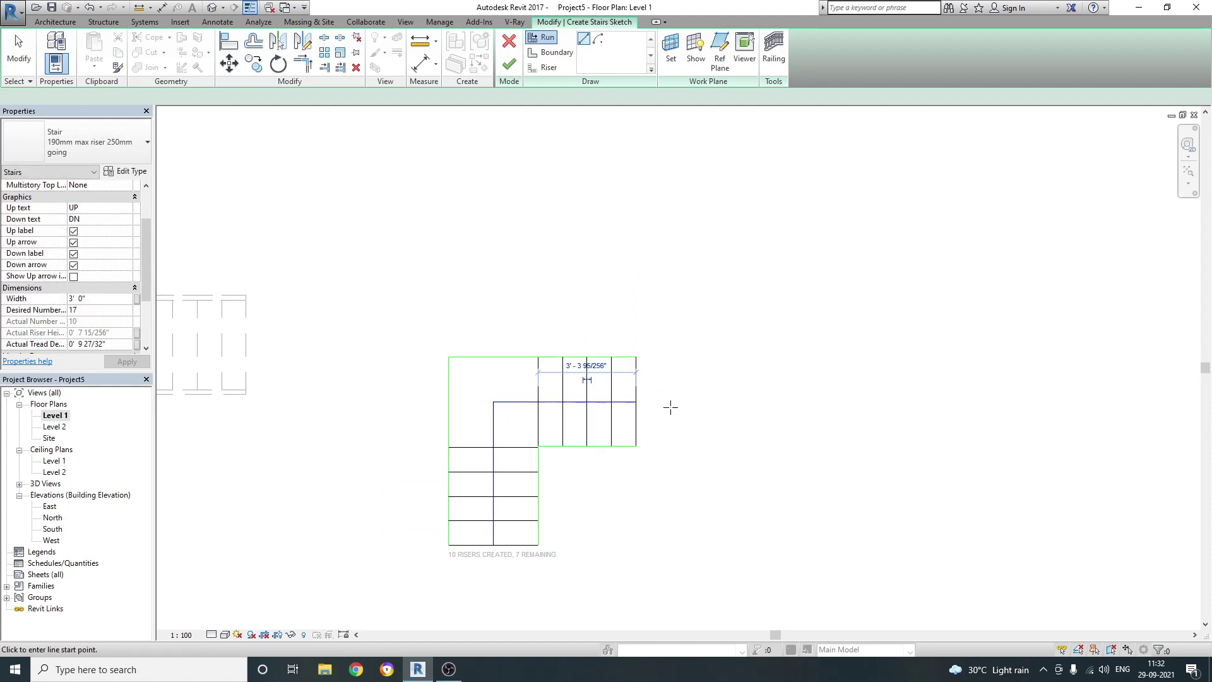
pyautogui.click(682, 445)
pyautogui.click(686, 529)
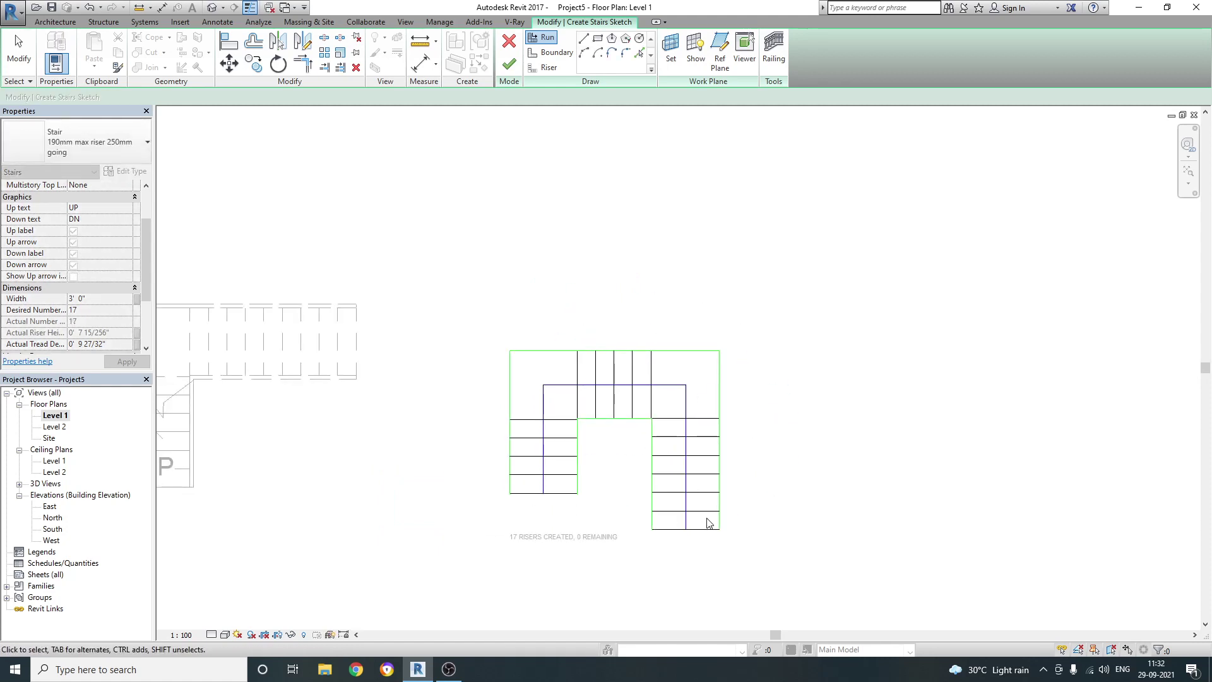
pyautogui.press('Escape')
pyautogui.scroll(1, 679, 355)
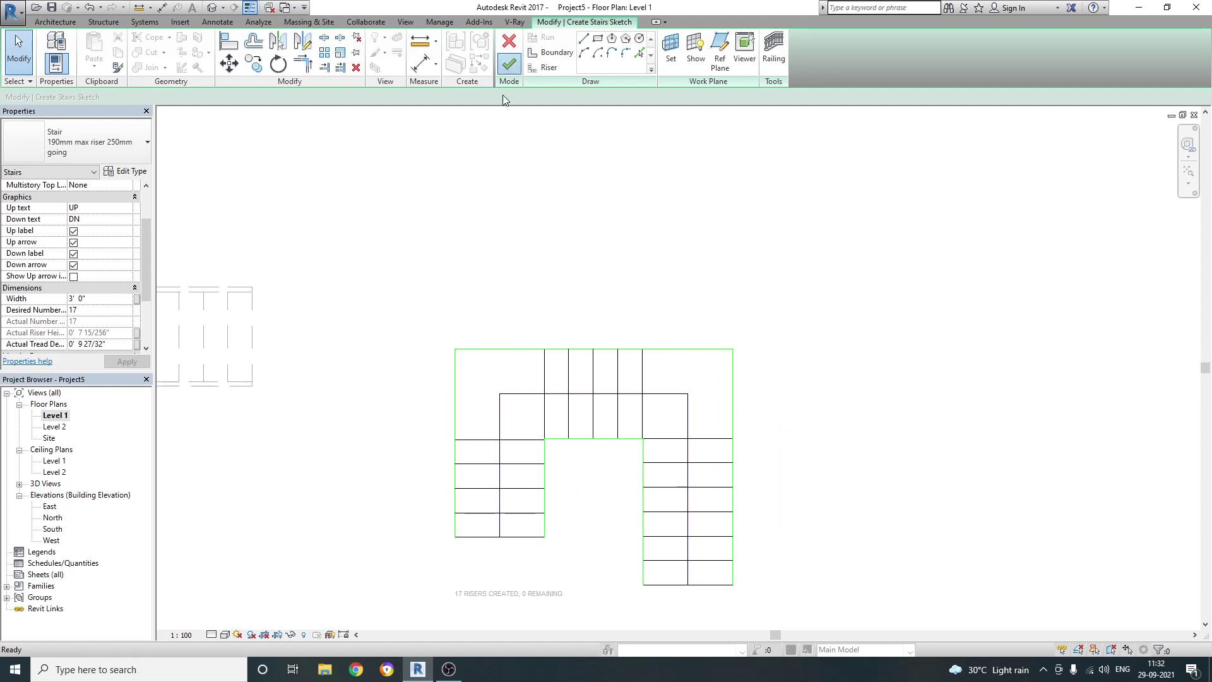
pyautogui.click(509, 64)
# Step: Switch to the 3D view and select the new U-shaped stair
pyautogui.click(583, 344)
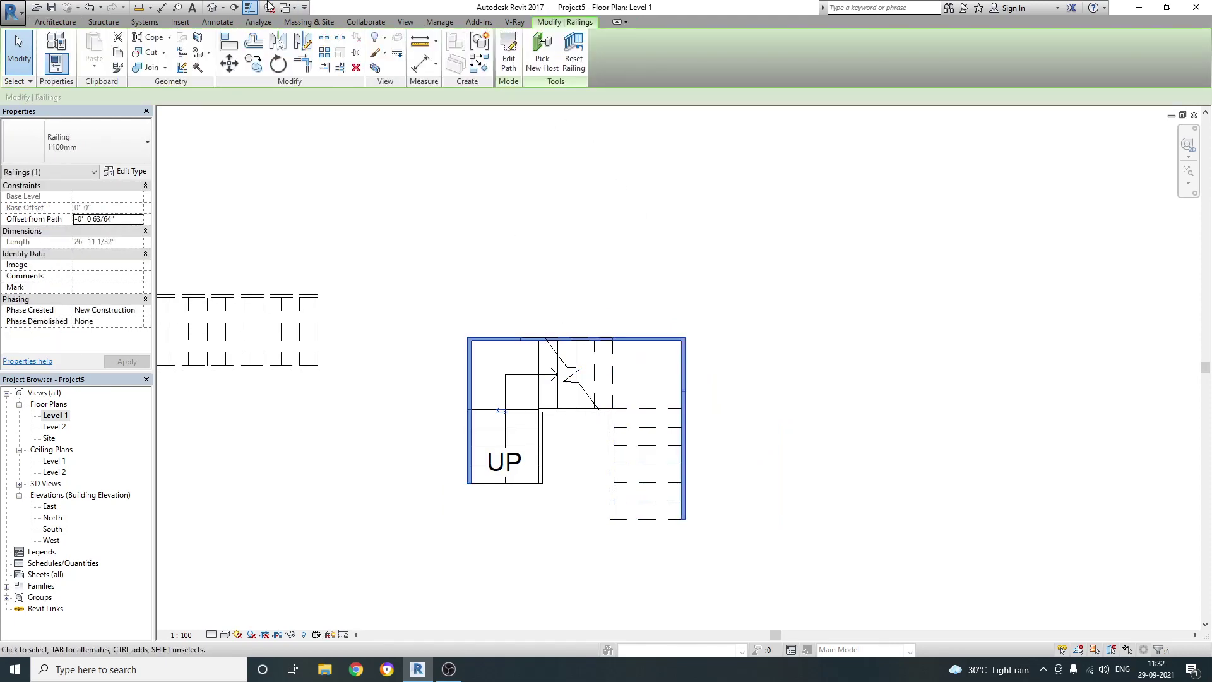
pyautogui.click(211, 9)
pyautogui.press('Escape')
pyautogui.scroll(-3, 490, 293)
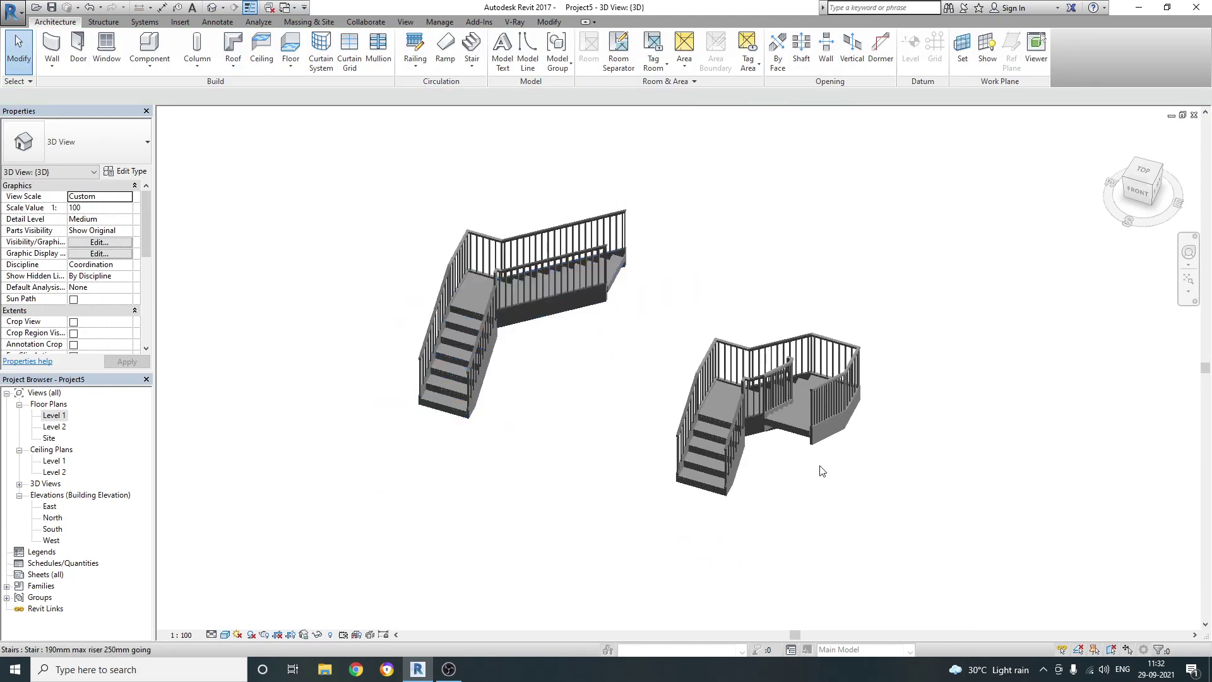
pyautogui.scroll(2, 665, 385)
pyautogui.click(667, 390)
pyautogui.moveTo(771, 533)
pyautogui.keyDown('shift'); pyautogui.mouseDown(button='middle')
pyautogui.moveTo(694, 394)
pyautogui.moveTo(704, 311)
pyautogui.moveTo(533, 338)
pyautogui.moveTo(628, 371)
pyautogui.moveTo(942, 372)
pyautogui.moveTo(771, 521)
pyautogui.moveTo(712, 533)
pyautogui.mouseUp(button='middle'); pyautogui.keyUp('shift')
pyautogui.click(712, 533)
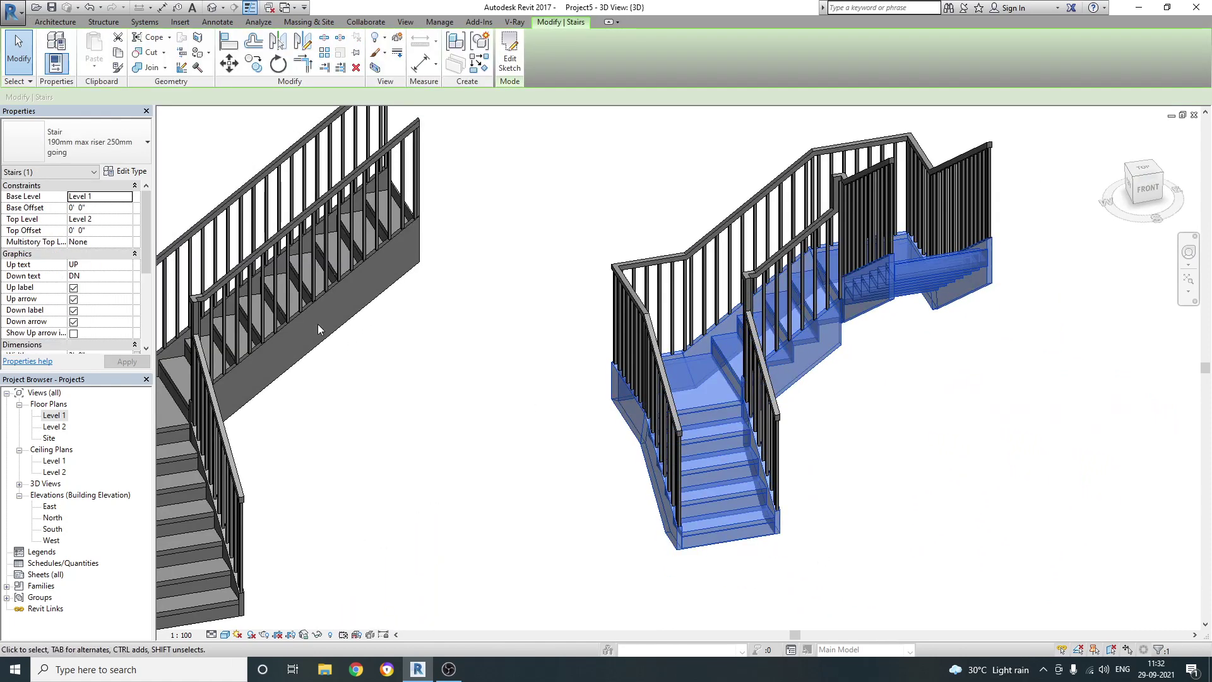
# Step: Change the U-shaped stair to Monolithic Stair and return to the Level 1 plan
pyautogui.click(105, 149)
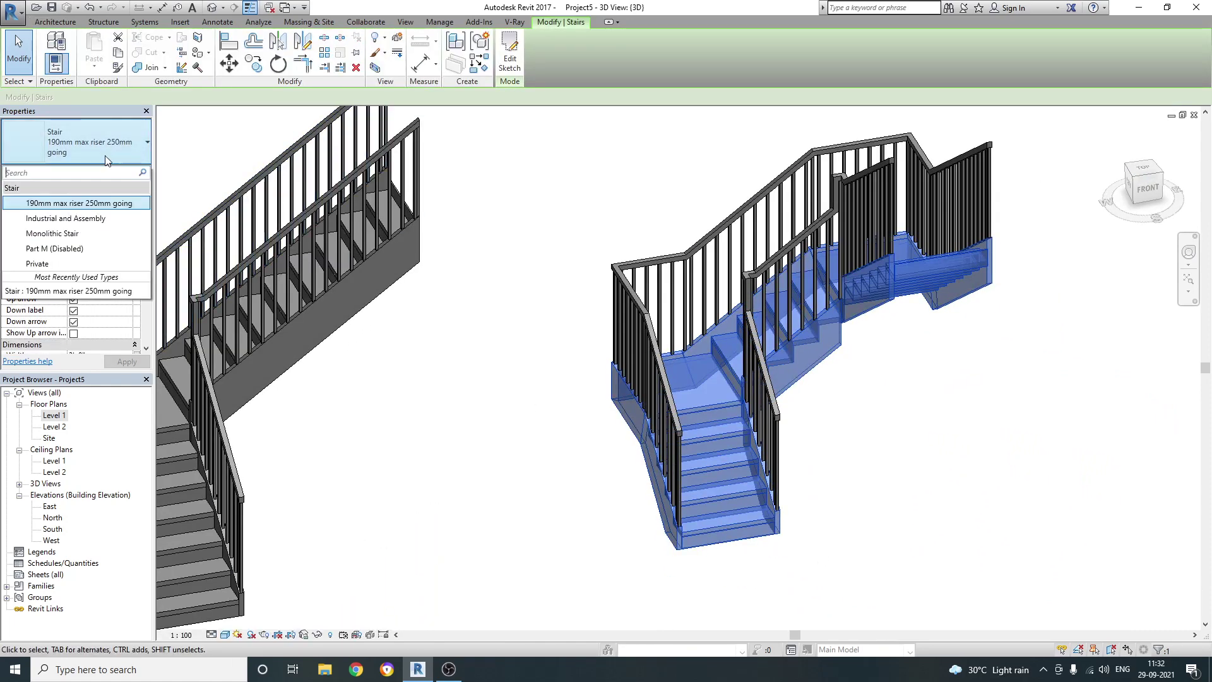
pyautogui.click(77, 234)
pyautogui.click(768, 480)
pyautogui.scroll(-3, 655, 456)
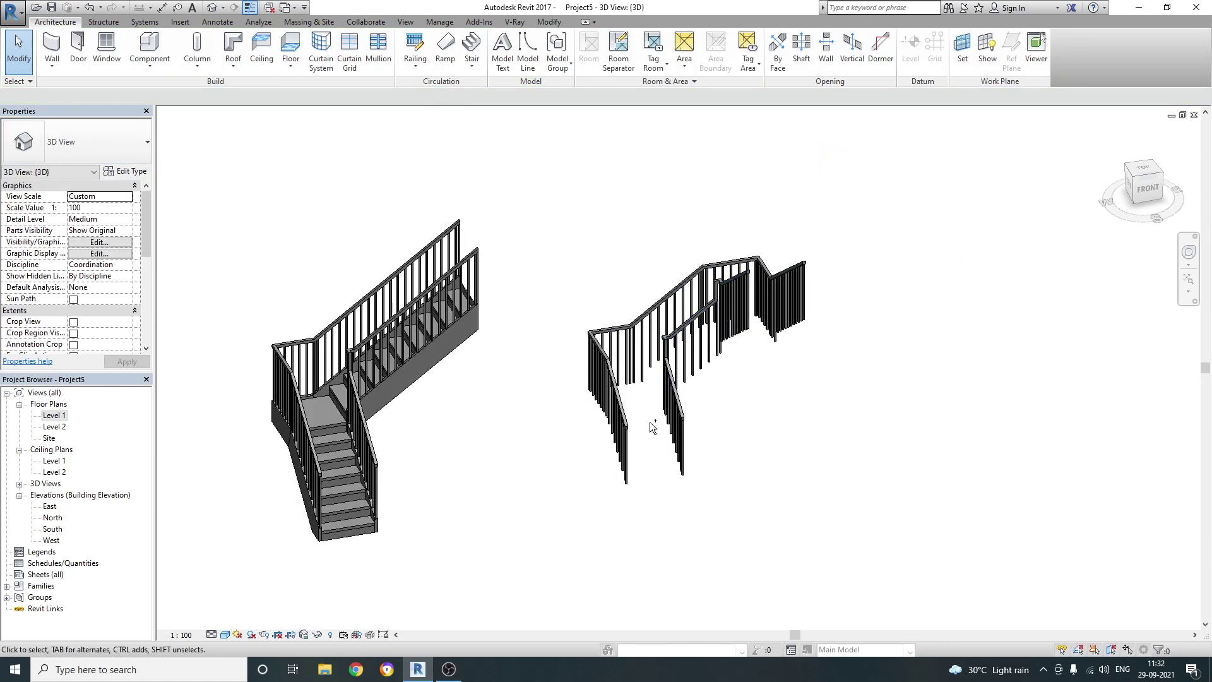
pyautogui.scroll(-1, 434, 257)
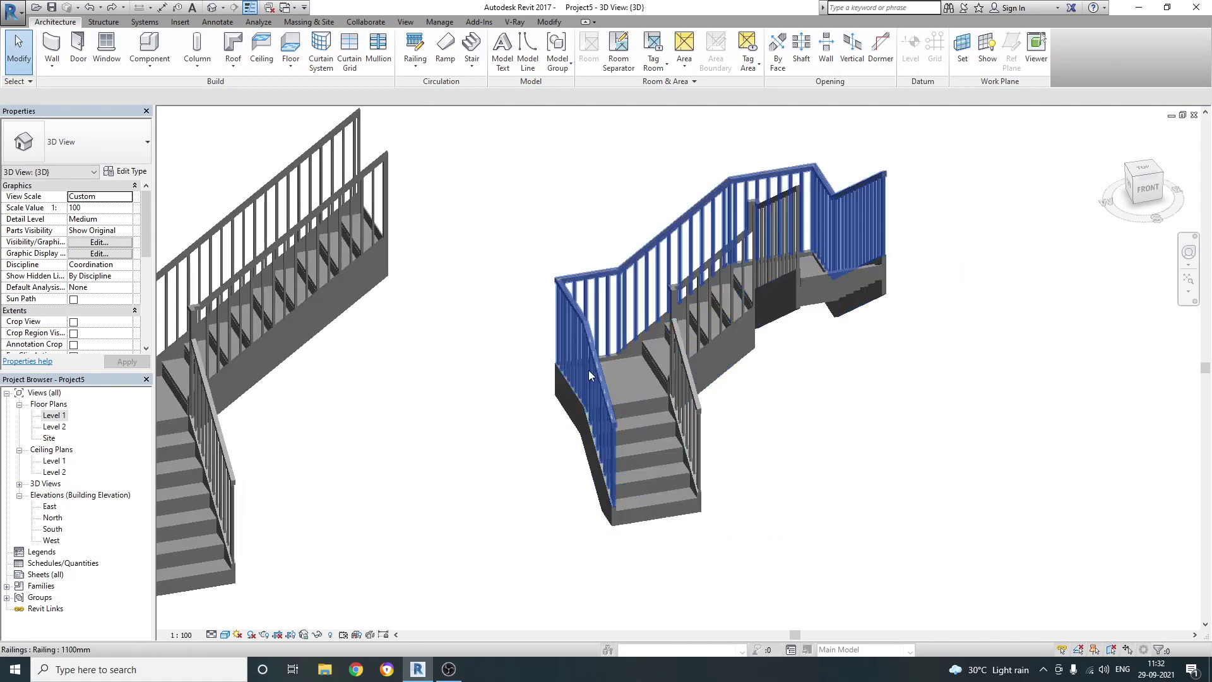
pyautogui.doubleClick(62, 418)
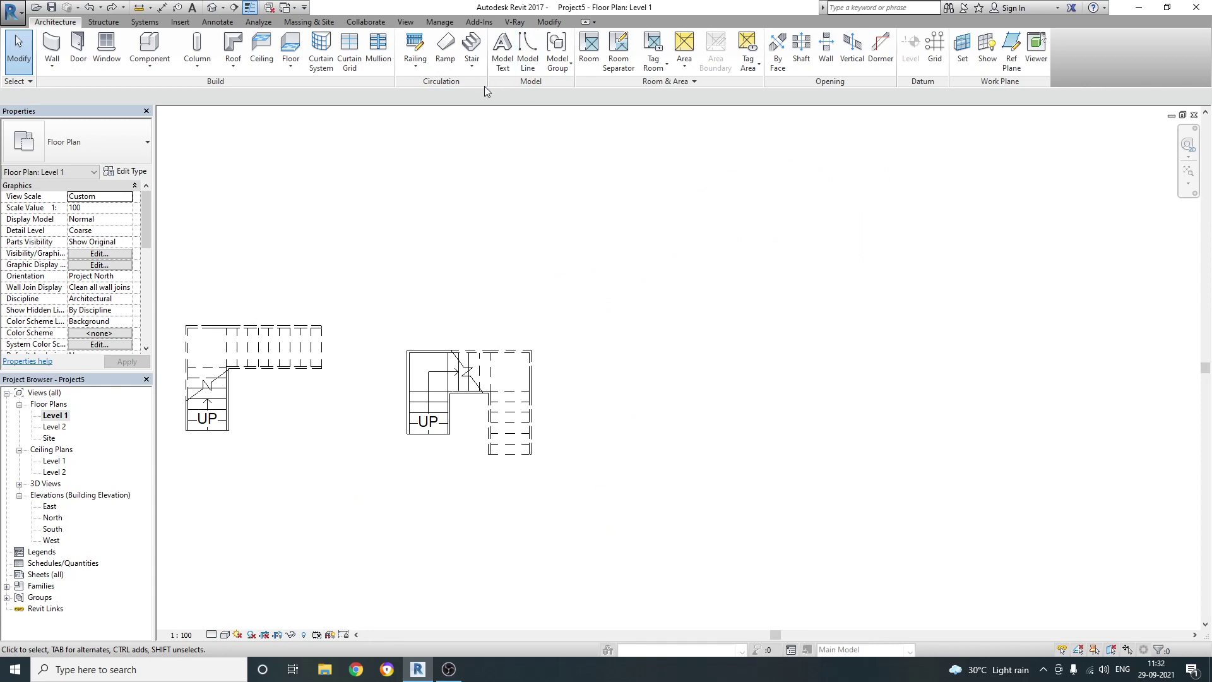
# Step: Sketch a straight 16-riser stair run beside the U-shaped stair and finish it
pyautogui.click(472, 65)
pyautogui.click(496, 117)
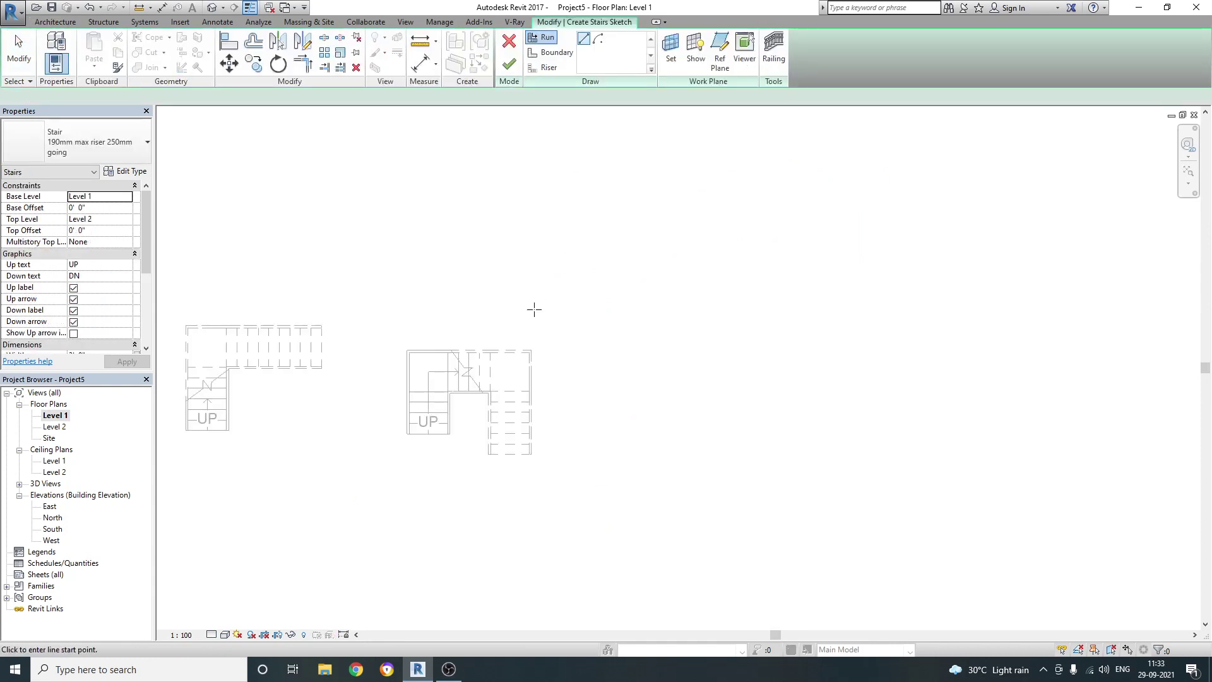
pyautogui.scroll(-1, 535, 310)
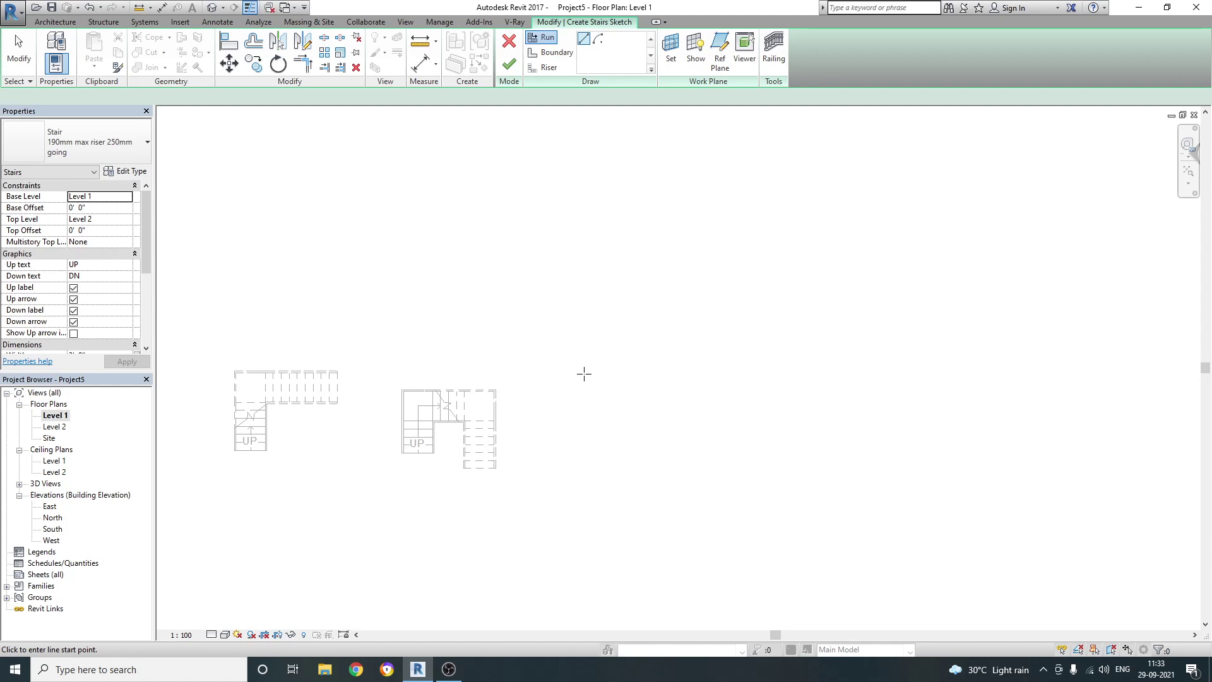
pyautogui.keyDown('ctrl'); pyautogui.scroll(-1, 580, 377); pyautogui.keyUp('ctrl')
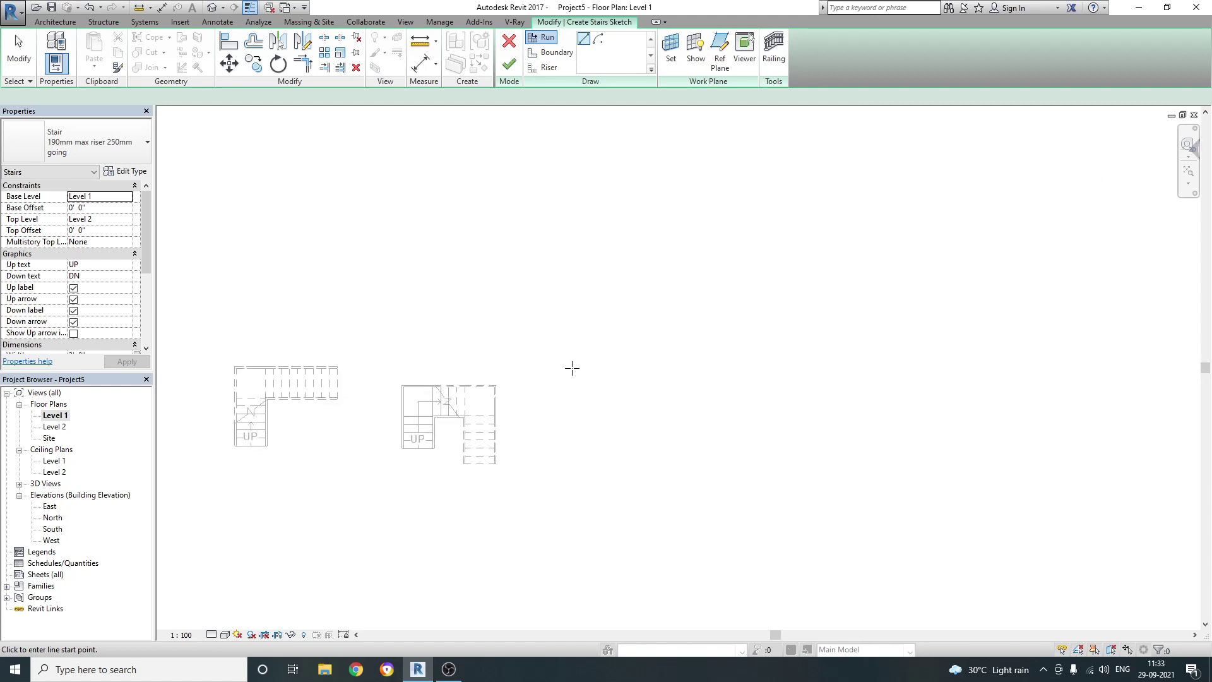
pyautogui.scroll(-1, 705, 389)
pyautogui.scroll(1, 688, 439)
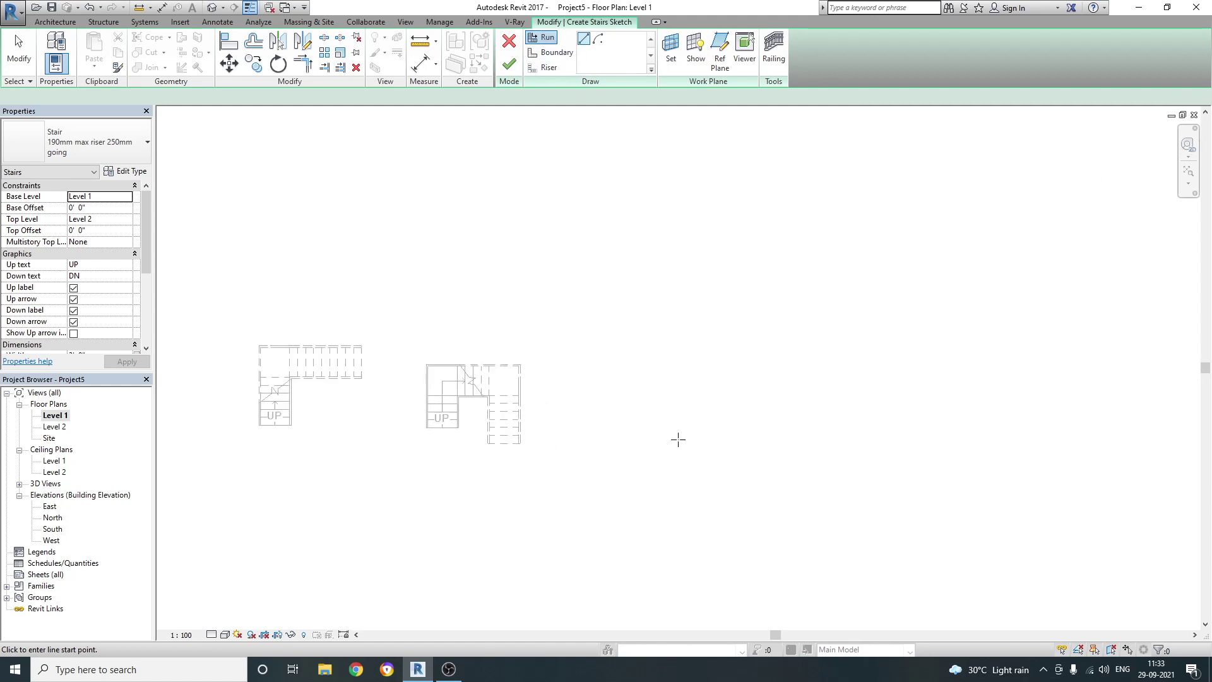
pyautogui.click(622, 446)
pyautogui.click(622, 326)
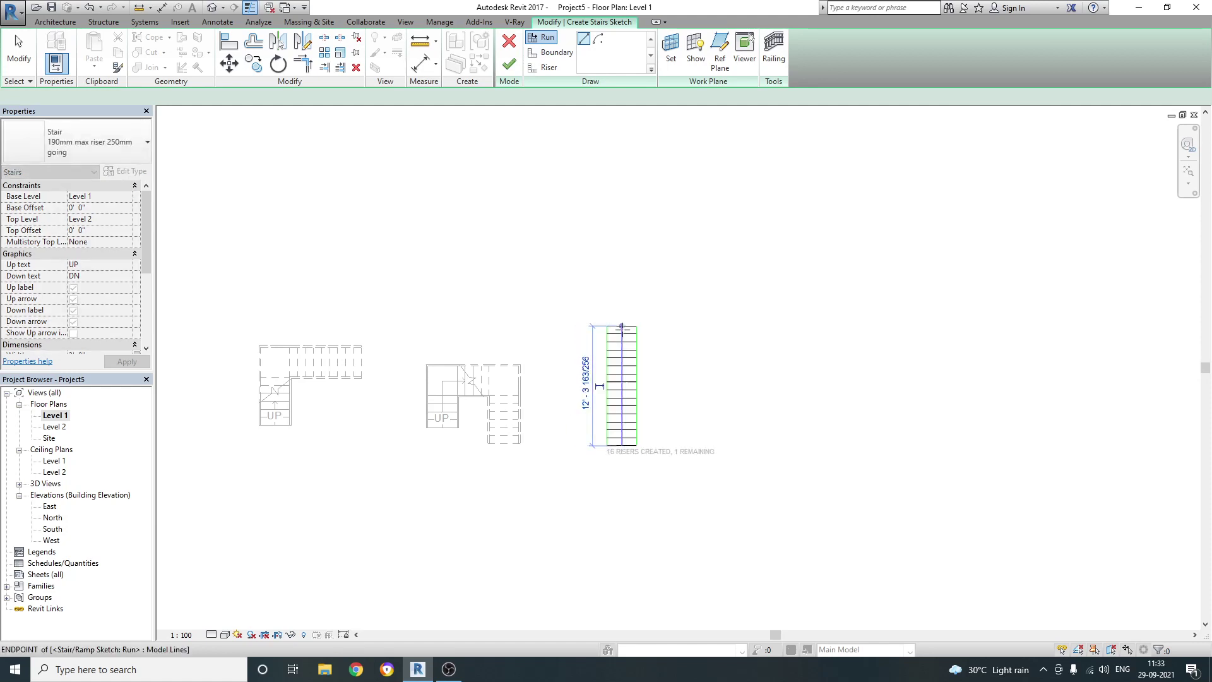
pyautogui.scroll(1, 664, 370)
pyautogui.scroll(1, 602, 321)
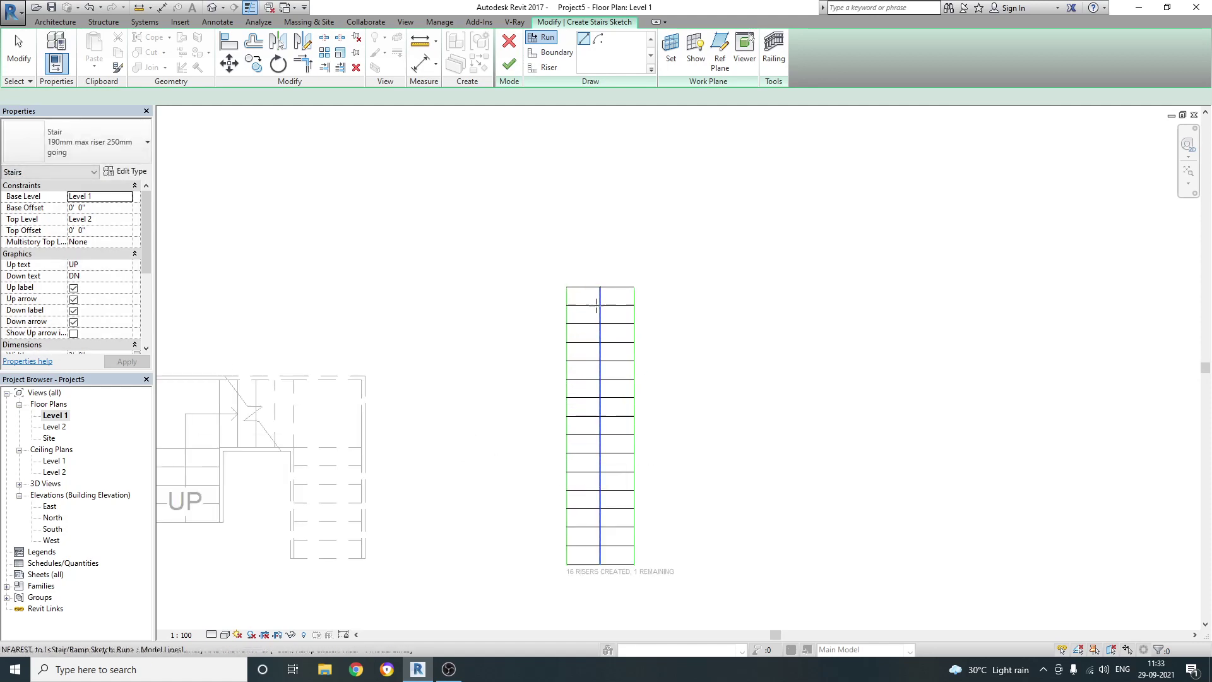
pyautogui.click(509, 64)
pyautogui.click(536, 275)
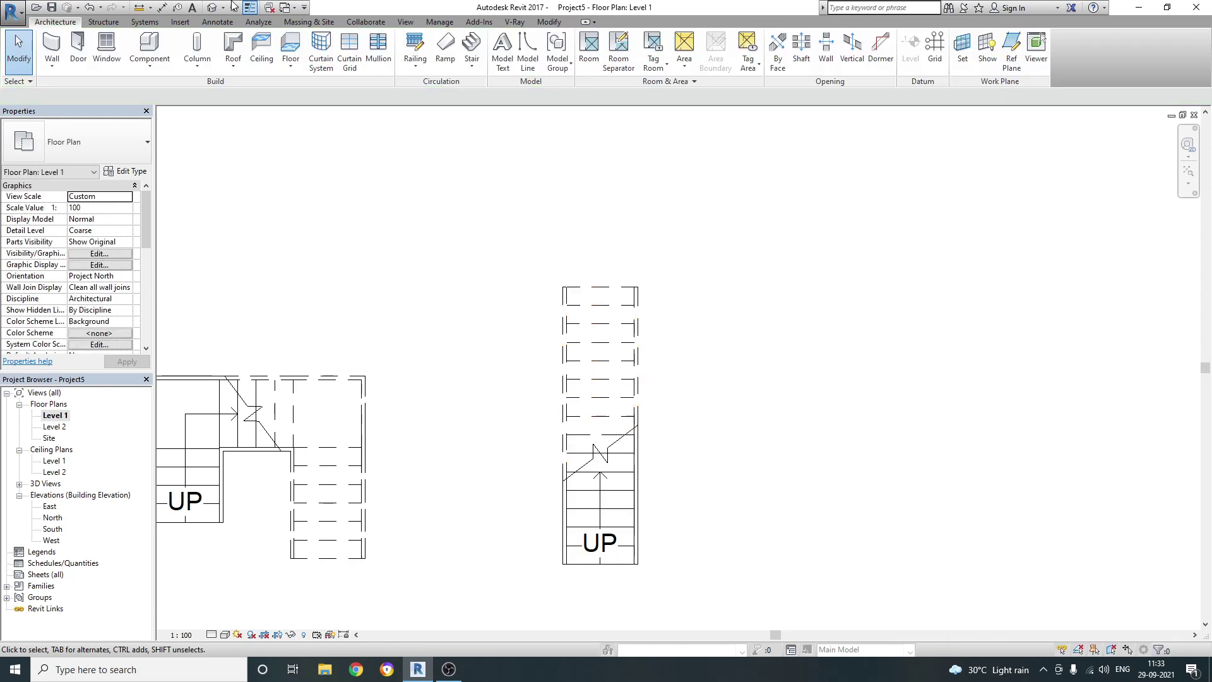
# Step: In 3D, window-select the L-shaped and U-shaped stairs and delete them
pyautogui.click(211, 8)
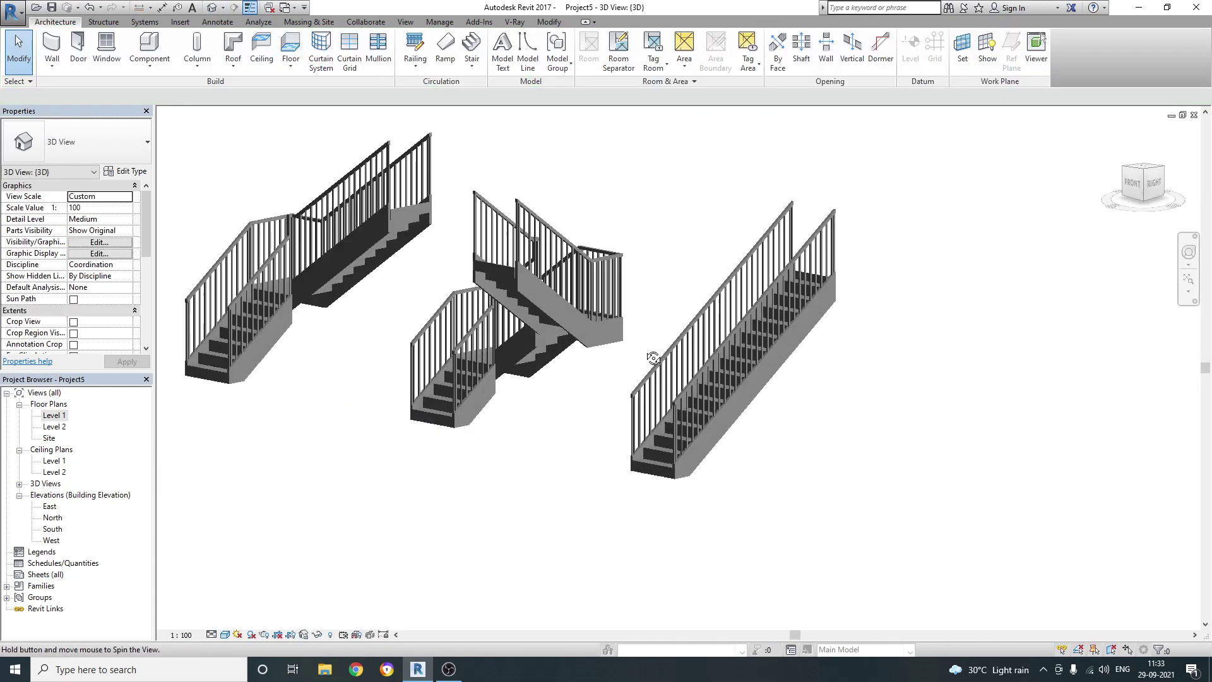
pyautogui.moveTo(768, 301)
pyautogui.keyDown('shift'); pyautogui.mouseDown(button='middle')
pyautogui.moveTo(844, 423)
pyautogui.moveTo(571, 478)
pyautogui.mouseUp(button='middle'); pyautogui.keyUp('shift')
pyautogui.moveTo(691, 201); pyautogui.dragTo(204, 499)
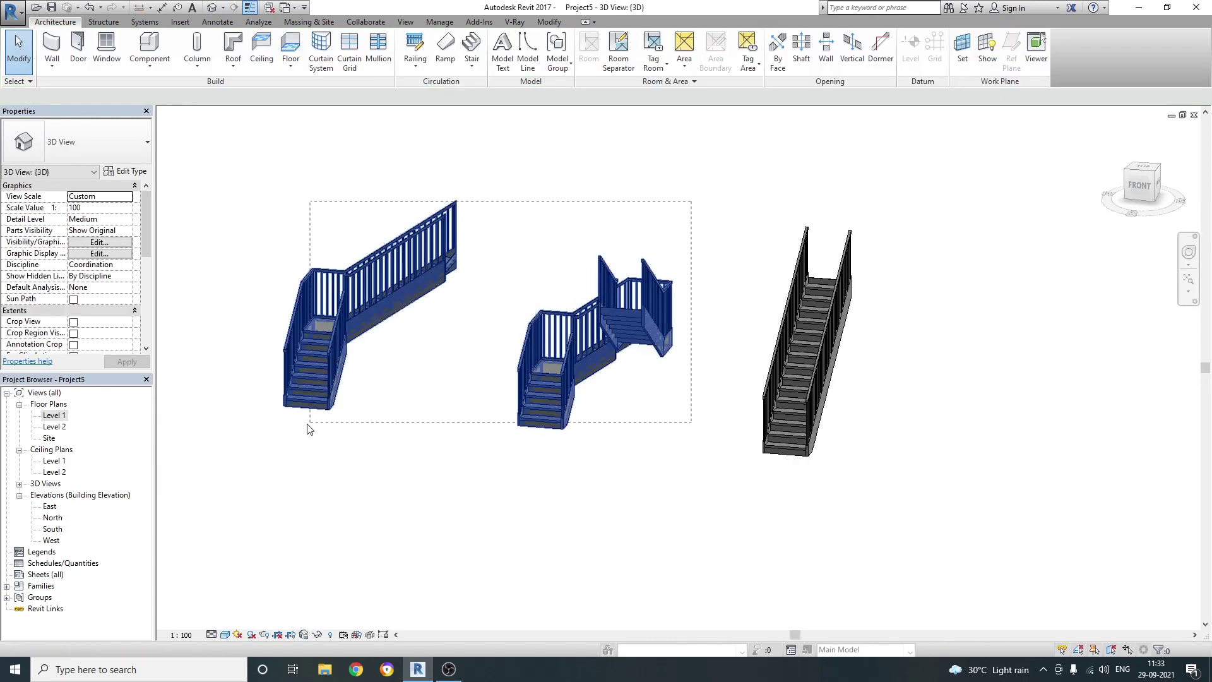
pyautogui.press('Delete')
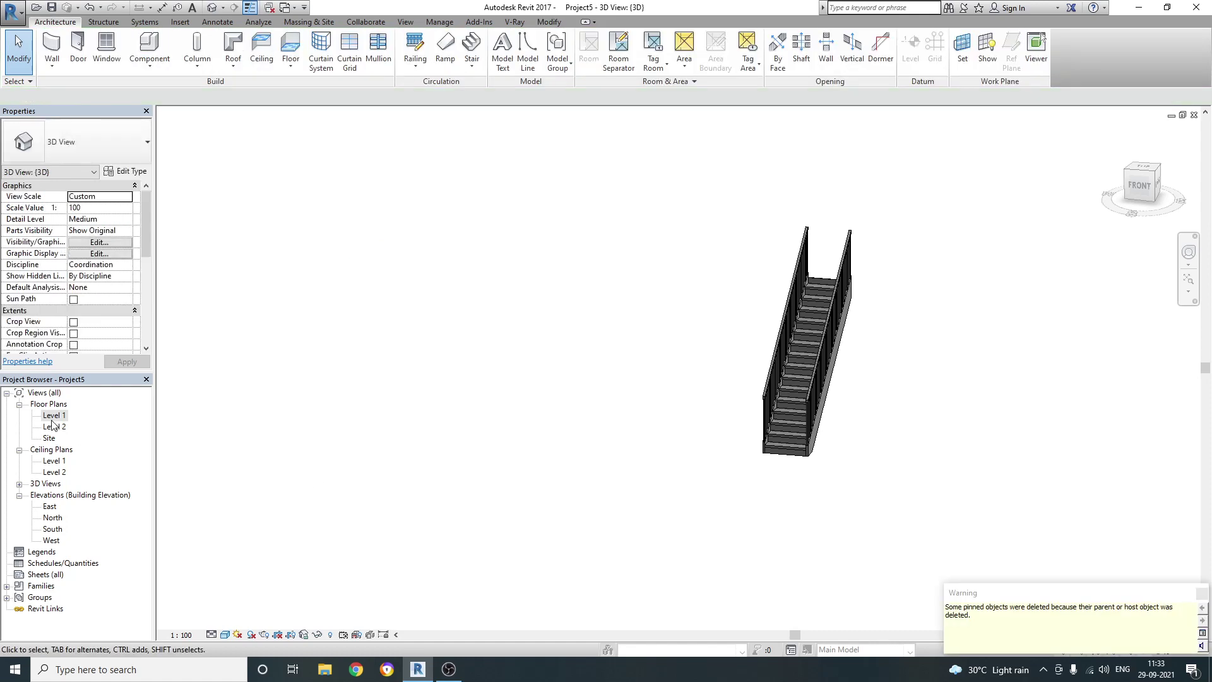
# Step: Select the straight stair on the Level 1 plan and enter its sketch
pyautogui.doubleClick(54, 416)
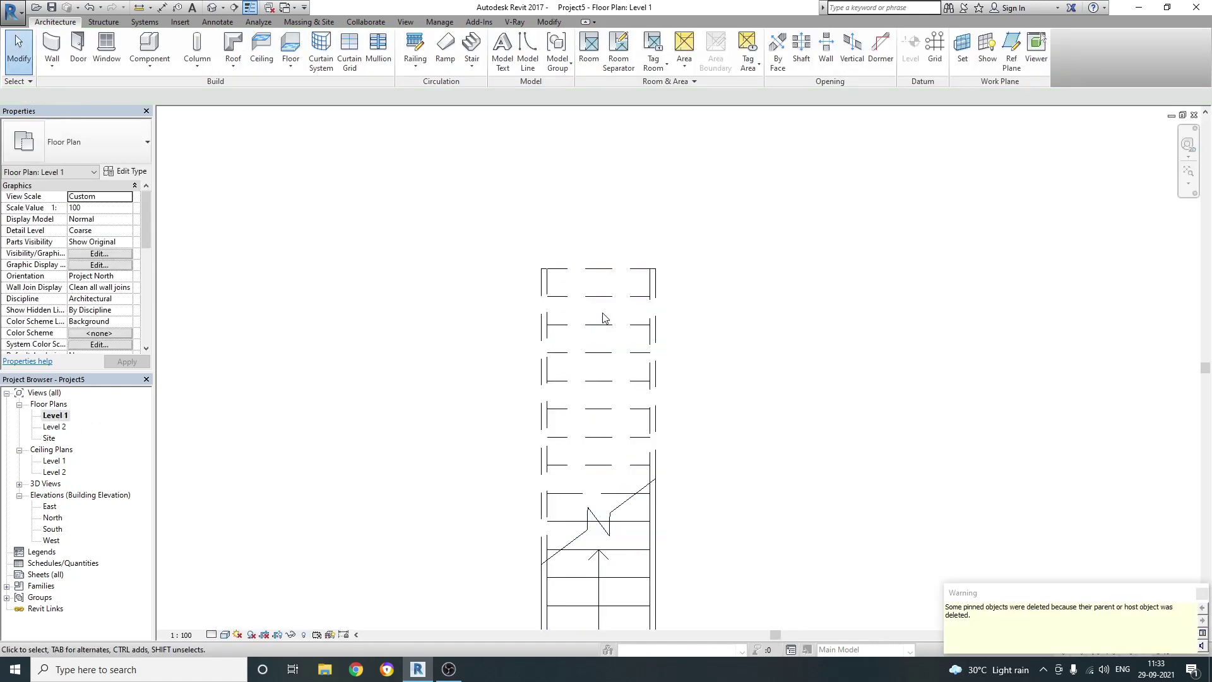
pyautogui.click(598, 313)
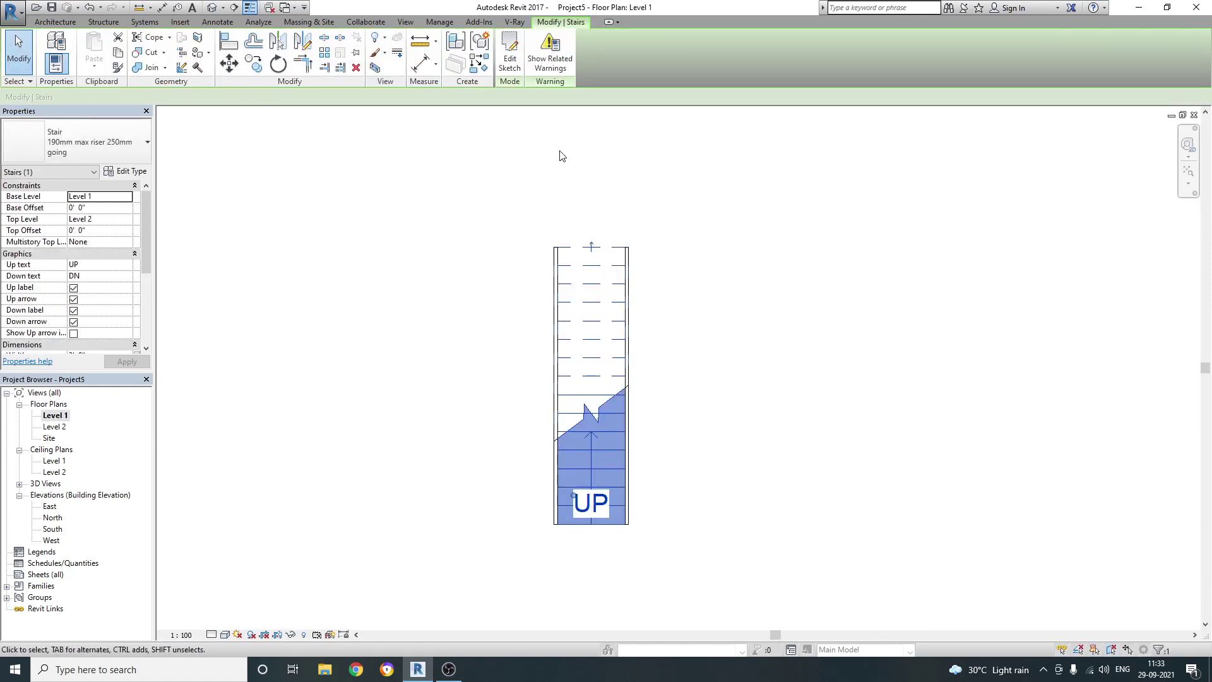
pyautogui.press('Escape')
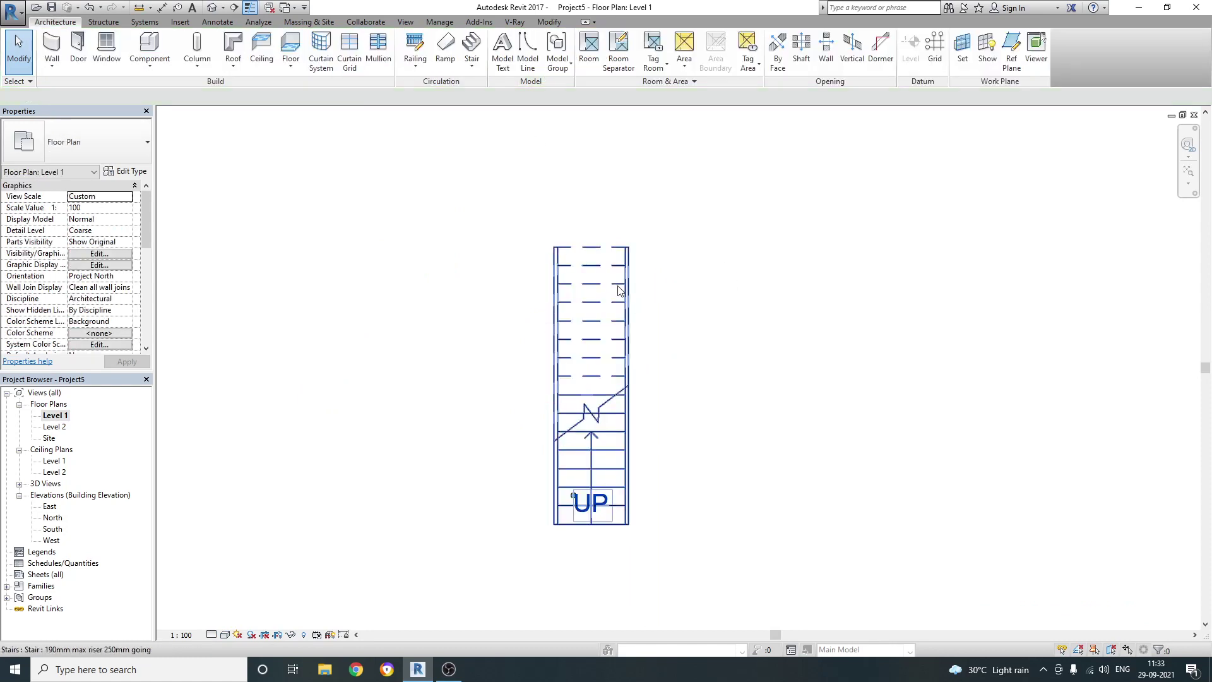
pyautogui.click(619, 291)
pyautogui.click(509, 44)
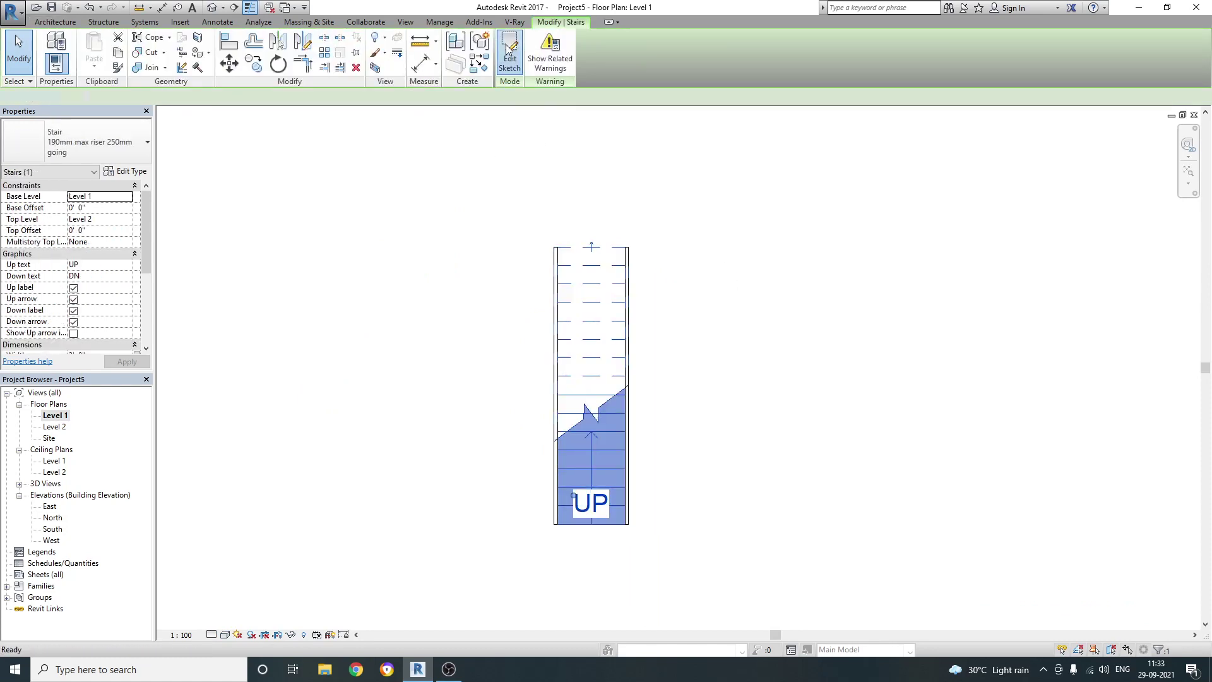
# Step: Check the run's left boundary, then start and cancel a boundary line left of the run
pyautogui.scroll(2, 628, 349)
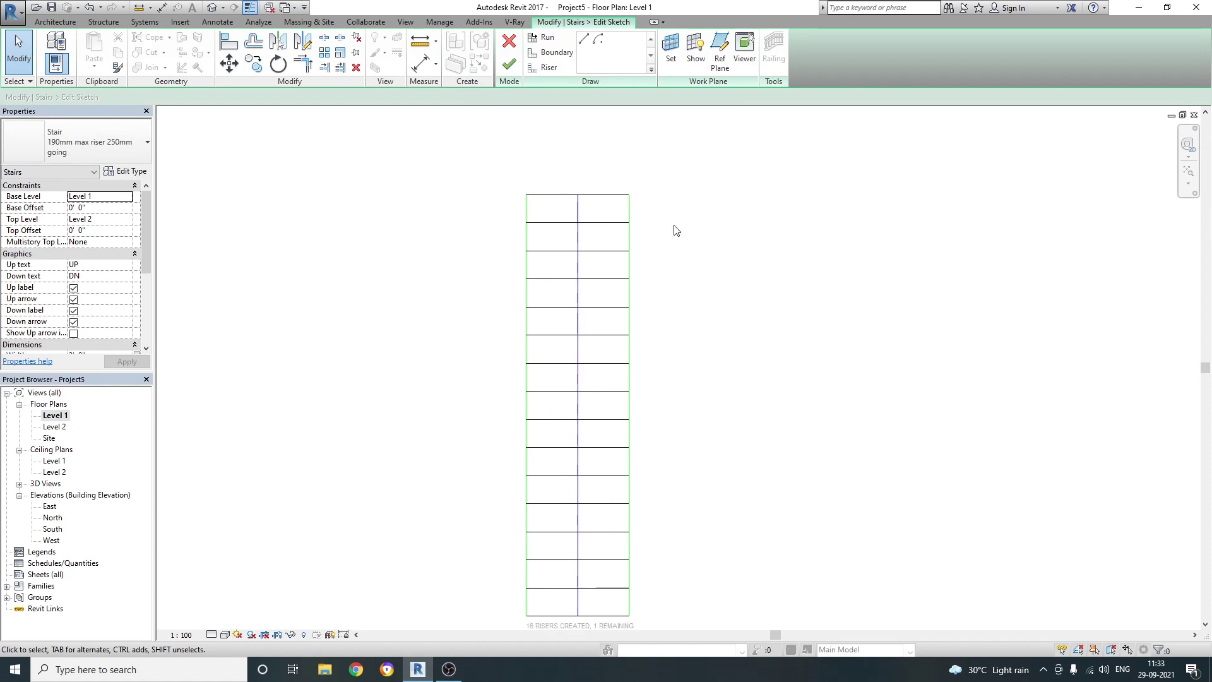
pyautogui.scroll(-2, 666, 346)
pyautogui.scroll(2, 665, 347)
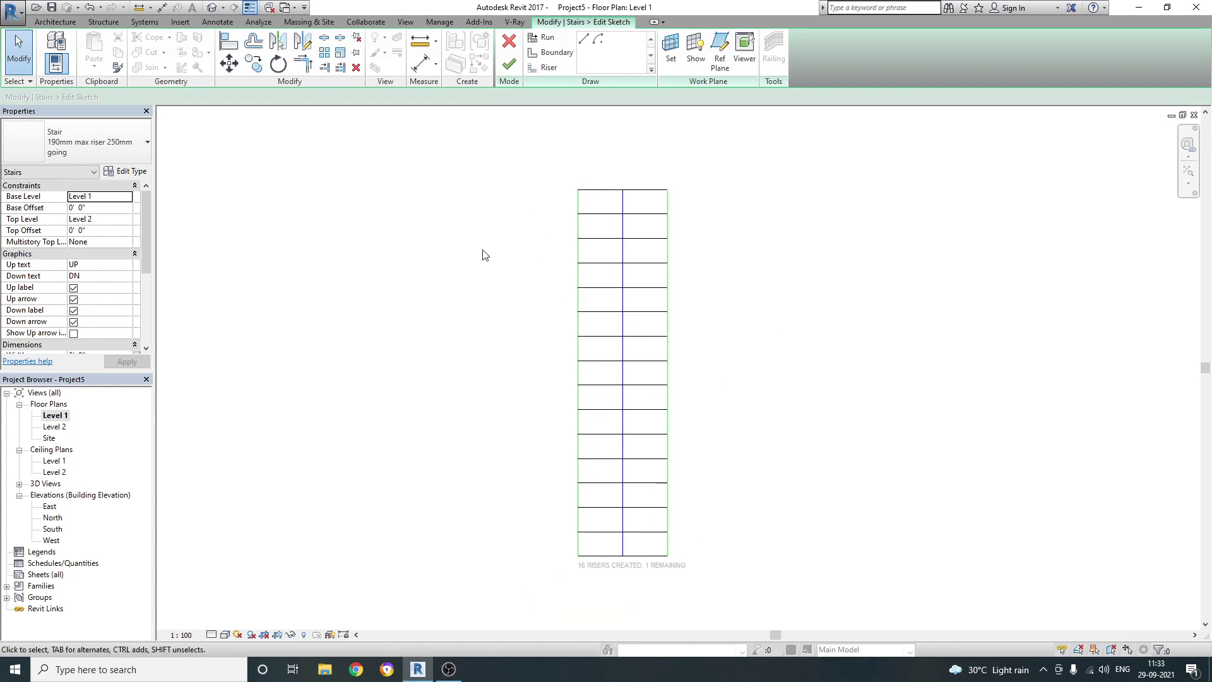
pyautogui.click(579, 281)
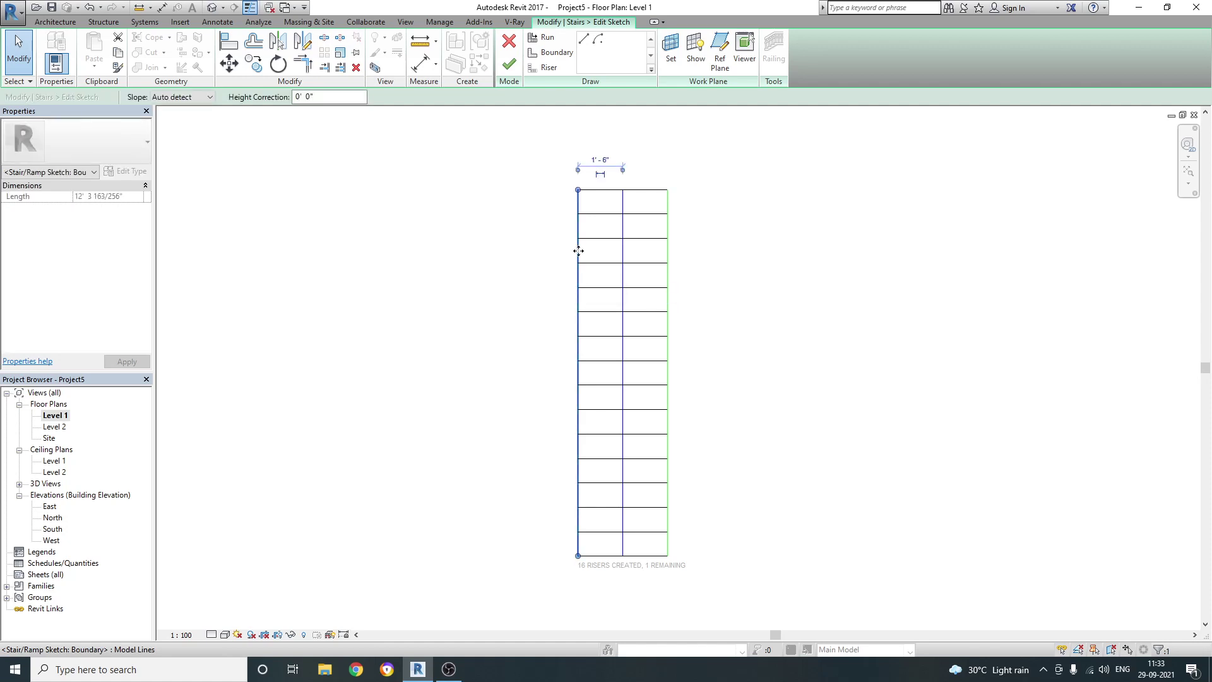
pyautogui.click(551, 290)
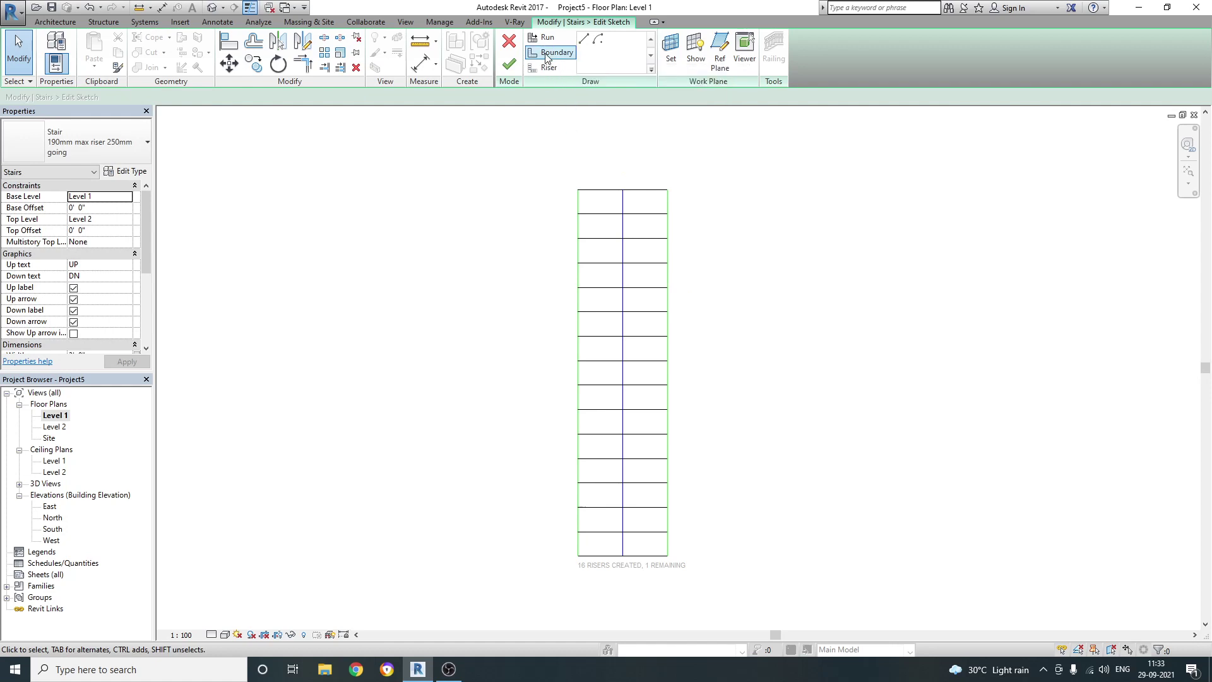
pyautogui.click(547, 55)
pyautogui.click(502, 204)
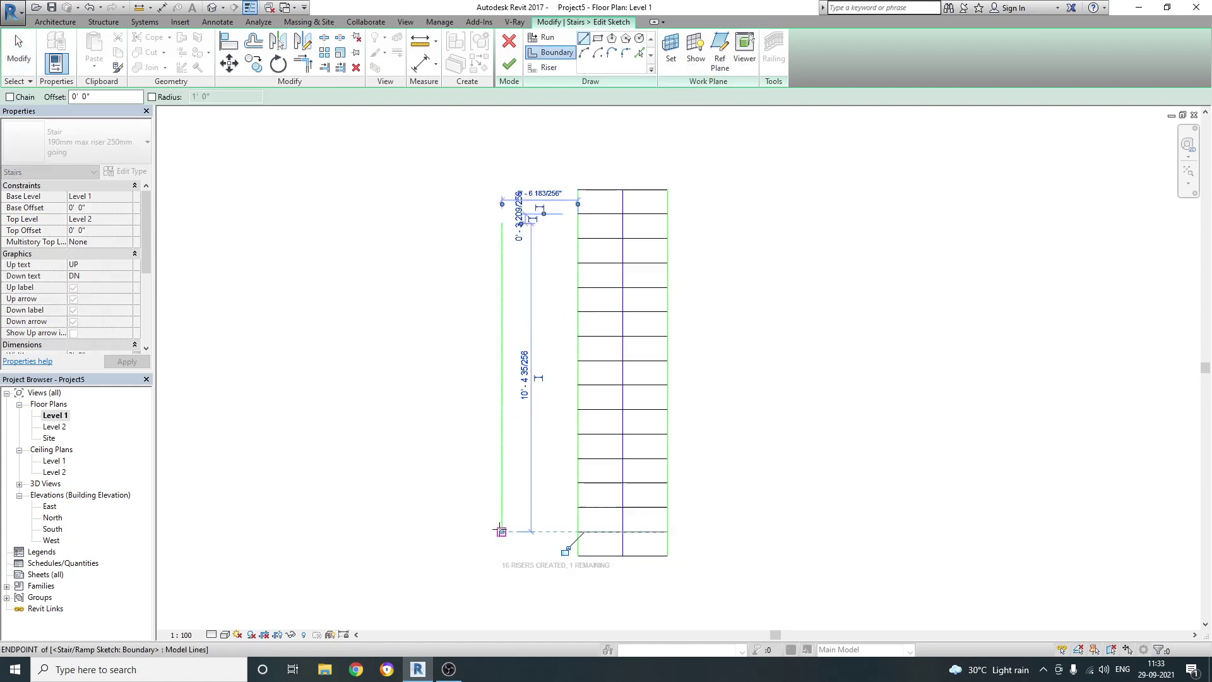
pyautogui.scroll(2, 560, 232)
pyautogui.rightClick(505, 270)
pyautogui.click(528, 279)
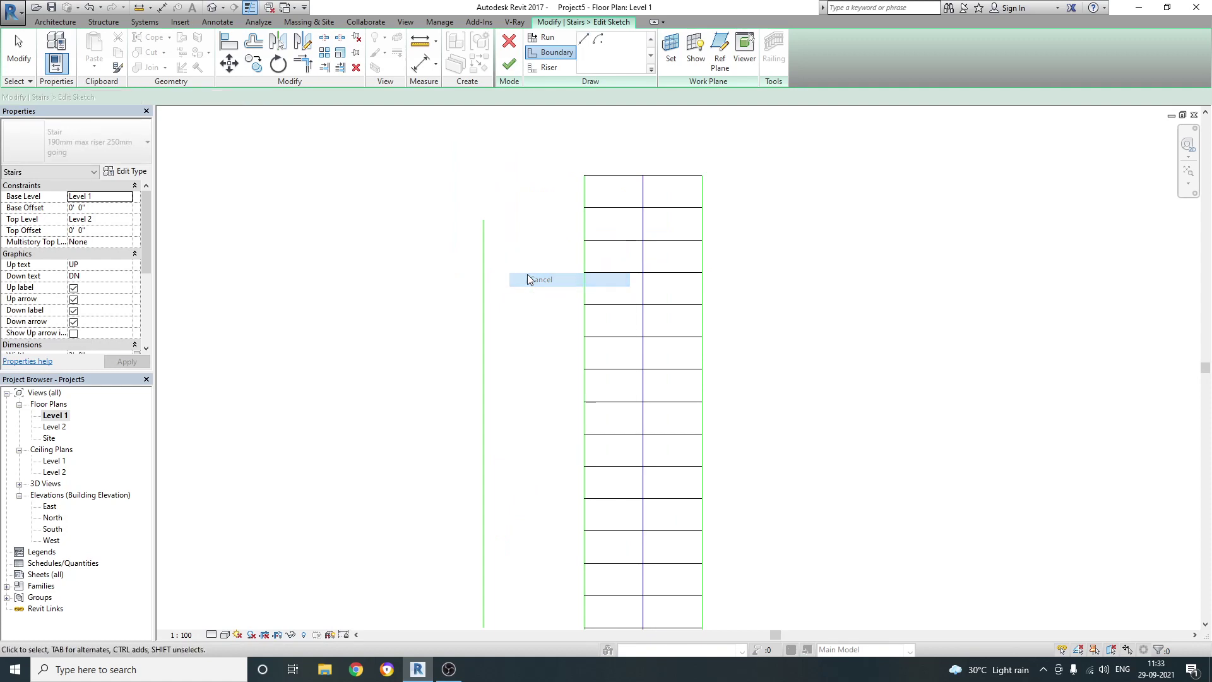
# Step: Window-select the stray boundary line left of the stair and delete it
pyautogui.moveTo(488, 203); pyautogui.dragTo(428, 309)
pyautogui.press('Delete')
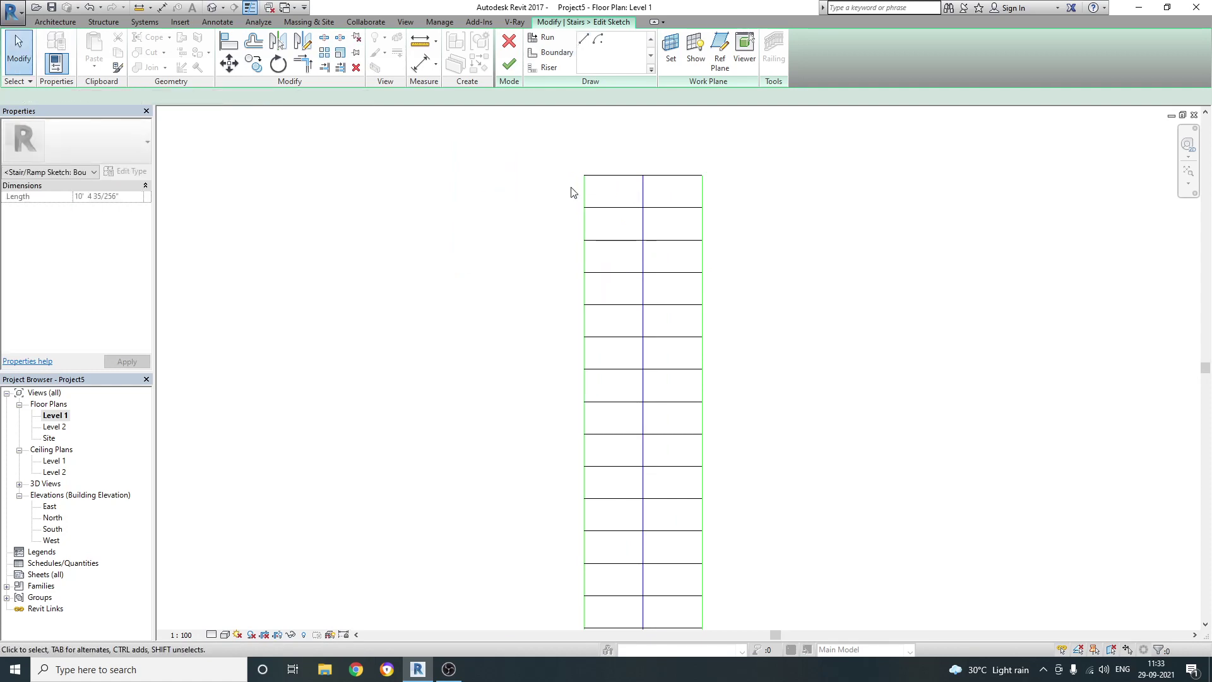
pyautogui.scroll(-2, 587, 239)
pyautogui.scroll(1, 581, 343)
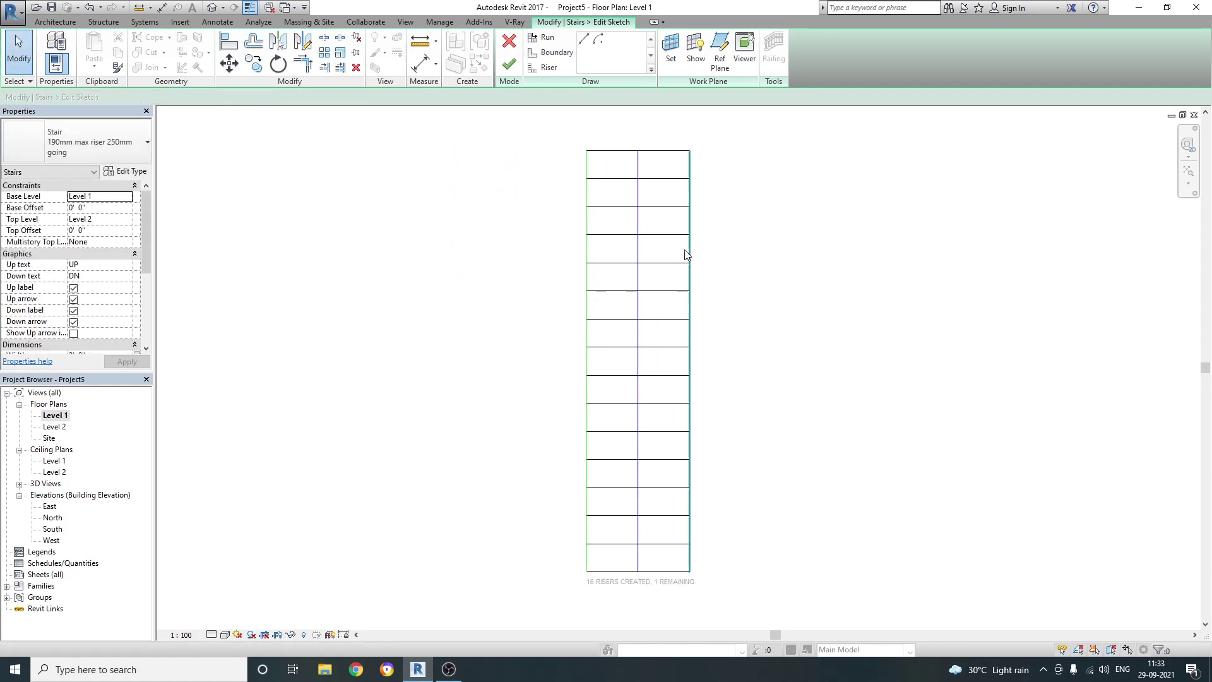
pyautogui.scroll(2, 653, 230)
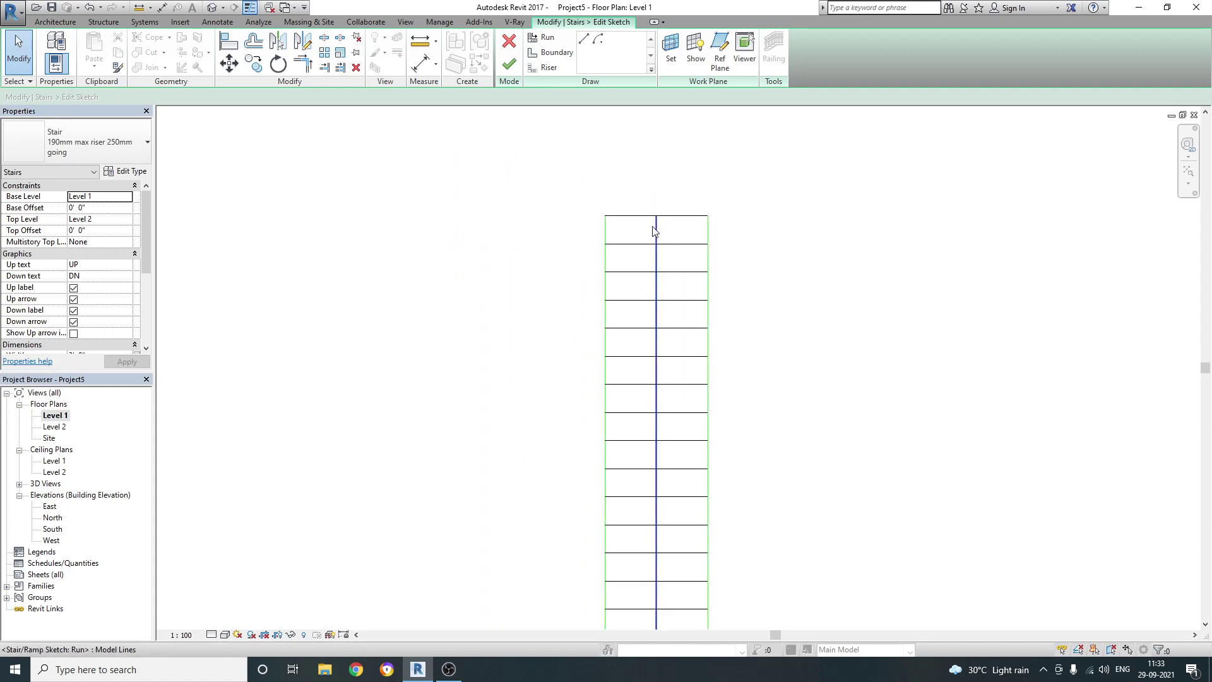
# Step: Sketch an extra riser line above the stair, then delete the misplaced riser
pyautogui.click(629, 213)
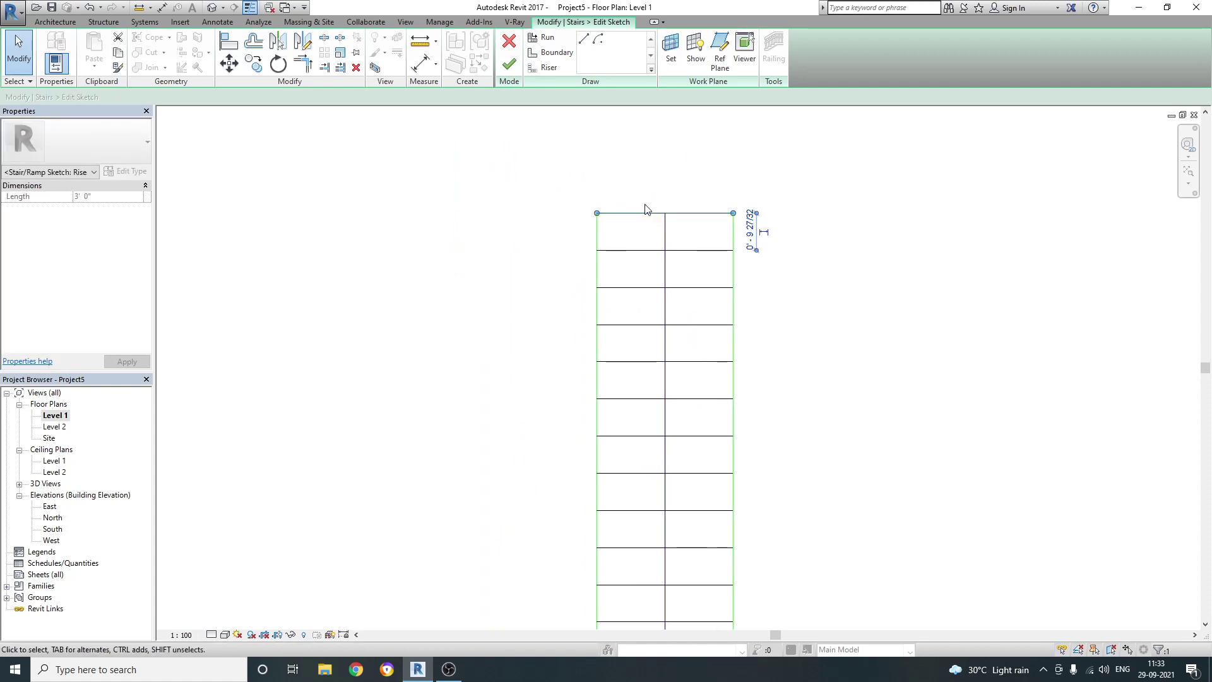
pyautogui.scroll(1, 645, 208)
pyautogui.click(546, 69)
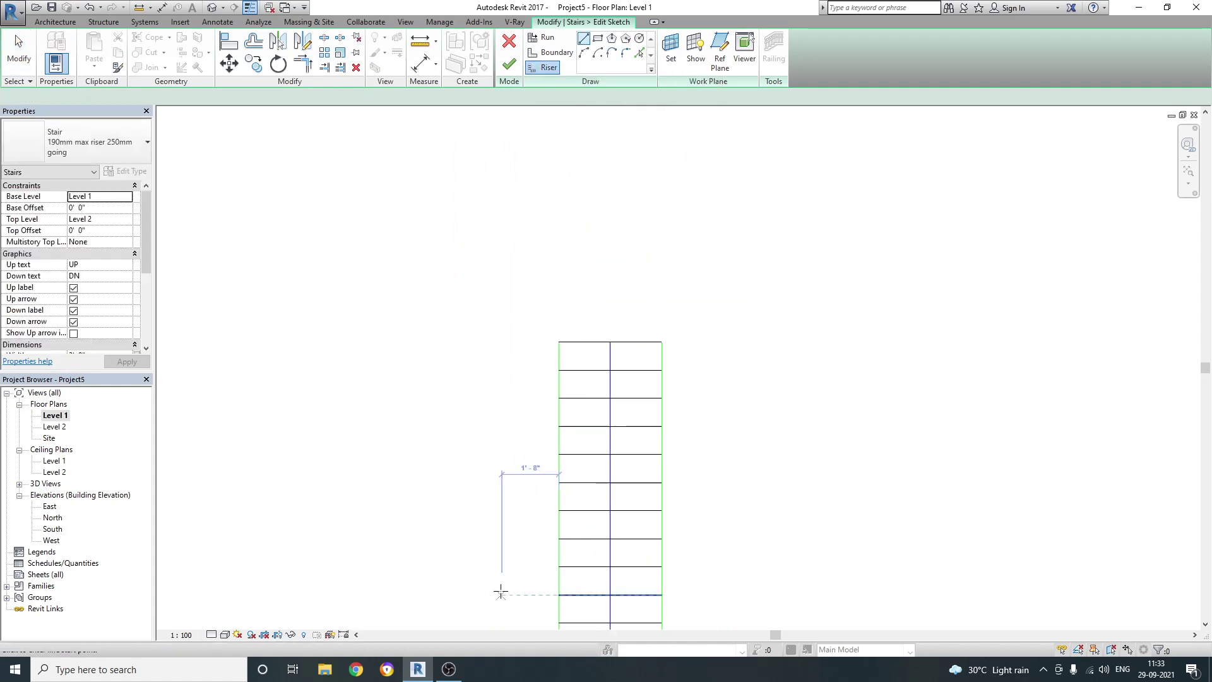
pyautogui.click(685, 286)
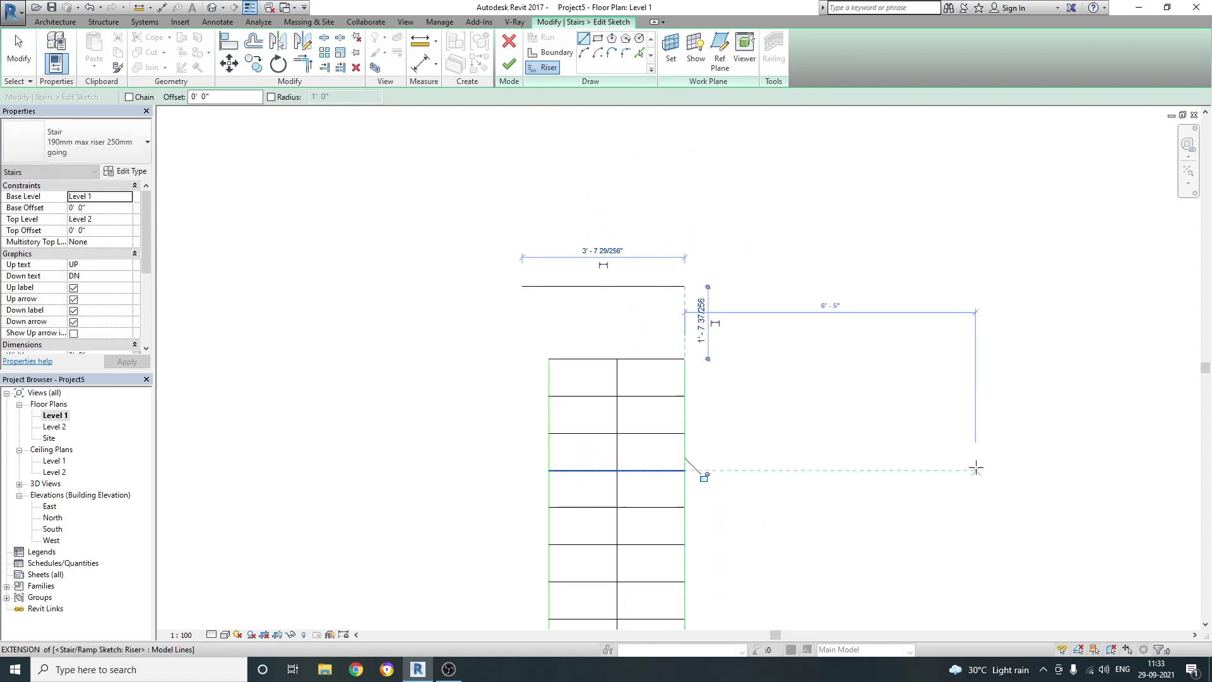
pyautogui.press('Escape')
pyautogui.rightClick(886, 379)
pyautogui.click(887, 379)
pyautogui.moveTo(685, 288); pyautogui.dragTo(657, 232)
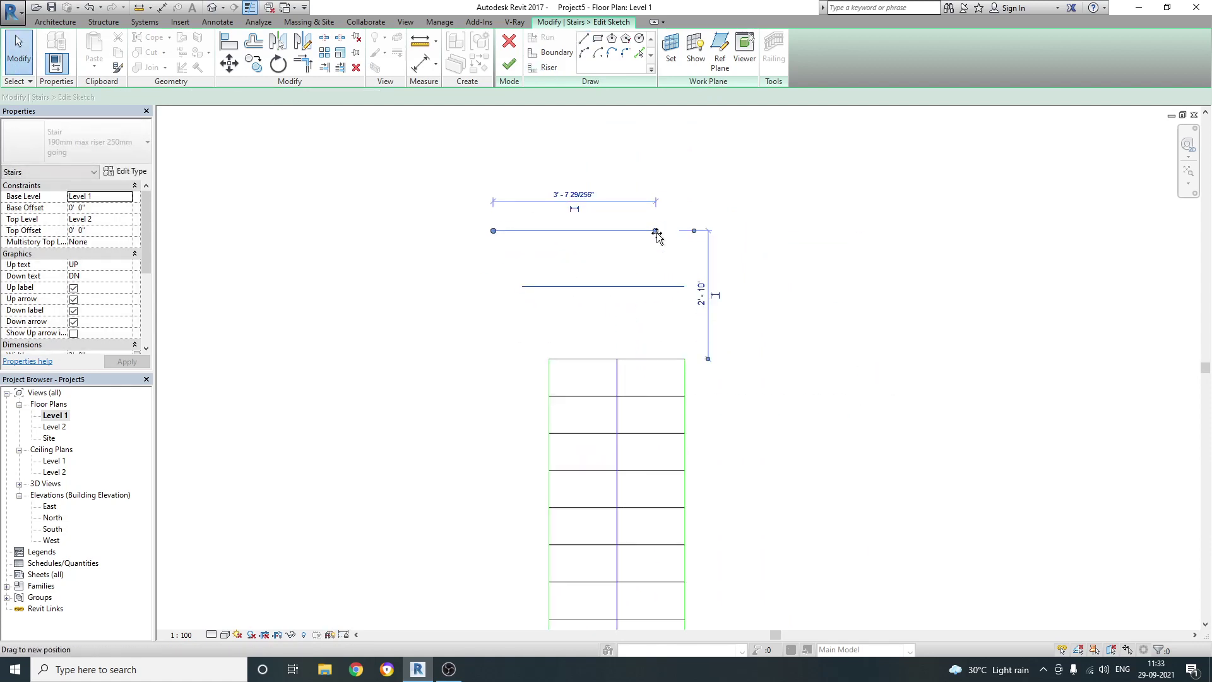
pyautogui.press('Delete')
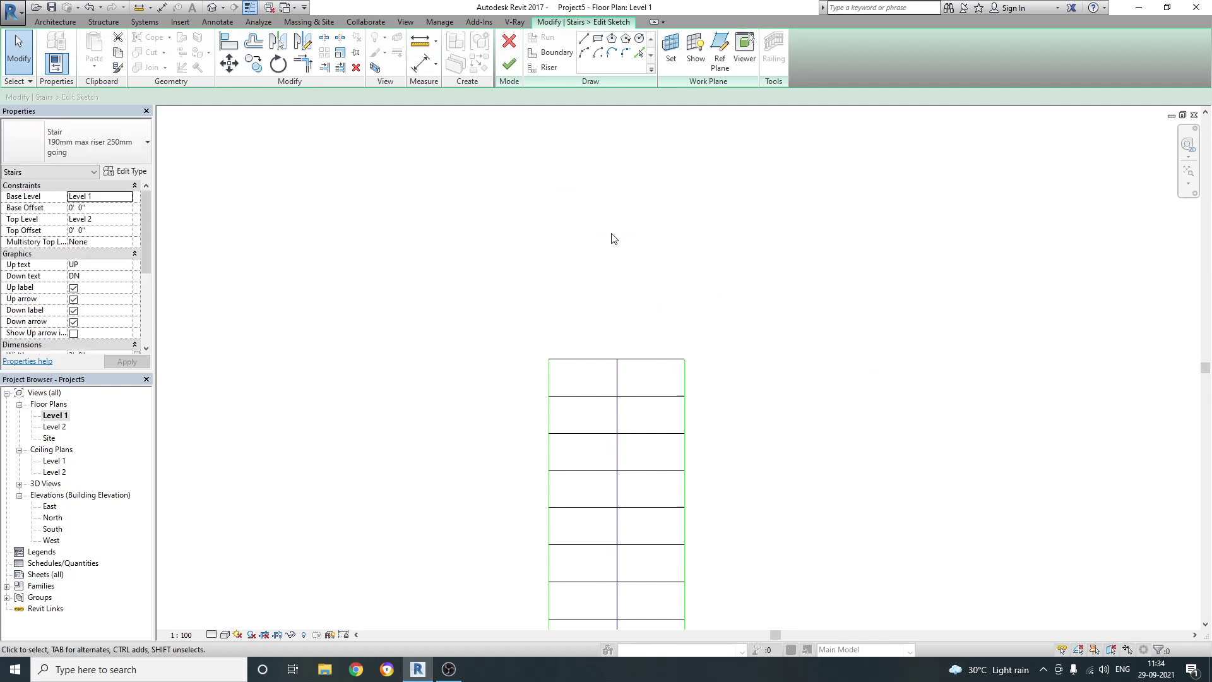
pyautogui.scroll(-4, 638, 266)
pyautogui.scroll(2, 678, 424)
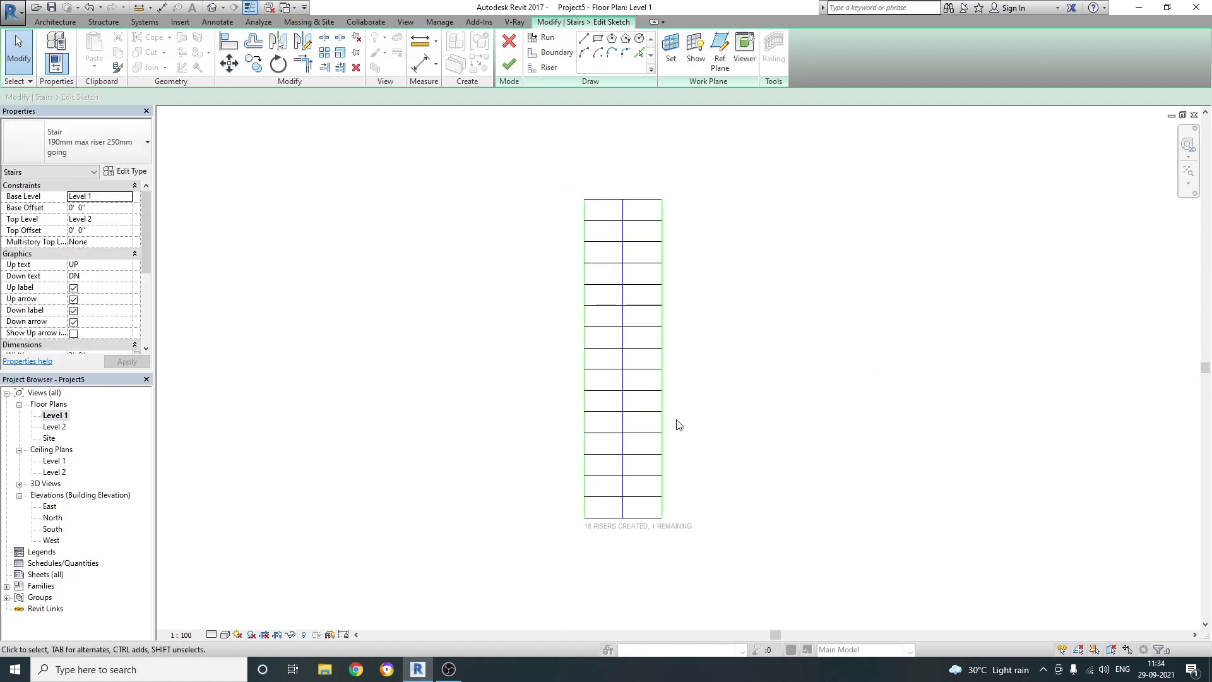
# Step: Draw an arc boundary along the run's right edge, bulging outward to the right
pyautogui.click(549, 56)
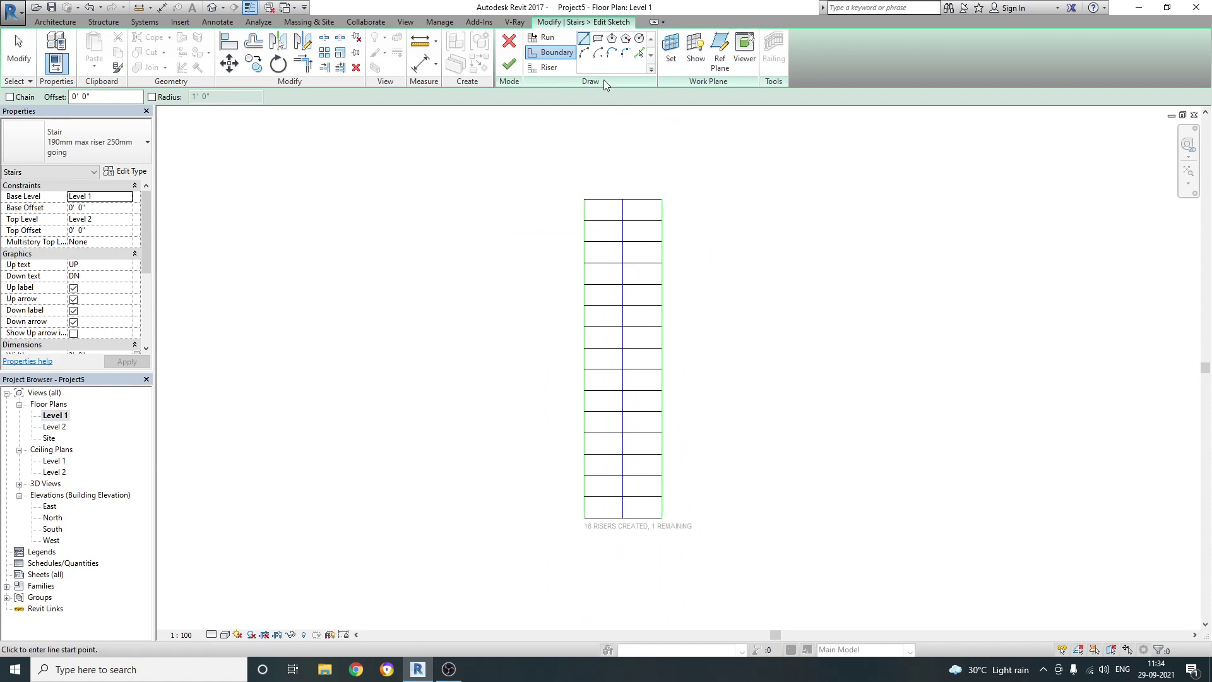
pyautogui.click(584, 55)
pyautogui.click(661, 199)
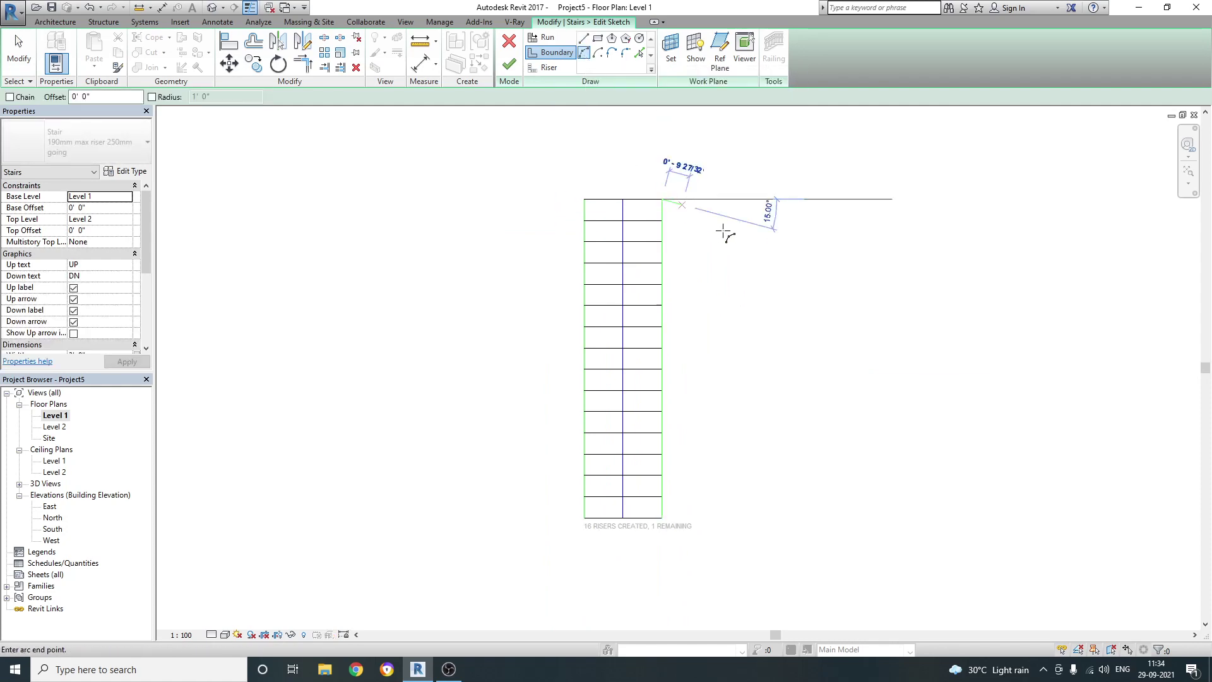
pyautogui.click(662, 519)
pyautogui.click(720, 398)
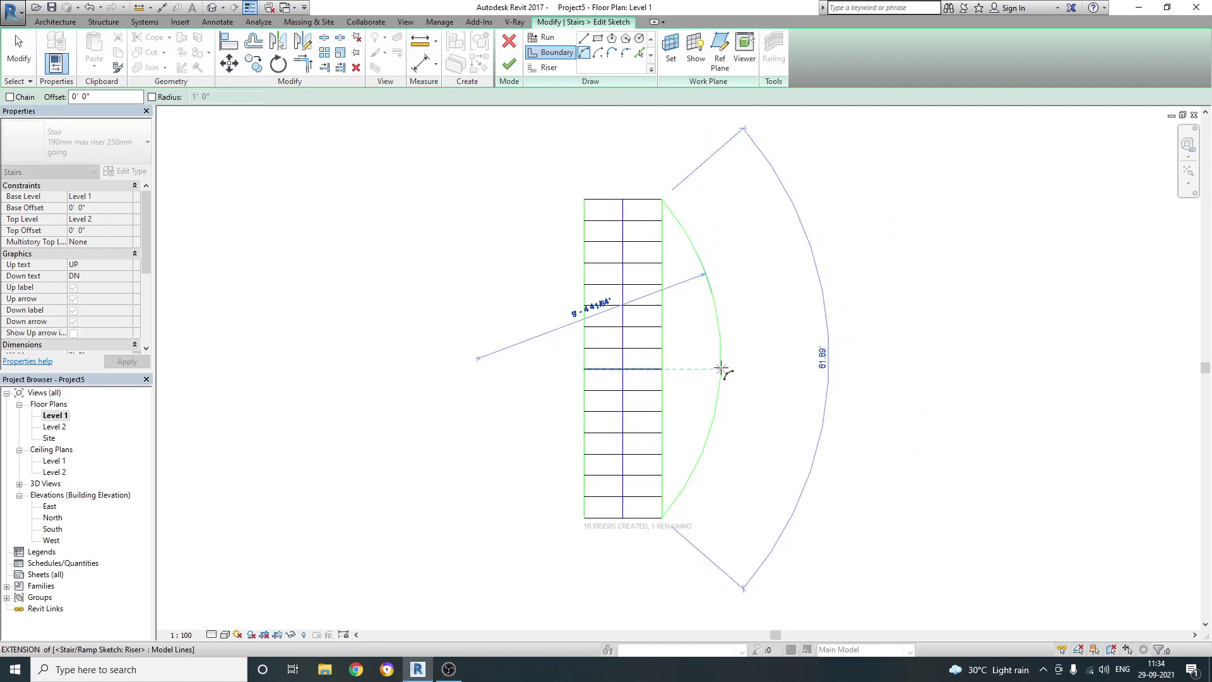
pyautogui.rightClick(805, 412)
pyautogui.click(821, 419)
pyautogui.rightClick(800, 401)
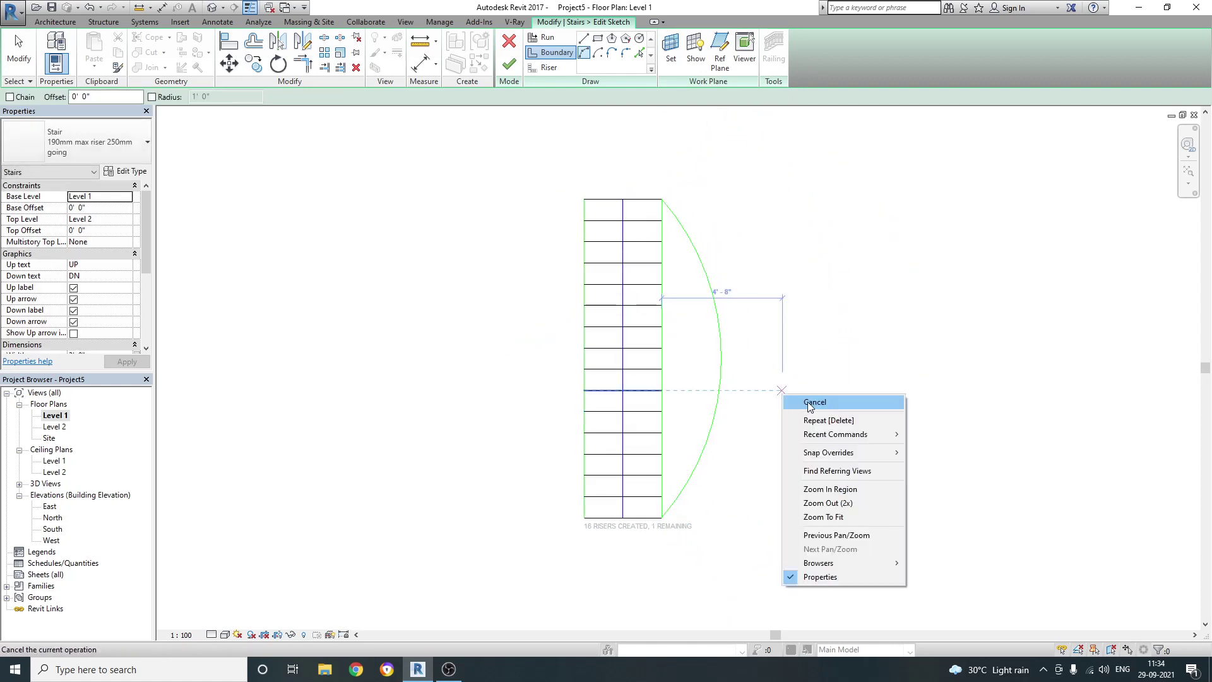
pyautogui.click(821, 404)
# Step: Mirror the right arc across a vertical axis through the run's centre
pyautogui.click(721, 363)
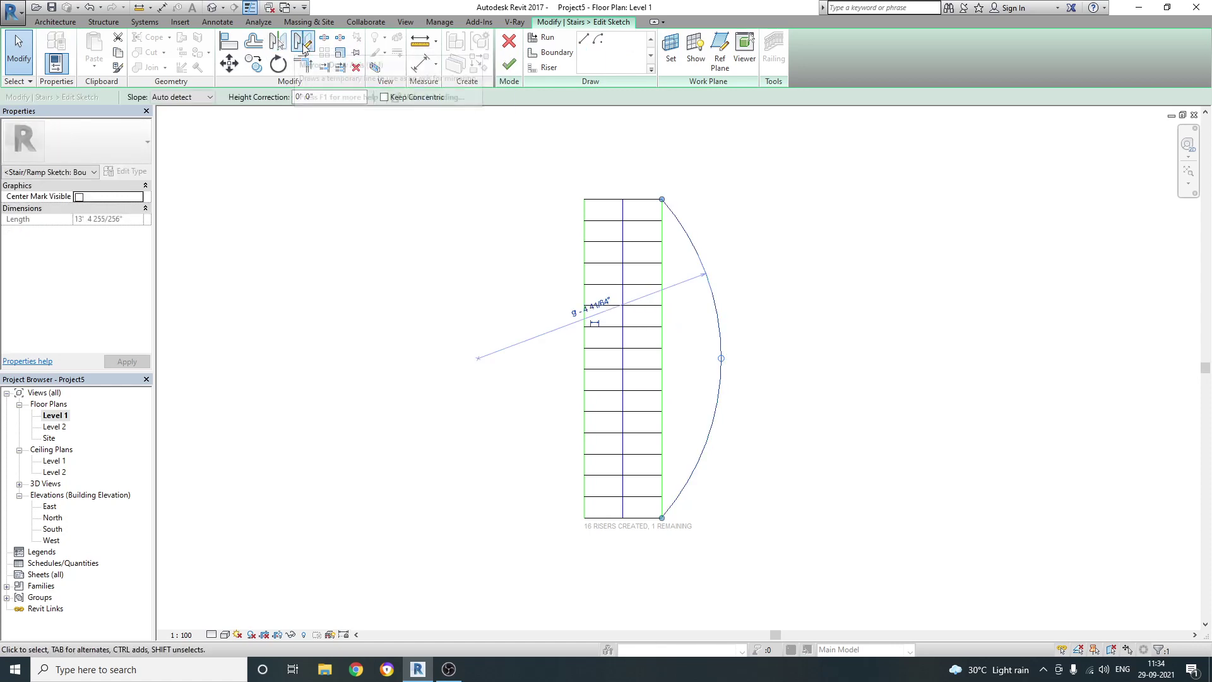
pyautogui.click(304, 49)
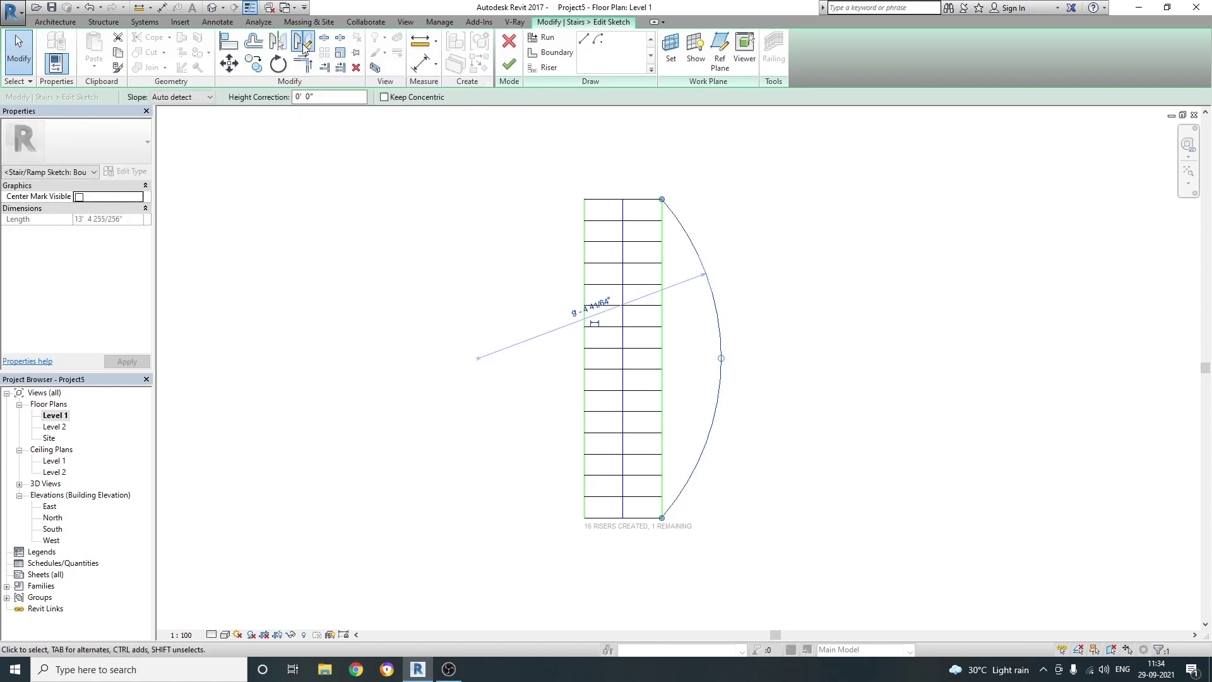
pyautogui.click(623, 199)
pyautogui.click(622, 177)
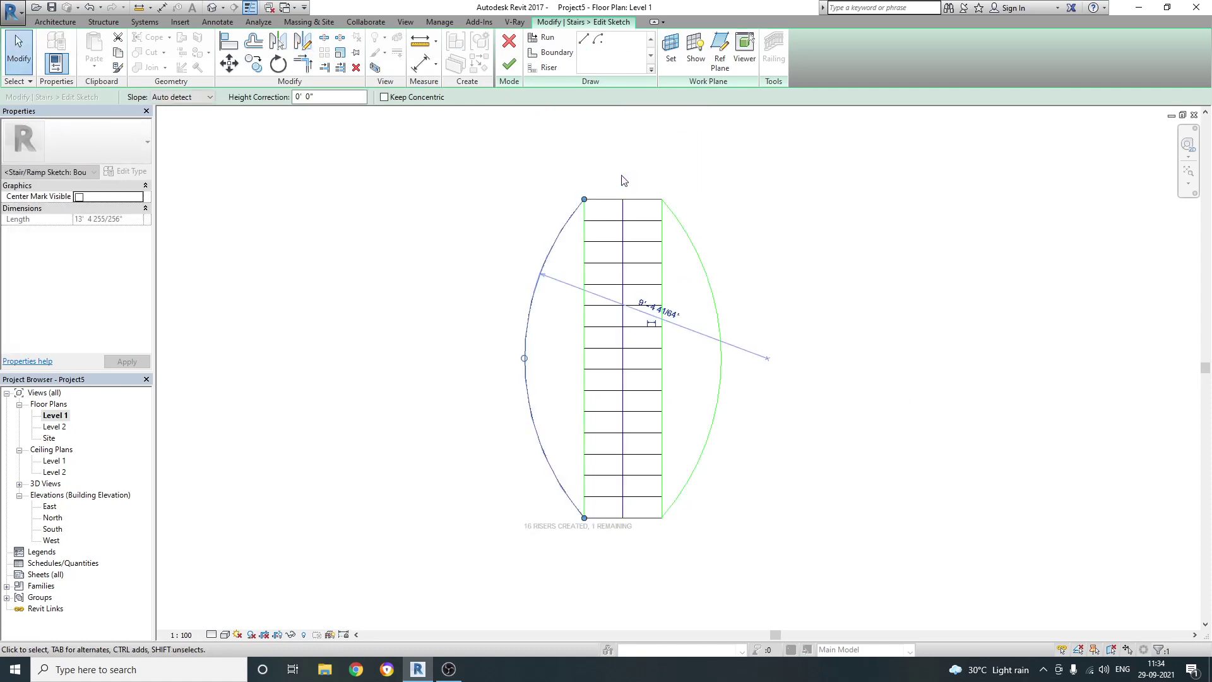
pyautogui.click(450, 218)
pyautogui.scroll(1, 590, 406)
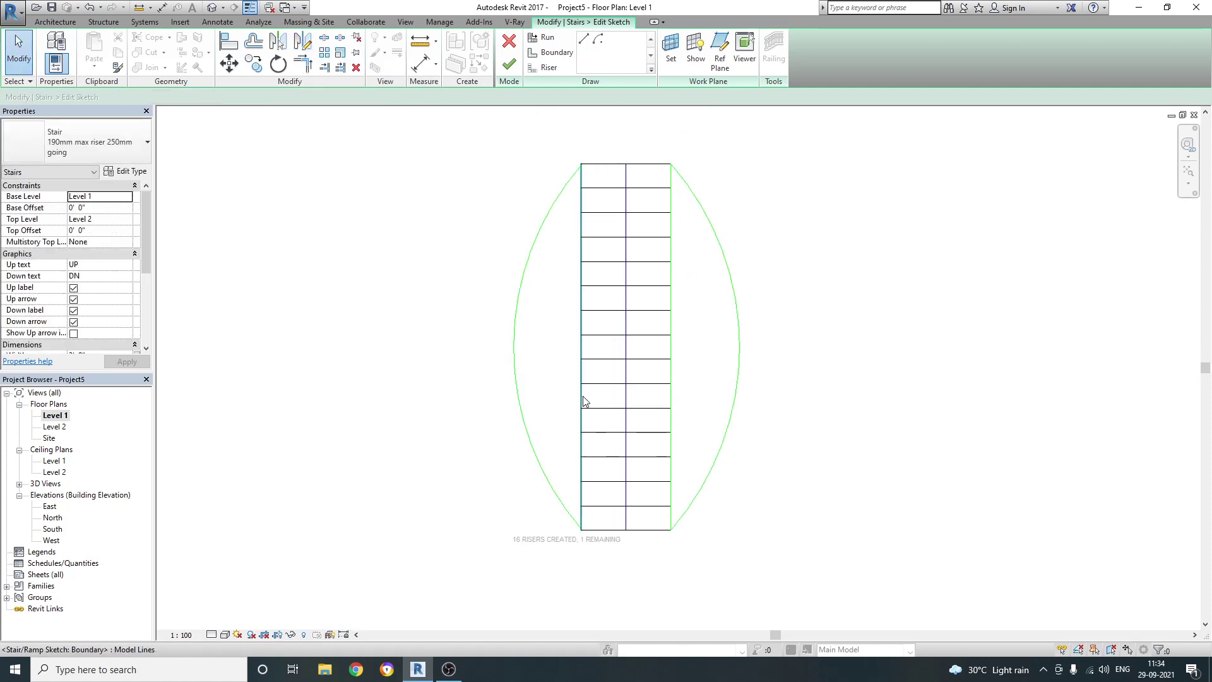
# Step: Delete the right straight boundary and stretch a middle riser out to both curved boundaries
pyautogui.click(584, 401)
pyautogui.click(703, 391)
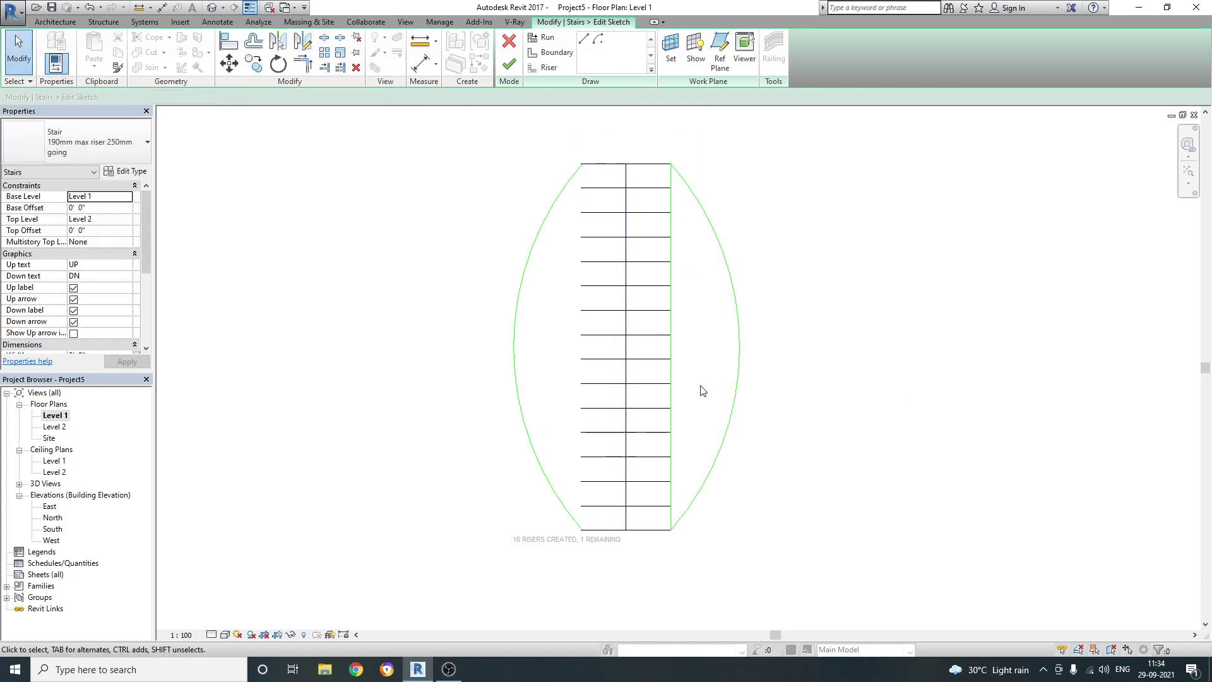
pyautogui.click(672, 398)
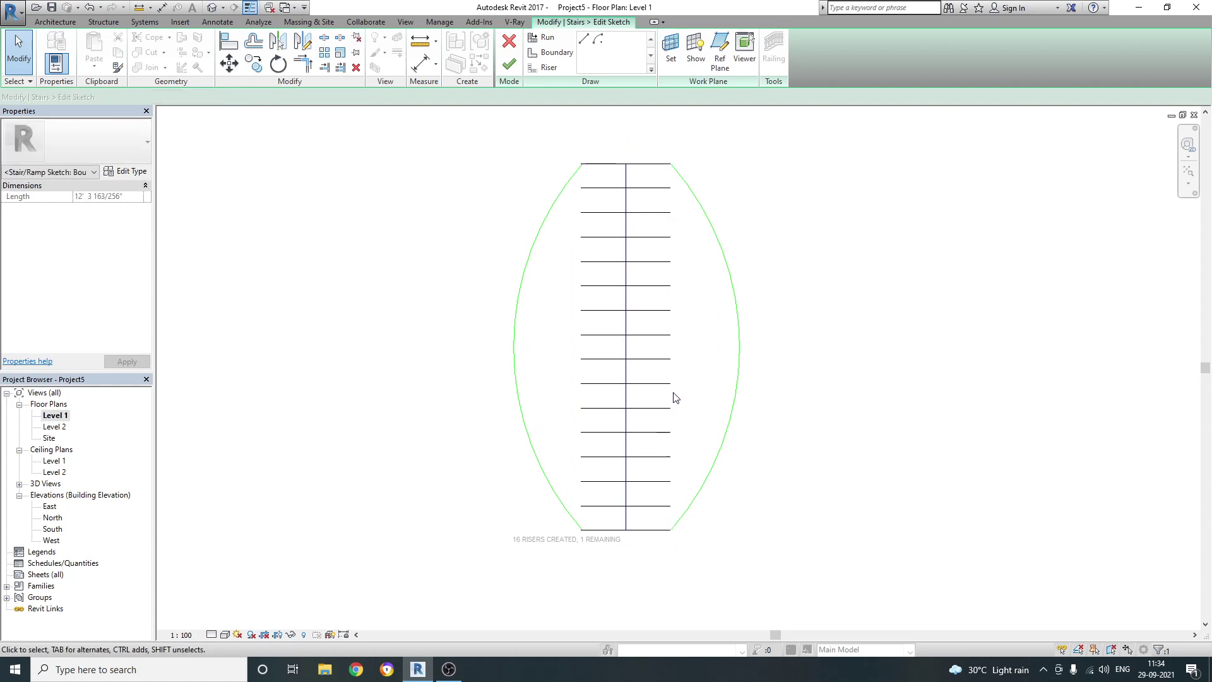
pyautogui.press('Delete')
pyautogui.click(671, 383)
pyautogui.moveTo(671, 384); pyautogui.dragTo(737, 383)
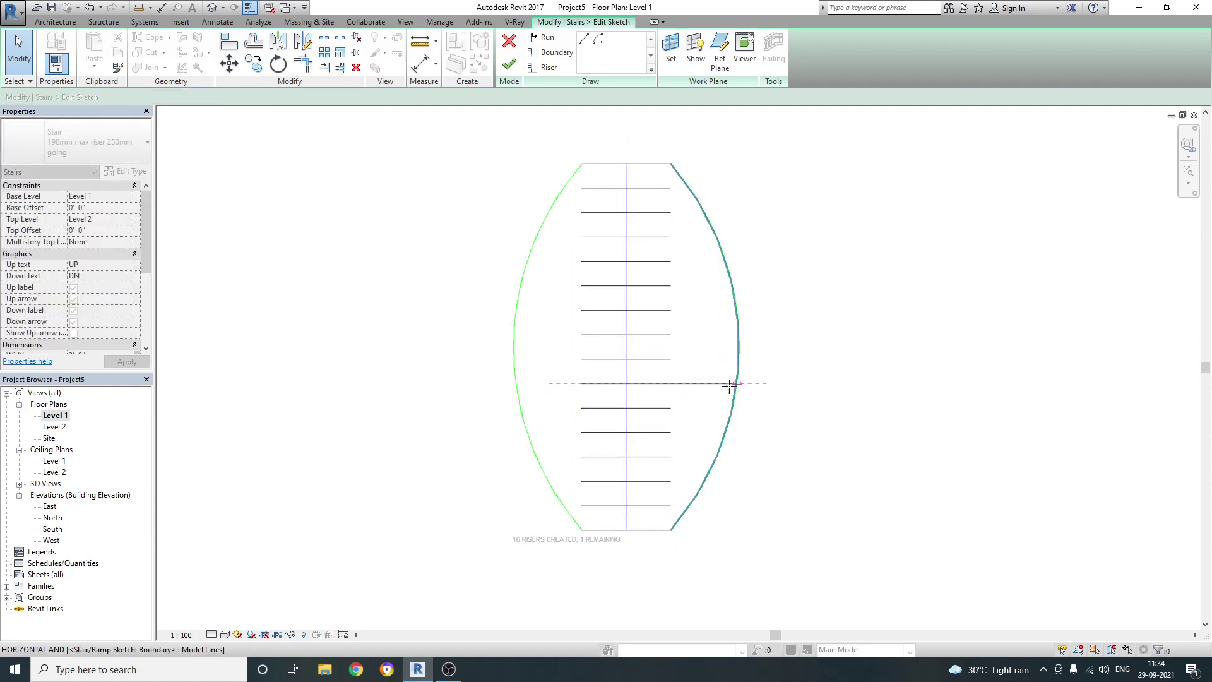
pyautogui.moveTo(582, 384); pyautogui.dragTo(516, 383)
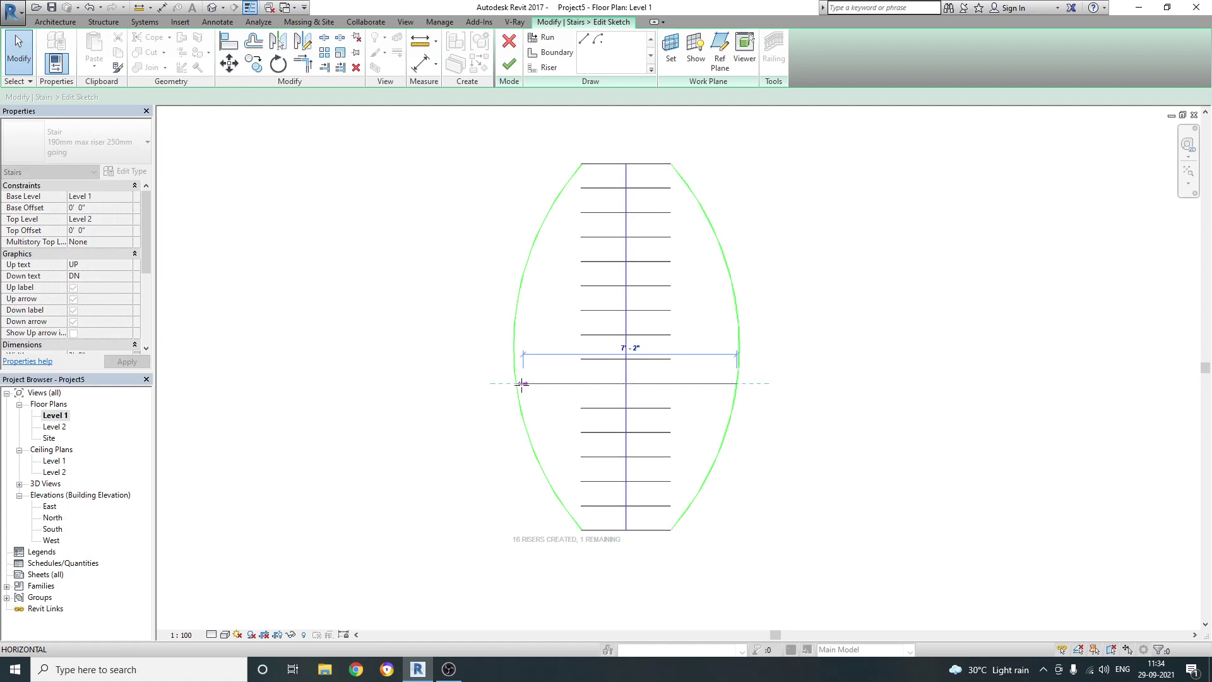
# Step: Sketch a new riser line and extend it from the left boundary to the right arc
pyautogui.press('c')
pyautogui.press('s')
pyautogui.click(671, 407)
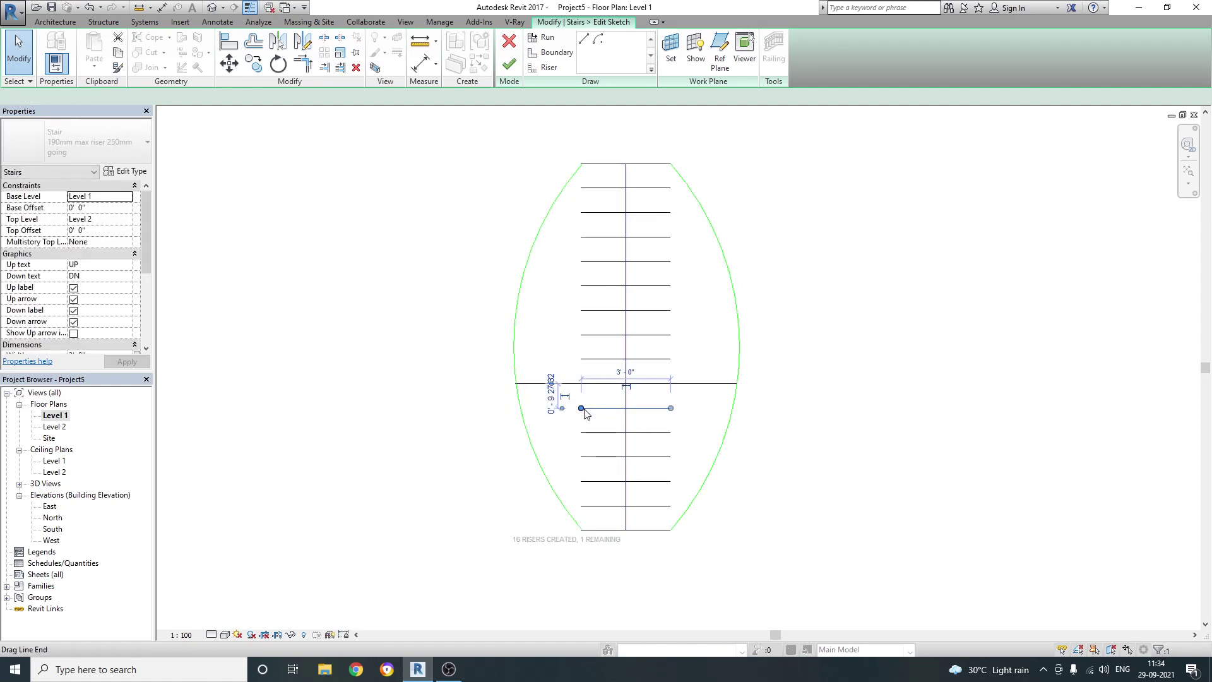
pyautogui.click(519, 408)
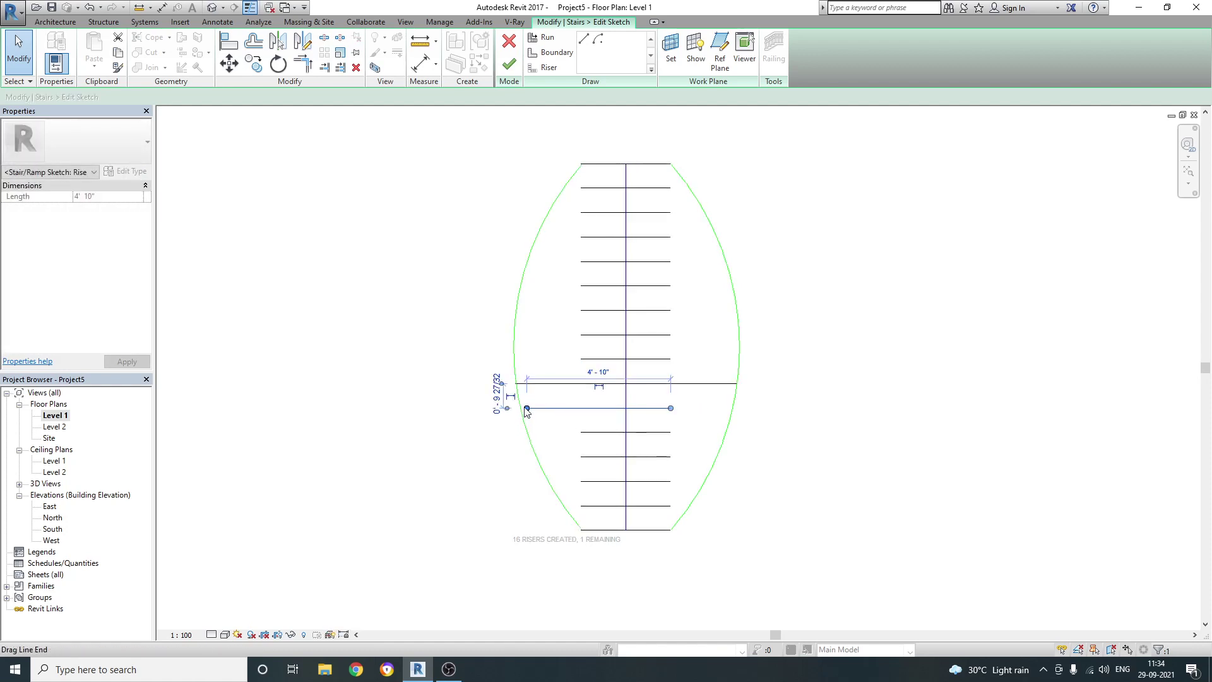
pyautogui.press('Escape')
pyautogui.press('Escape')
pyautogui.click(666, 408)
pyautogui.moveTo(670, 408); pyautogui.dragTo(733, 408)
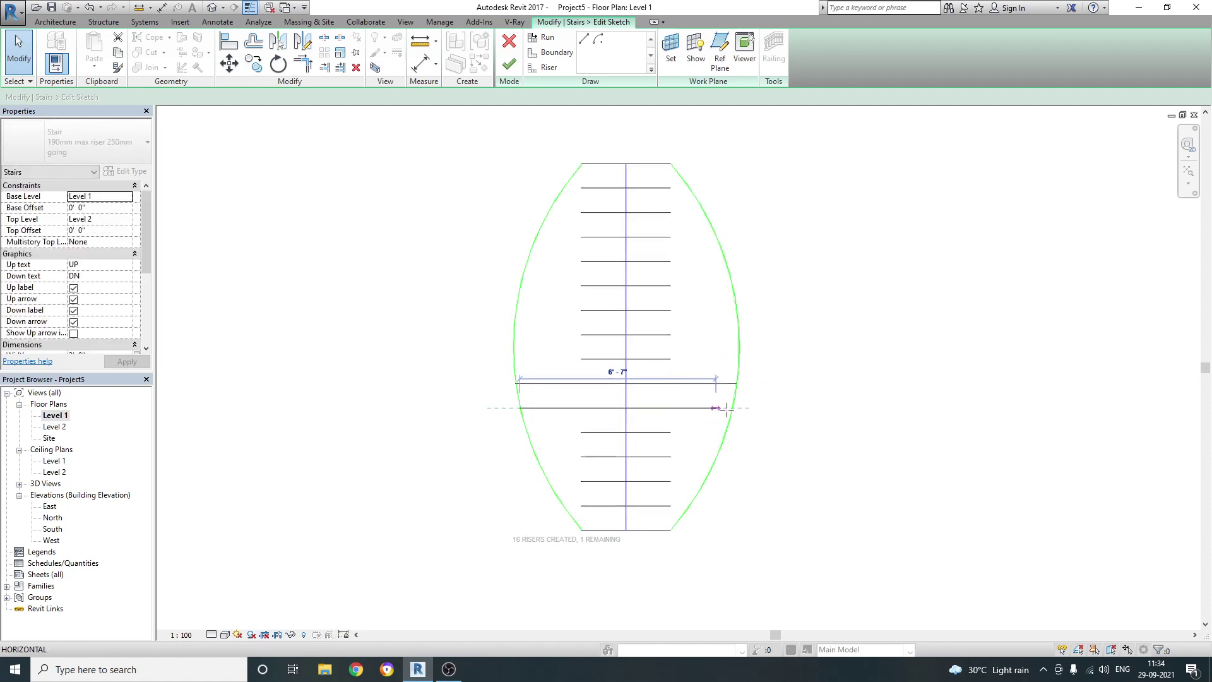
# Step: Extend the next three risers below out to the curved boundaries
pyautogui.click(671, 433)
pyautogui.moveTo(670, 432); pyautogui.dragTo(726, 432)
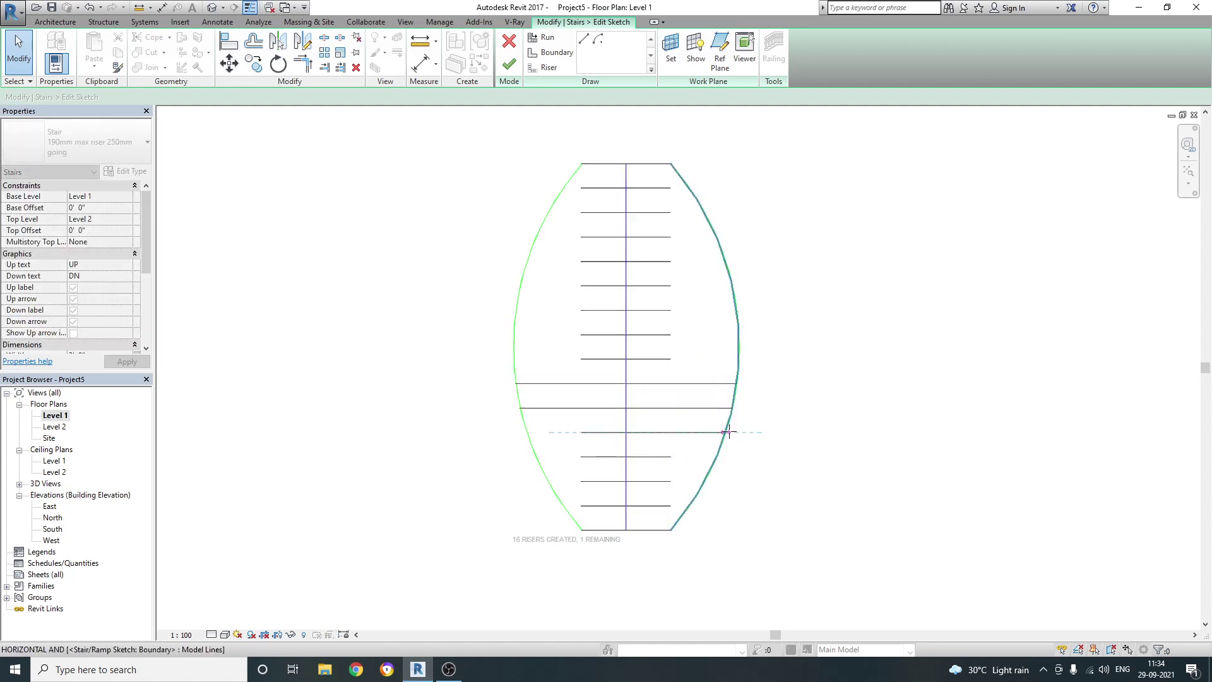
pyautogui.click(590, 432)
pyautogui.moveTo(582, 433)
pyautogui.mouseDown()
pyautogui.moveTo(527, 432)
pyautogui.moveTo(537, 456)
pyautogui.mouseUp()
pyautogui.click(616, 457)
pyautogui.moveTo(671, 456); pyautogui.dragTo(712, 457)
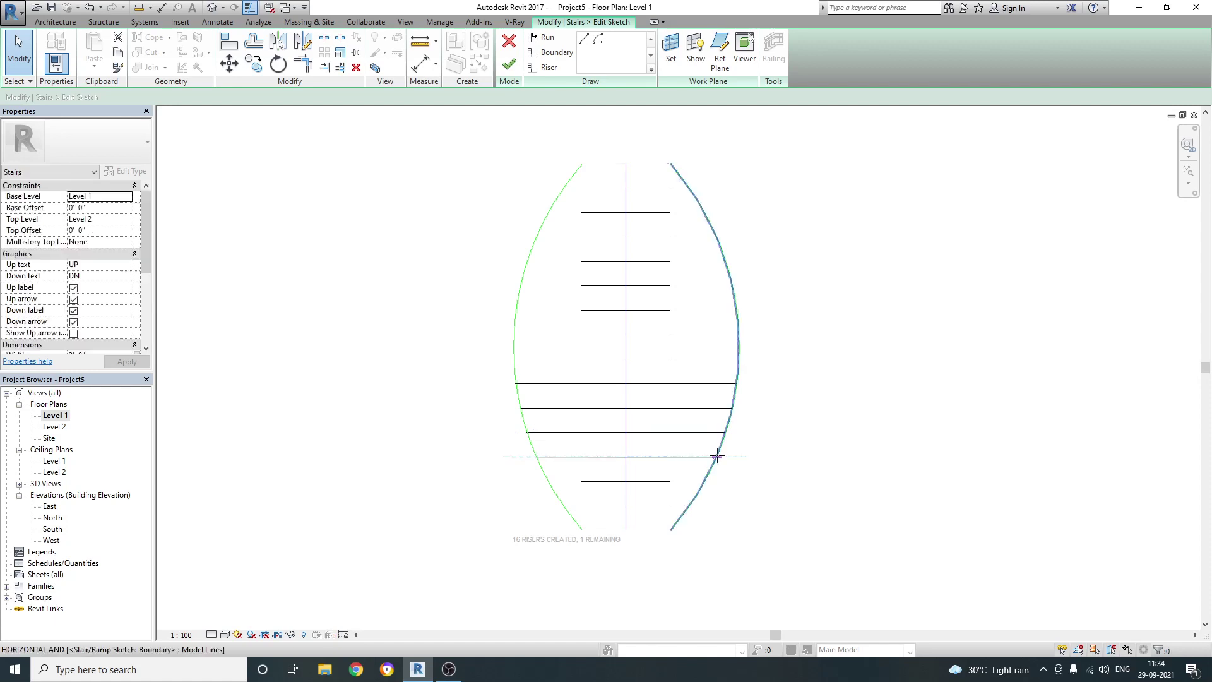
pyautogui.click(660, 482)
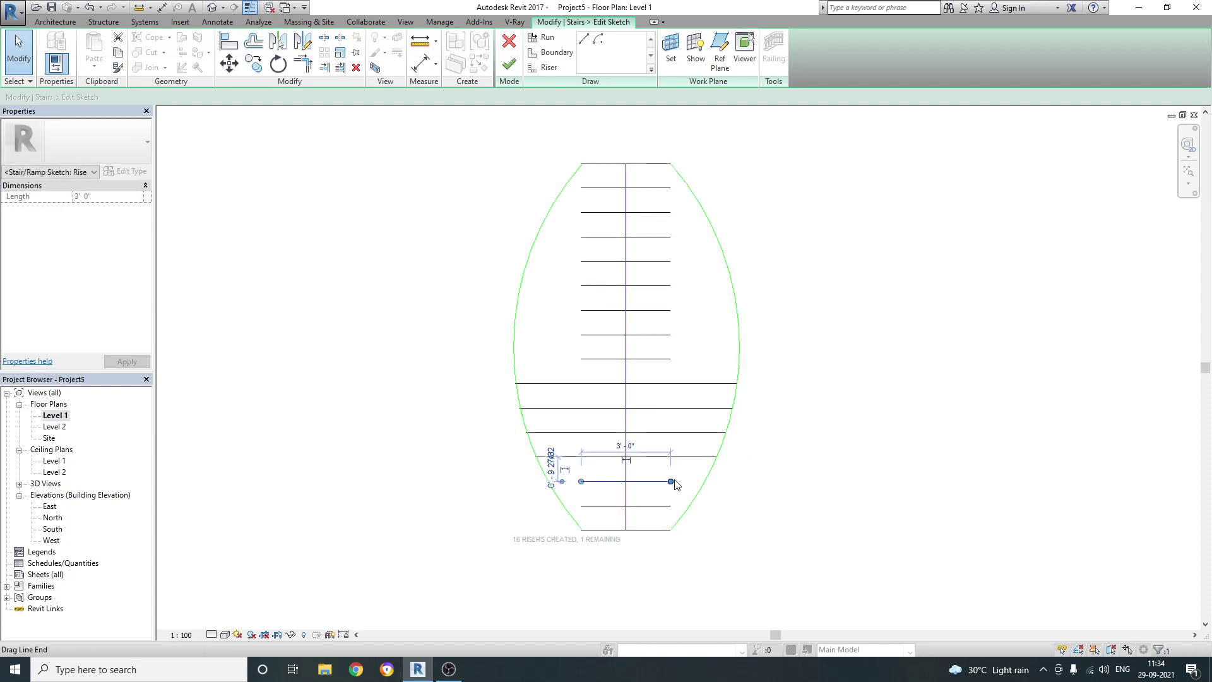
pyautogui.moveTo(675, 484); pyautogui.dragTo(703, 481)
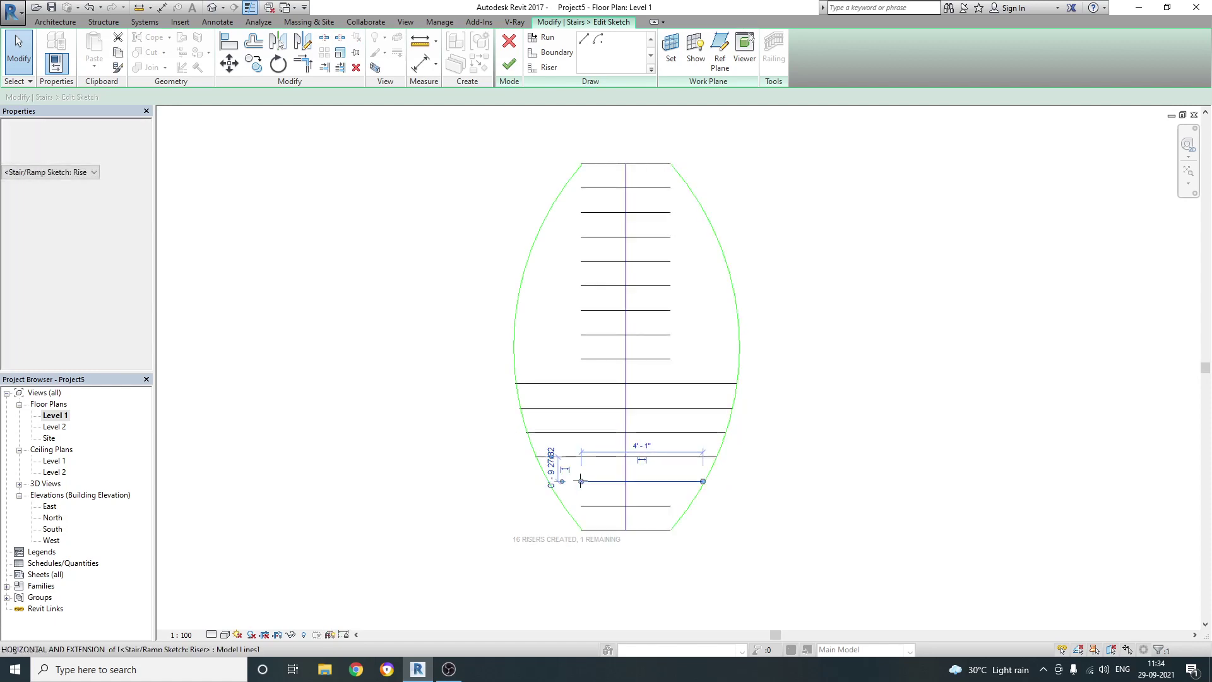
# Step: Stretch the bottom riser and a short upper riser toward the curved boundaries
pyautogui.click(591, 507)
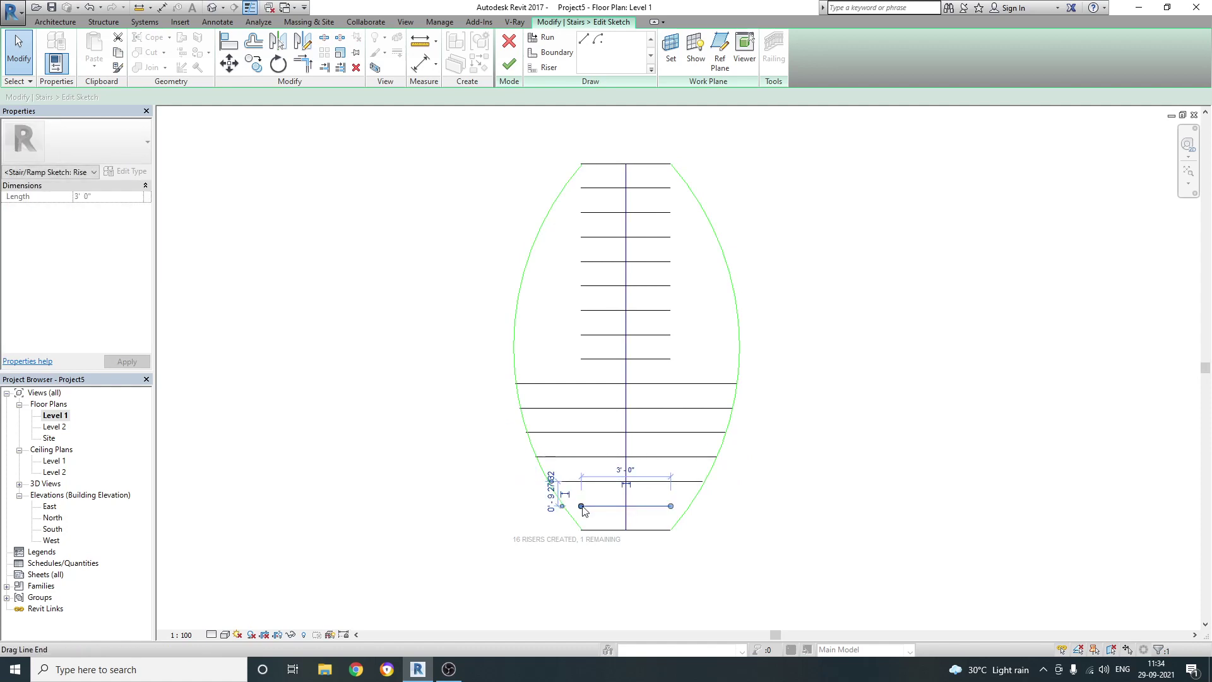
pyautogui.moveTo(581, 507); pyautogui.dragTo(562, 506)
pyautogui.moveTo(670, 506)
pyautogui.mouseDown()
pyautogui.moveTo(682, 518)
pyautogui.moveTo(687, 506)
pyautogui.mouseUp()
pyautogui.click(660, 359)
pyautogui.moveTo(671, 359); pyautogui.dragTo(739, 359)
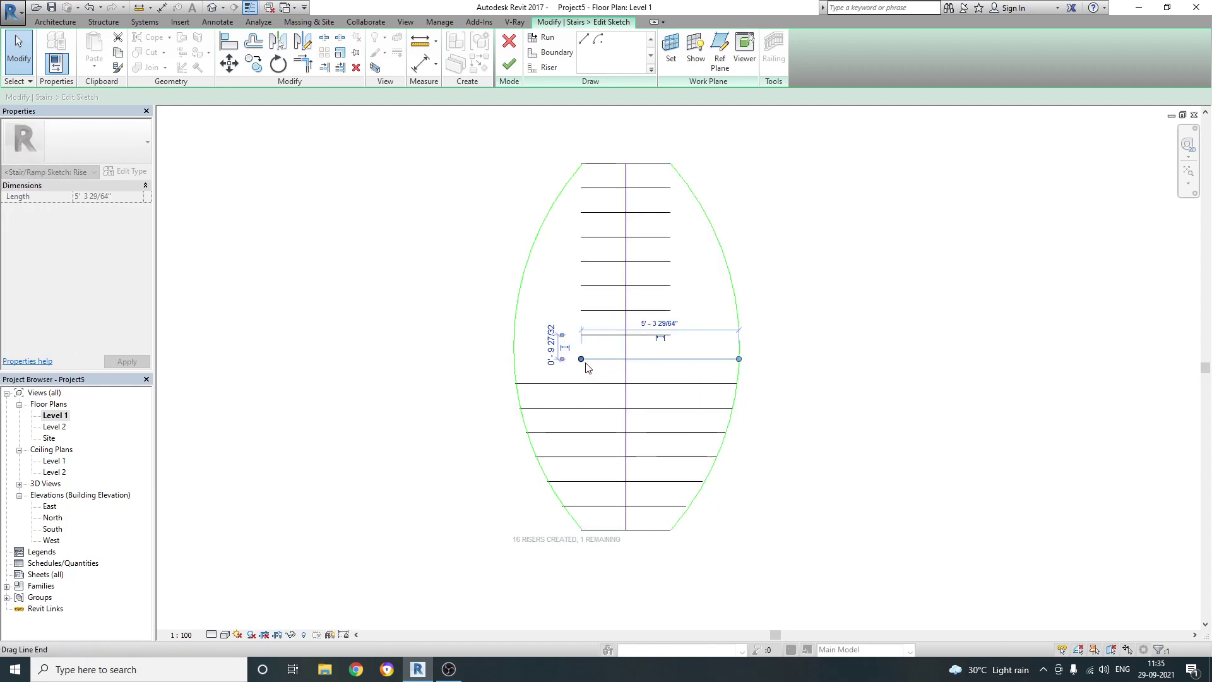
# Step: Stretch the two lowest short risers so both ends meet the left and right arc boundaries
pyautogui.click(542, 352)
pyautogui.click(631, 335)
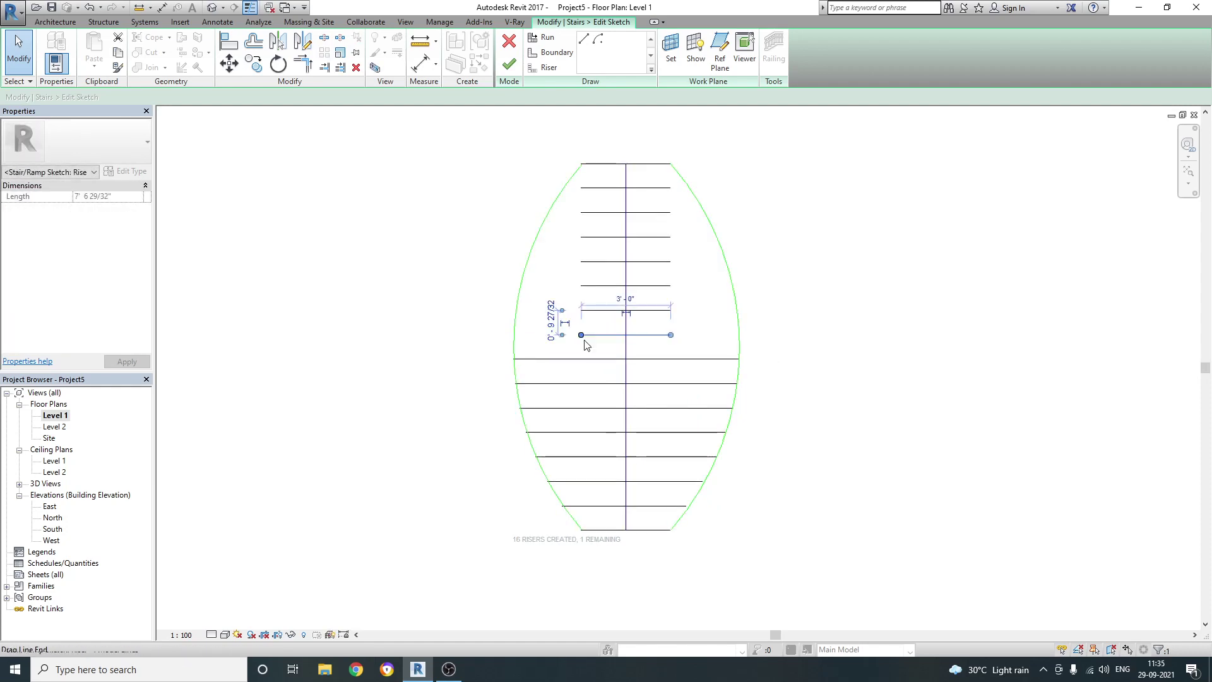
pyautogui.moveTo(581, 335); pyautogui.dragTo(519, 334)
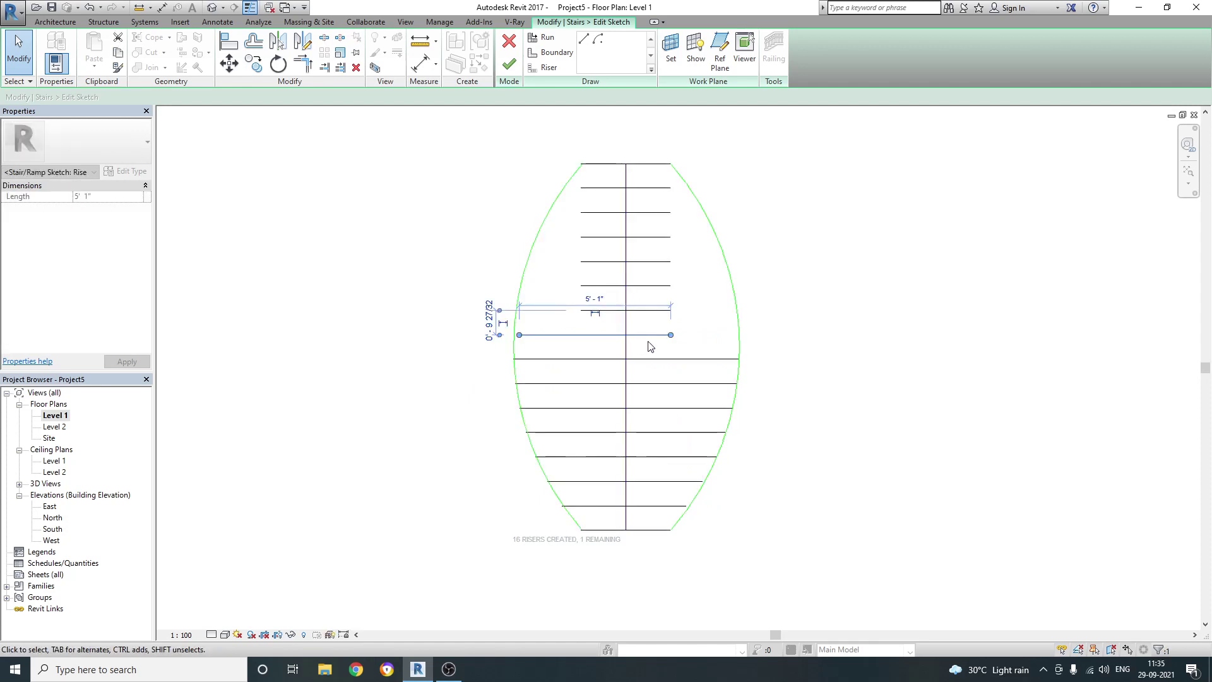
pyautogui.moveTo(699, 335); pyautogui.dragTo(739, 334)
pyautogui.click(807, 336)
pyautogui.click(690, 334)
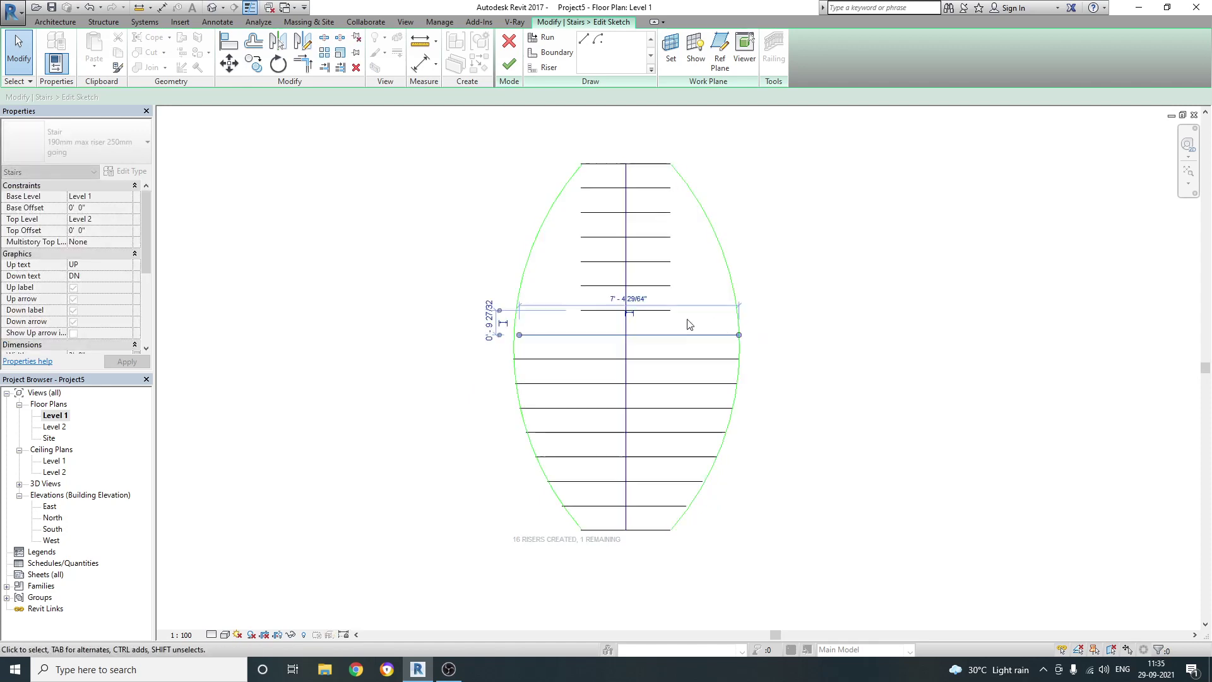
pyautogui.click(674, 316)
pyautogui.click(665, 311)
pyautogui.moveTo(670, 310); pyautogui.dragTo(807, 309)
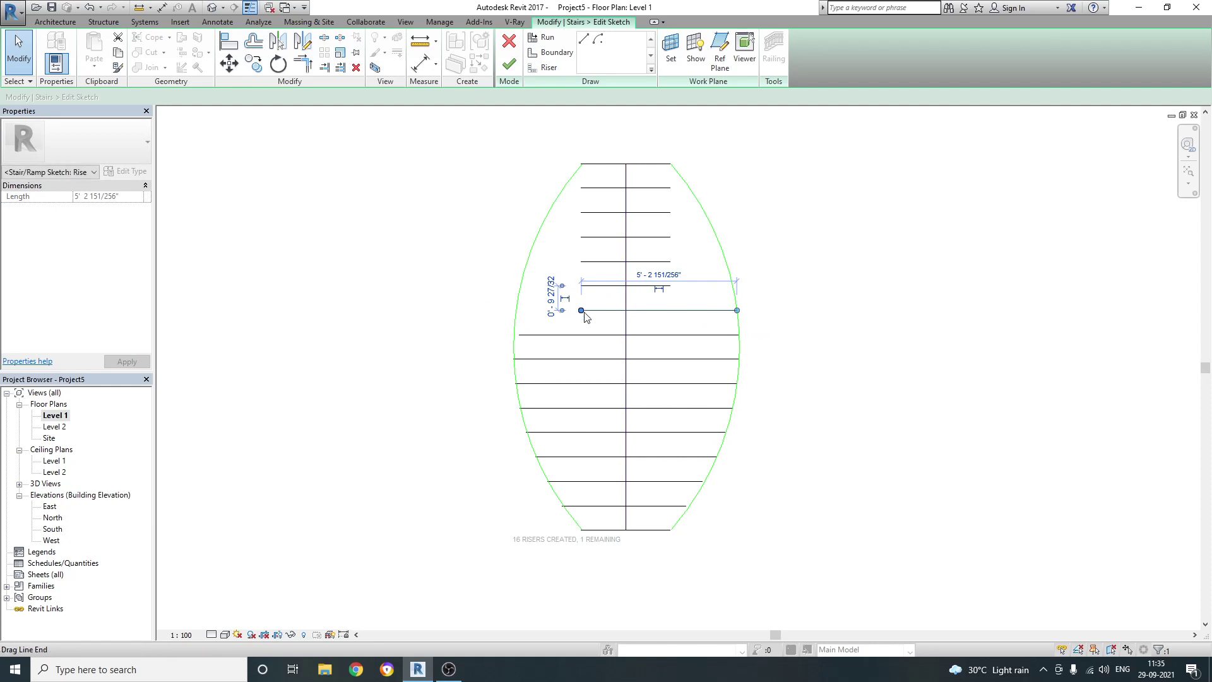
pyautogui.moveTo(583, 311); pyautogui.dragTo(515, 310)
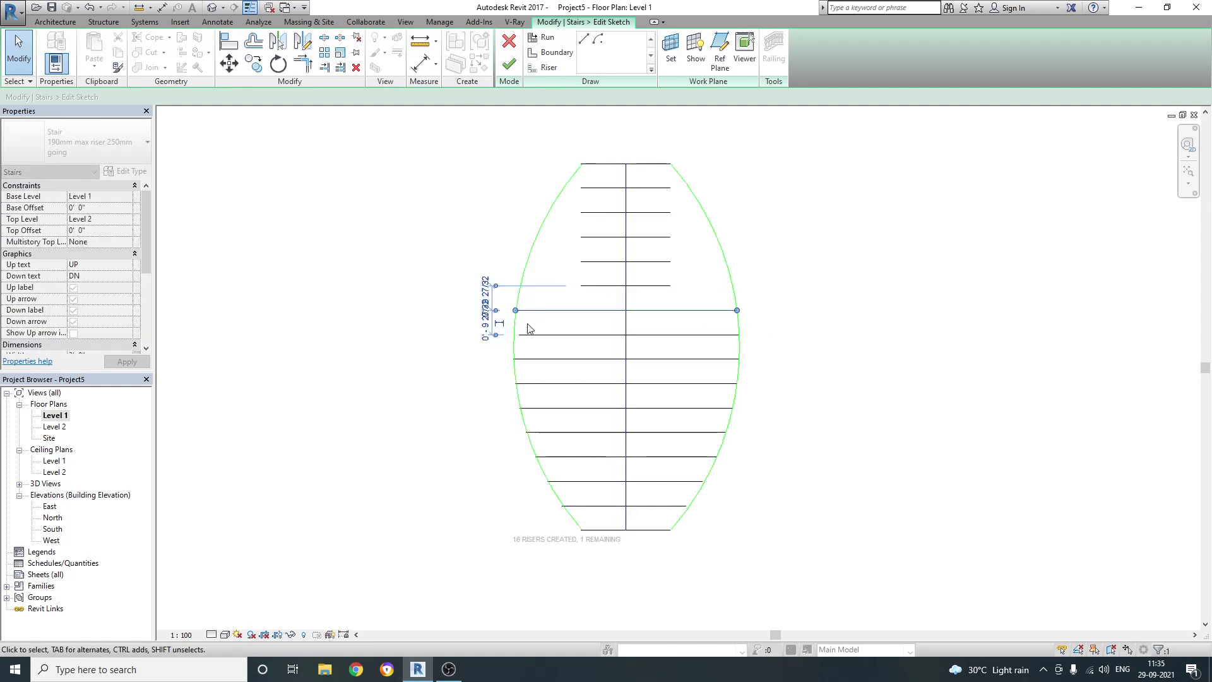
pyautogui.click(519, 335)
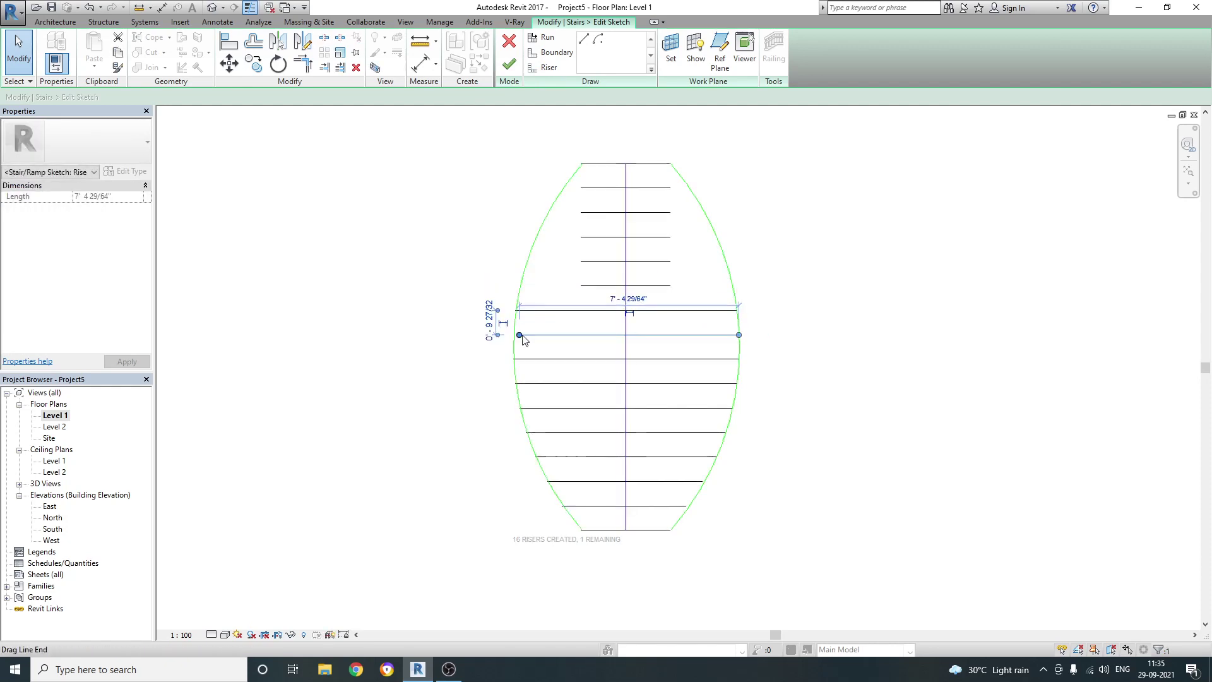
# Step: Extend the next three risers up the run to span between the curved boundaries
pyautogui.click(576, 286)
pyautogui.moveTo(580, 289); pyautogui.dragTo(520, 286)
pyautogui.moveTo(670, 285); pyautogui.dragTo(733, 285)
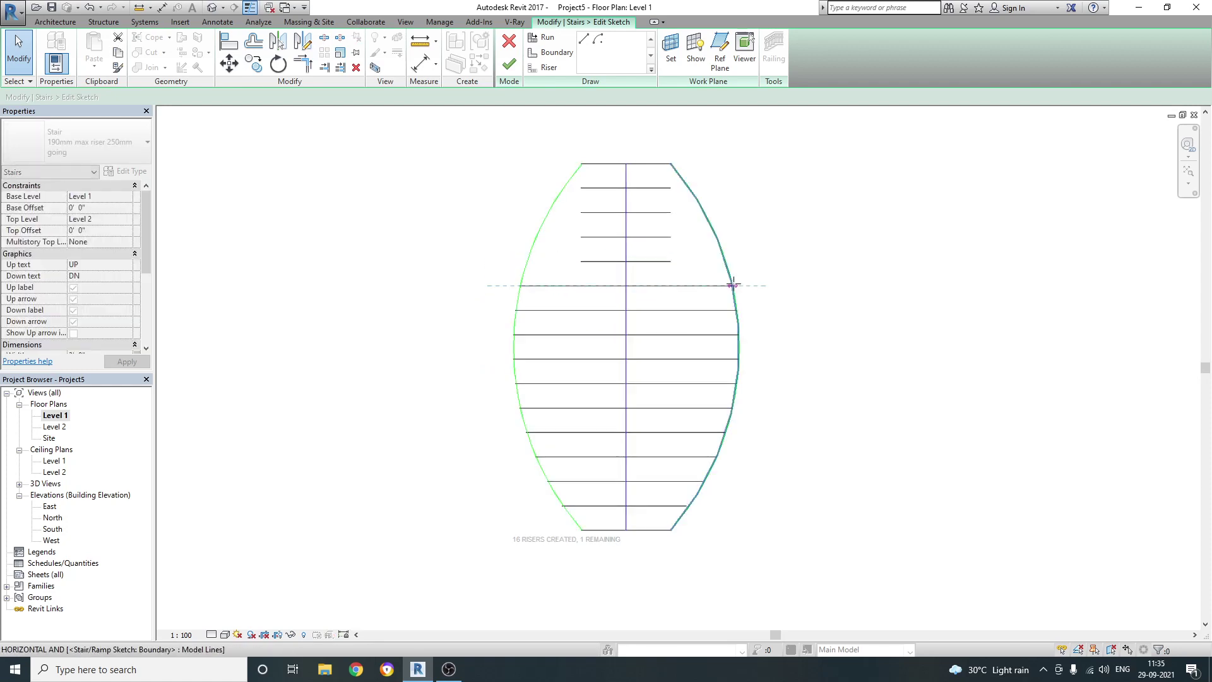
pyautogui.click(656, 261)
pyautogui.moveTo(670, 261); pyautogui.dragTo(720, 261)
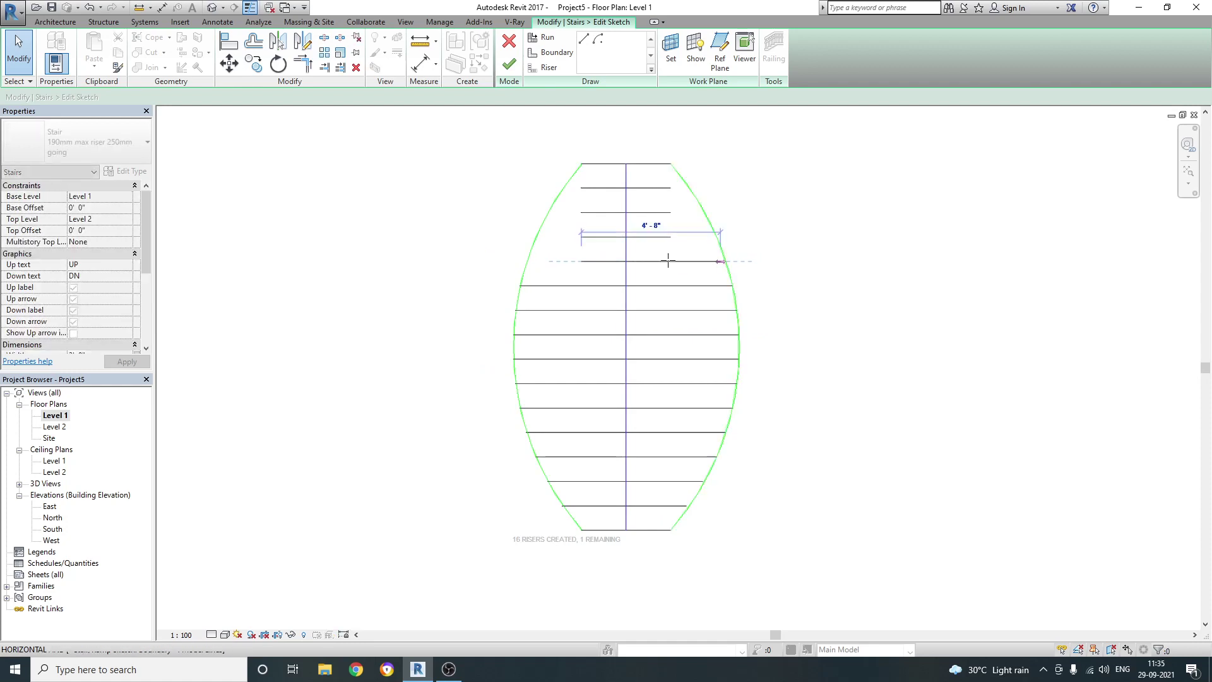
pyautogui.moveTo(536, 261); pyautogui.dragTo(536, 237)
pyautogui.click(587, 238)
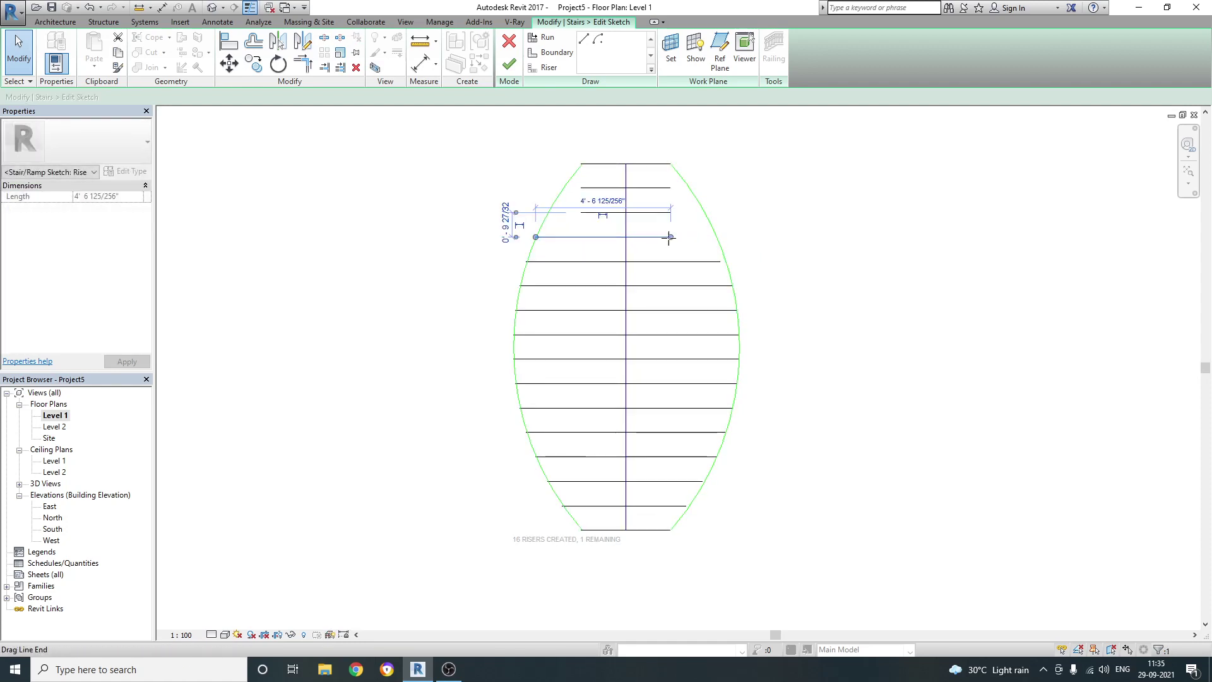
pyautogui.moveTo(670, 237)
pyautogui.mouseDown()
pyautogui.moveTo(717, 237)
pyautogui.moveTo(705, 213)
pyautogui.mouseUp()
pyautogui.click(673, 224)
# Step: Stretch the topmost risers' ends out to the arc boundaries, completing the lens shape
pyautogui.click(656, 212)
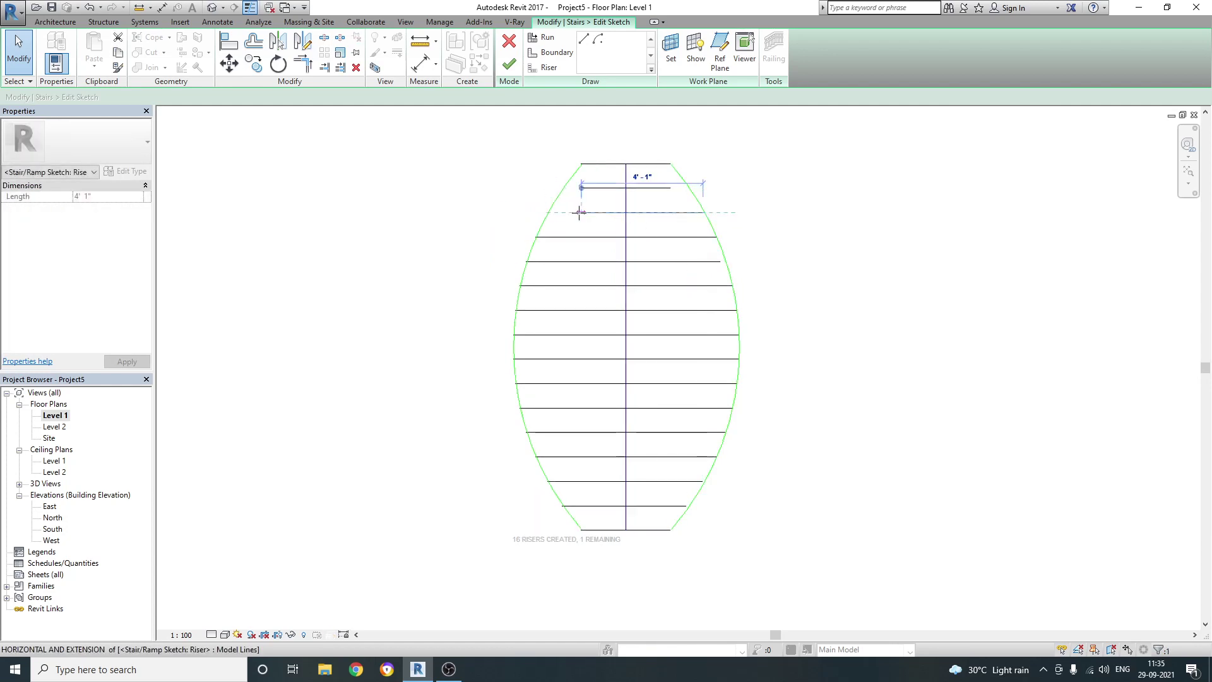
pyautogui.moveTo(581, 213)
pyautogui.mouseDown()
pyautogui.moveTo(549, 212)
pyautogui.moveTo(536, 193)
pyautogui.mouseUp()
pyautogui.scroll(1, 647, 179)
pyautogui.scroll(1, 647, 179)
pyautogui.click(582, 193)
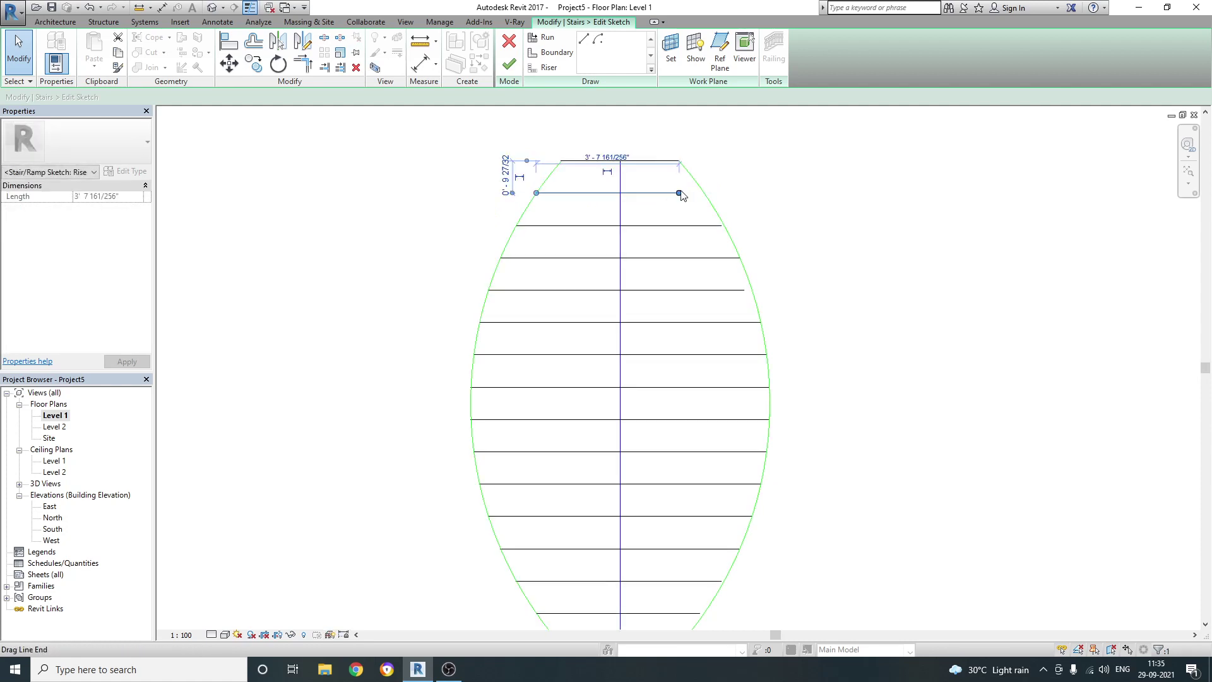
pyautogui.moveTo(681, 195); pyautogui.dragTo(702, 193)
pyautogui.click(736, 292)
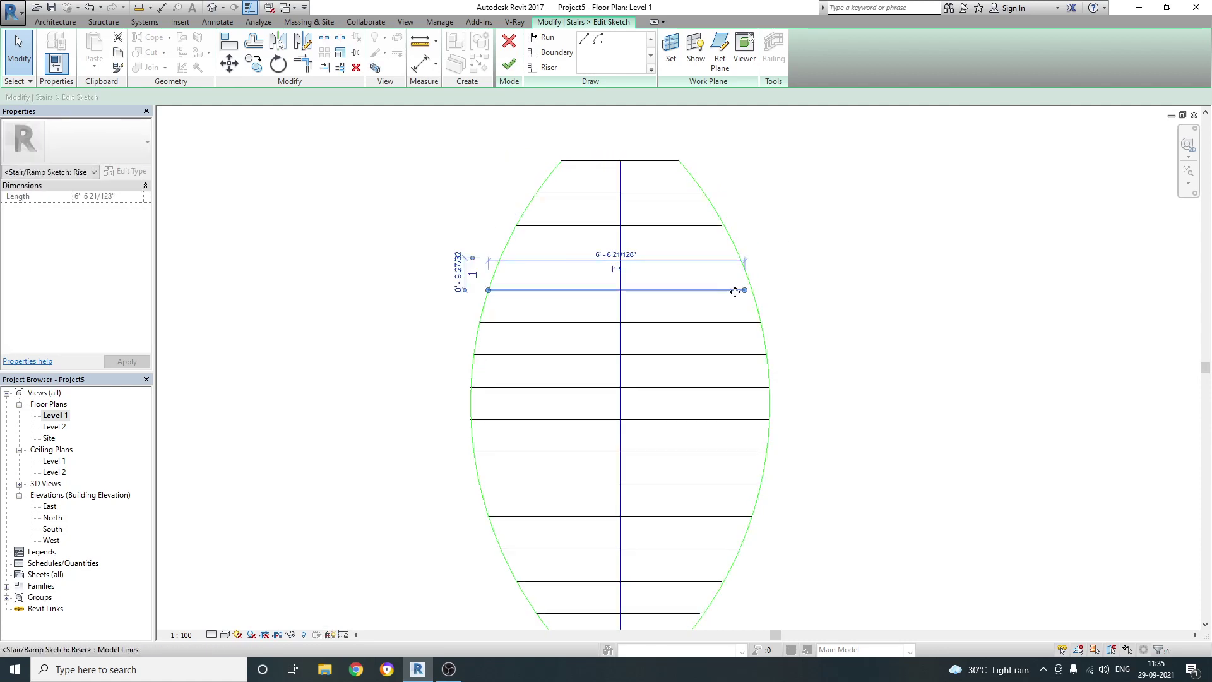
pyautogui.click(797, 284)
pyautogui.scroll(-2, 682, 287)
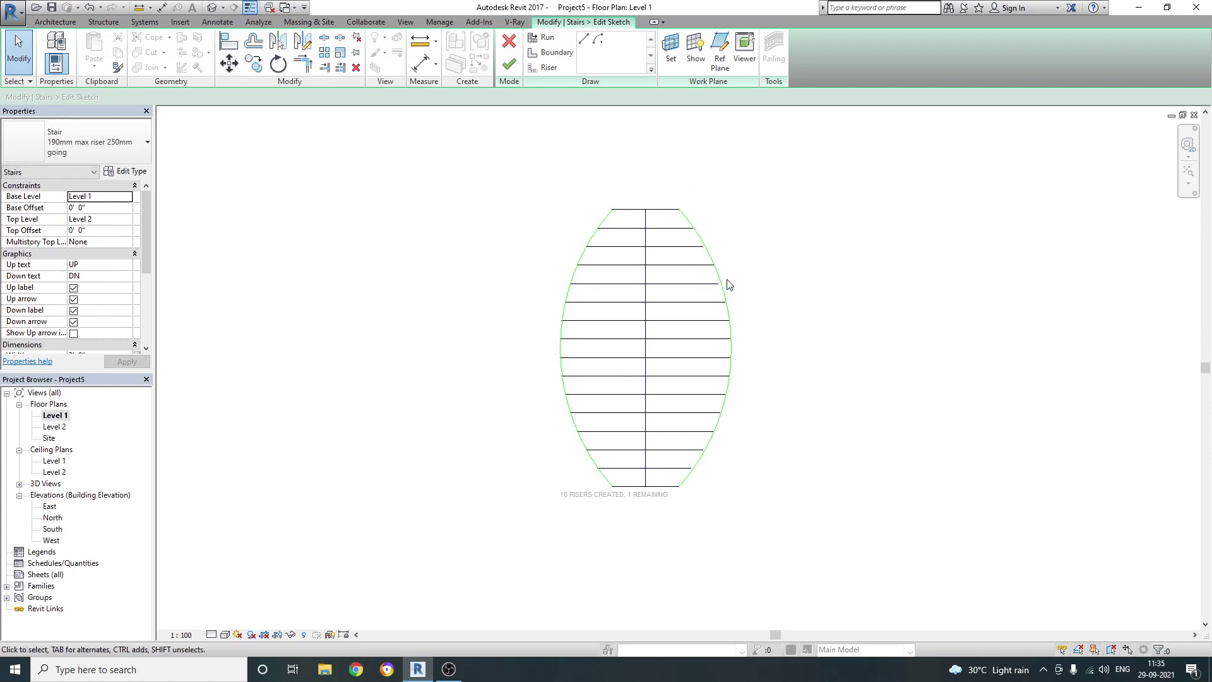
# Step: Finish the stair sketch and switch to the default 3D view
pyautogui.scroll(-1, 728, 284)
pyautogui.click(509, 68)
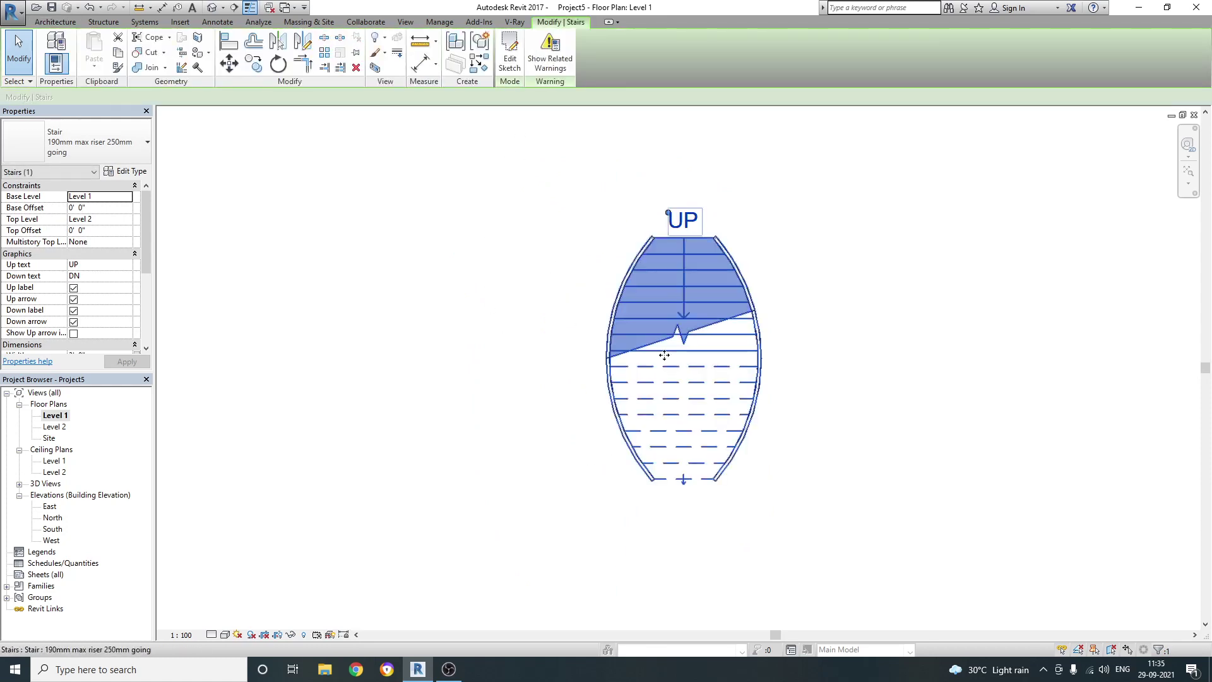
pyautogui.click(210, 12)
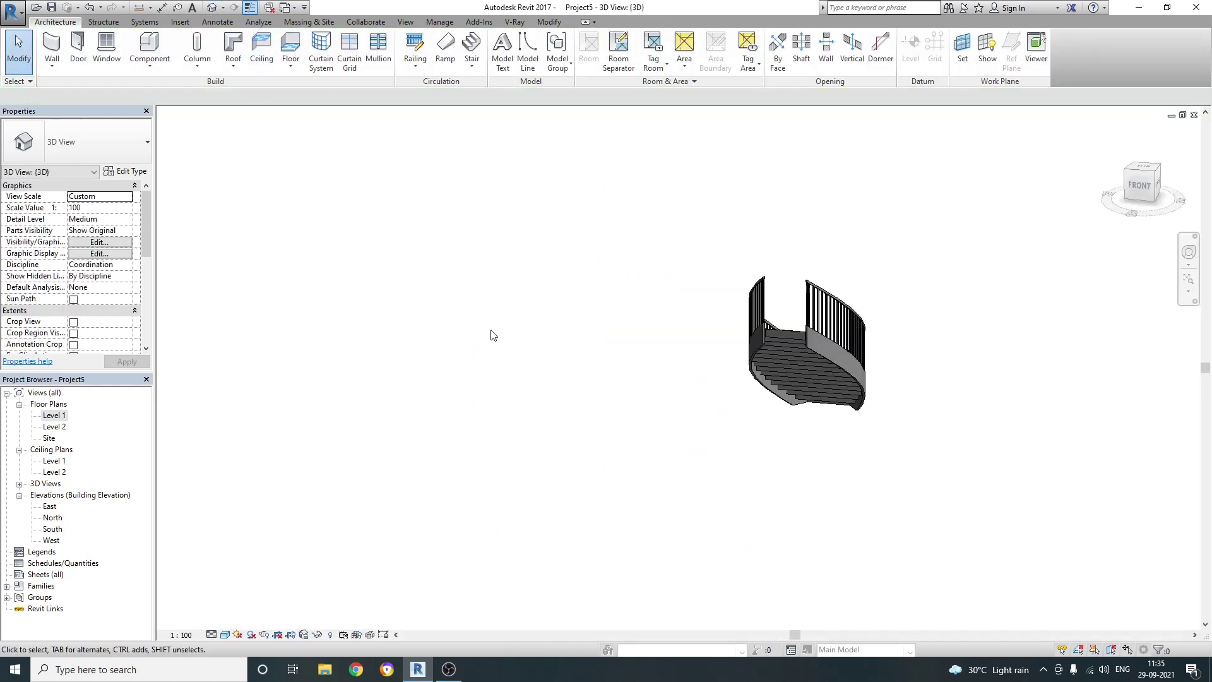
# Step: Orbit around the curved stair and its railings, then return to the Level 1 floor plan
pyautogui.moveTo(490, 335)
pyautogui.keyDown('shift'); pyautogui.mouseDown(button='middle')
pyautogui.moveTo(875, 401)
pyautogui.moveTo(514, 494)
pyautogui.moveTo(898, 371)
pyautogui.moveTo(519, 425)
pyautogui.mouseUp(button='middle'); pyautogui.keyUp('shift')
pyautogui.click(543, 418)
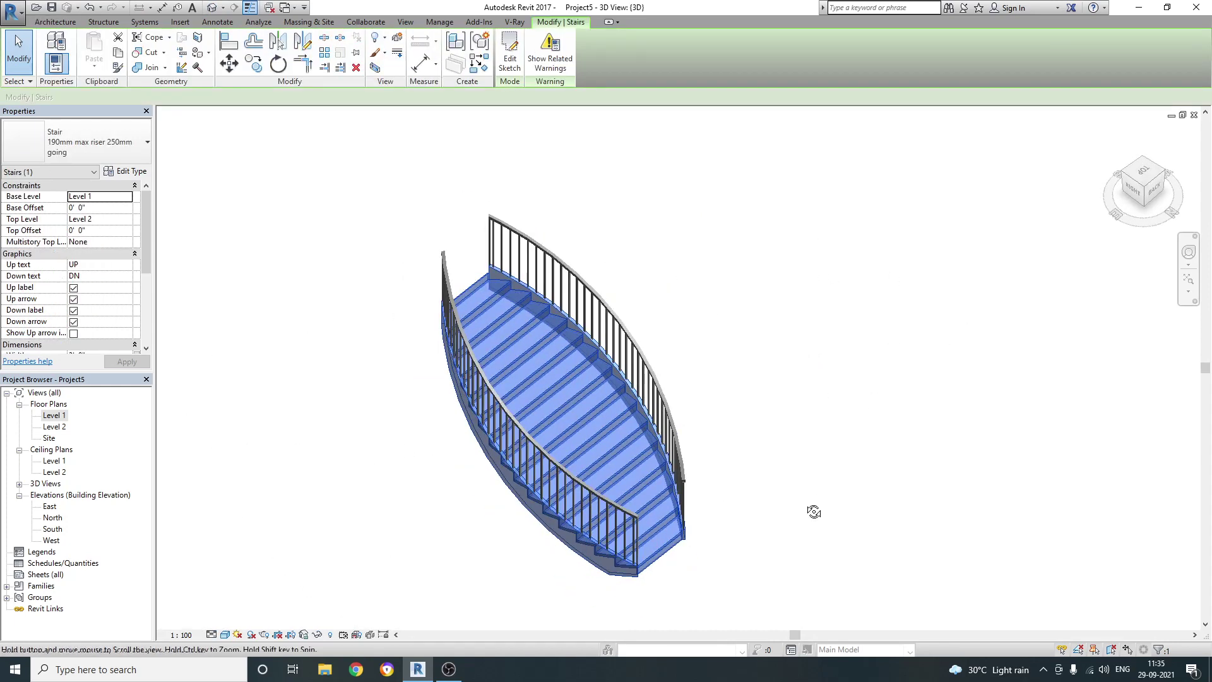
pyautogui.moveTo(812, 509)
pyautogui.keyDown('shift'); pyautogui.mouseDown(button='middle')
pyautogui.moveTo(764, 404)
pyautogui.moveTo(821, 295)
pyautogui.moveTo(731, 452)
pyautogui.moveTo(748, 490)
pyautogui.moveTo(747, 316)
pyautogui.moveTo(919, 421)
pyautogui.moveTo(785, 552)
pyautogui.mouseUp(button='middle'); pyautogui.keyUp('shift')
pyautogui.click(730, 453)
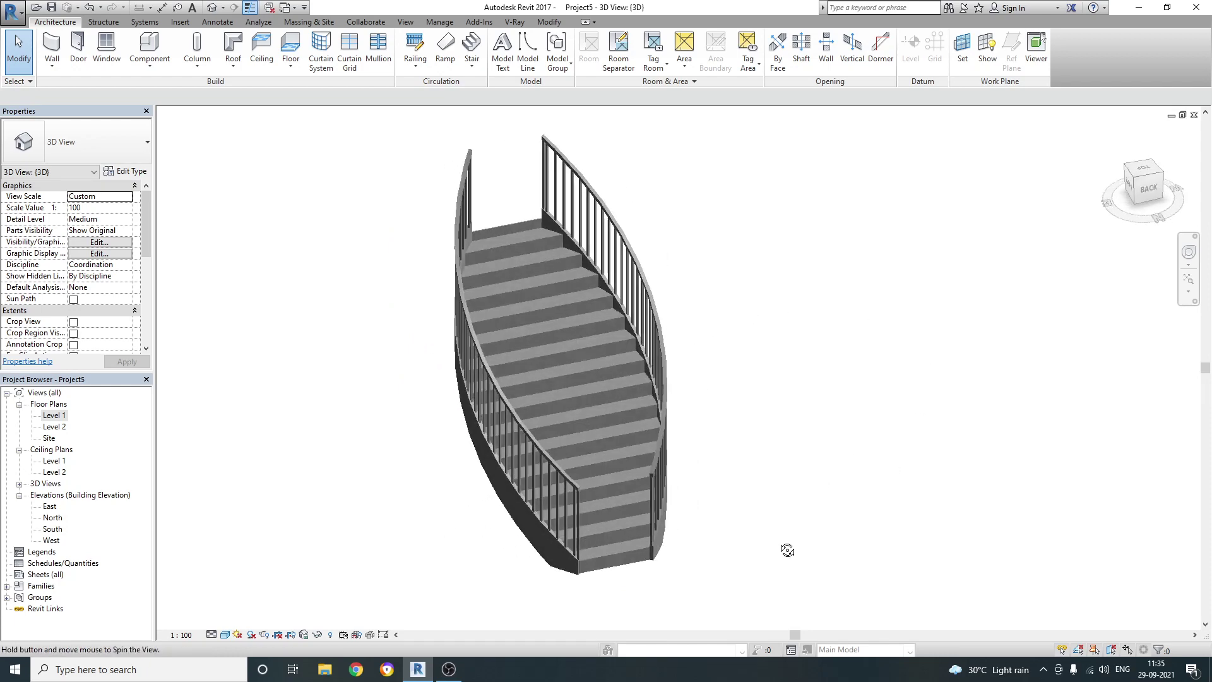
pyautogui.keyDown('shift'); pyautogui.moveTo(517, 317); pyautogui.dragTo(548, 282, button='middle'); pyautogui.keyUp('shift')
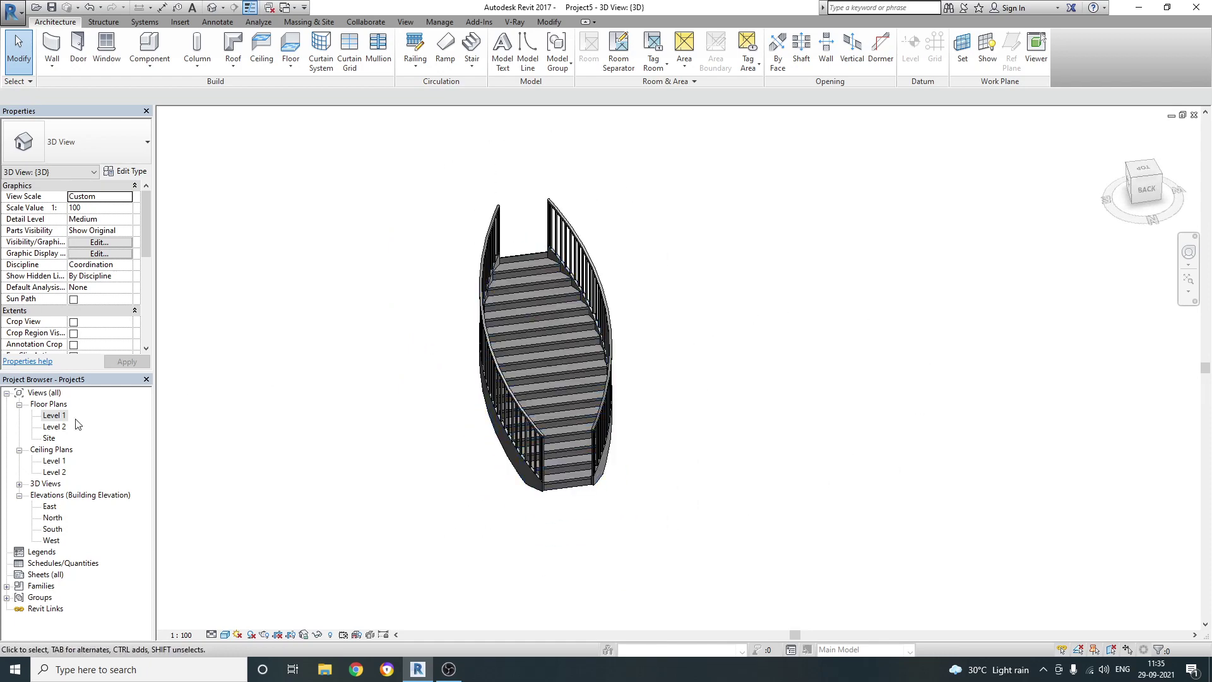
pyautogui.doubleClick(59, 417)
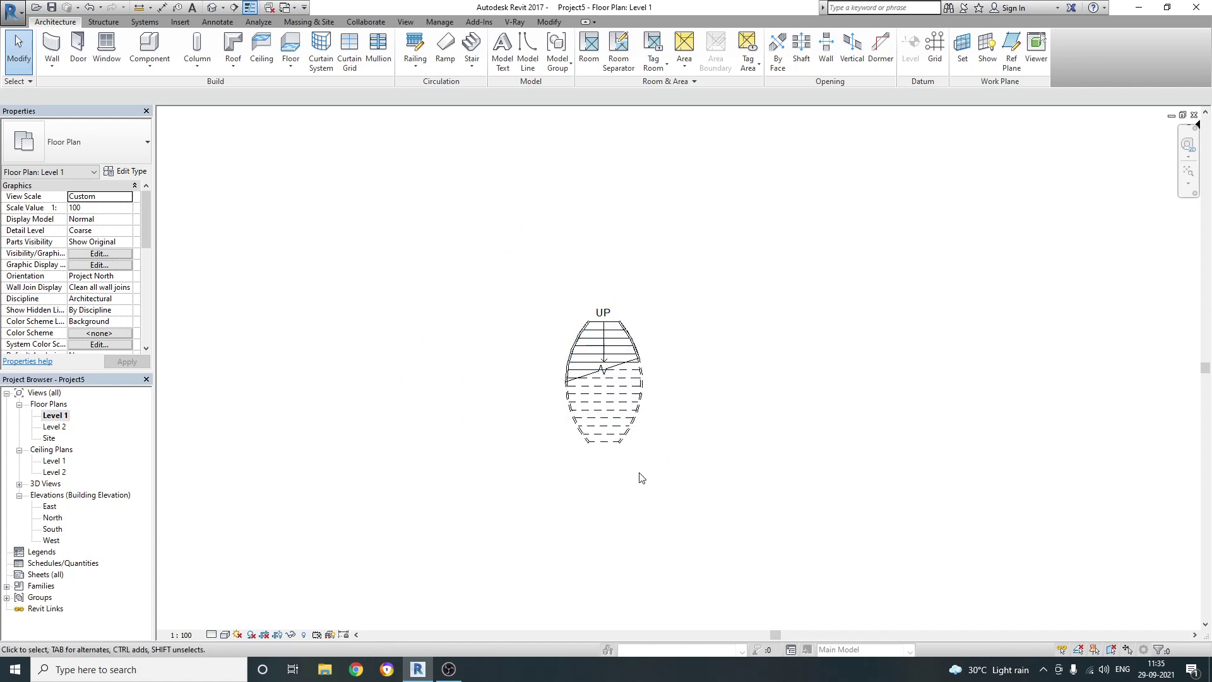
# Step: Select the curved stair on Level 1 and delete it
pyautogui.moveTo(640, 478); pyautogui.dragTo(531, 339)
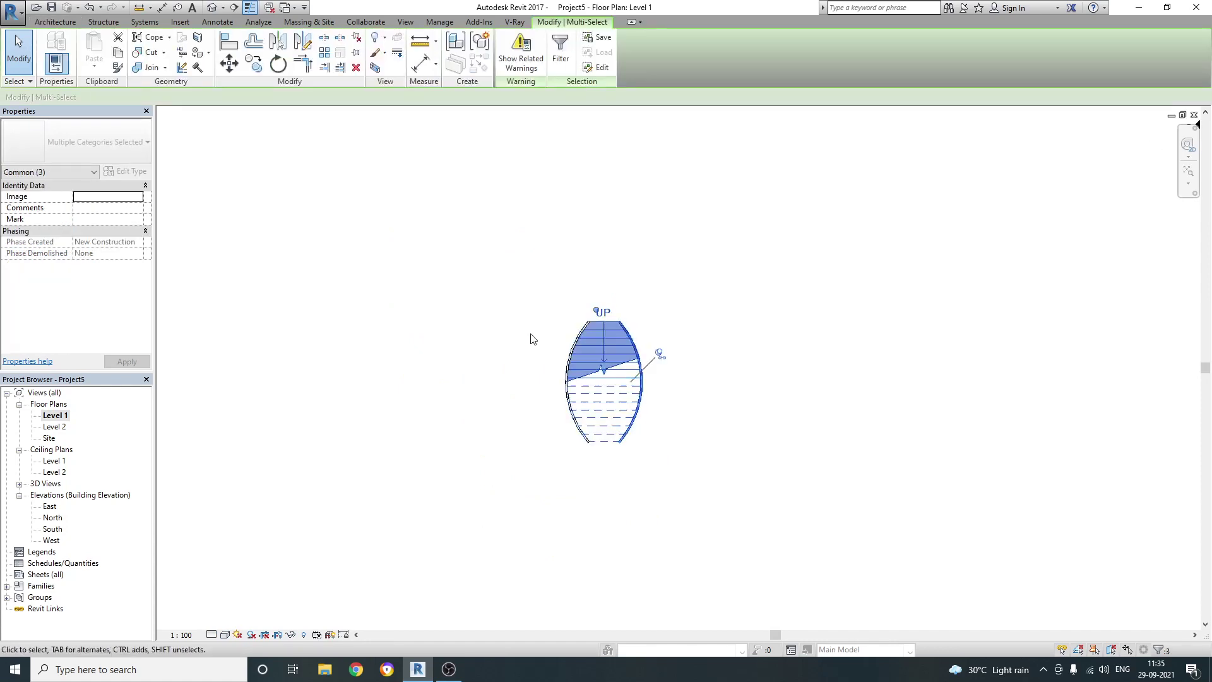
pyautogui.scroll(-2, 505, 370)
pyautogui.click(730, 446)
pyautogui.scroll(1, 593, 401)
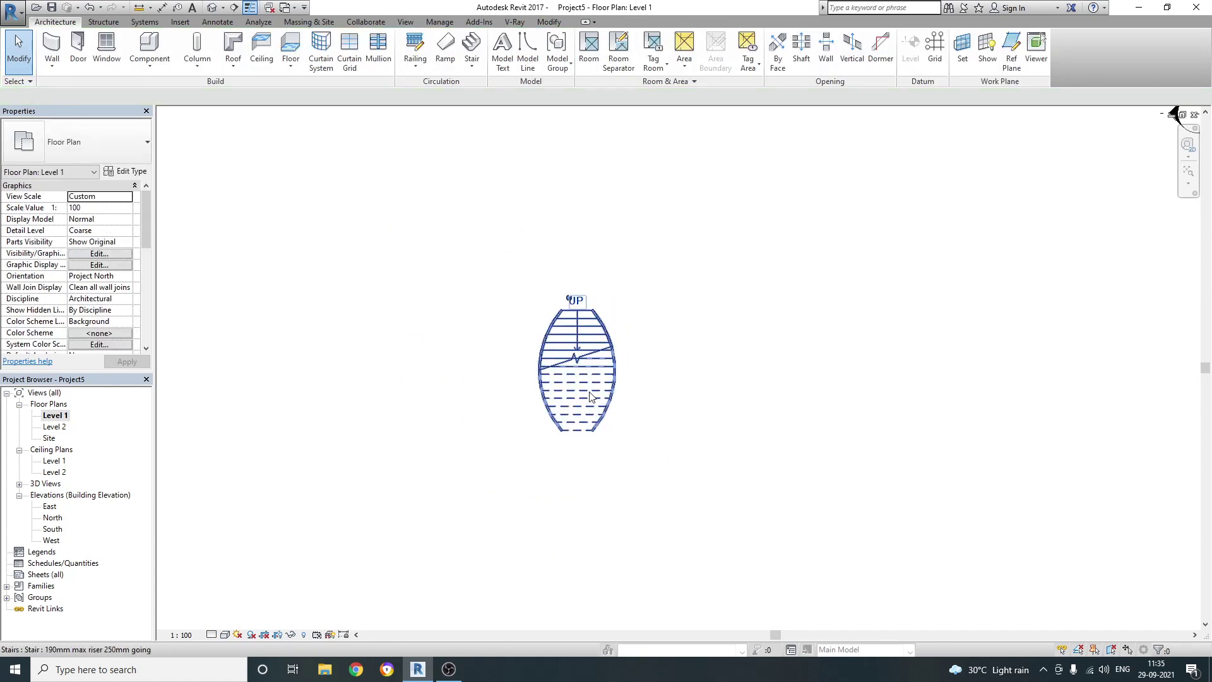
pyautogui.click(588, 379)
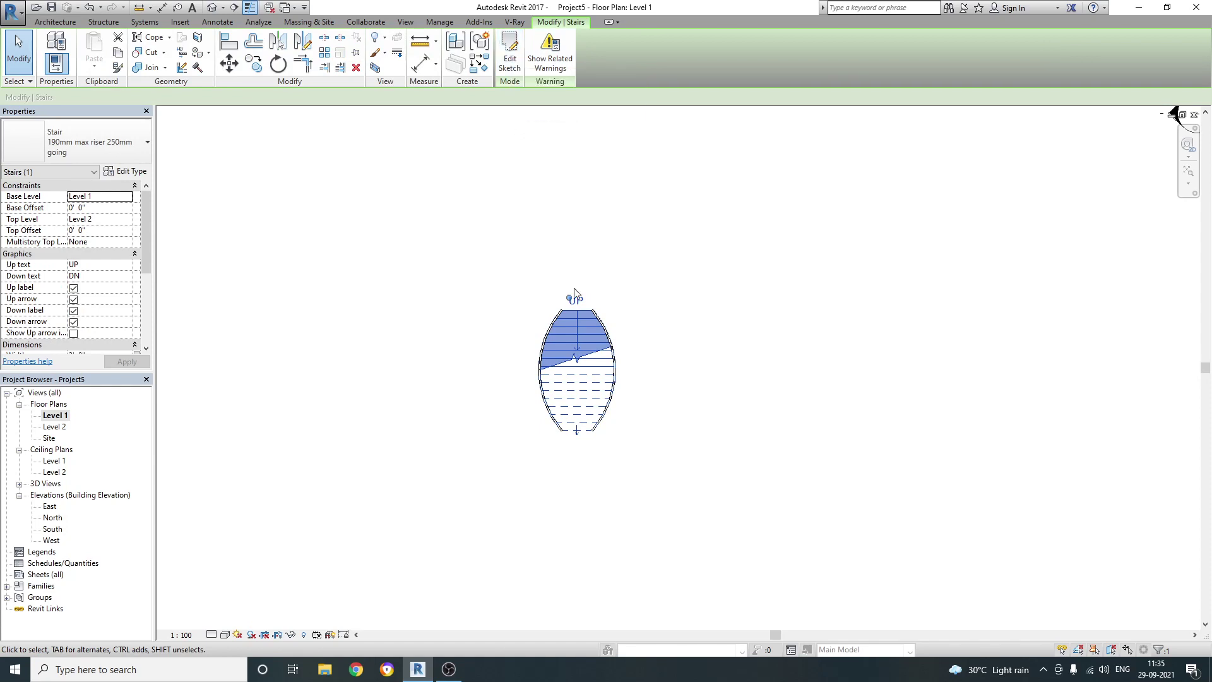
pyautogui.click(460, 252)
pyautogui.click(581, 348)
pyautogui.press('Delete')
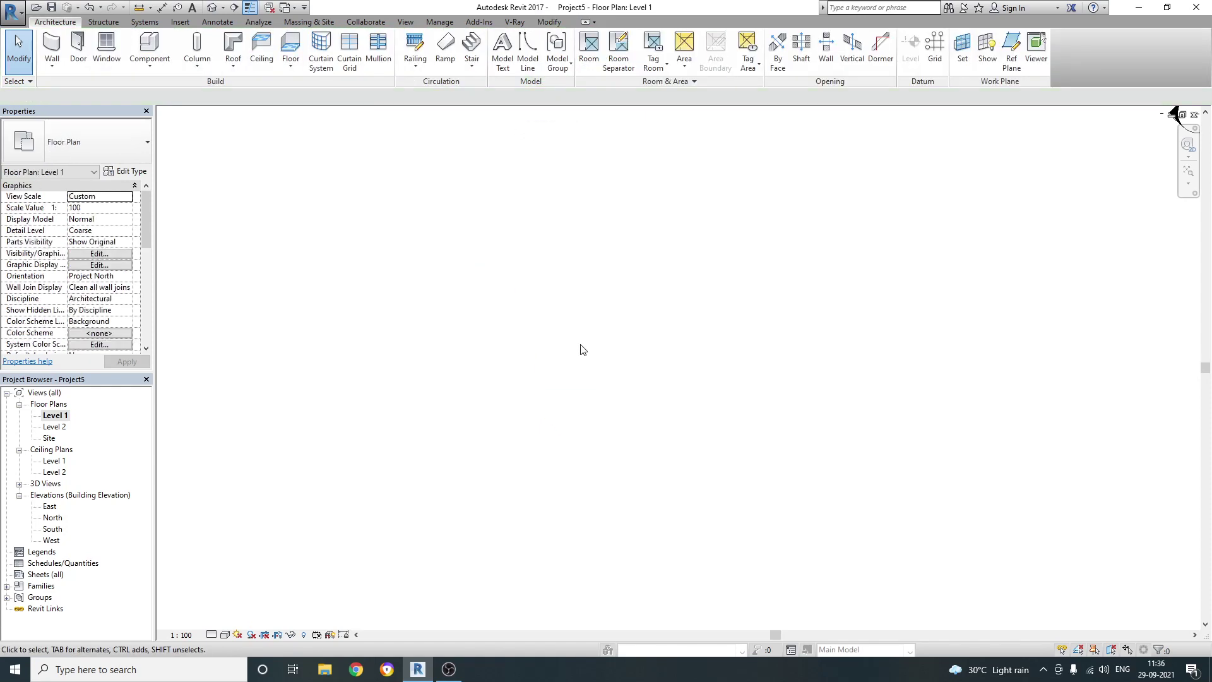
# Step: Start a new Stair by Sketch, cancelling once and restarting it
pyautogui.click(467, 71)
pyautogui.click(480, 115)
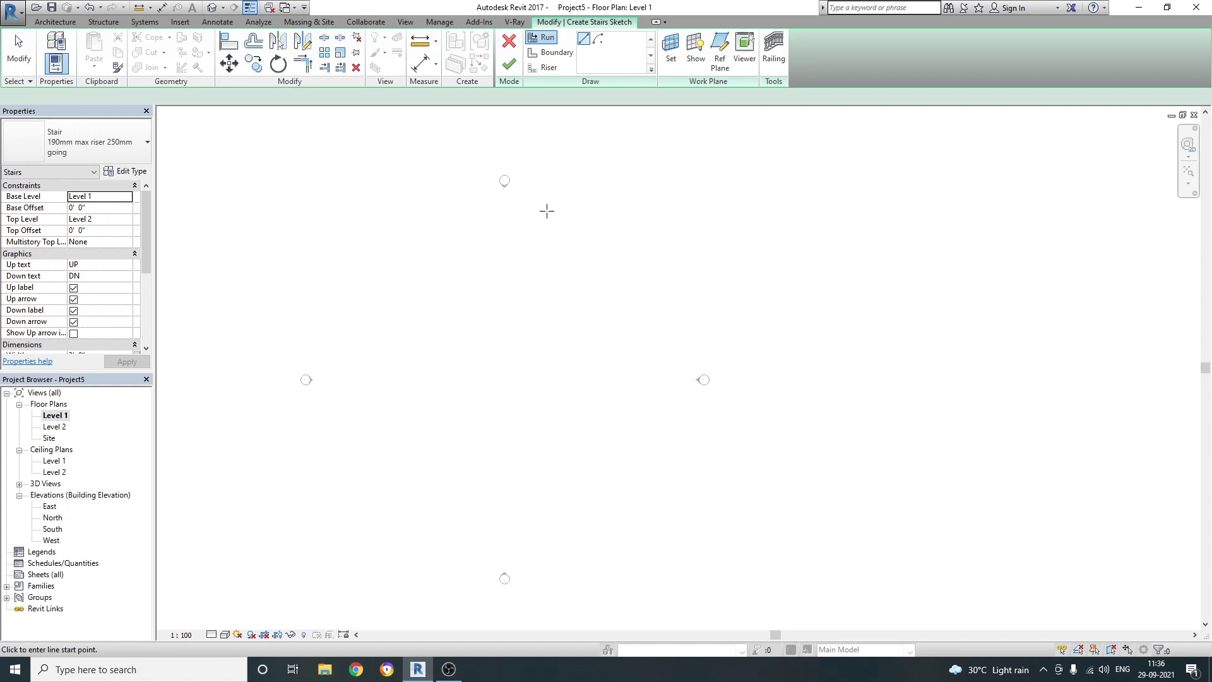
pyautogui.click(509, 42)
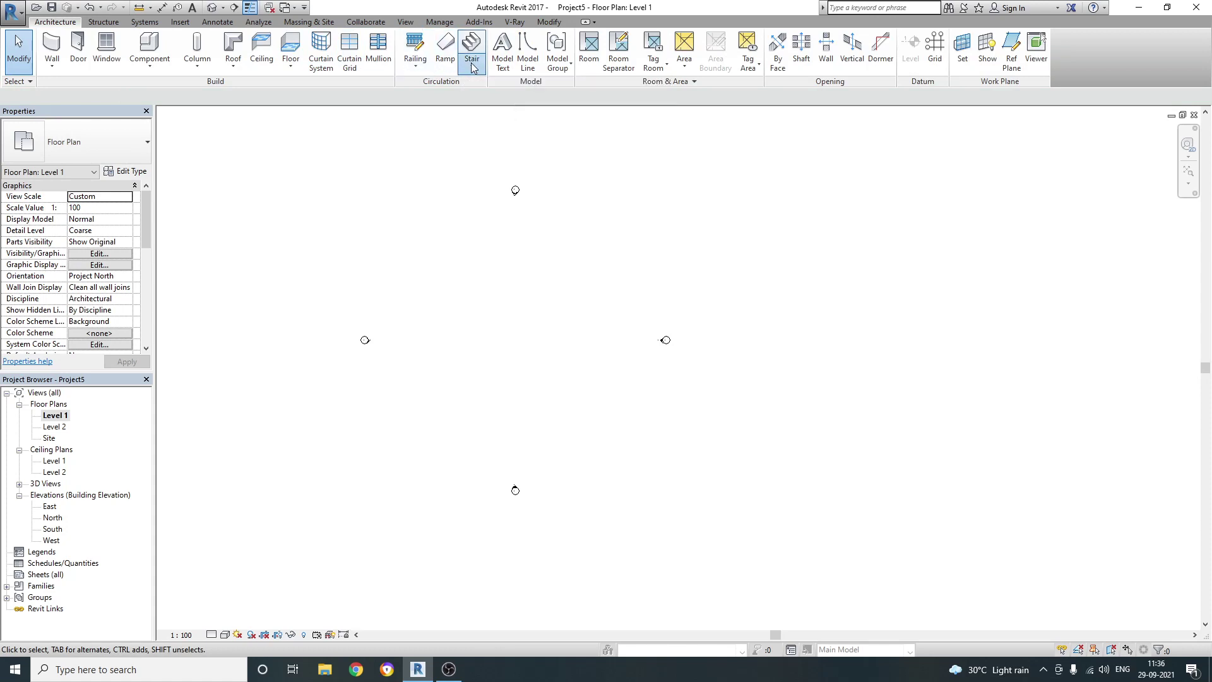
pyautogui.click(472, 66)
pyautogui.click(512, 114)
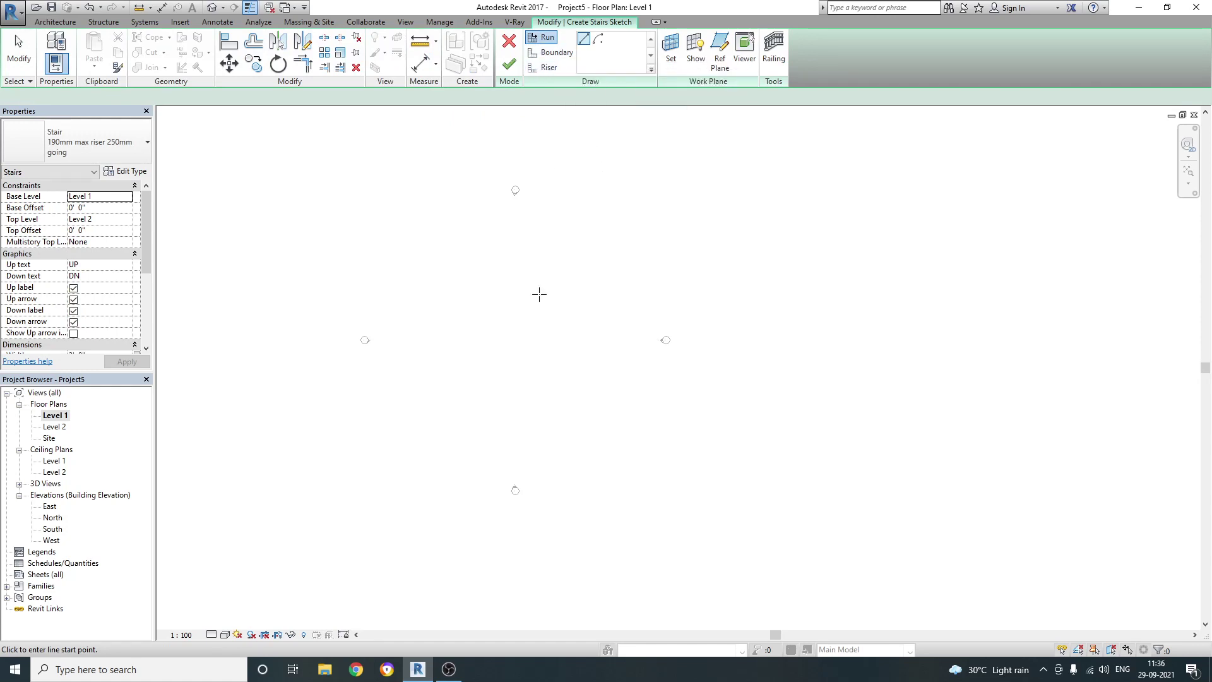
# Step: Sketch a vertical boundary line for the first stair run
pyautogui.click(564, 53)
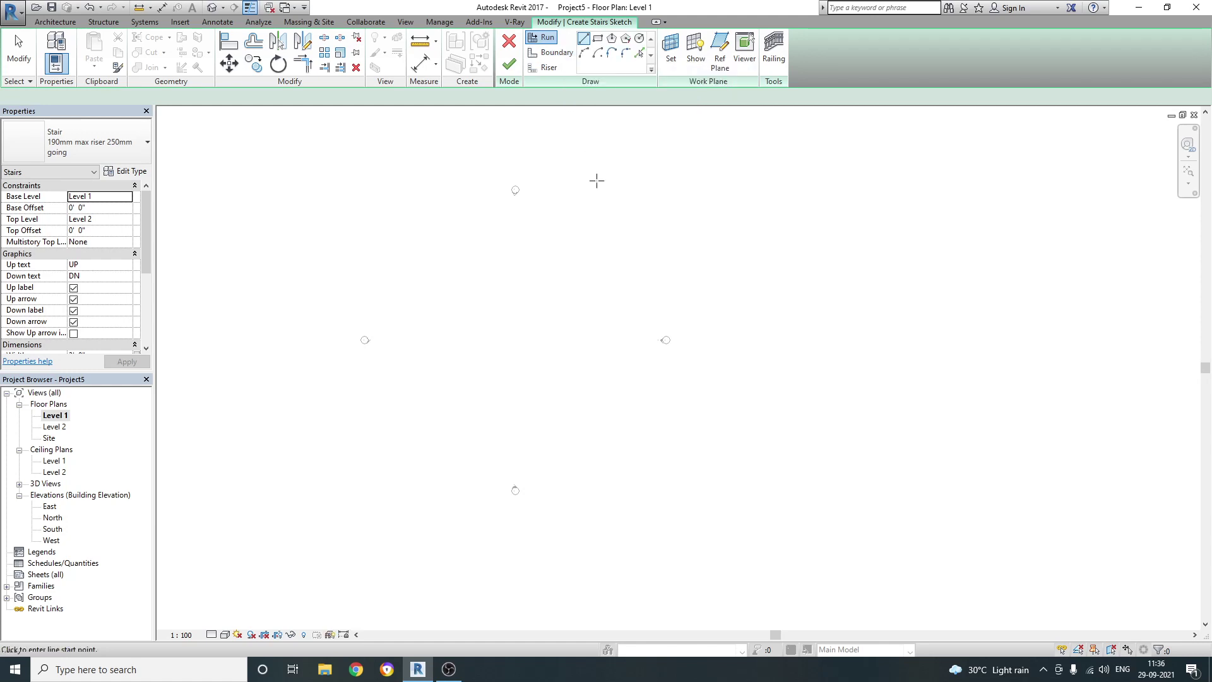
pyautogui.click(537, 415)
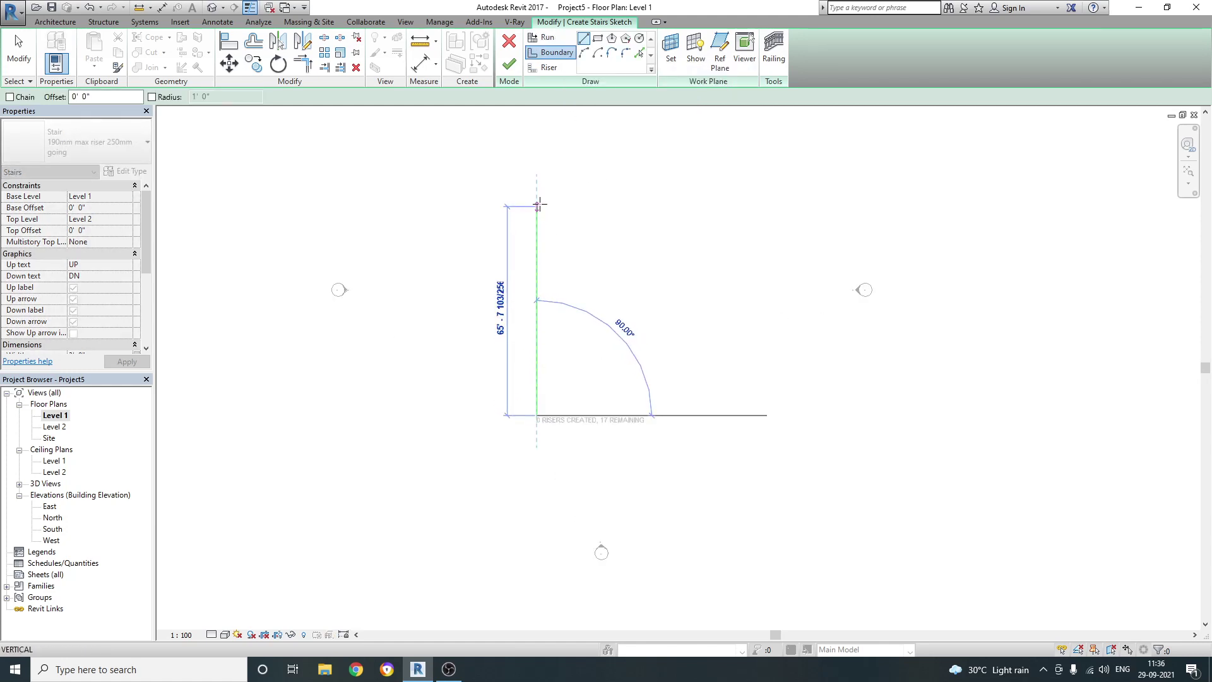
pyautogui.click(538, 196)
pyautogui.press('Escape')
pyautogui.press('Escape')
pyautogui.scroll(1, 547, 367)
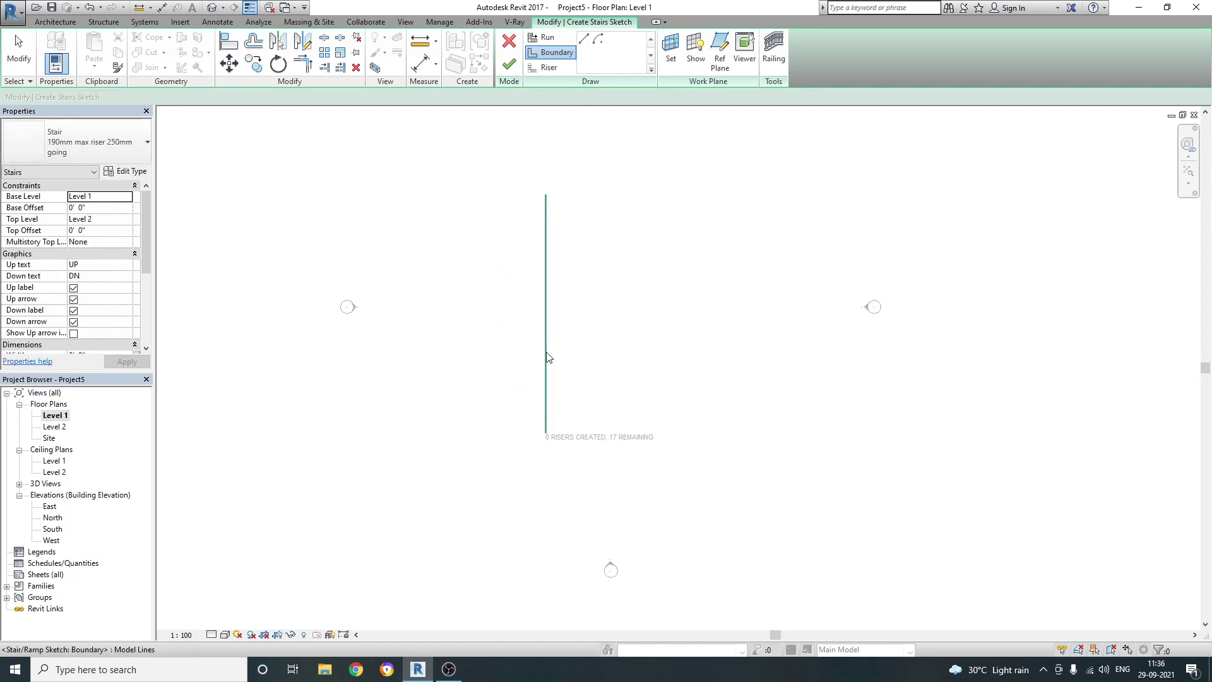
pyautogui.scroll(2, 546, 366)
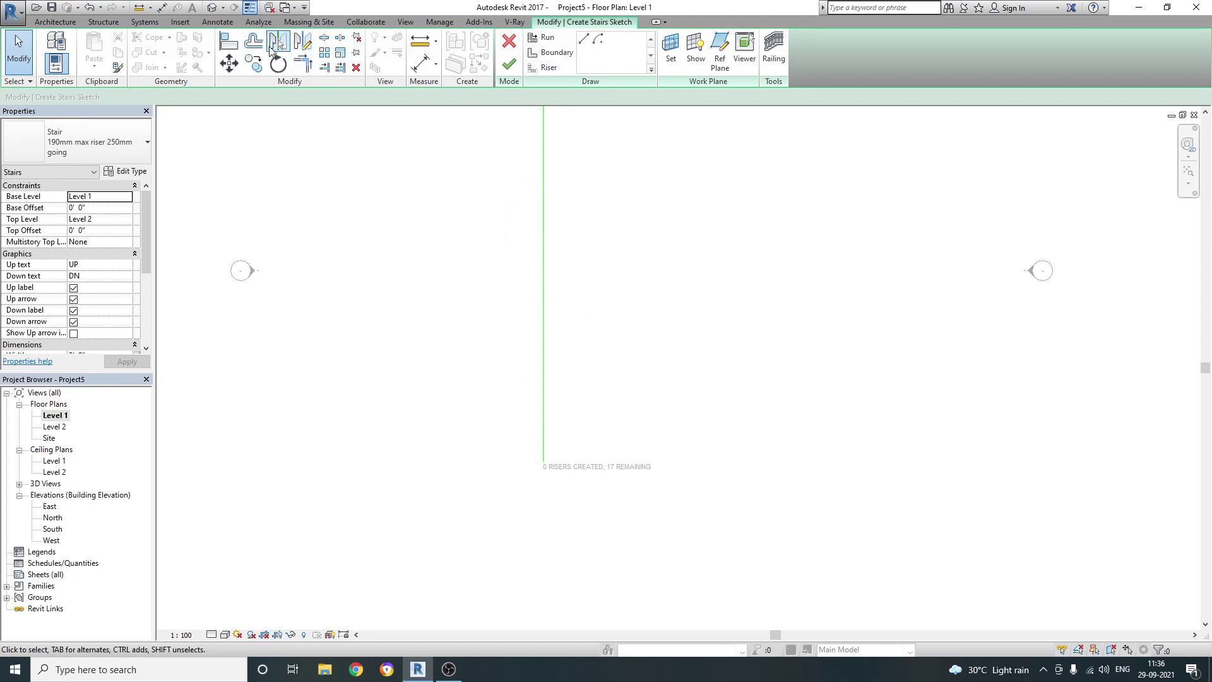
# Step: Offset-copy the boundary 4' 0" as a parallel second boundary and adjust the spacing
pyautogui.click(253, 42)
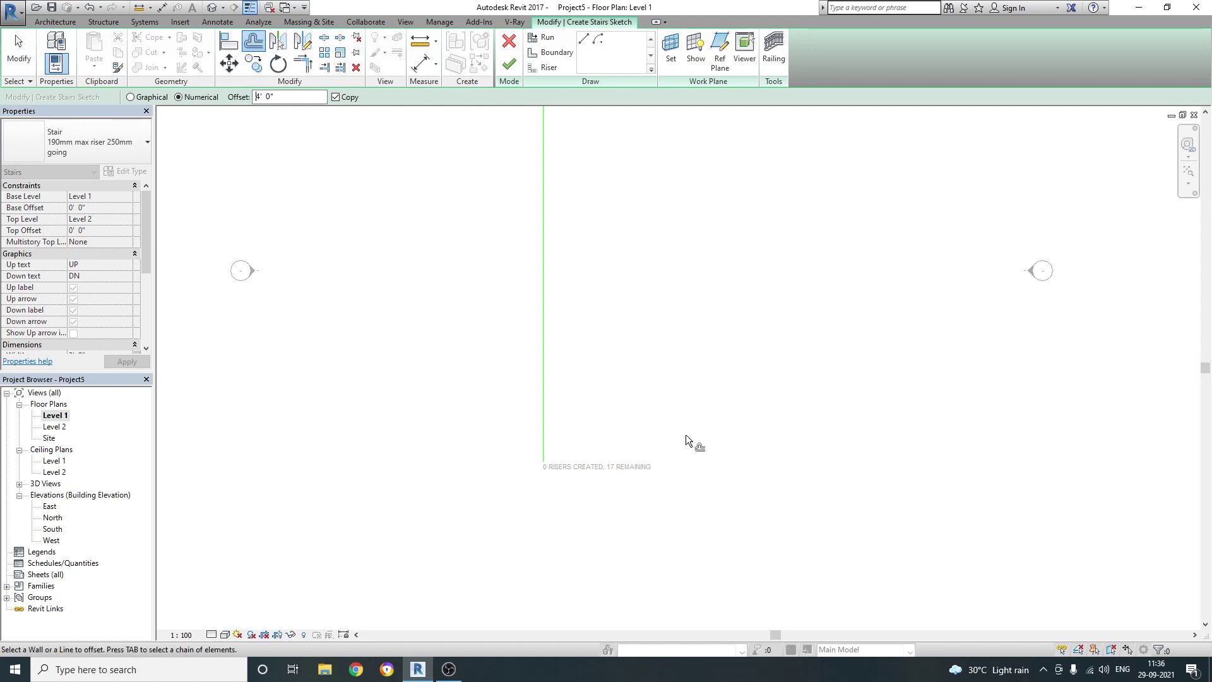
pyautogui.click(545, 281)
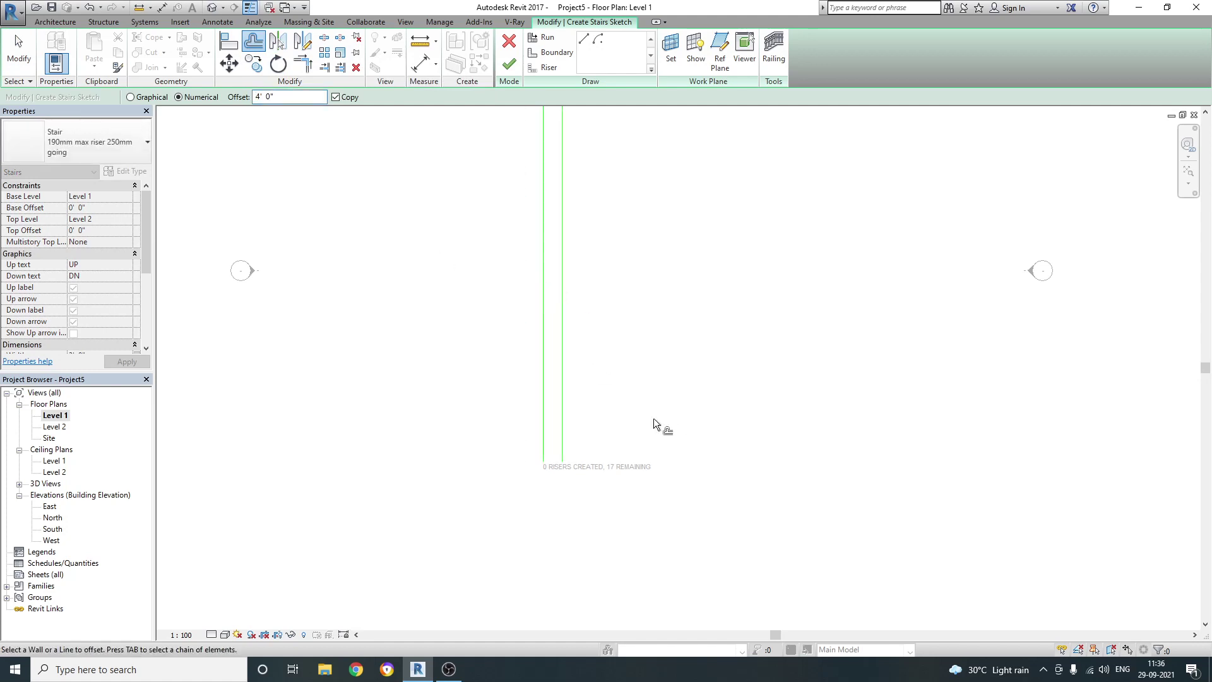
pyautogui.scroll(2, 578, 447)
pyautogui.scroll(1, 556, 410)
pyautogui.press('Escape')
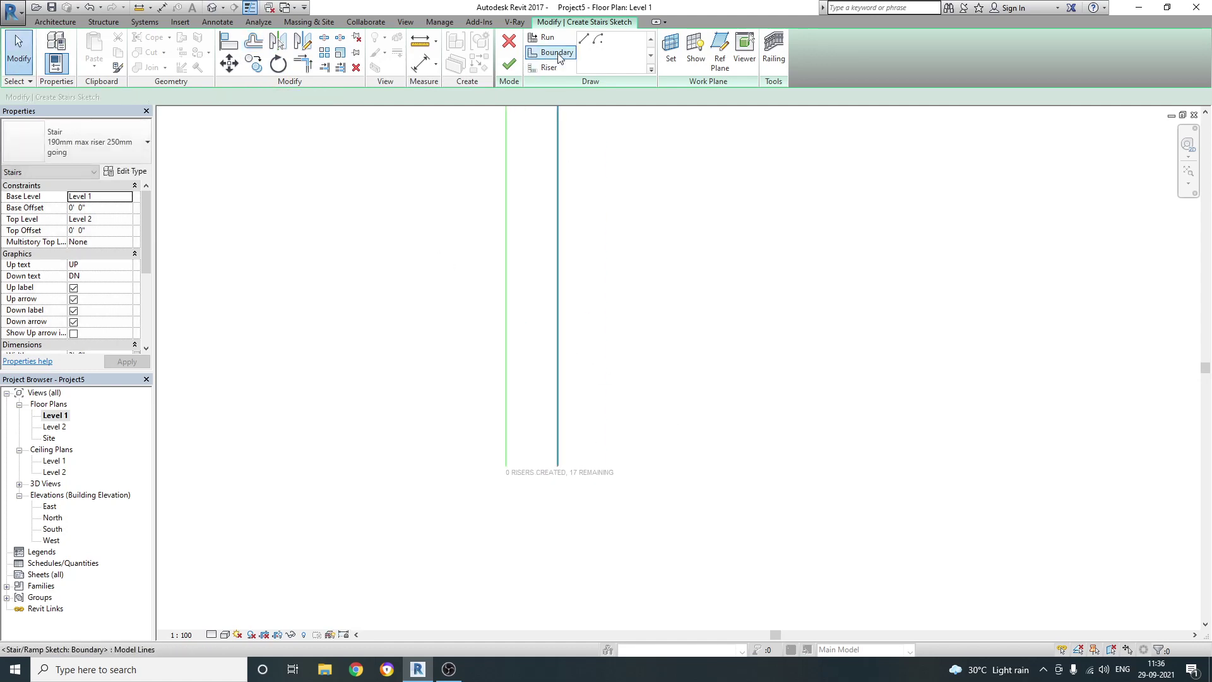
pyautogui.moveTo(506, 442); pyautogui.dragTo(479, 443)
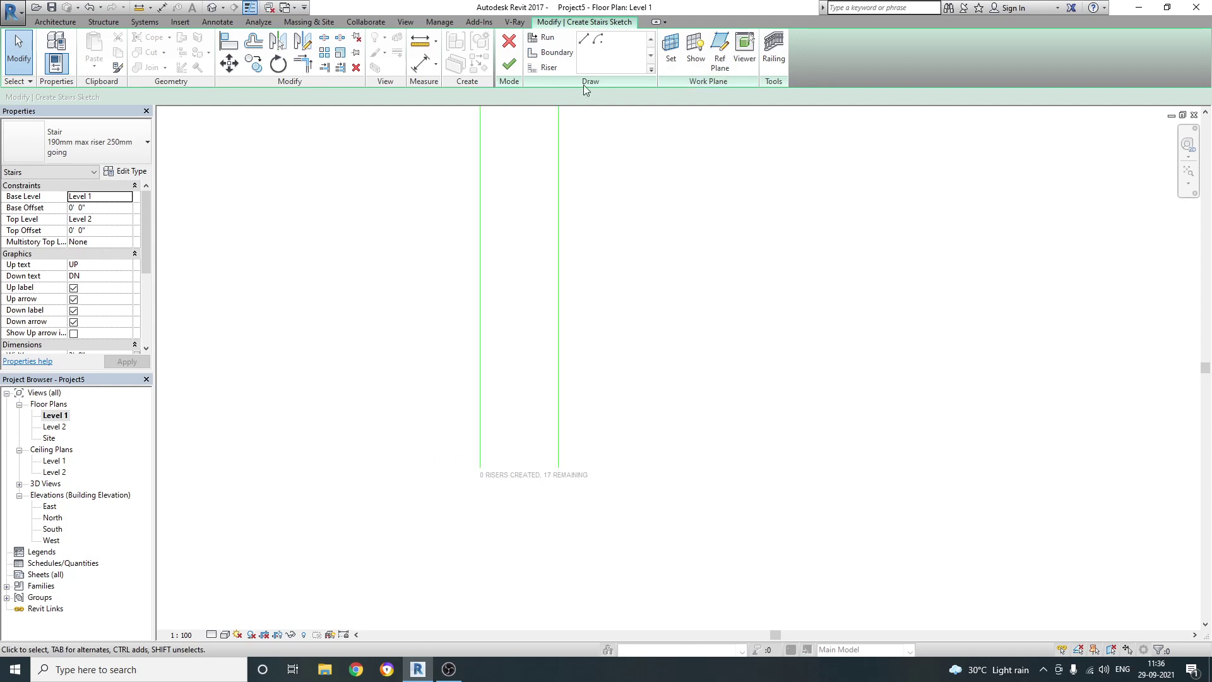
# Step: Draw the bottom riser line across the stair run
pyautogui.click(546, 67)
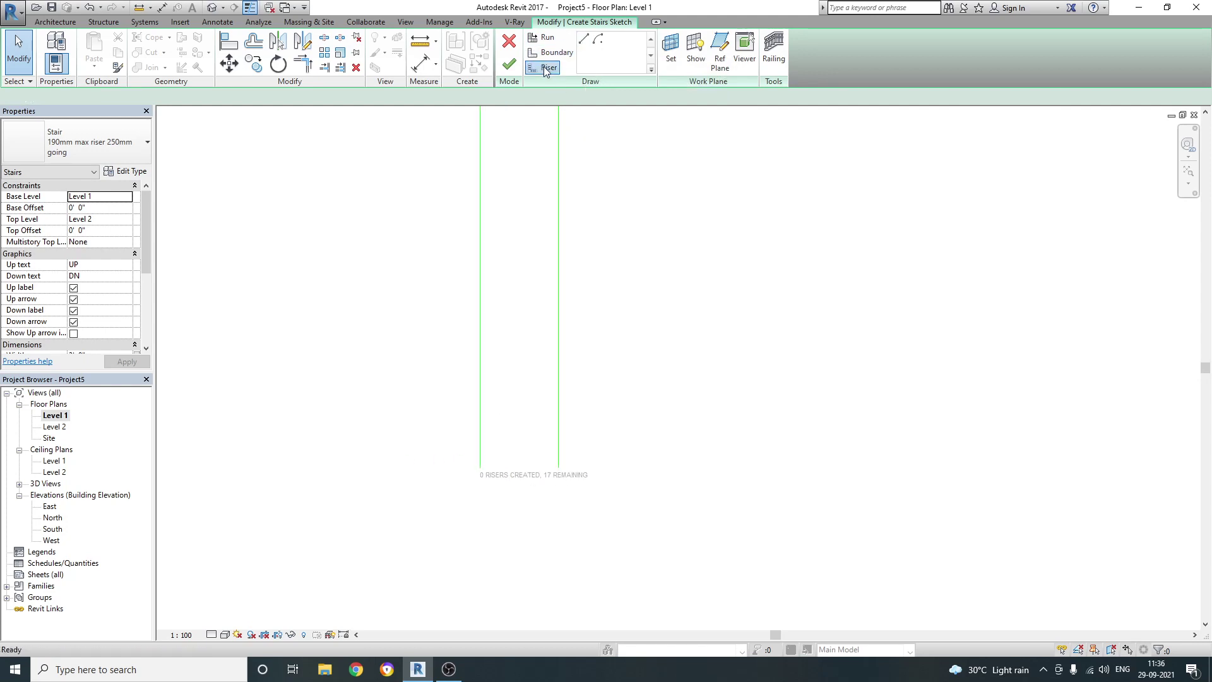
pyautogui.scroll(1, 490, 480)
pyautogui.scroll(1, 496, 480)
pyautogui.click(468, 477)
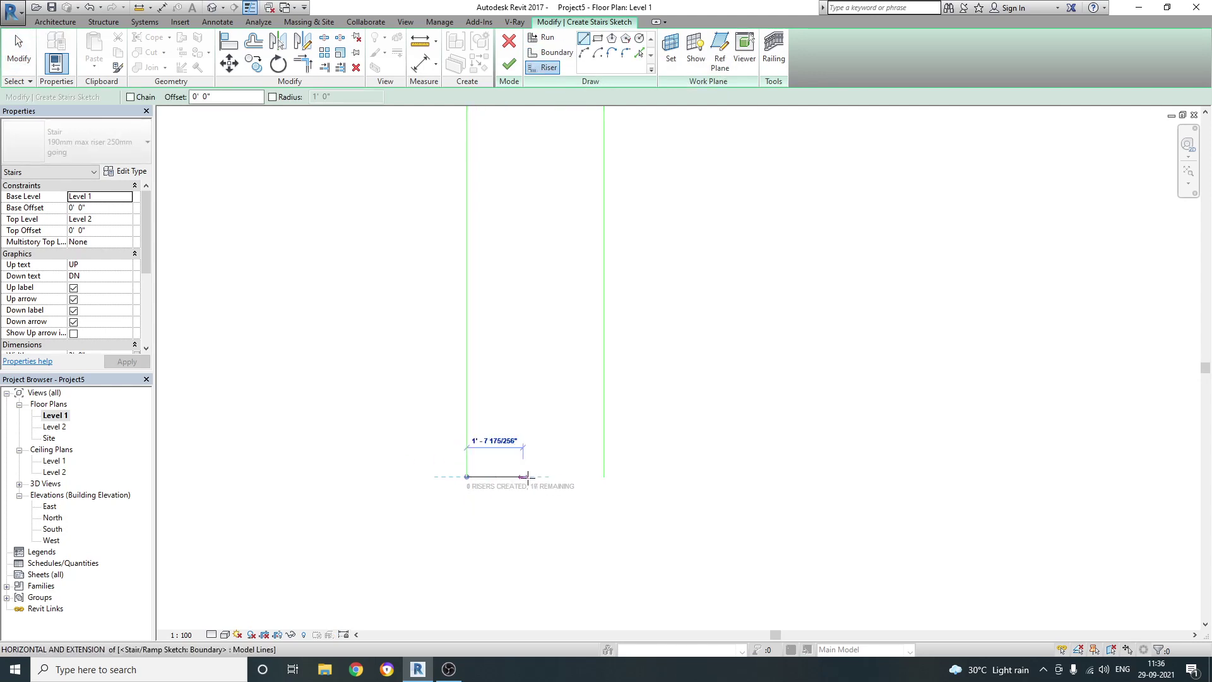
pyautogui.click(604, 477)
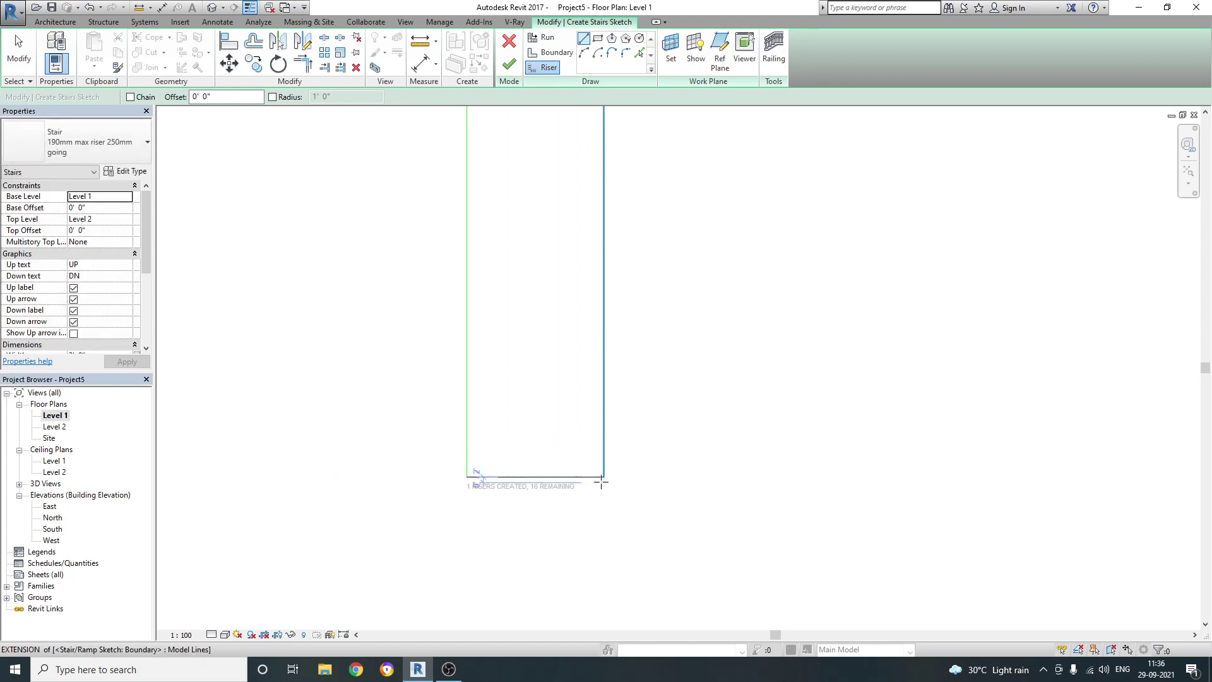
pyautogui.press('Escape')
pyautogui.press('Escape')
# Step: Try a 10 offset copy of the bottom riser, then delete the misplaced riser
pyautogui.press('o')
pyautogui.press('f')
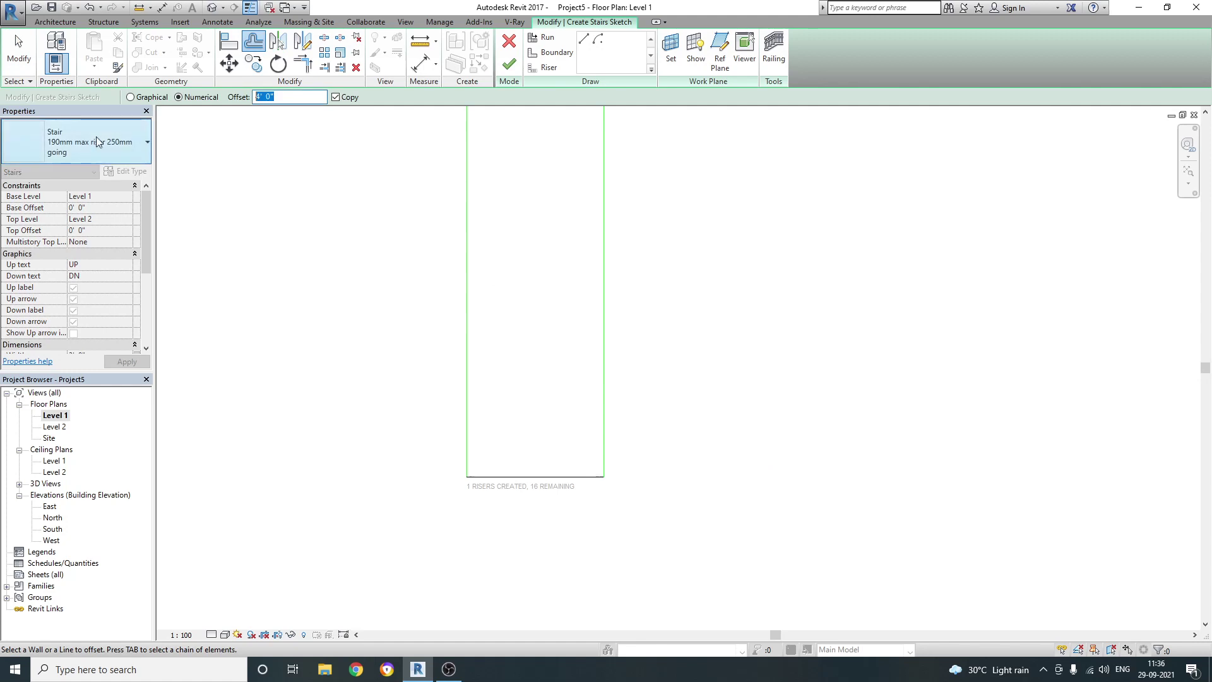
pyautogui.write('10')
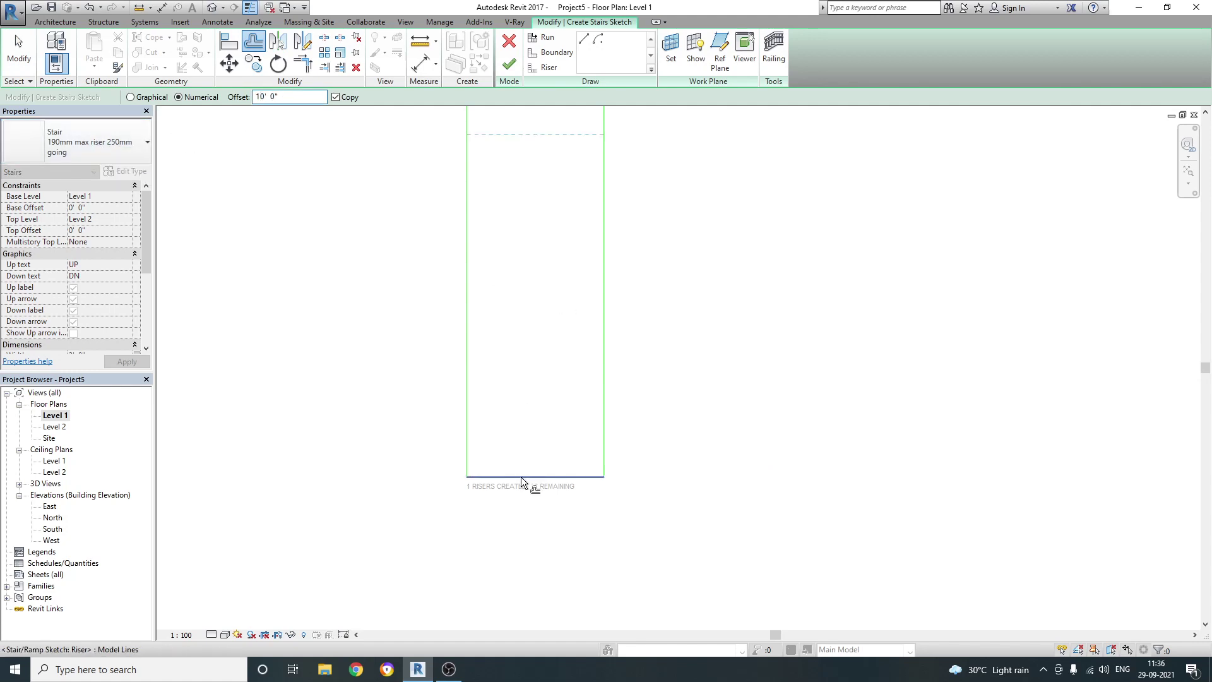
pyautogui.click(521, 474)
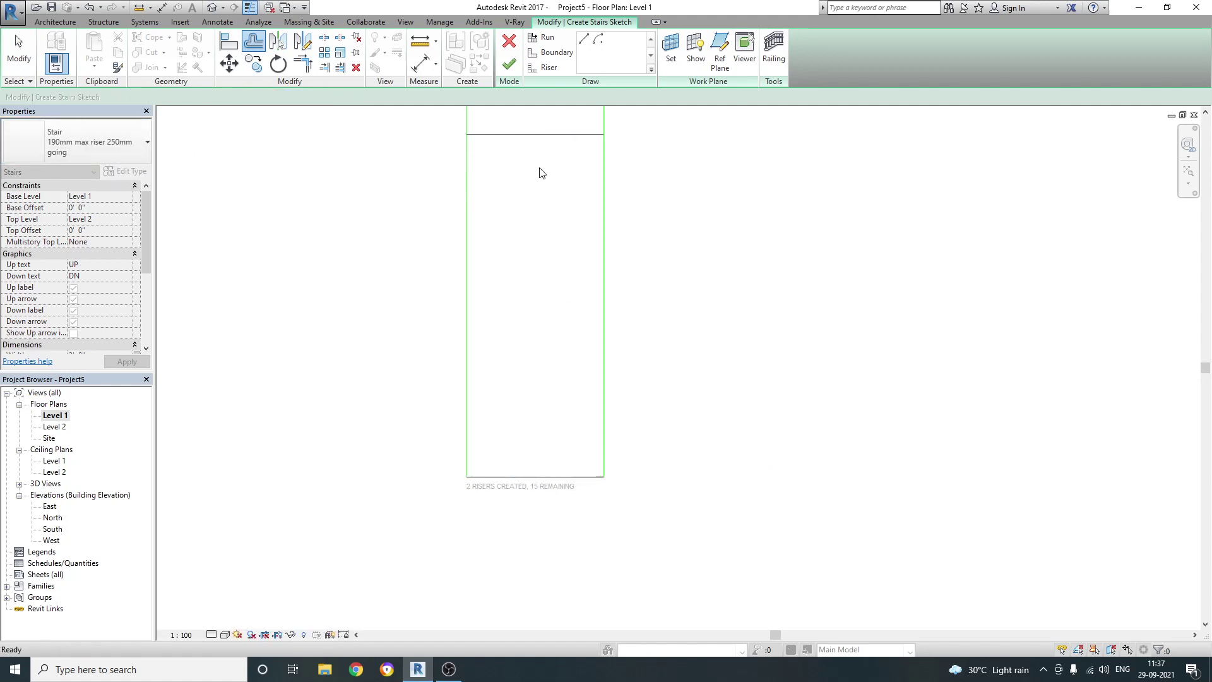
pyautogui.press('Escape')
pyautogui.click(528, 134)
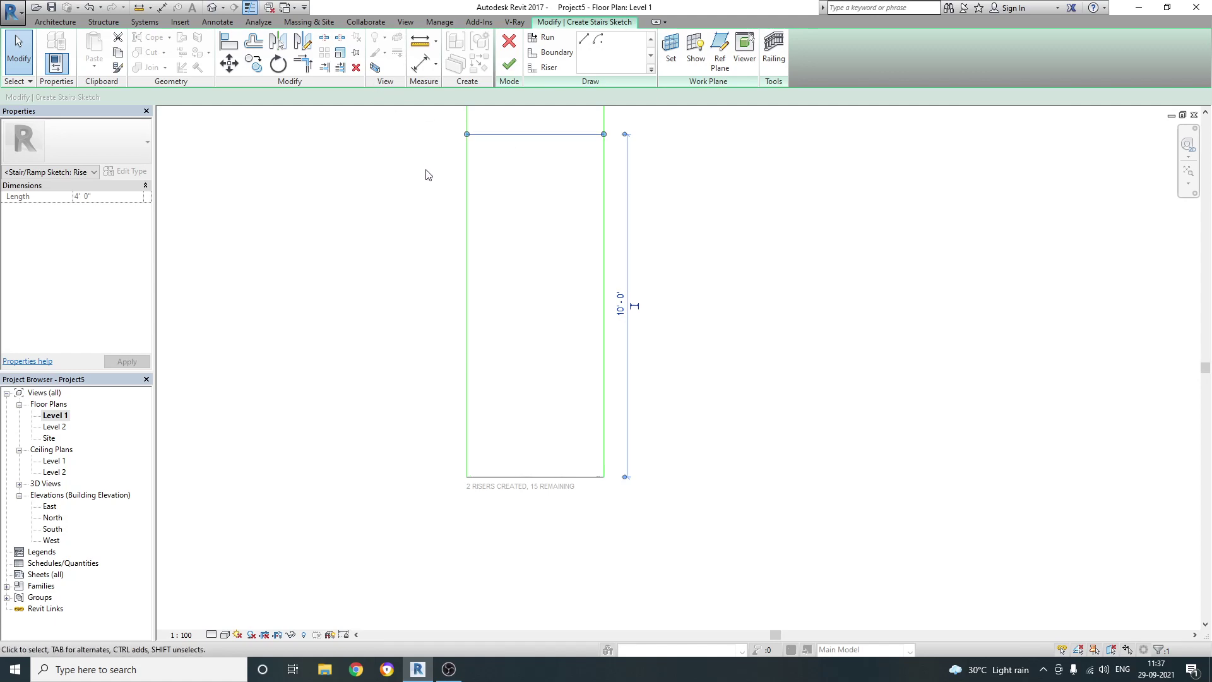
pyautogui.press('Delete')
# Step: Offset-copy risers upward every 0' 10" until 8 risers are created
pyautogui.click(255, 43)
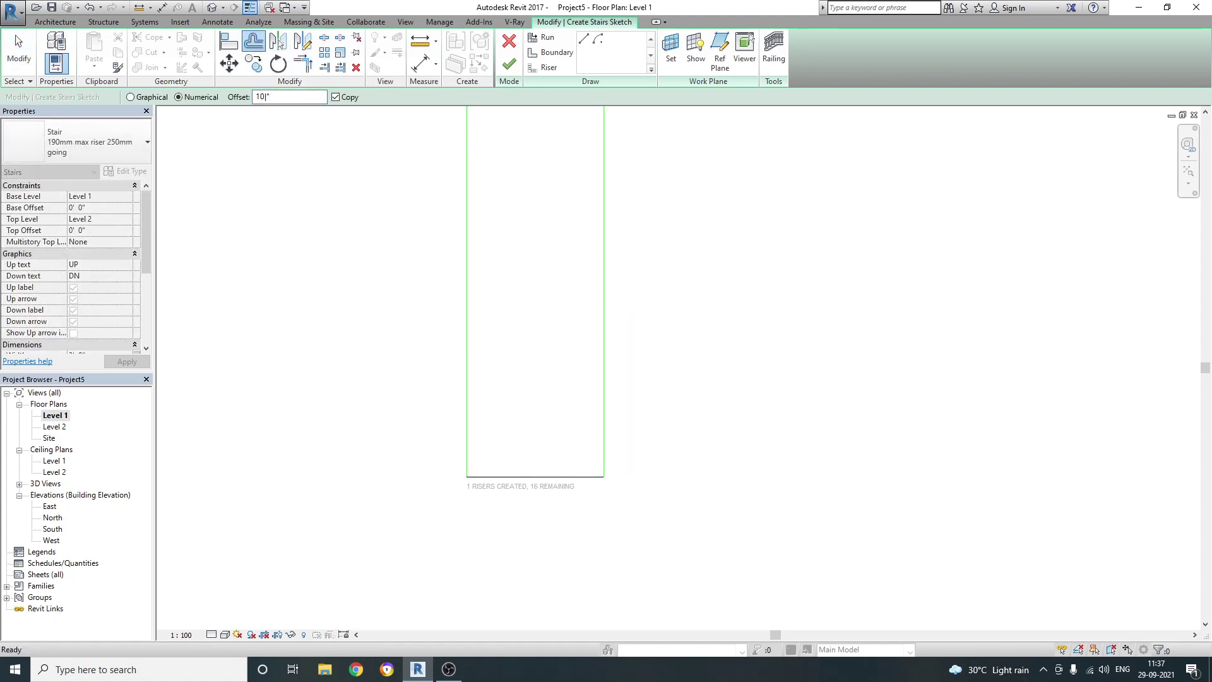
pyautogui.press('Return')
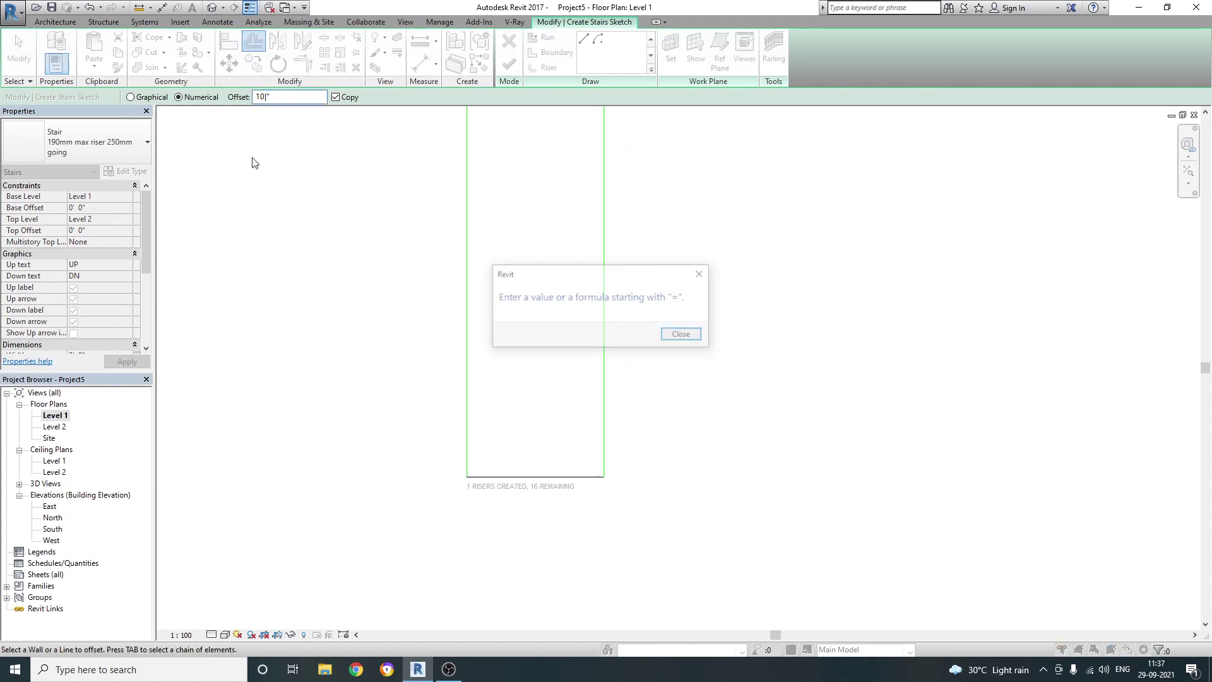
pyautogui.press('Return')
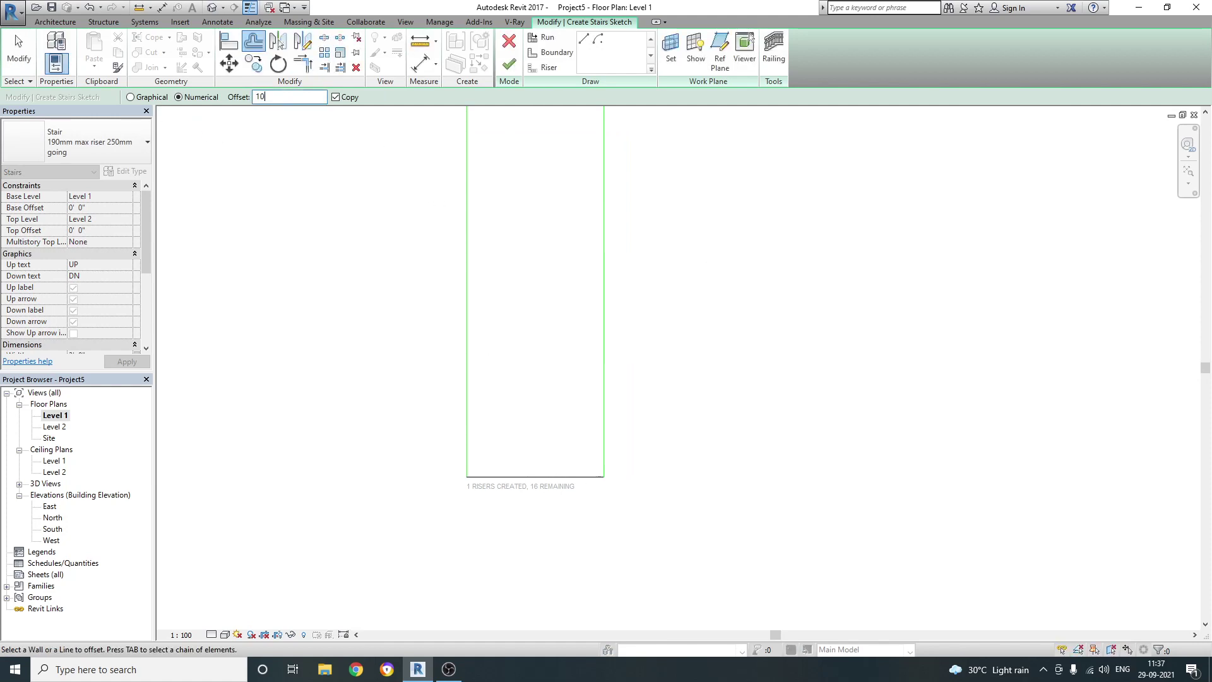
pyautogui.click(571, 473)
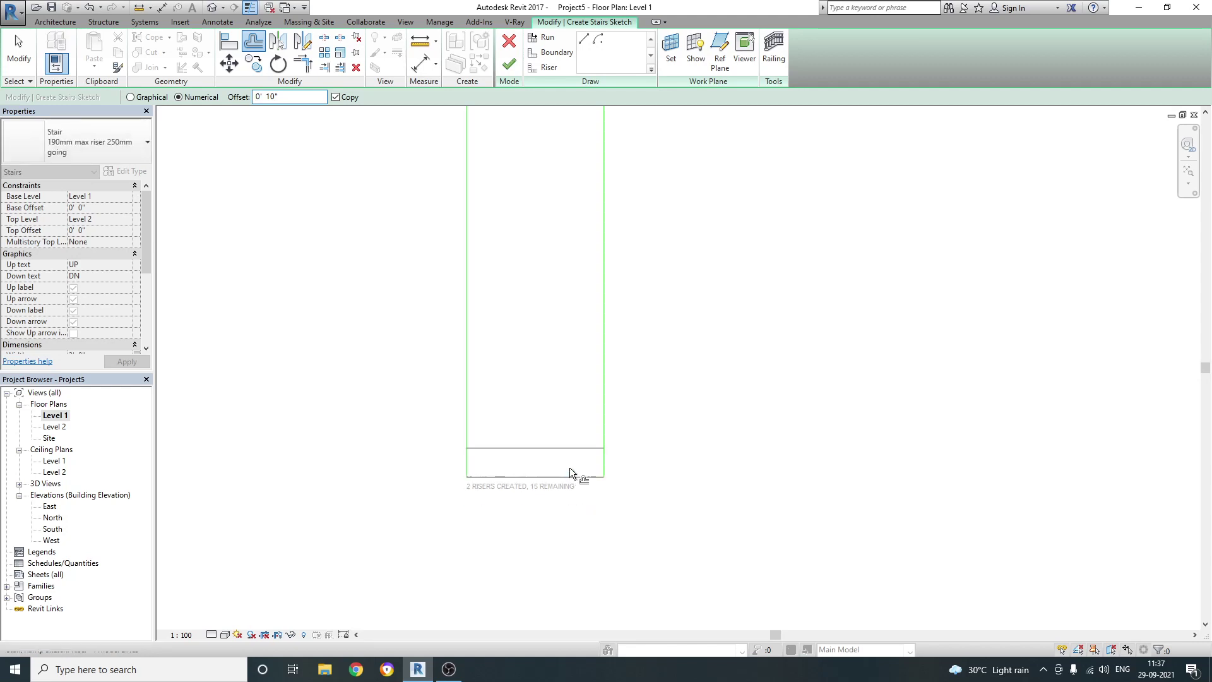
pyautogui.click(566, 447)
pyautogui.click(562, 419)
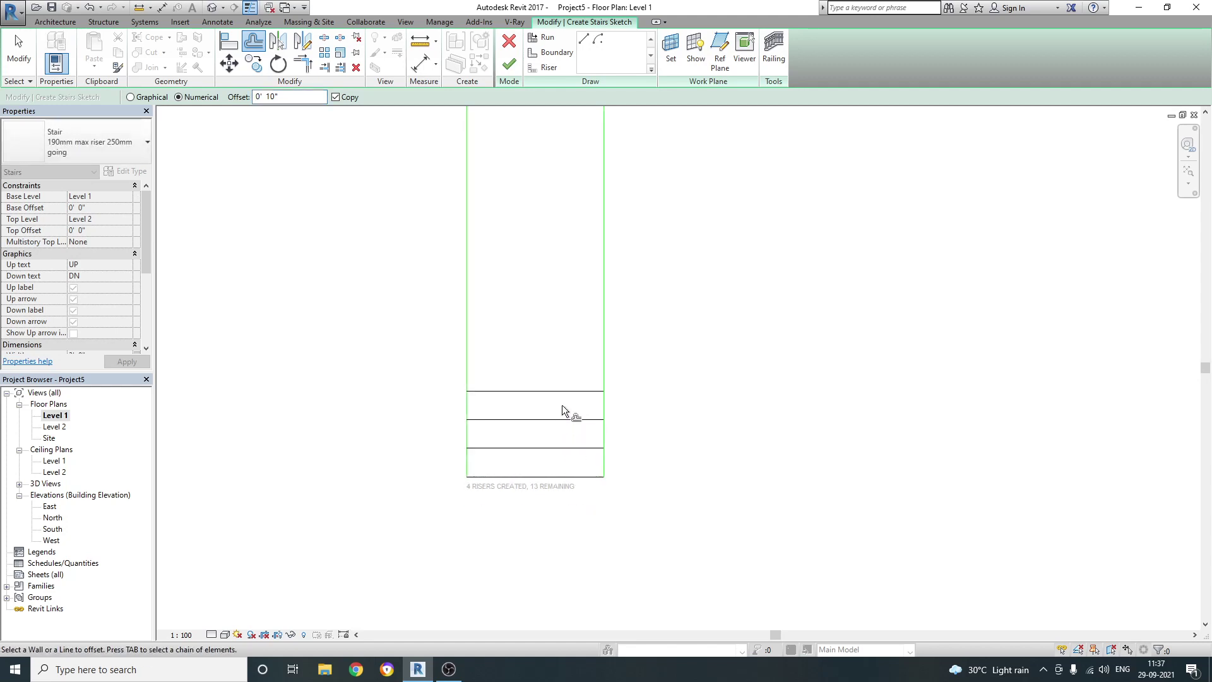
pyautogui.click(559, 390)
pyautogui.click(559, 358)
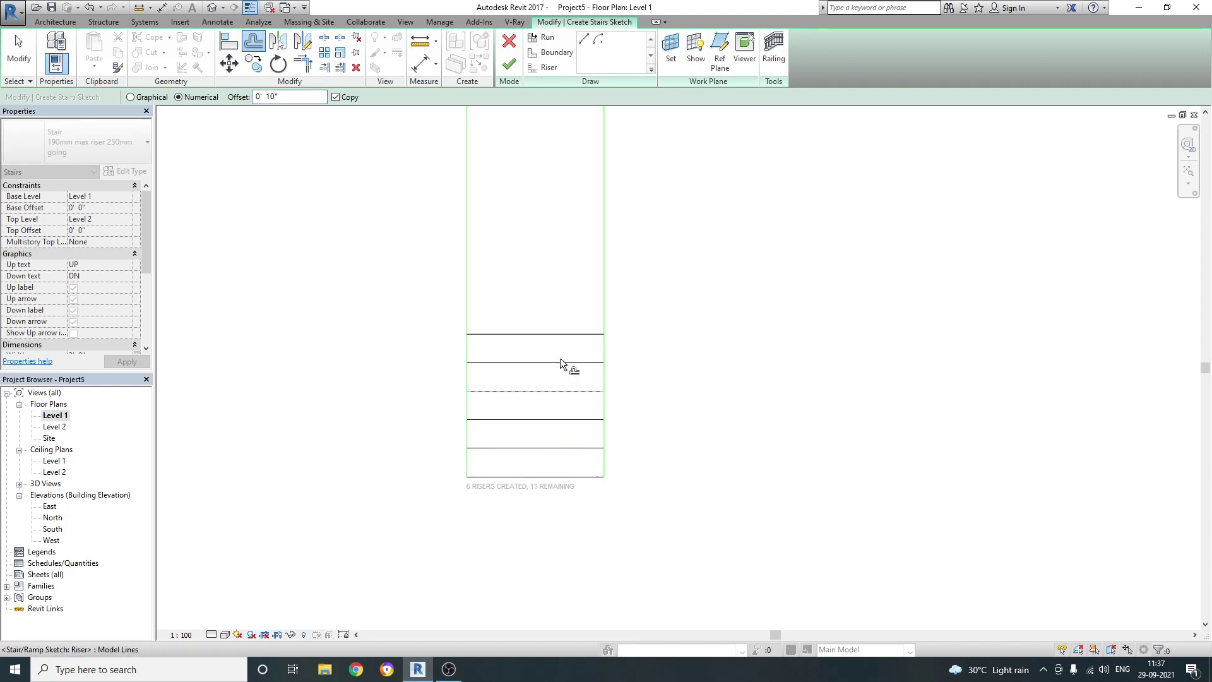
pyautogui.click(562, 331)
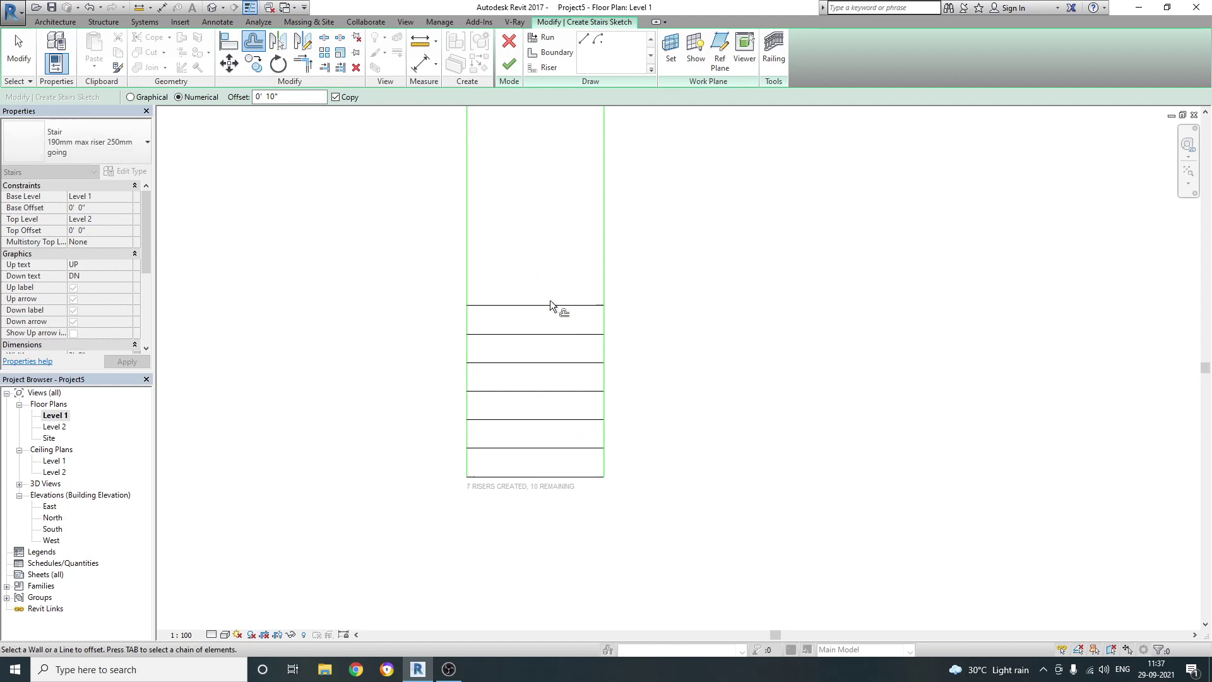
pyautogui.click(551, 301)
# Step: Sketch a horizontal landing boundary from the top riser's right end out to the right
pyautogui.scroll(-1, 496, 386)
pyautogui.press('Escape')
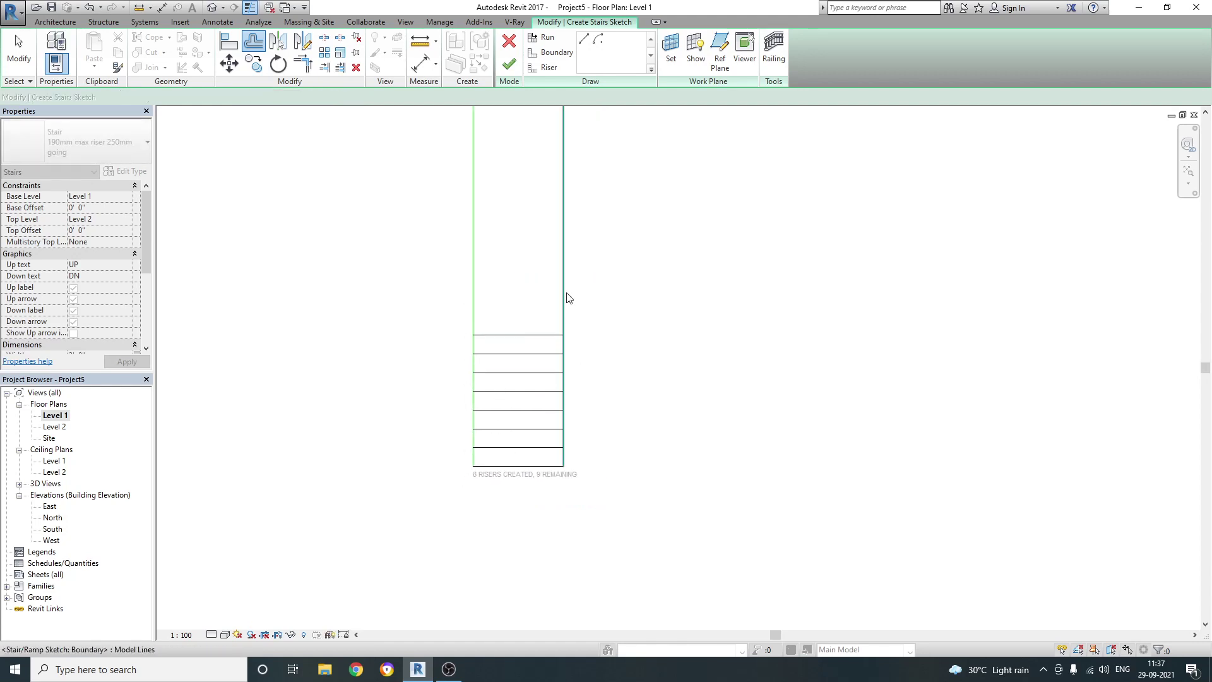
pyautogui.press('Escape')
pyautogui.scroll(1, 567, 298)
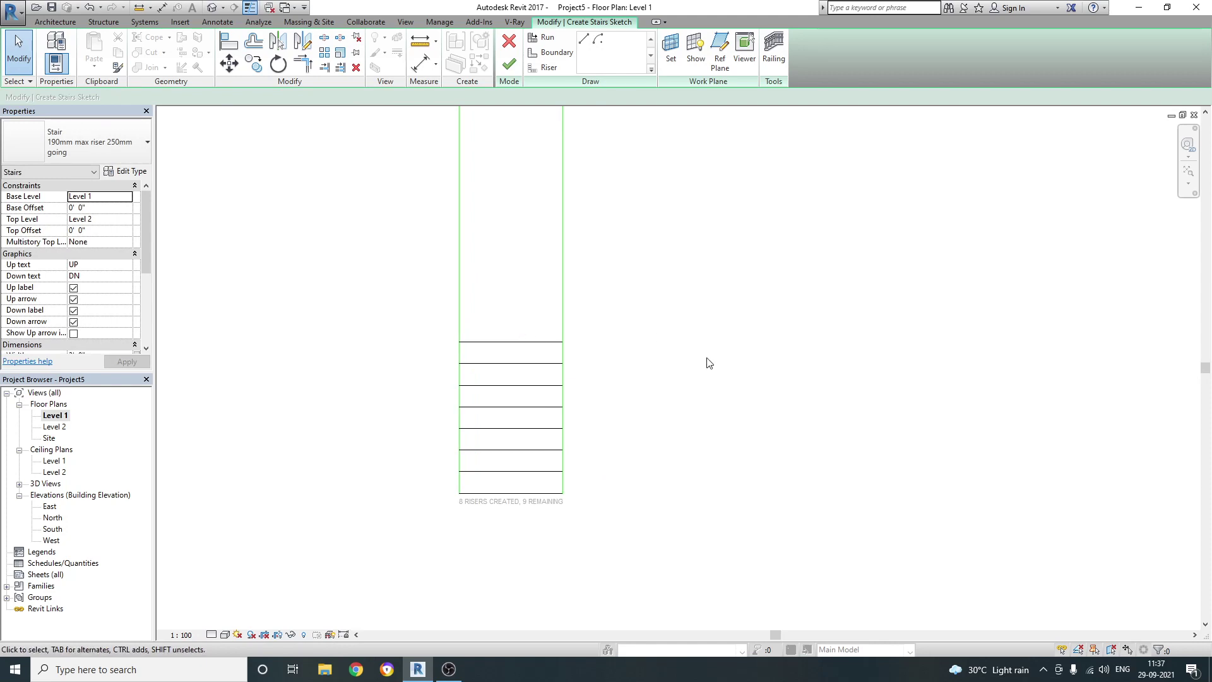
pyautogui.scroll(-1, 360, 596)
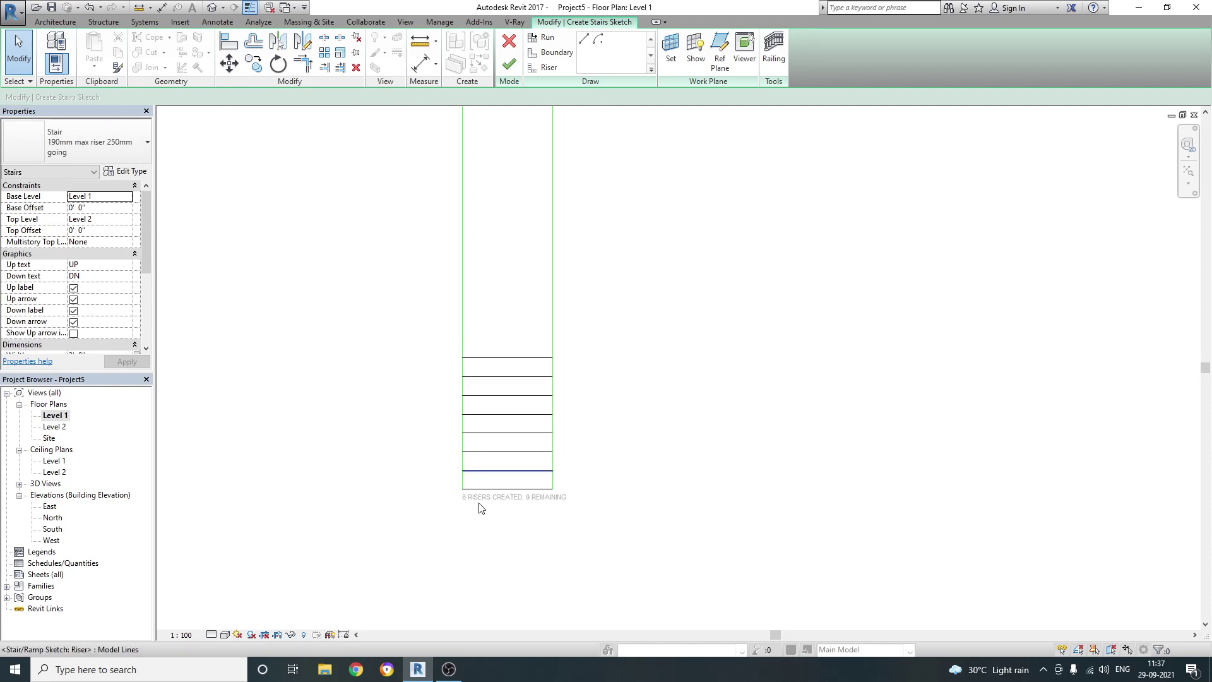
pyautogui.click(540, 58)
pyautogui.scroll(1, 549, 412)
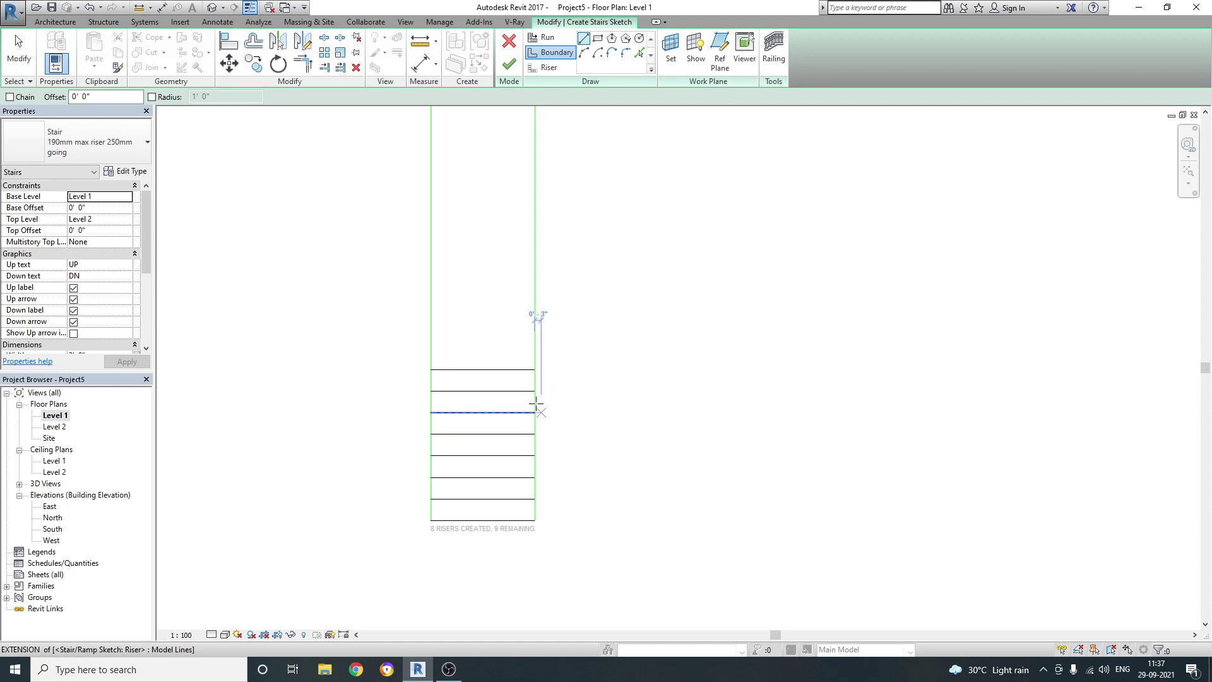
pyautogui.click(537, 369)
pyautogui.click(708, 369)
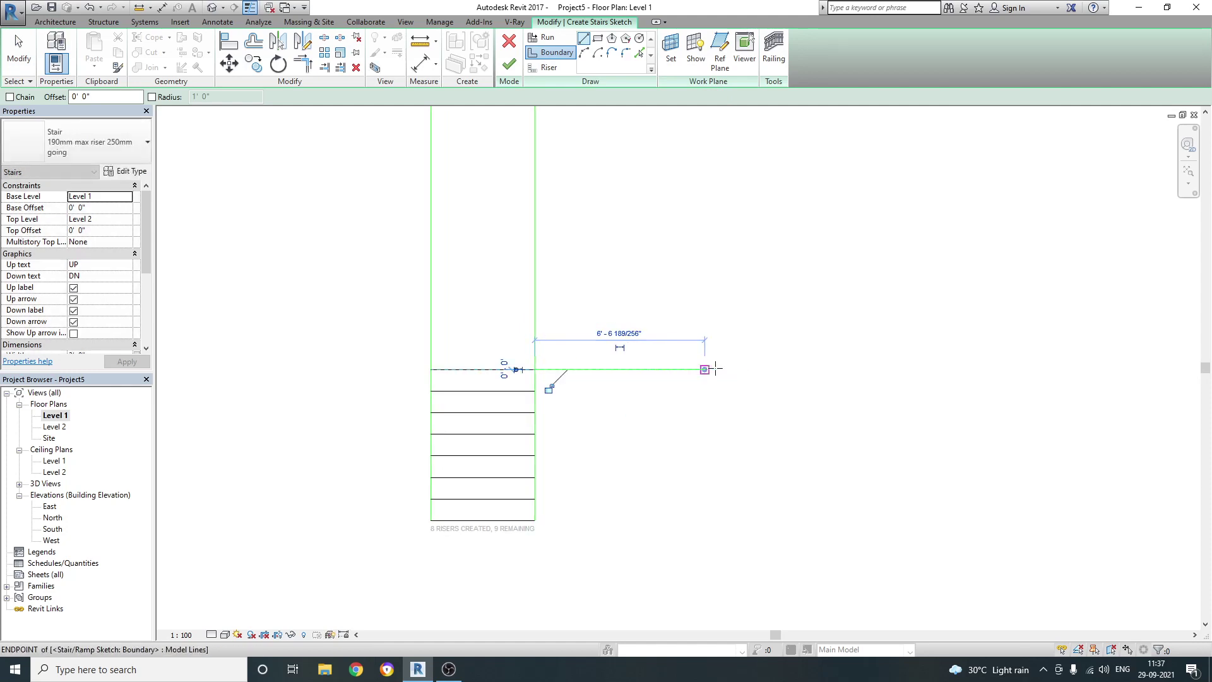
pyautogui.press('Escape')
pyautogui.press('Escape')
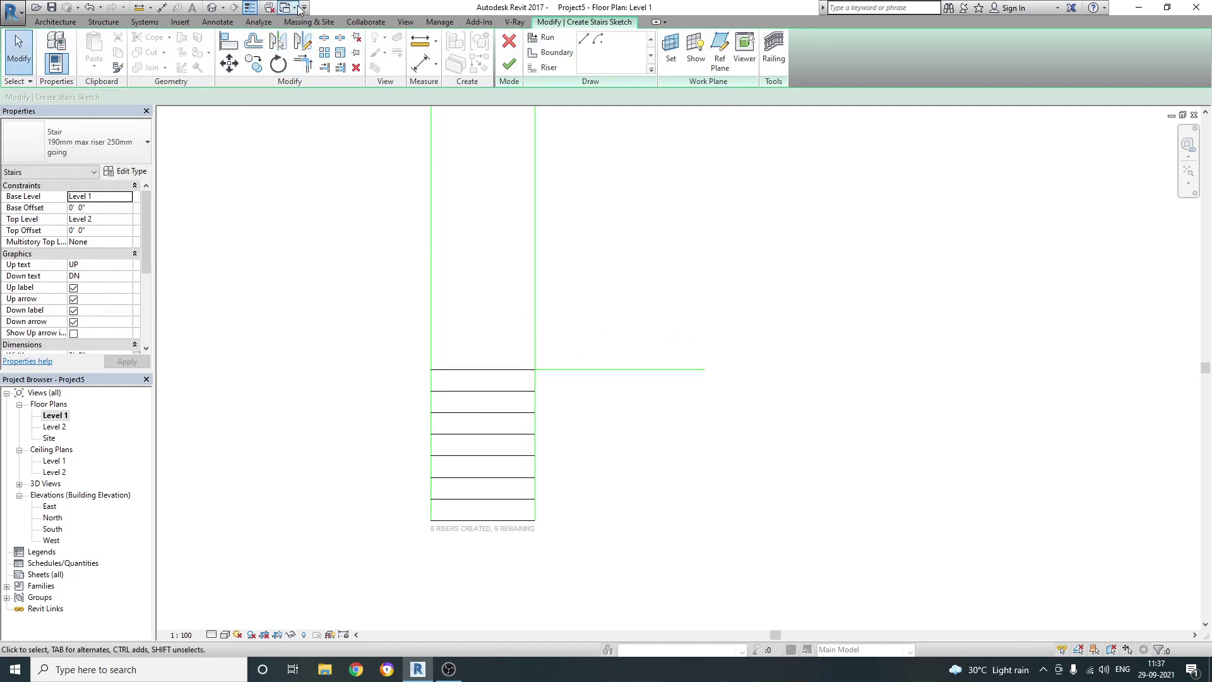
# Step: Start an offset on the boundary lines, cancel it, and check the right boundary
pyautogui.click(254, 43)
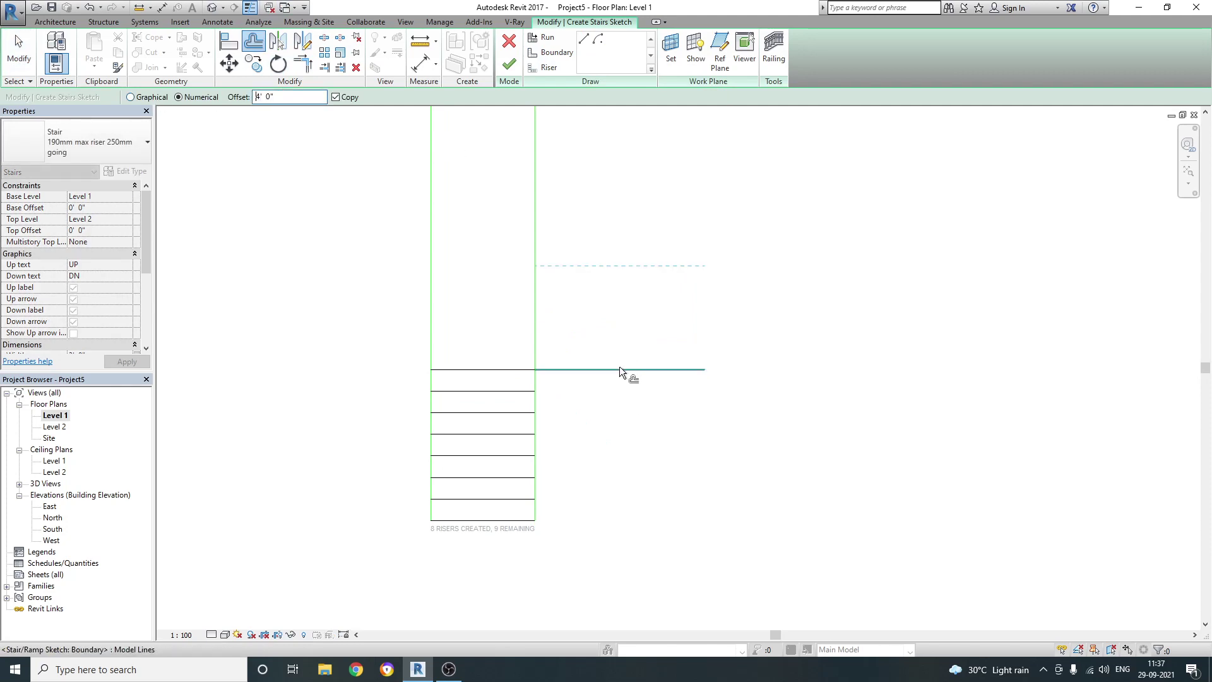
pyautogui.press('Escape')
pyautogui.click(537, 332)
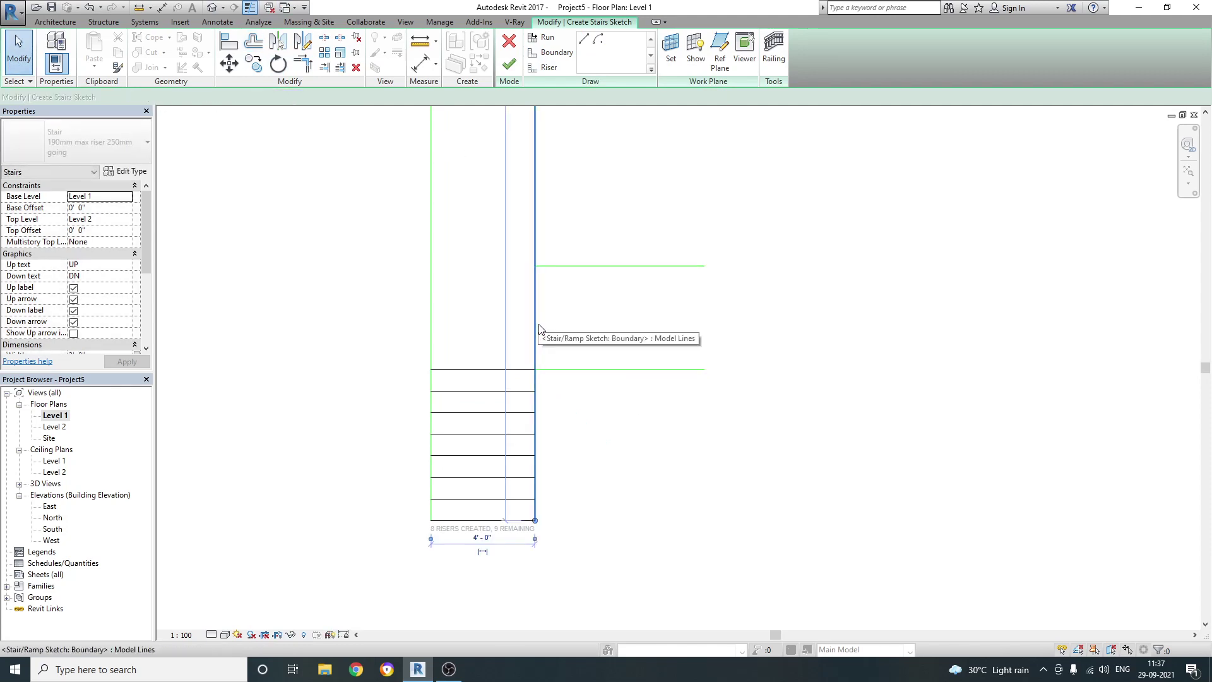
pyautogui.scroll(-1, 552, 455)
pyautogui.click(414, 221)
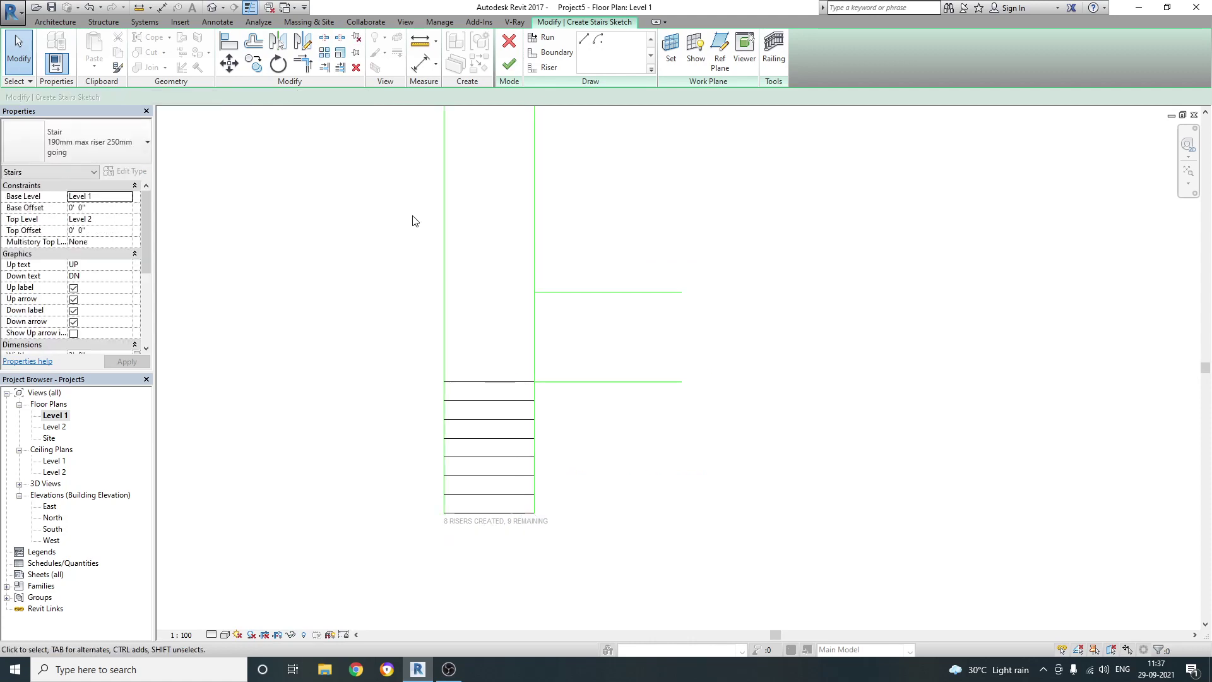
# Step: Trim/Extend the two boundary lines into a corner, unjoining elements when warned
pyautogui.click(299, 66)
pyautogui.scroll(2, 549, 404)
pyautogui.click(518, 373)
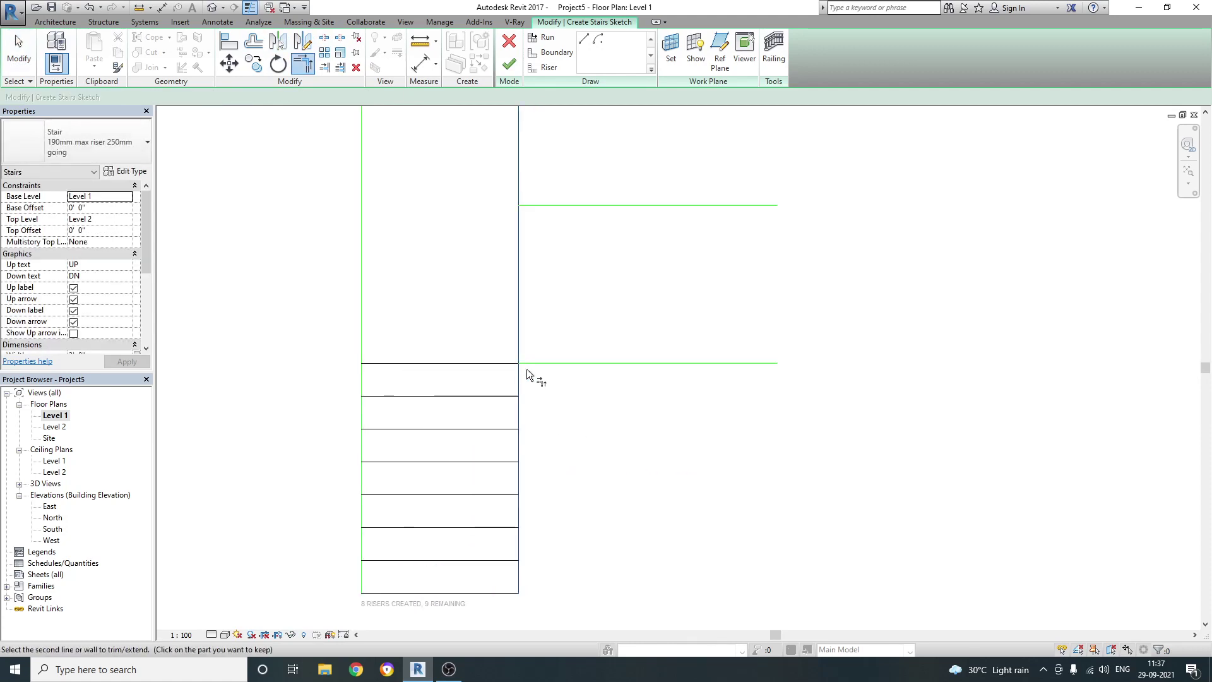
pyautogui.click(527, 369)
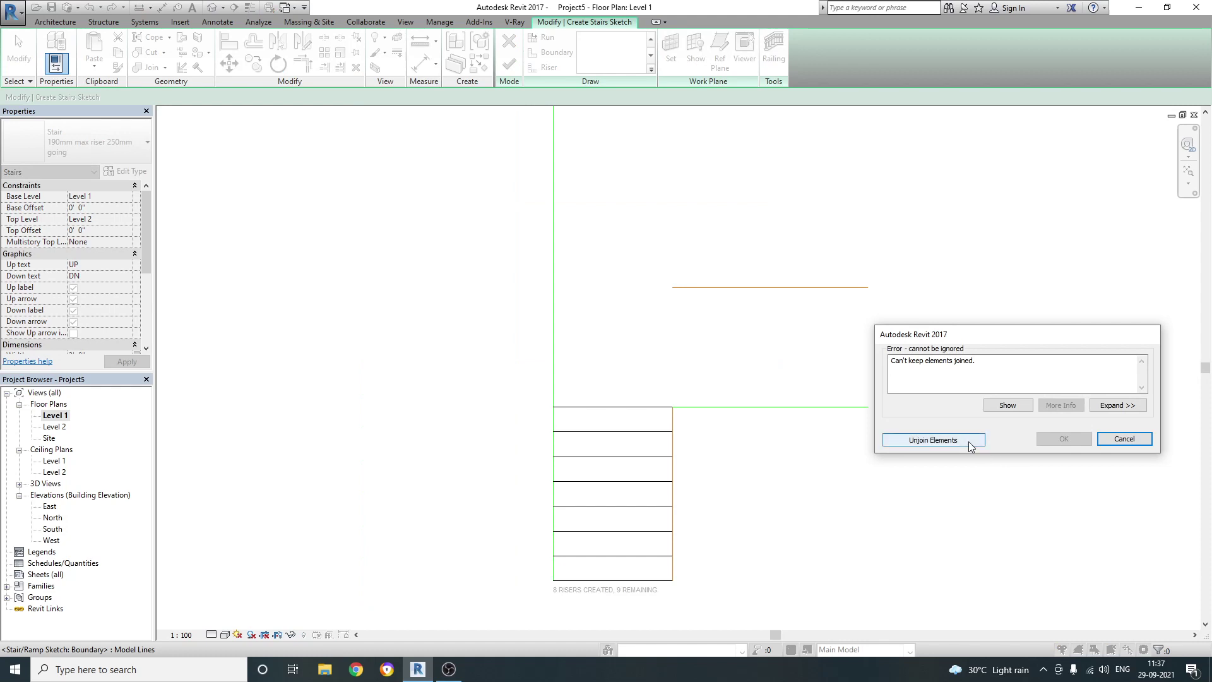
pyautogui.click(970, 442)
pyautogui.scroll(1, 641, 352)
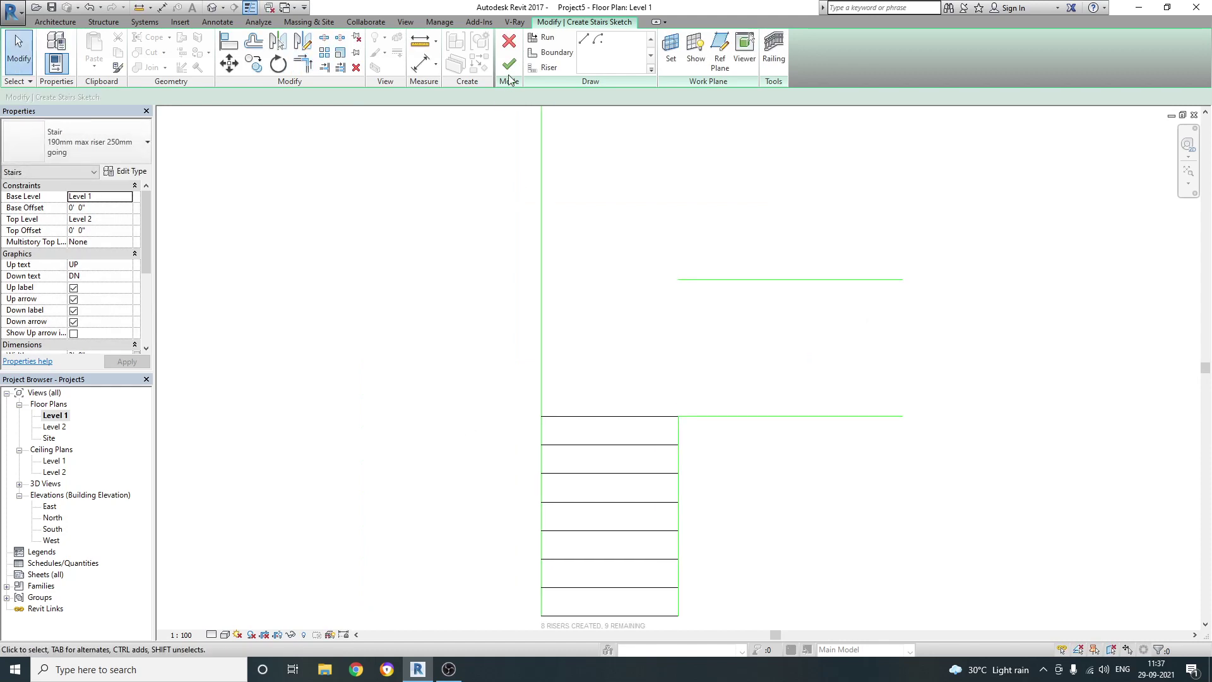
pyautogui.click(547, 67)
pyautogui.scroll(1, 749, 516)
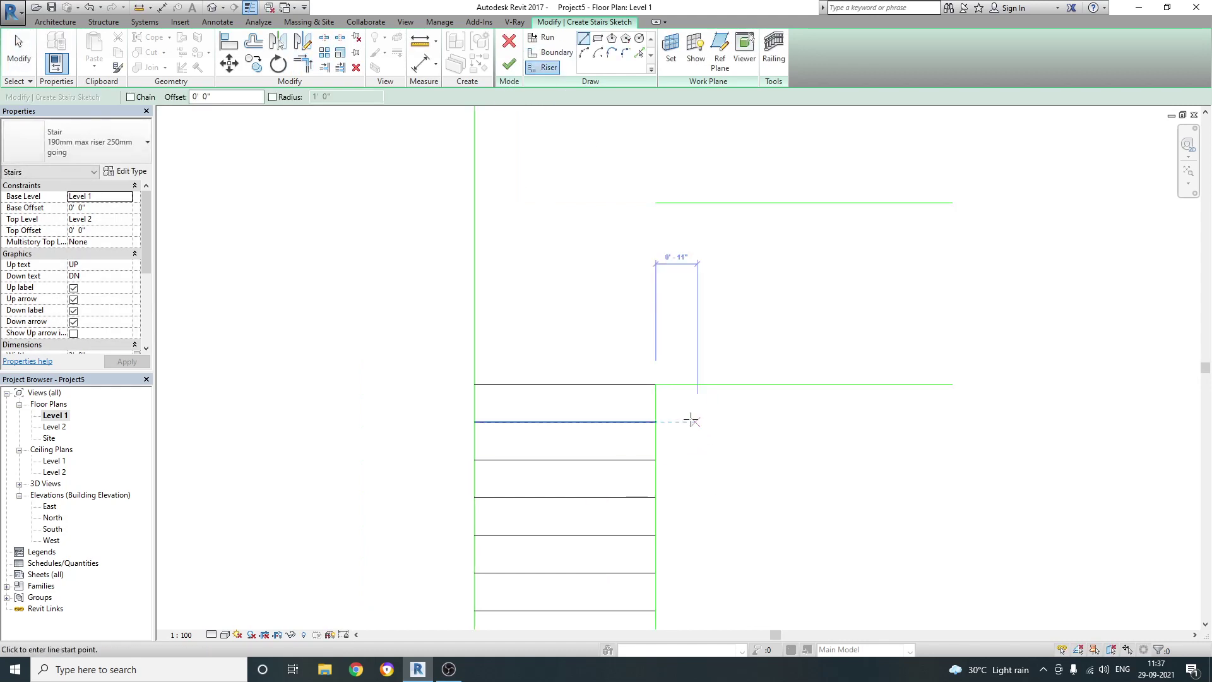
# Step: Close the landing with a vertical riser and trim the boundaries into a corner
pyautogui.click(656, 384)
pyautogui.click(656, 203)
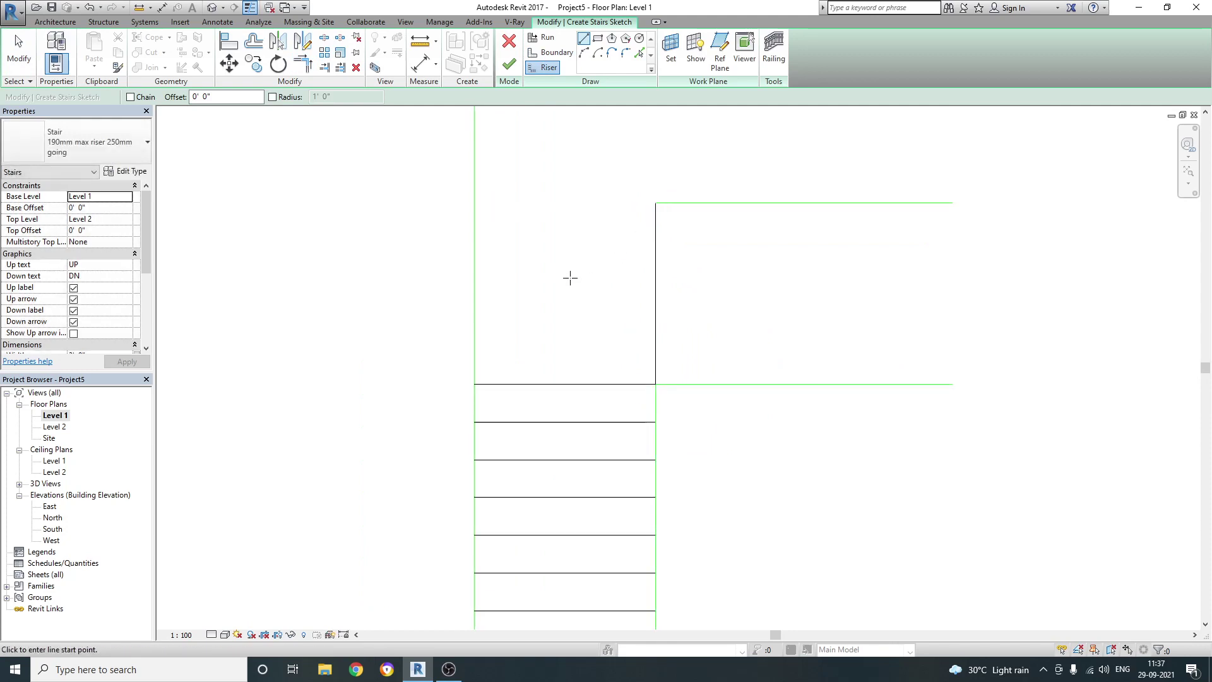
pyautogui.press('Escape')
pyautogui.press('Escape')
pyautogui.press('t')
pyautogui.press('r')
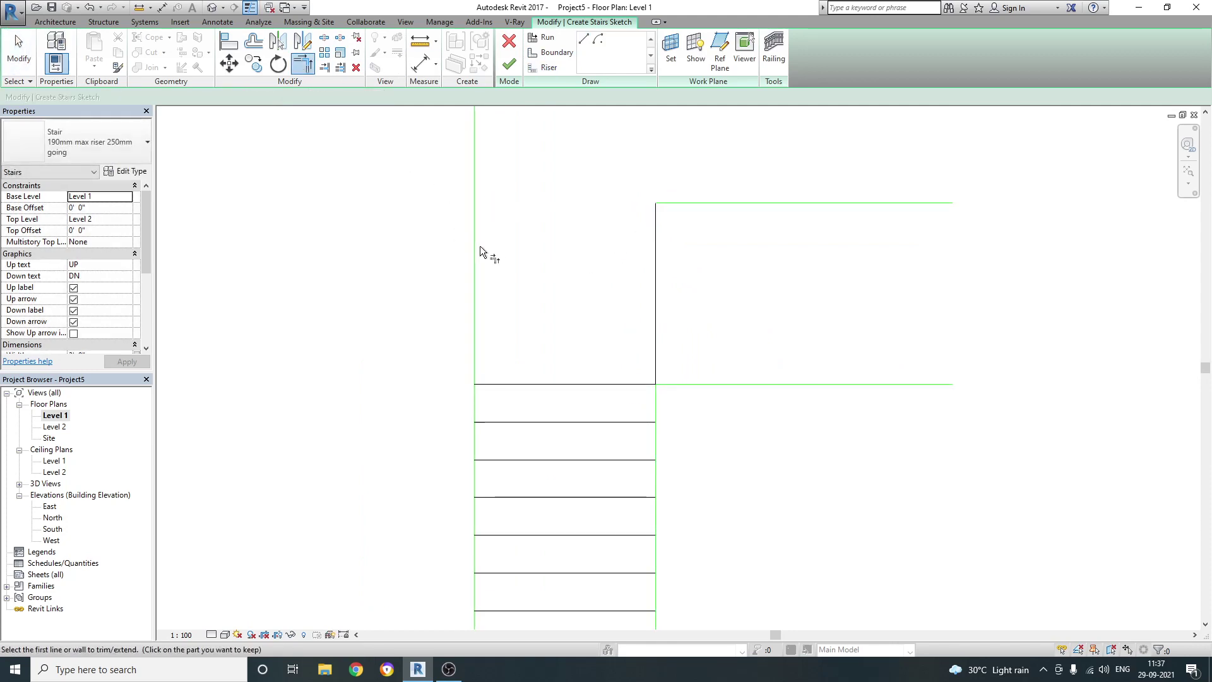
pyautogui.click(480, 247)
pyautogui.click(676, 204)
pyautogui.press('Escape')
pyautogui.scroll(-1, 549, 382)
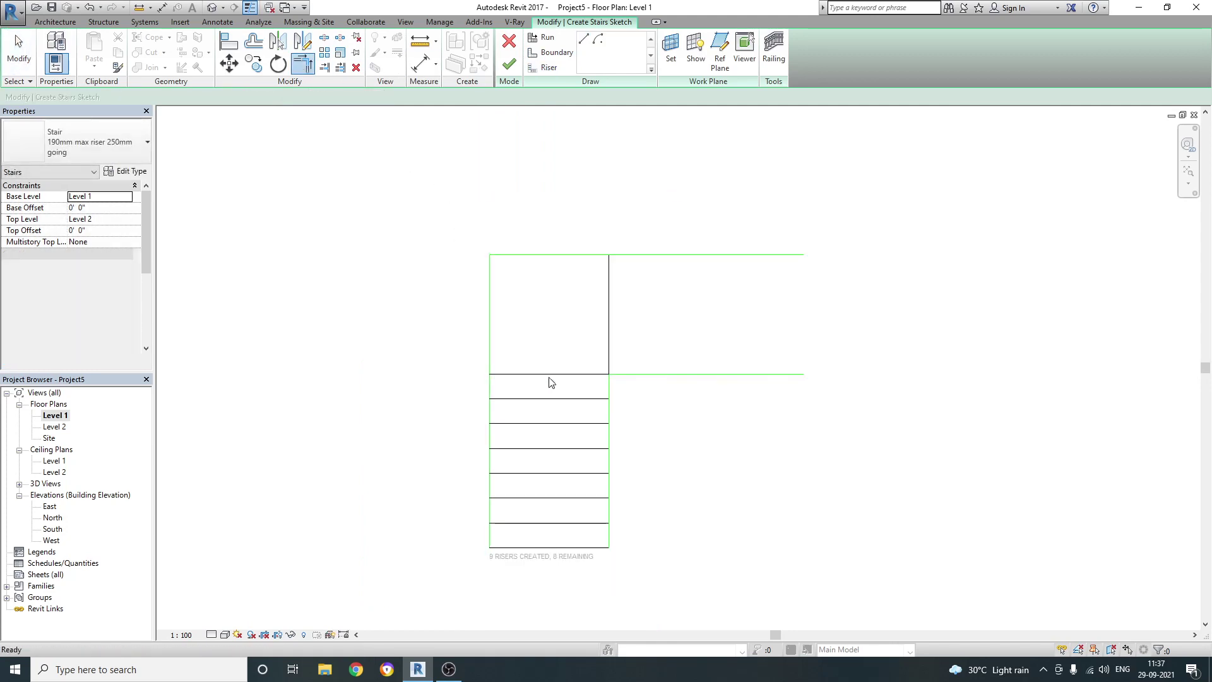
pyautogui.press('Escape')
pyautogui.scroll(1, 542, 341)
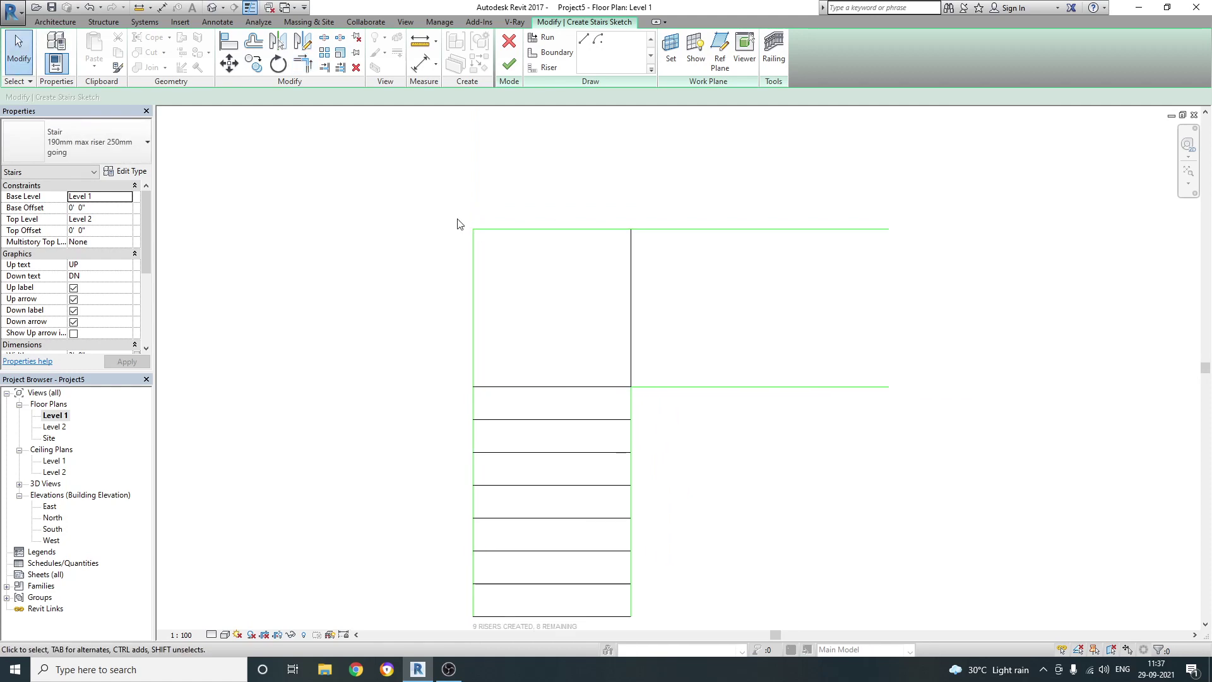
# Step: Sketch a diagonal riser across the landing, then delete it
pyautogui.click(548, 67)
pyautogui.click(631, 386)
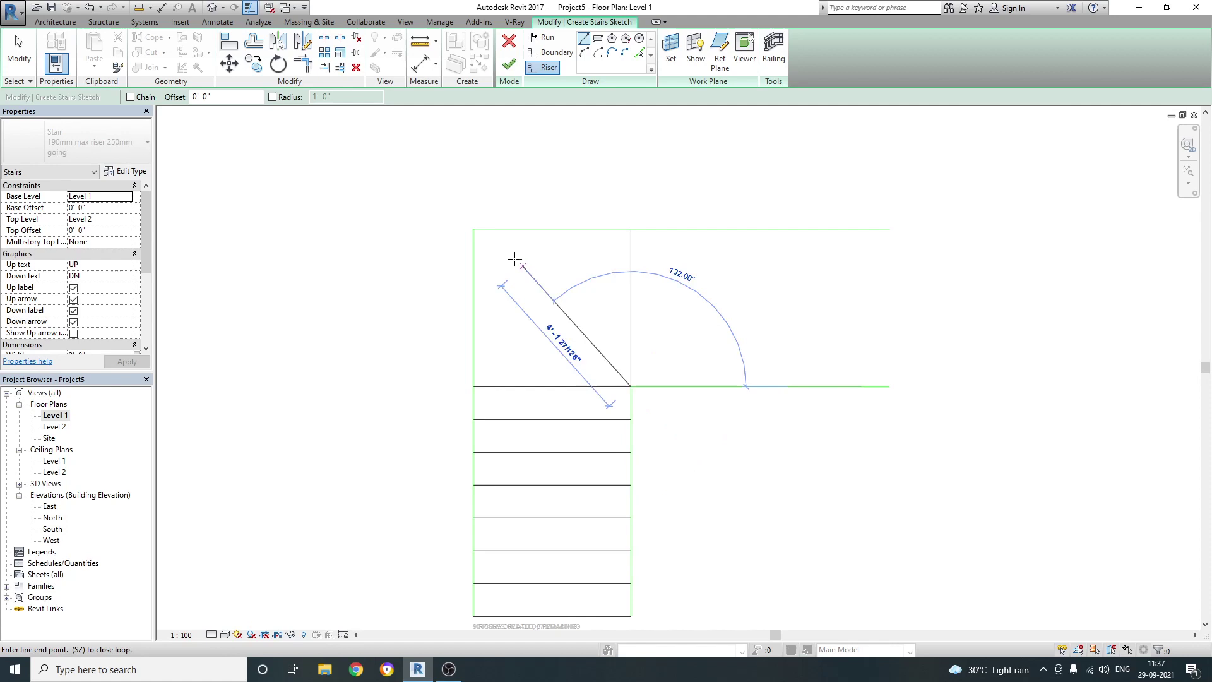
pyautogui.click(474, 230)
pyautogui.press('Escape')
pyautogui.press('Escape')
pyautogui.click(559, 314)
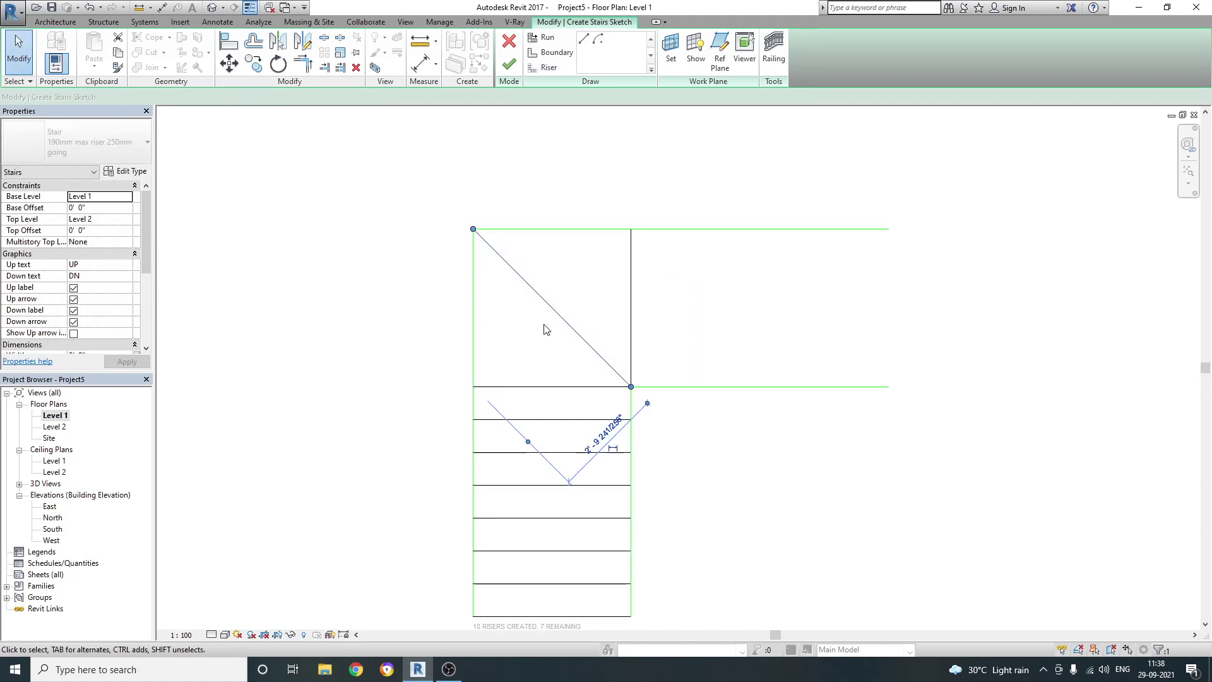
pyautogui.press('Delete')
pyautogui.scroll(-1, 588, 314)
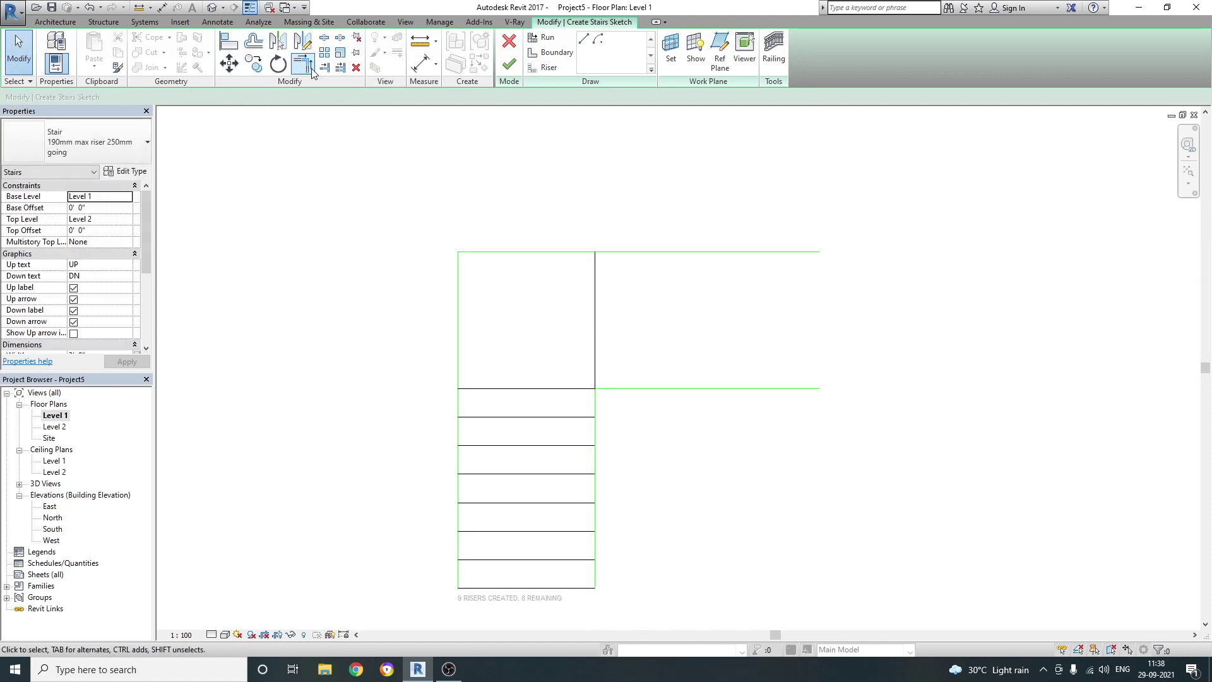
# Step: Offset-copy the landing riser 0' 10" repeatedly to the right, reaching 15 risers
pyautogui.click(254, 43)
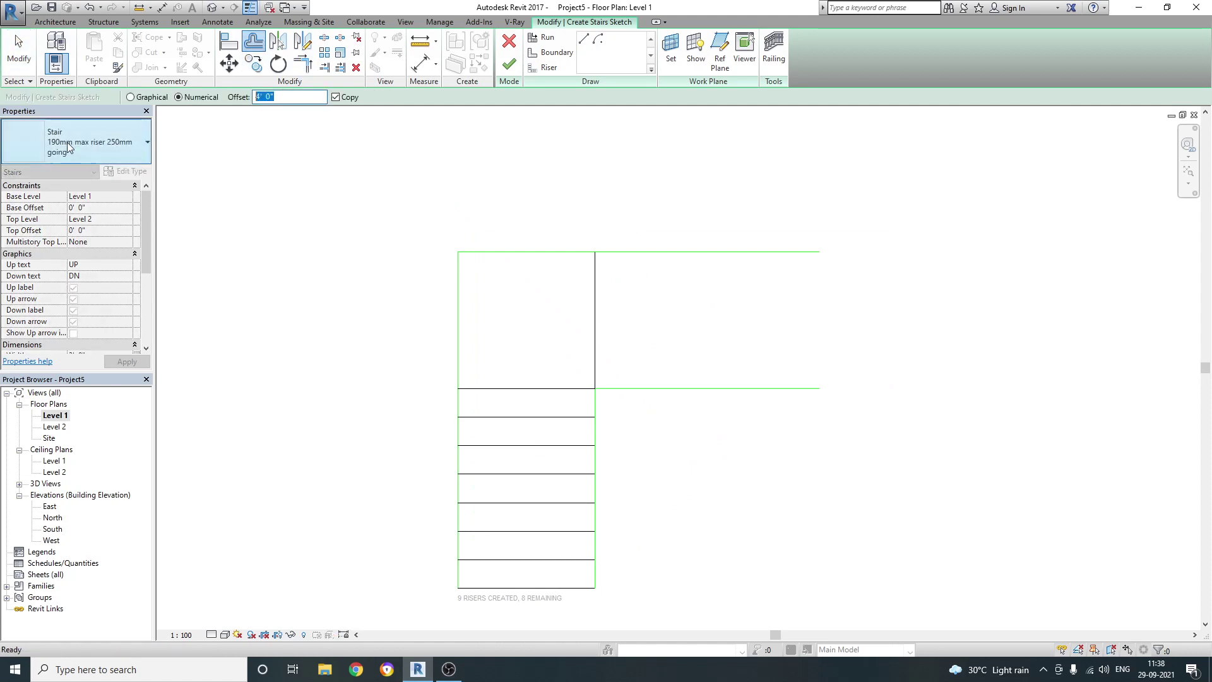
pyautogui.write('10')
pyautogui.press('Return')
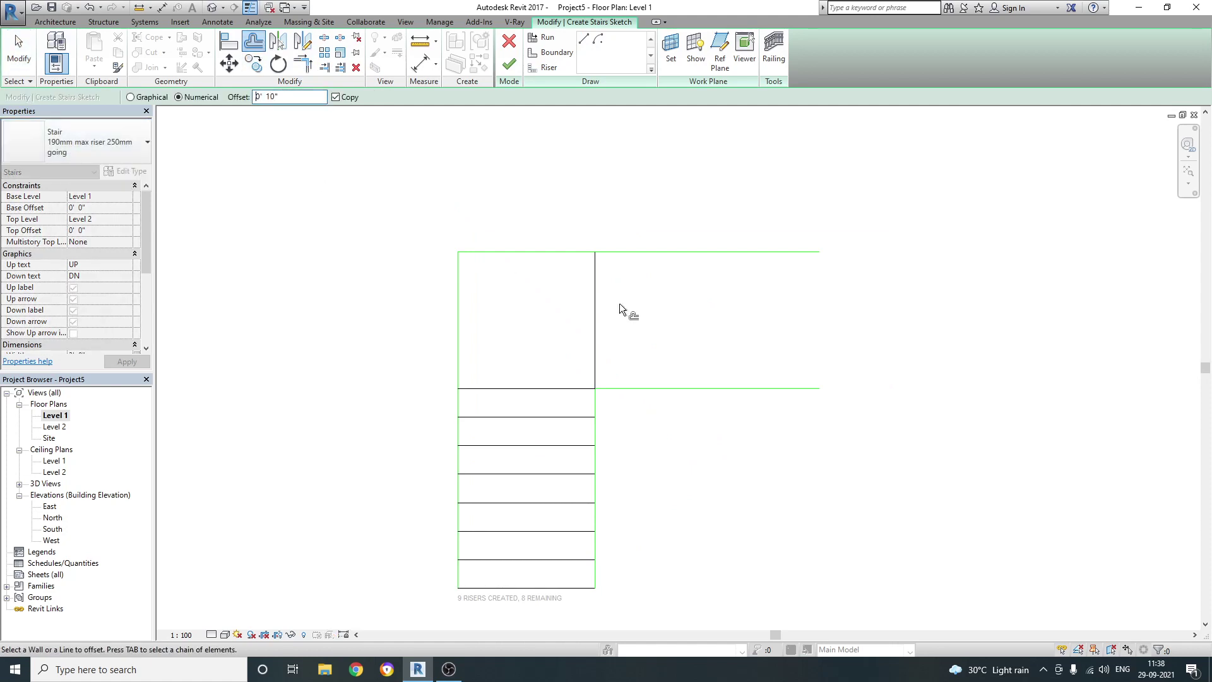
pyautogui.click(601, 295)
pyautogui.click(630, 296)
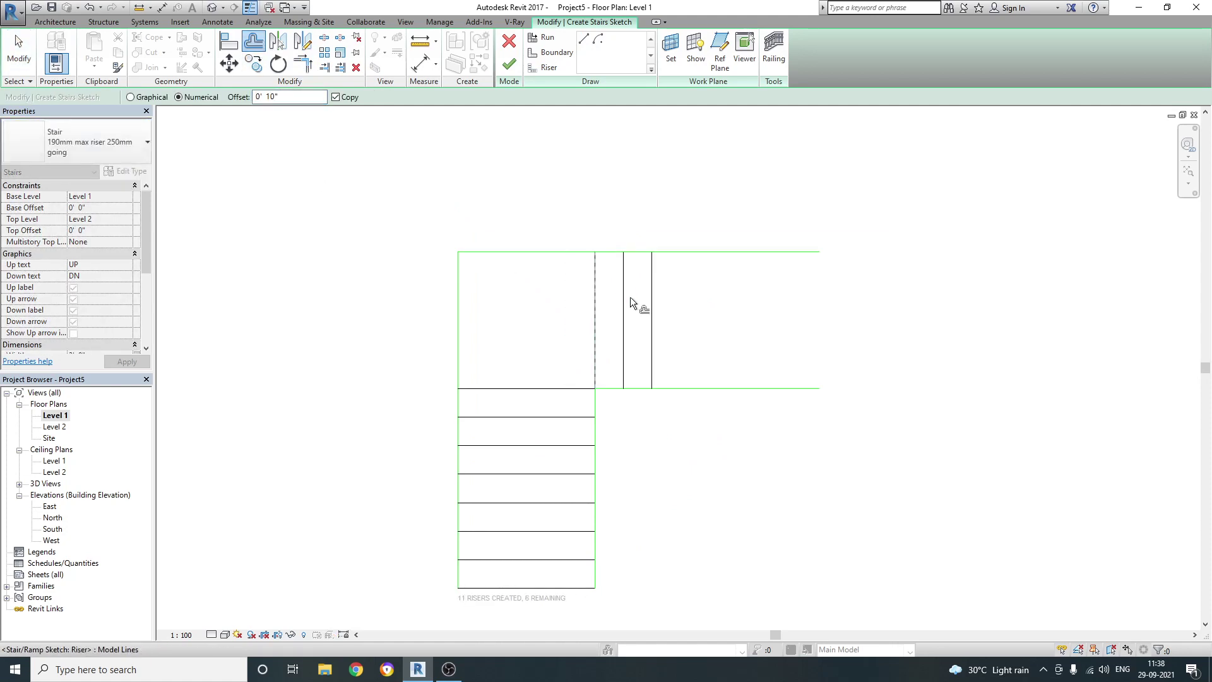
pyautogui.click(653, 294)
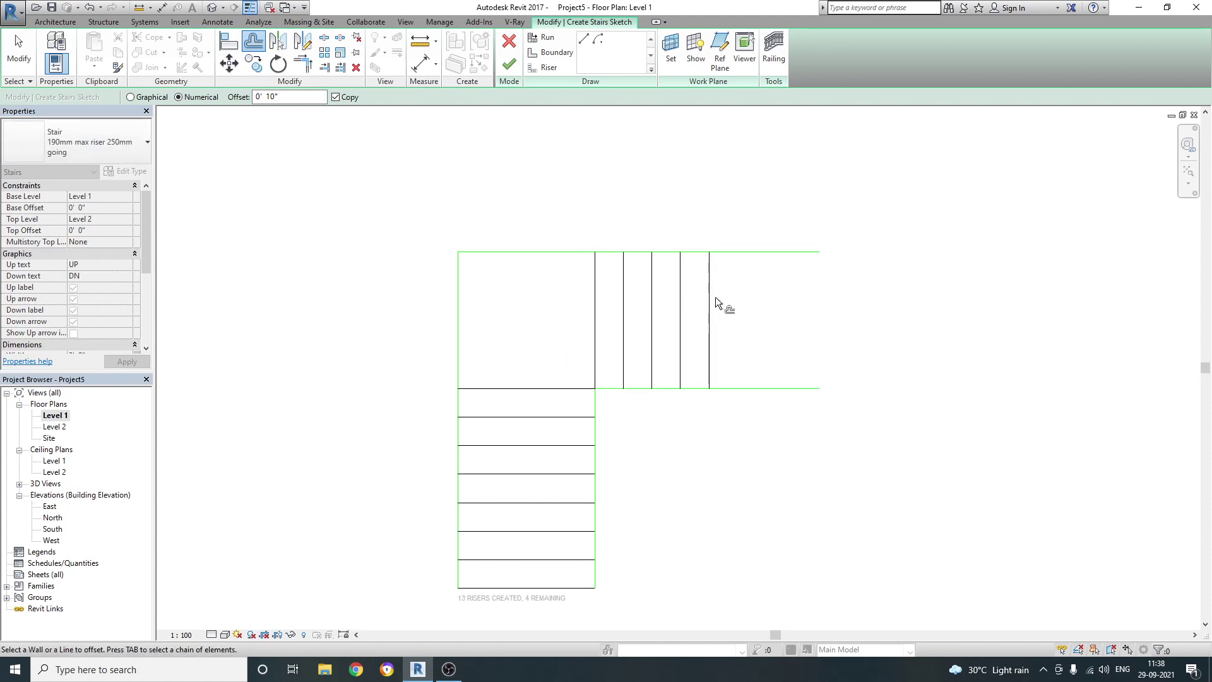
pyautogui.click(711, 304)
pyautogui.click(740, 303)
pyautogui.press('Escape')
pyautogui.moveTo(821, 338); pyautogui.dragTo(748, 341, button='middle')
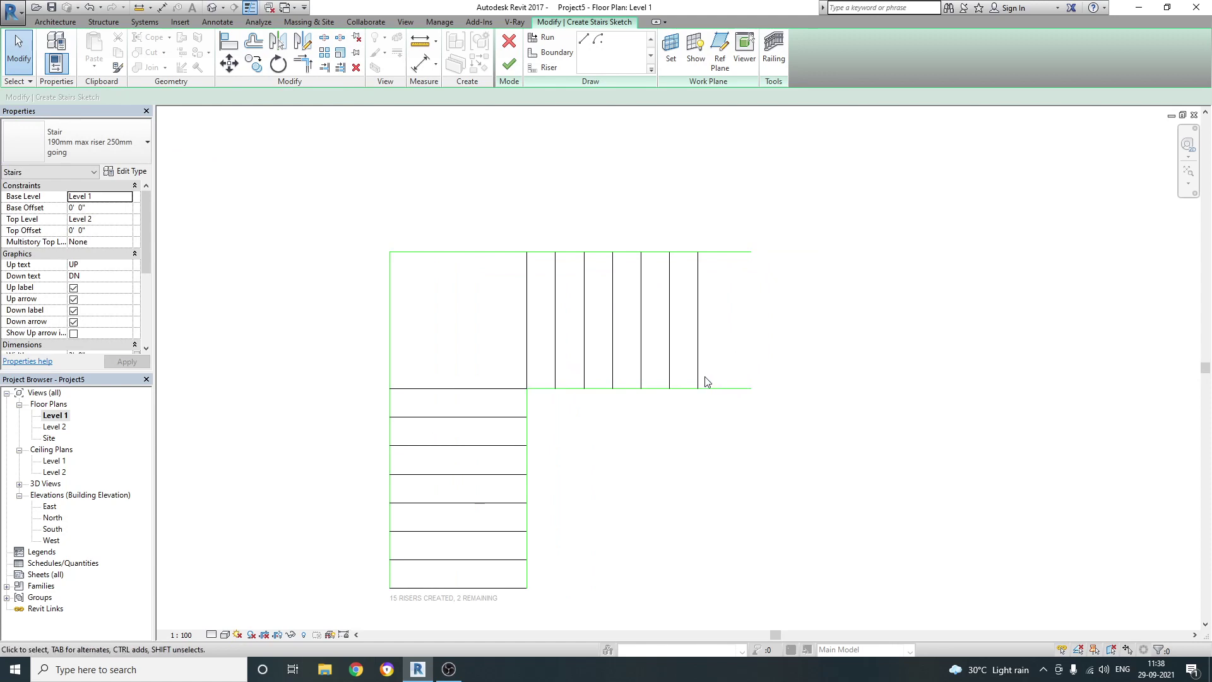
pyautogui.scroll(-1, 687, 275)
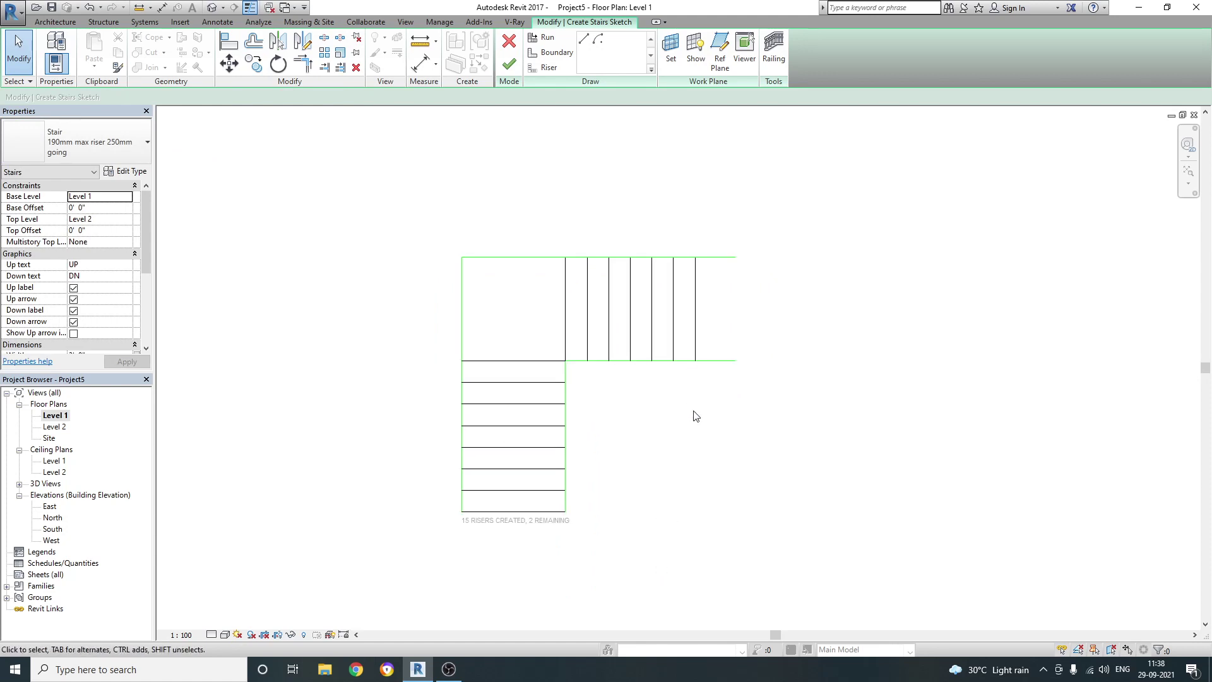
# Step: Draw a boundary line straight down from the second run's end for the third run
pyautogui.click(555, 55)
pyautogui.click(695, 361)
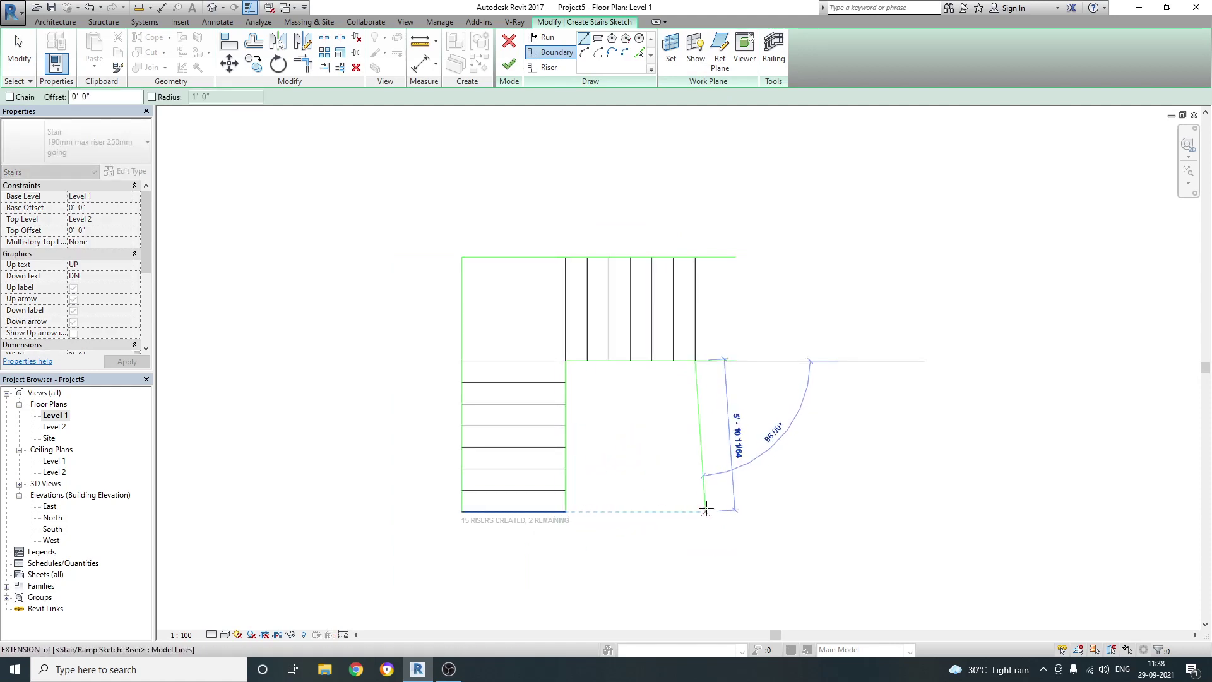
pyautogui.click(695, 512)
pyautogui.press('Escape')
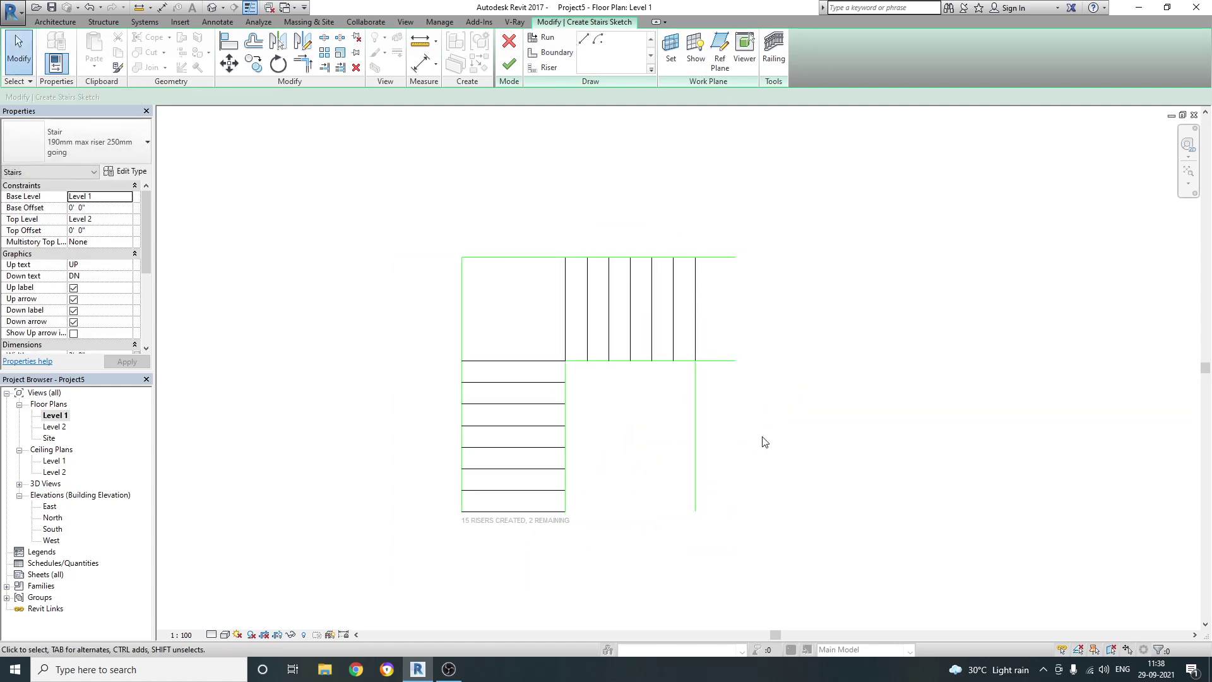
pyautogui.scroll(1, 705, 299)
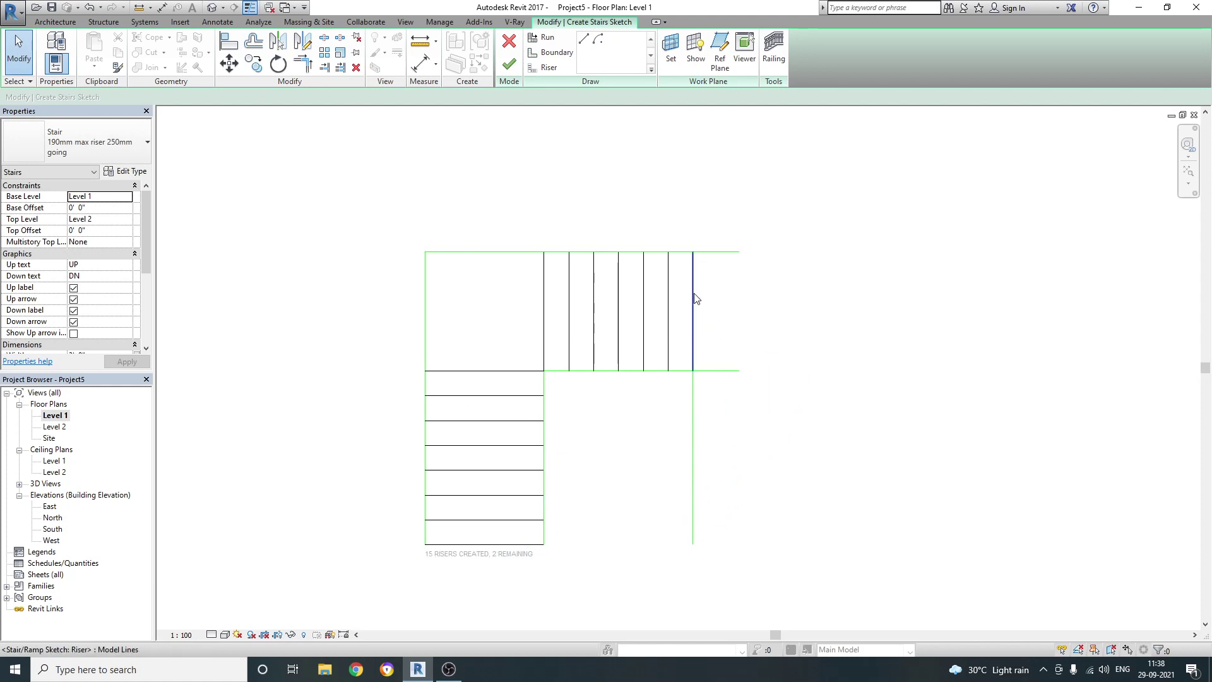
pyautogui.scroll(-2, 392, 372)
pyautogui.scroll(1, 600, 391)
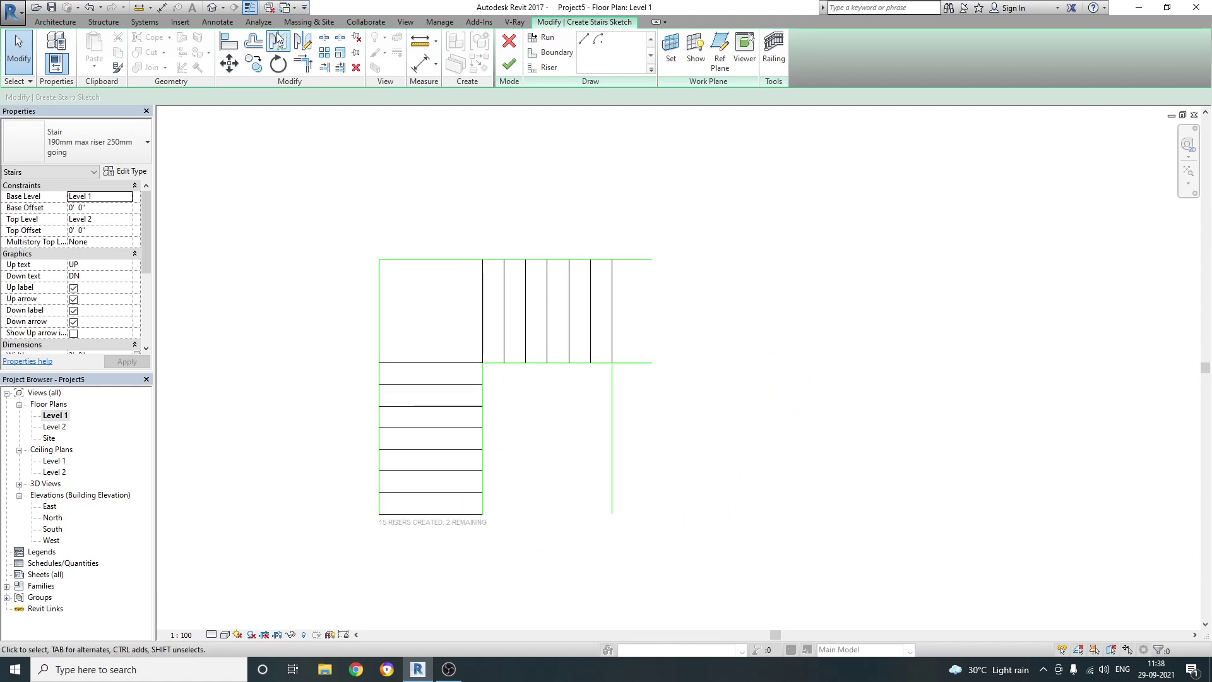
# Step: Offset a copy of the new boundary 4' to the right
pyautogui.click(253, 41)
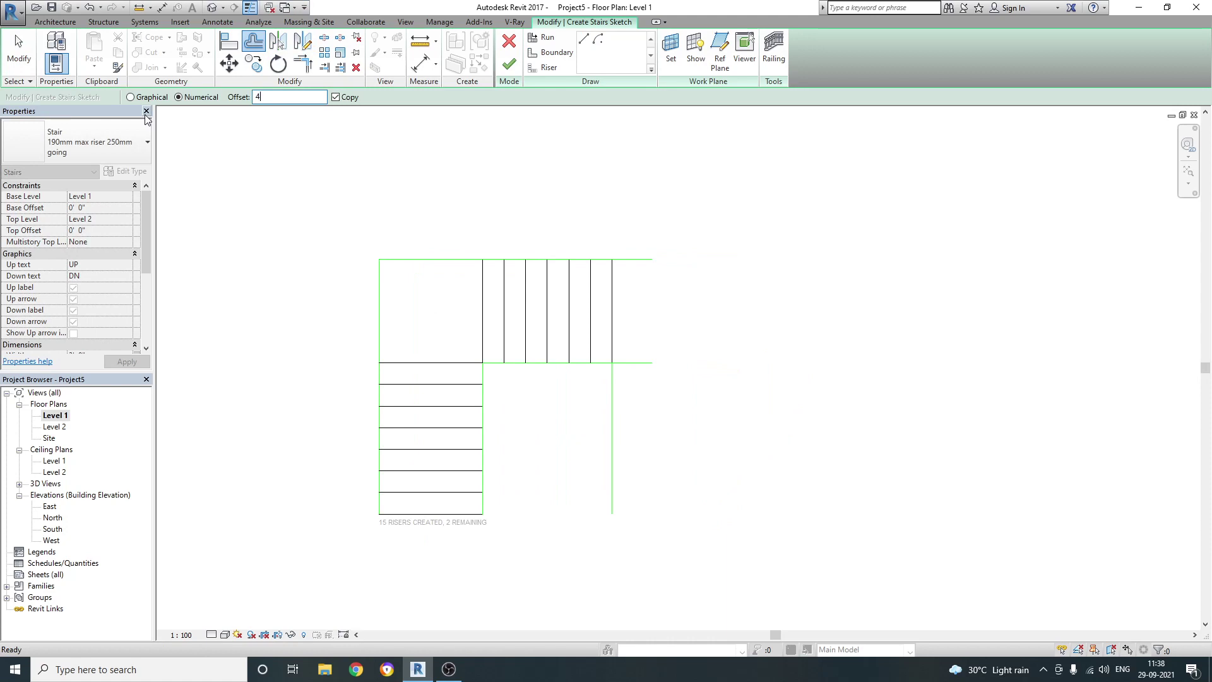
pyautogui.click(614, 393)
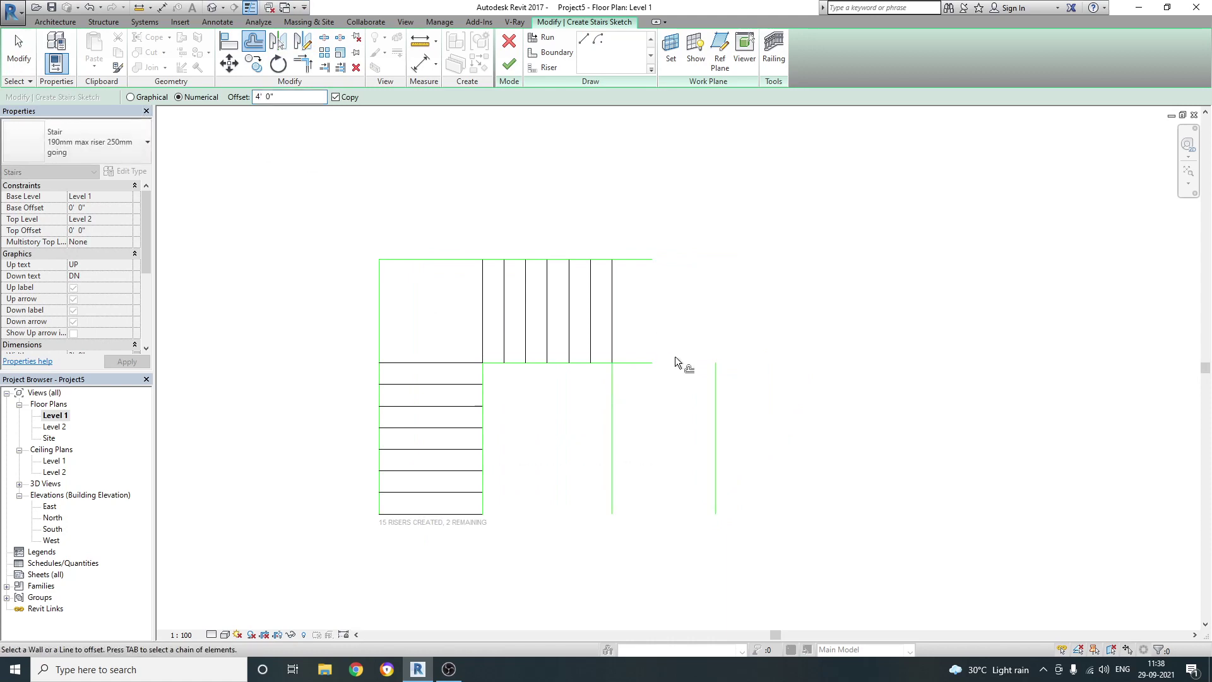
pyautogui.press('Escape')
# Step: Extend the top boundary to meet the outer boundary at a corner
pyautogui.click(311, 67)
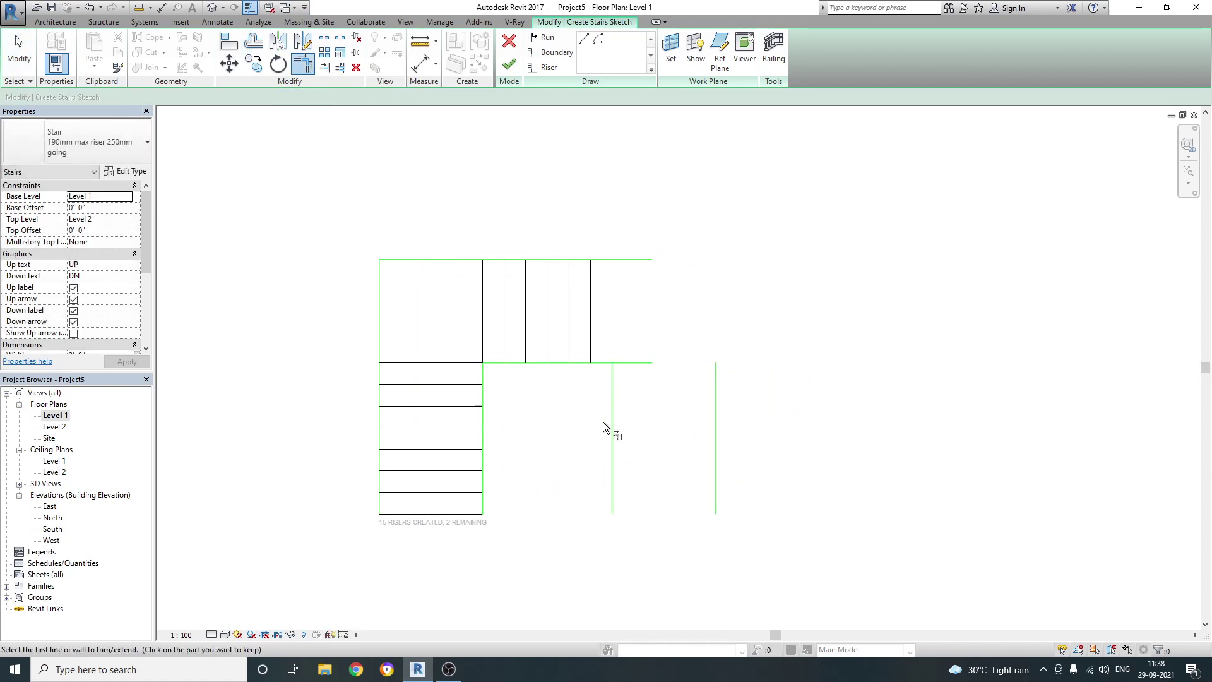
pyautogui.scroll(1, 604, 420)
pyautogui.click(596, 345)
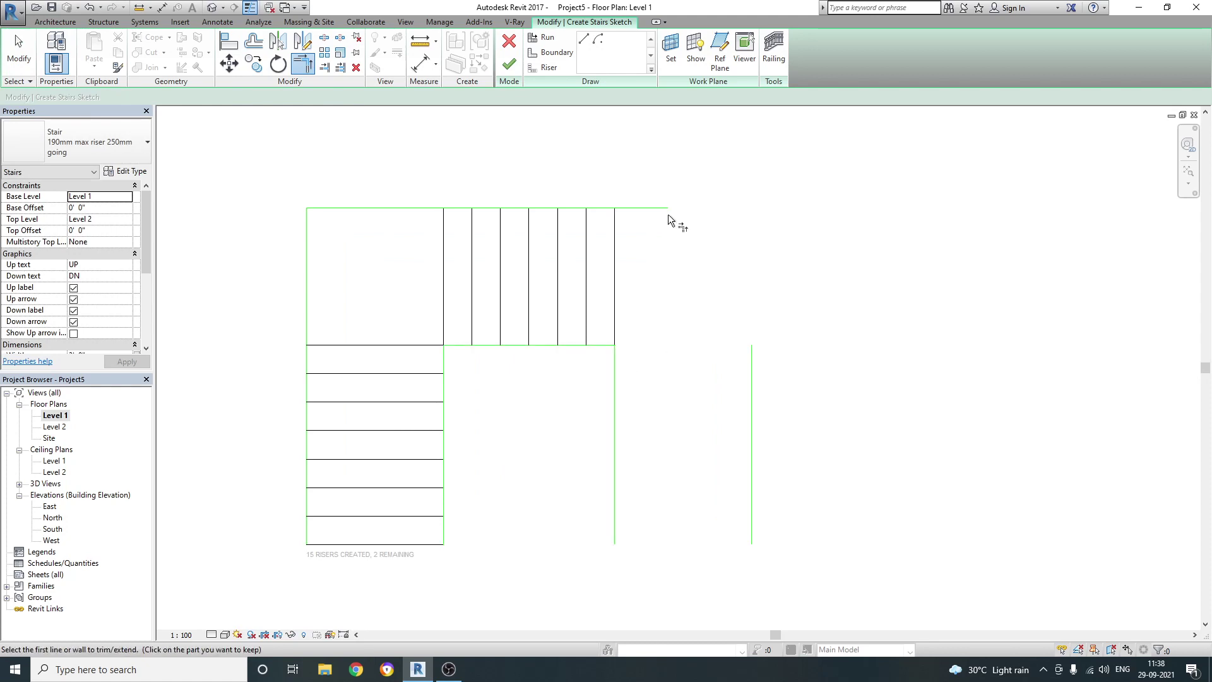
pyautogui.click(756, 358)
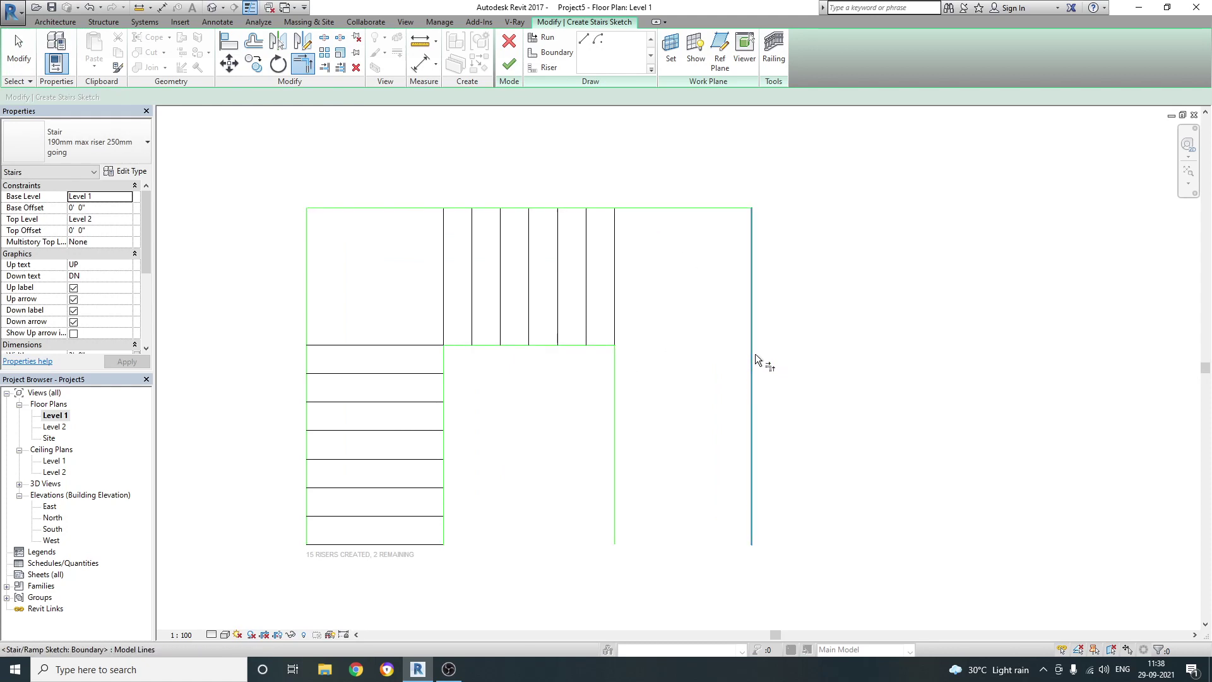
pyautogui.press('Escape')
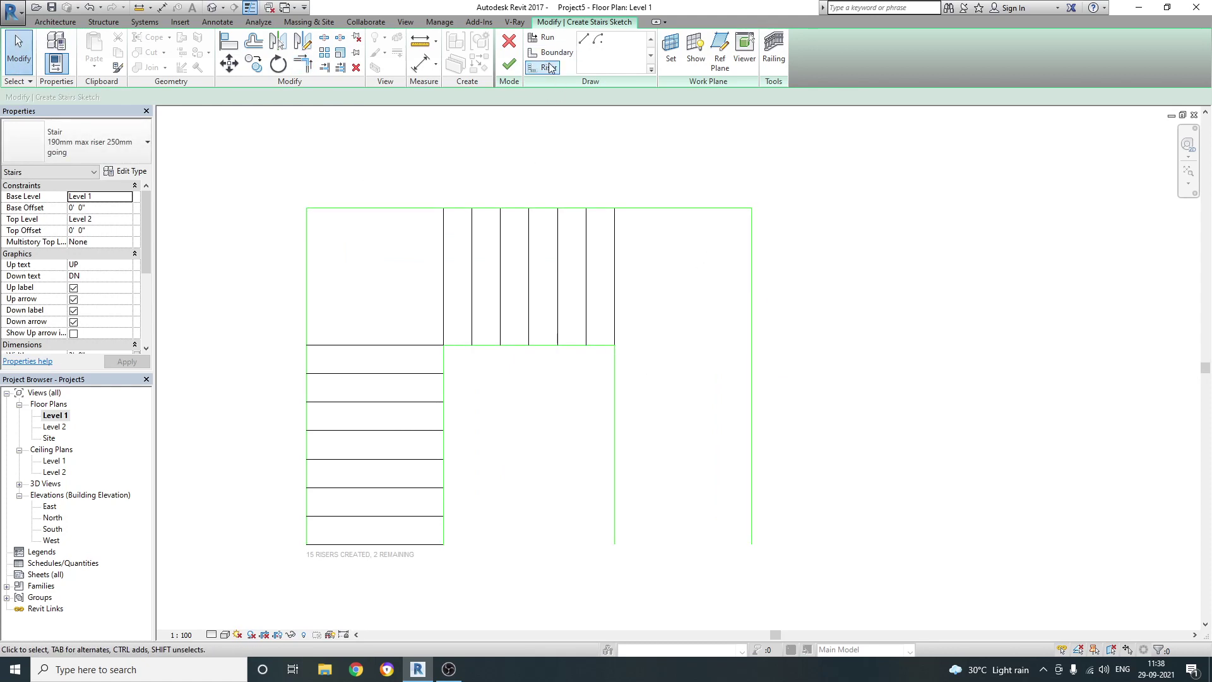
# Step: Draw a riser from the landing's inner corner across to the outer boundary
pyautogui.click(550, 67)
pyautogui.click(615, 345)
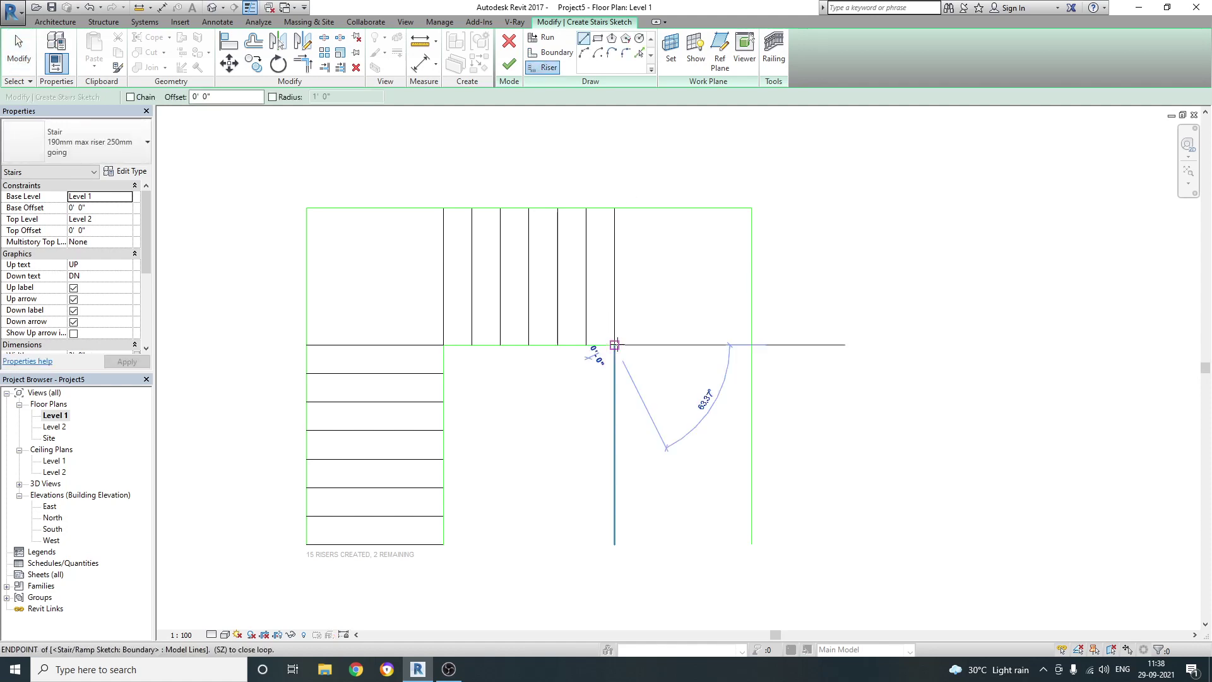
pyautogui.click(756, 345)
pyautogui.press('Escape')
pyautogui.press('Escape')
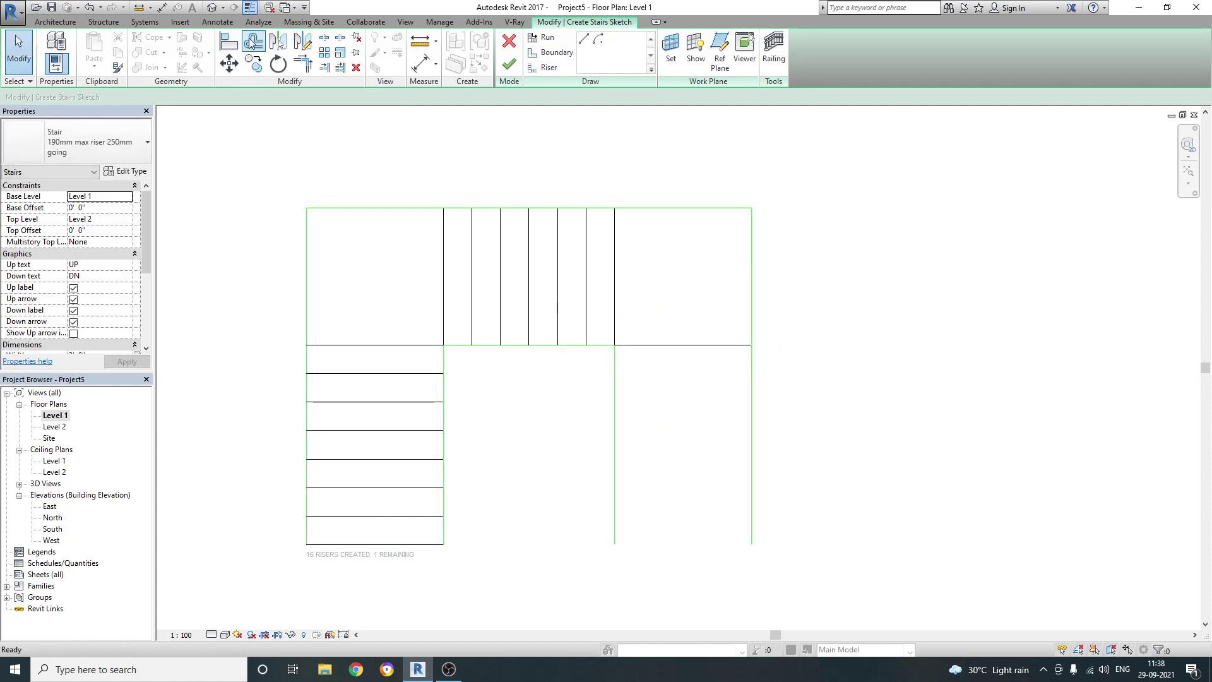
# Step: Offset copies of the riser down the third run to fill it with risers
pyautogui.click(253, 41)
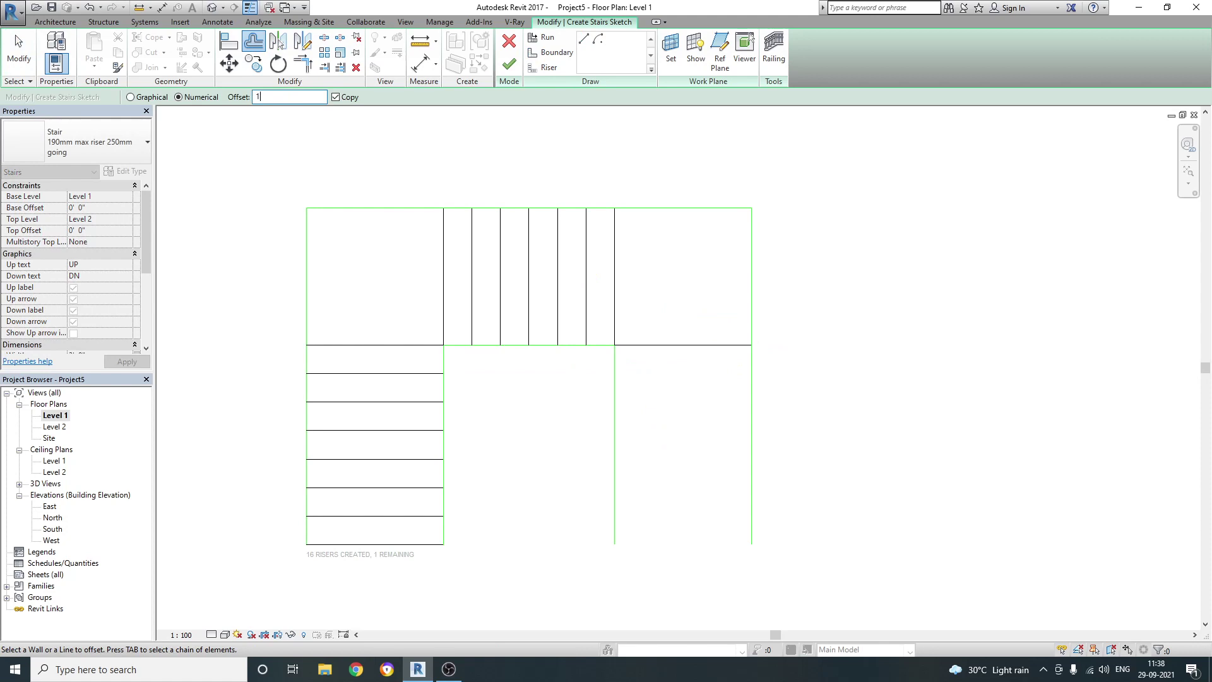
pyautogui.click(719, 351)
pyautogui.click(714, 376)
pyautogui.click(711, 404)
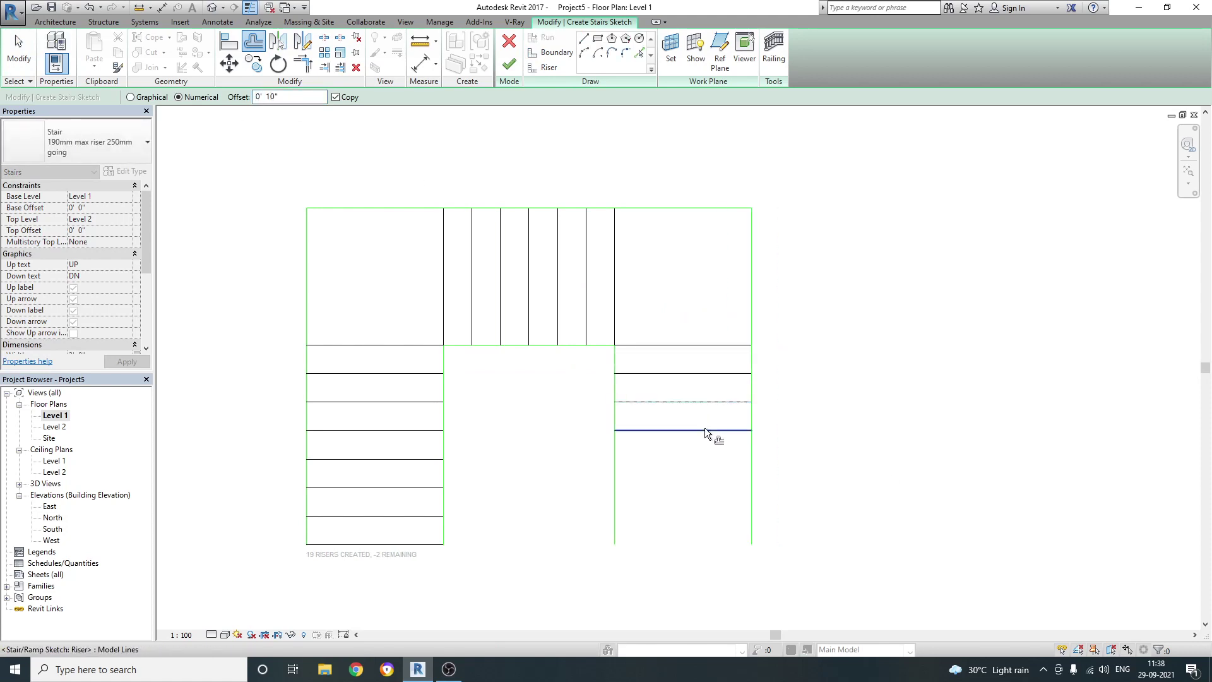
pyautogui.click(700, 459)
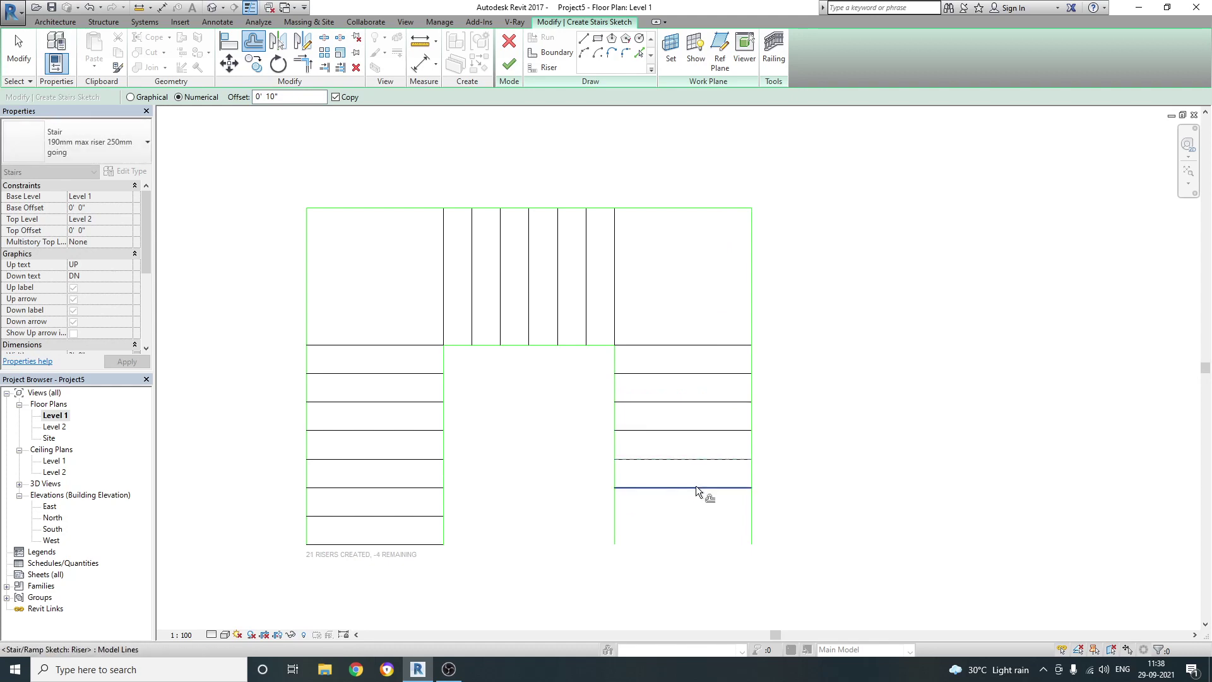
pyautogui.click(688, 487)
pyautogui.click(687, 513)
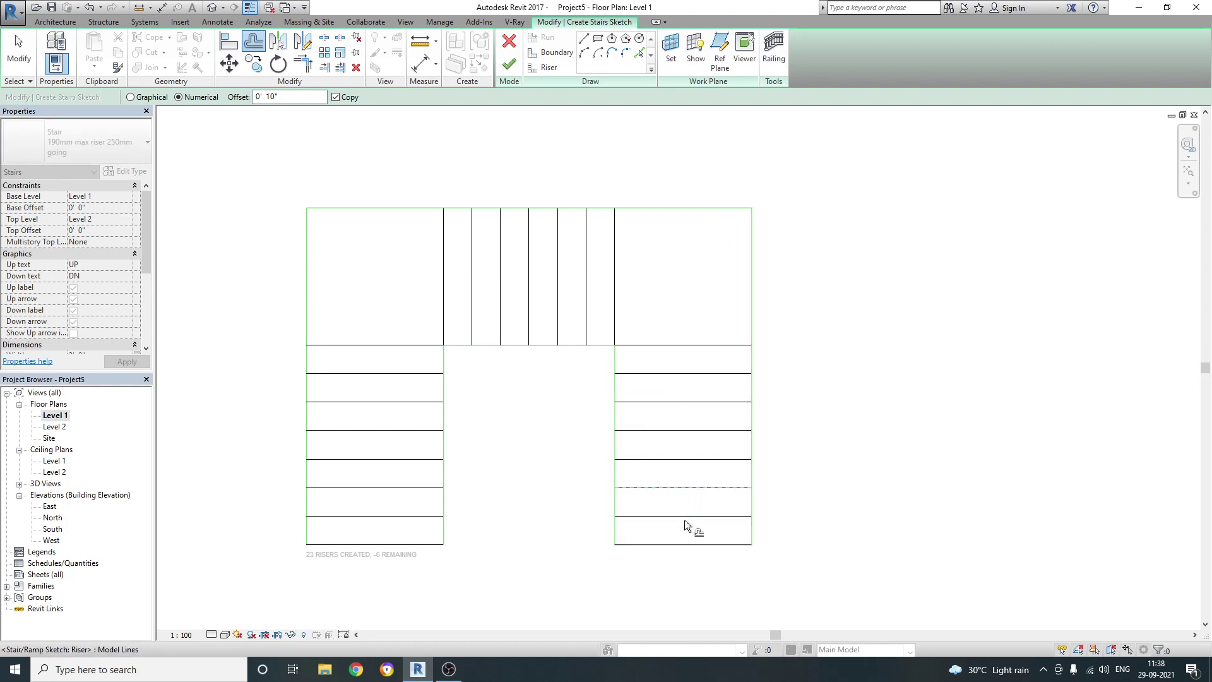
pyautogui.press('Escape')
pyautogui.press('Escape')
# Step: Select the right run's risers to check them, then clear the selection
pyautogui.scroll(-2, 685, 417)
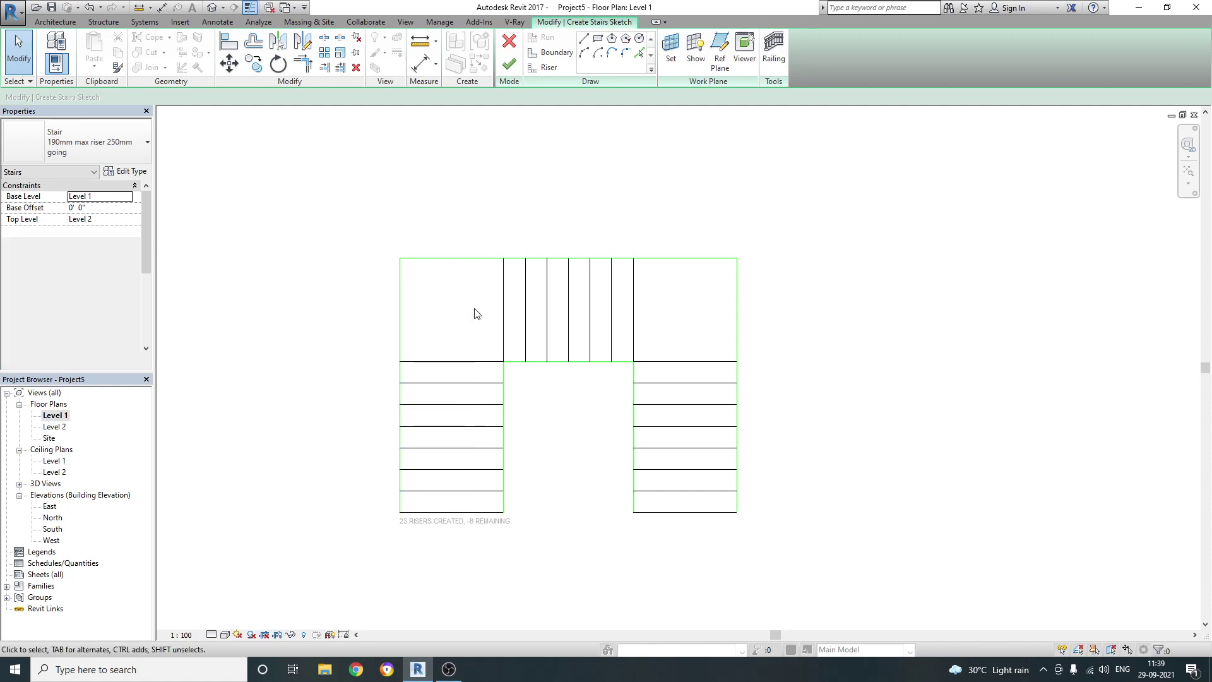
pyautogui.click(622, 341)
pyautogui.moveTo(698, 338); pyautogui.dragTo(669, 595)
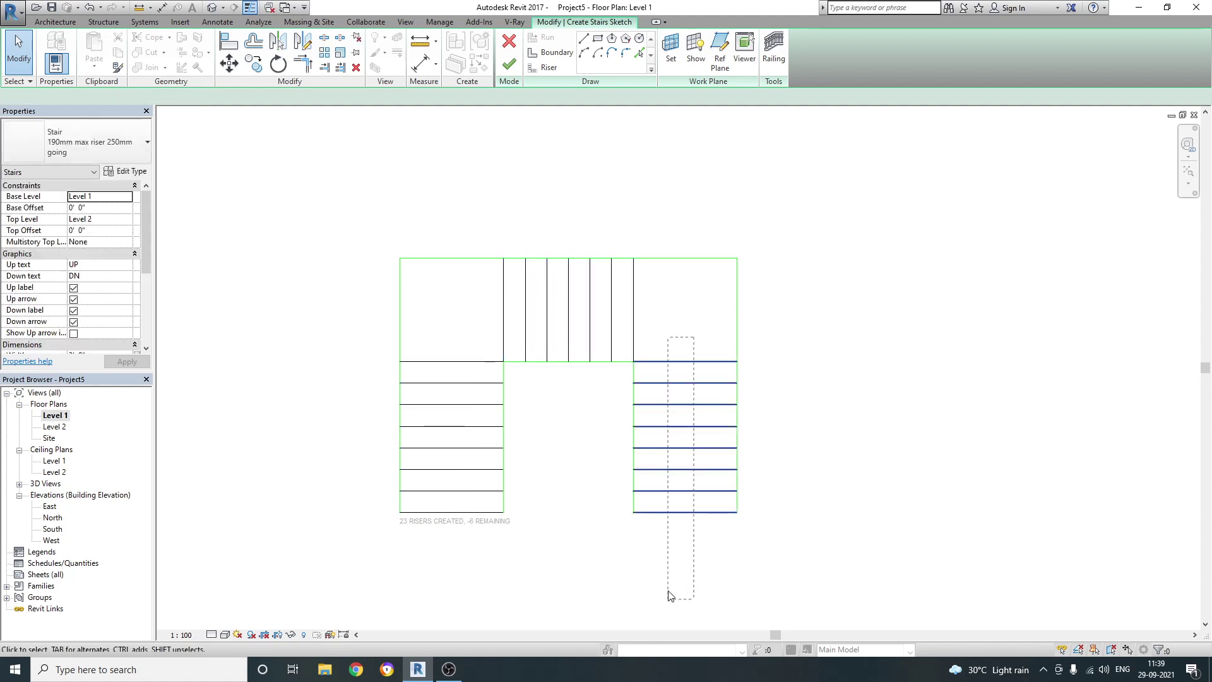
pyautogui.click(879, 442)
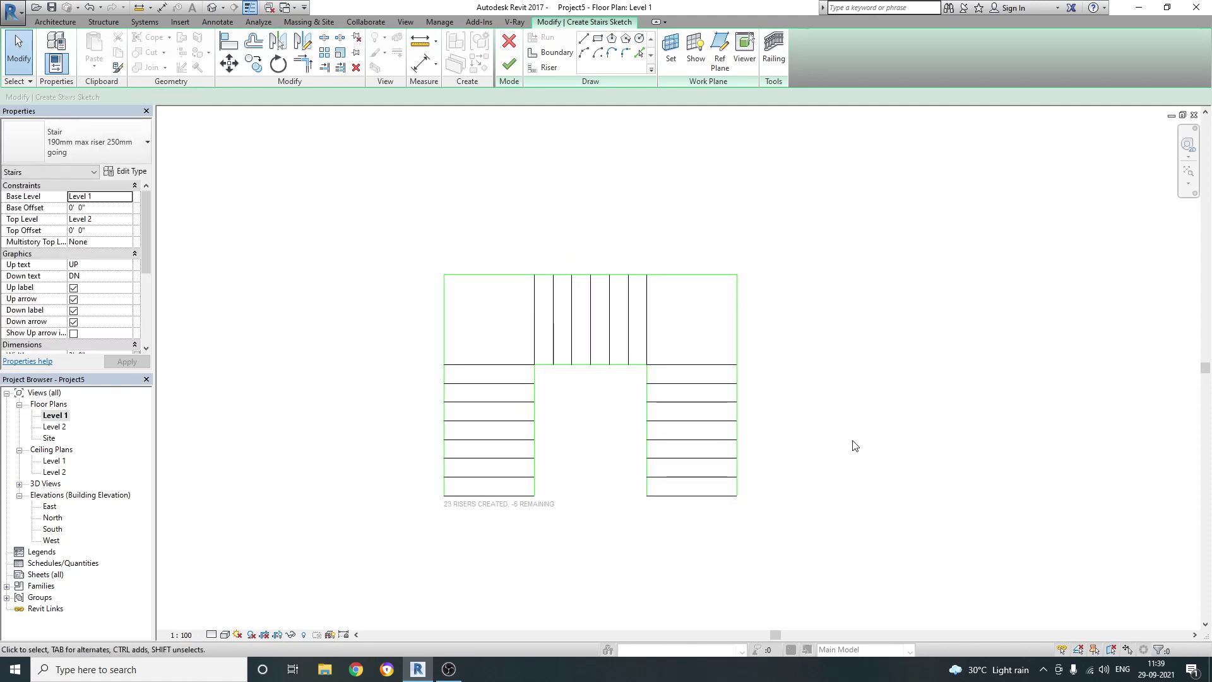
# Step: Finish the stair sketch, dismiss the warning, and switch to the 3D view
pyautogui.click(506, 71)
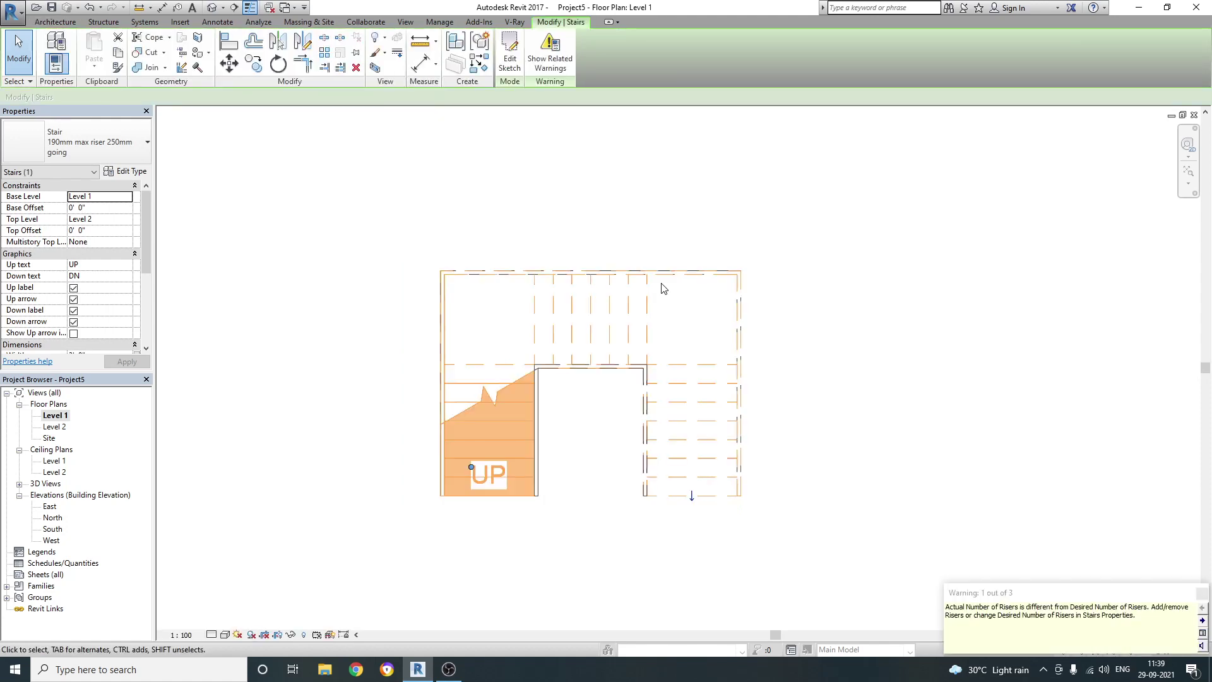
pyautogui.click(639, 246)
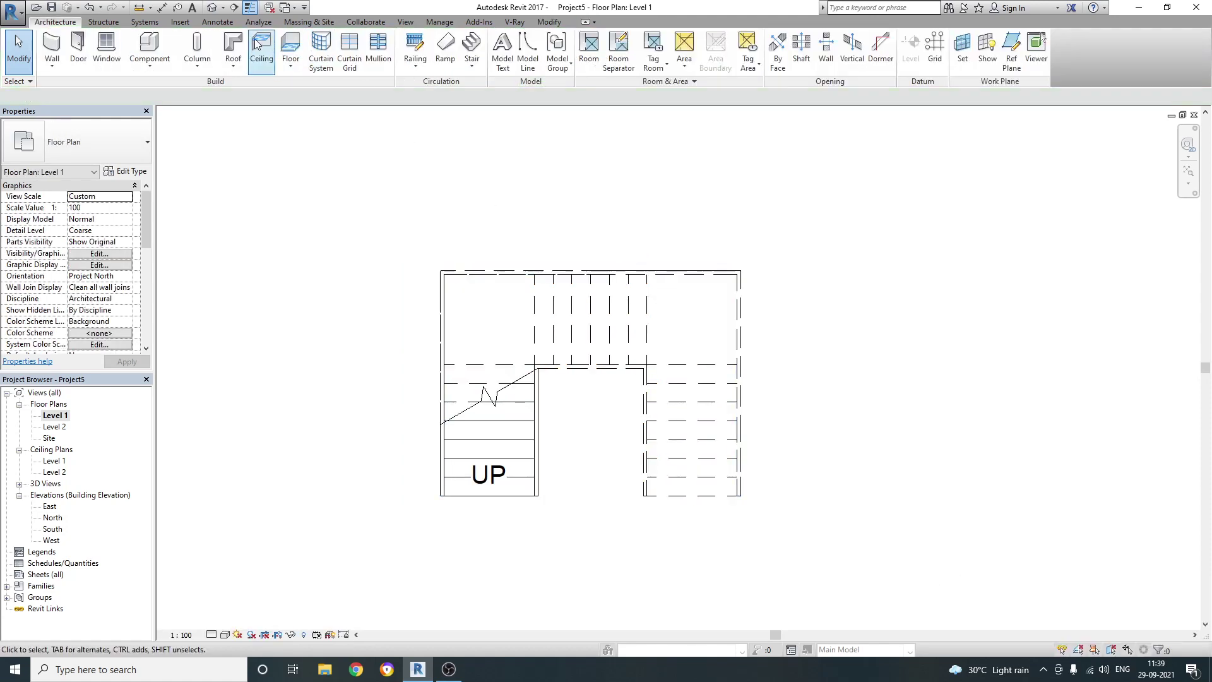
pyautogui.click(210, 8)
pyautogui.scroll(2, 629, 409)
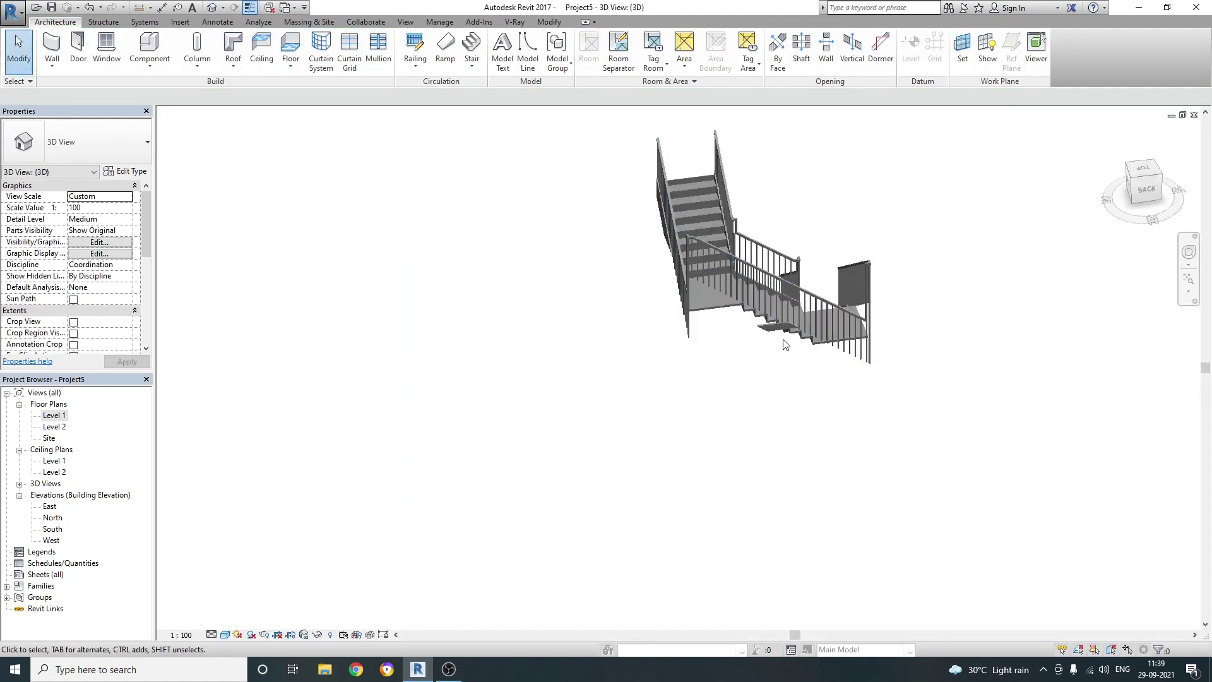
pyautogui.scroll(3, 783, 322)
# Step: Select all the stair railings and delete them
pyautogui.click(783, 322)
pyautogui.moveTo(684, 408)
pyautogui.keyDown('shift'); pyautogui.mouseDown(button='middle')
pyautogui.moveTo(775, 411)
pyautogui.moveTo(538, 279)
pyautogui.moveTo(914, 367)
pyautogui.moveTo(793, 411)
pyautogui.moveTo(817, 447)
pyautogui.mouseUp(button='middle'); pyautogui.keyUp('shift')
pyautogui.click(817, 447)
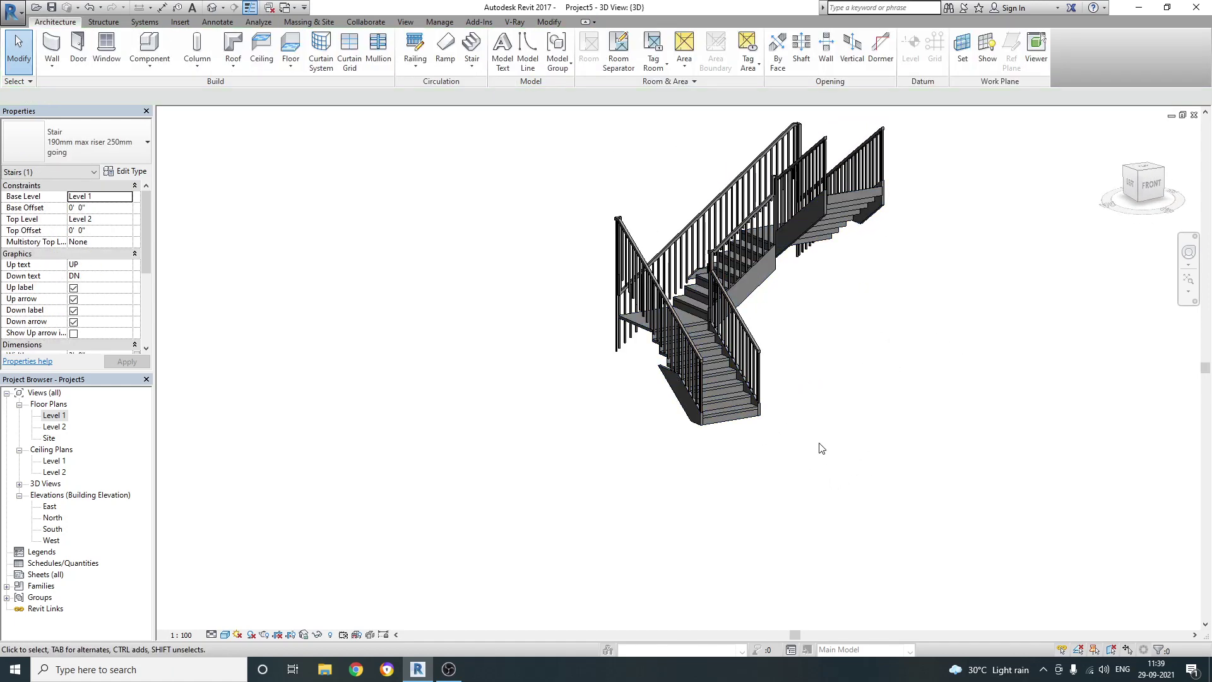
pyautogui.click(712, 259)
pyautogui.moveTo(915, 455); pyautogui.dragTo(794, 236)
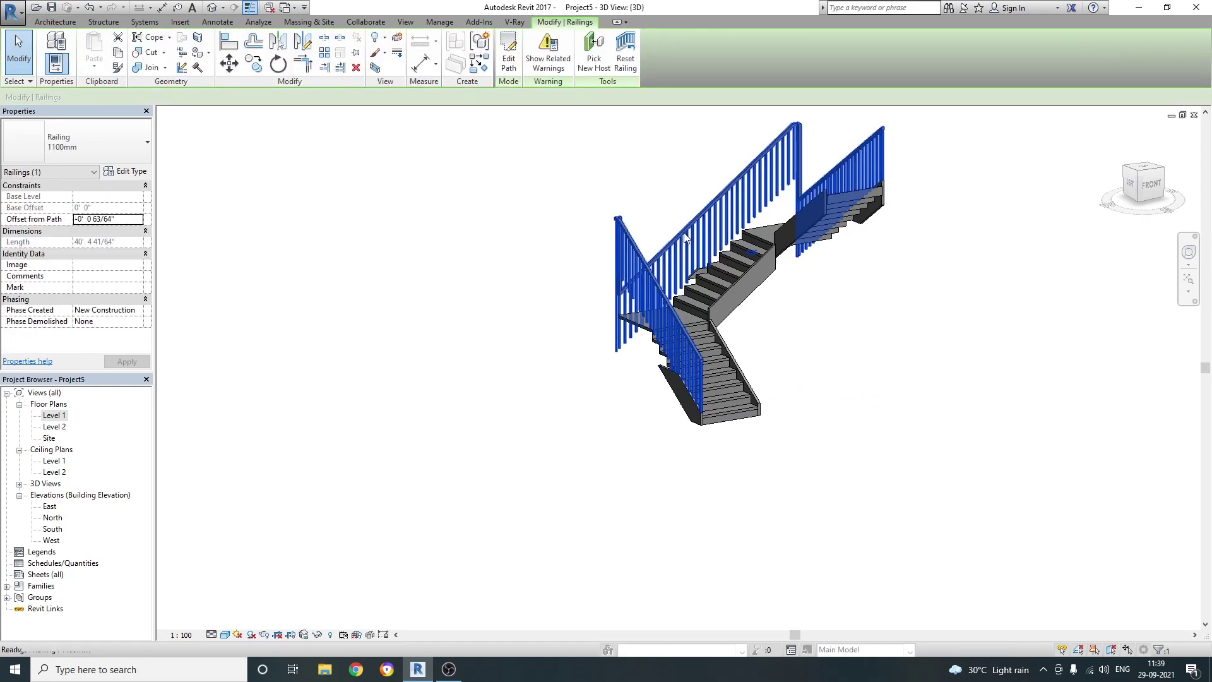
pyautogui.press('Delete')
# Step: Orbit around the stair, then select it and open its type properties
pyautogui.moveTo(758, 336)
pyautogui.keyDown('shift'); pyautogui.mouseDown(button='middle')
pyautogui.moveTo(880, 409)
pyautogui.moveTo(754, 426)
pyautogui.mouseUp(button='middle'); pyautogui.keyUp('shift')
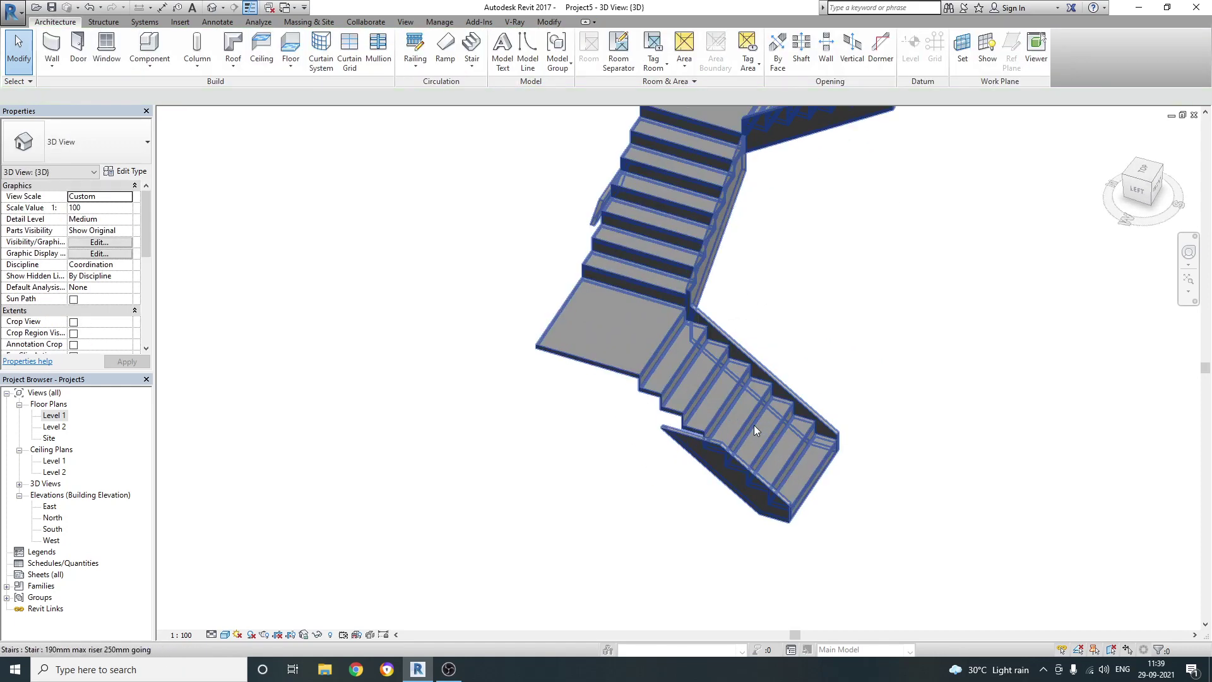
pyautogui.moveTo(684, 452)
pyautogui.keyDown('shift'); pyautogui.mouseDown(button='middle')
pyautogui.moveTo(939, 360)
pyautogui.moveTo(820, 236)
pyautogui.moveTo(961, 360)
pyautogui.mouseUp(button='middle'); pyautogui.keyUp('shift')
pyautogui.moveTo(789, 353)
pyautogui.keyDown('shift'); pyautogui.mouseDown(button='middle')
pyautogui.moveTo(644, 434)
pyautogui.moveTo(893, 320)
pyautogui.moveTo(486, 344)
pyautogui.moveTo(536, 532)
pyautogui.mouseUp(button='middle'); pyautogui.keyUp('shift')
pyautogui.click(605, 469)
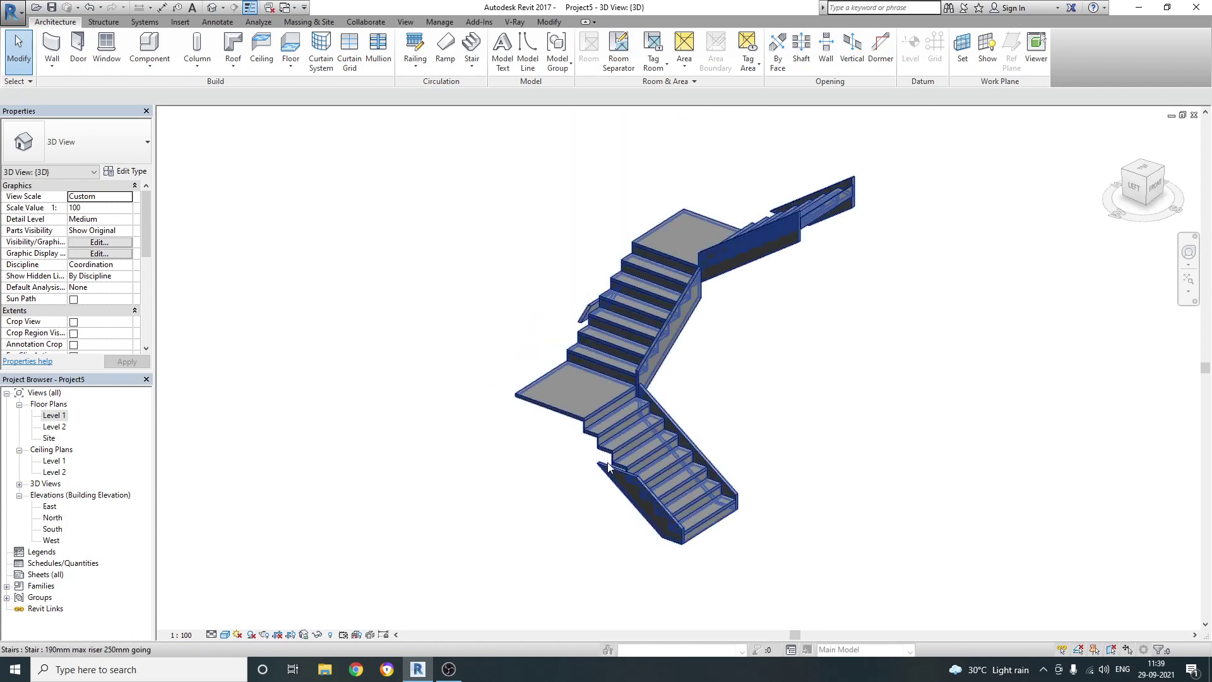
pyautogui.click(120, 175)
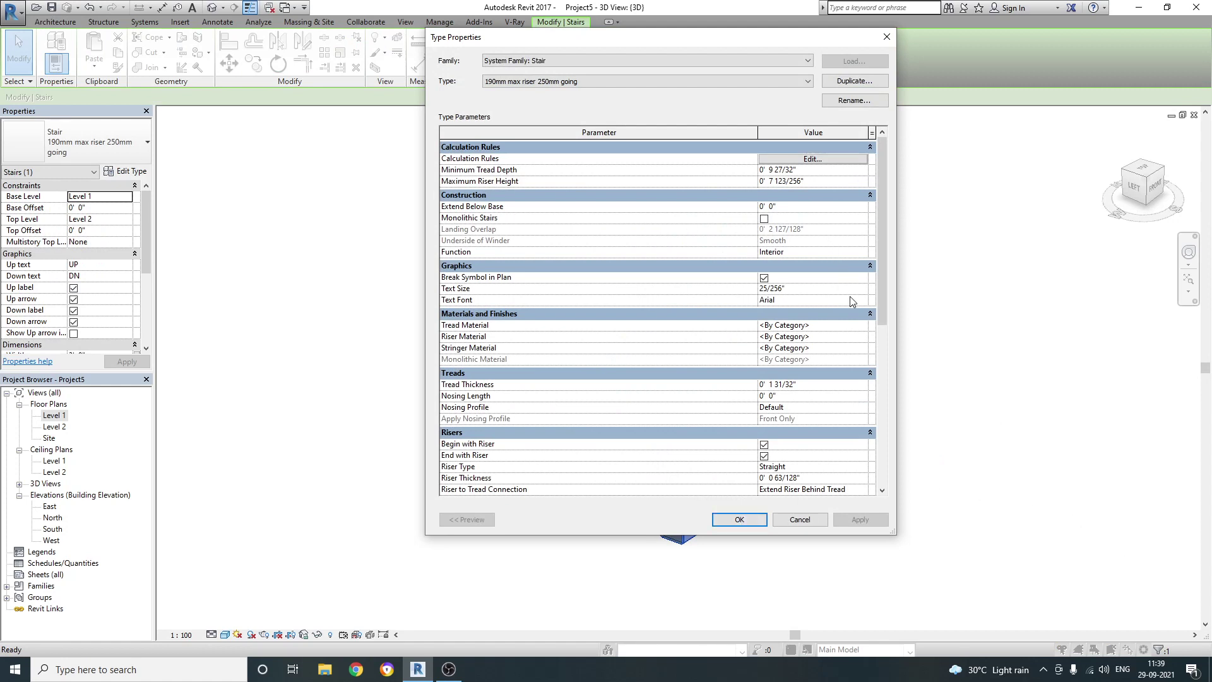
# Step: Set both Right Stringer and Left Stringer to None in Type Properties and confirm
pyautogui.moveTo(875, 288); pyautogui.dragTo(874, 385)
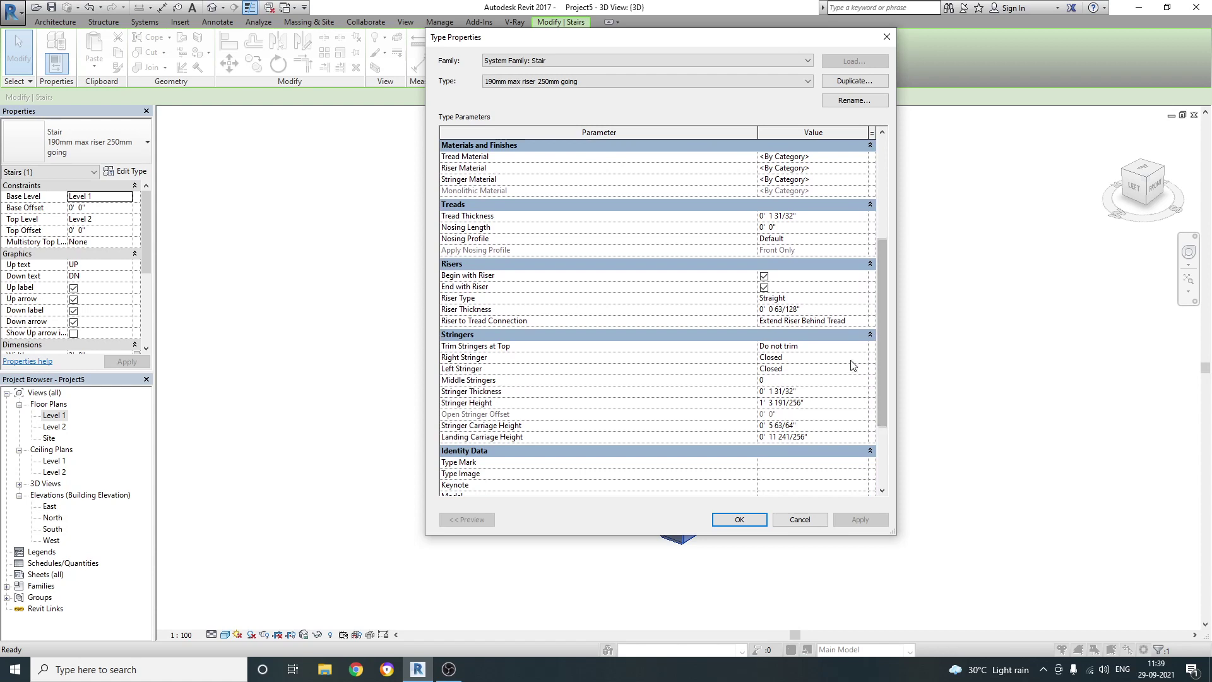
pyautogui.click(863, 358)
pyautogui.click(826, 375)
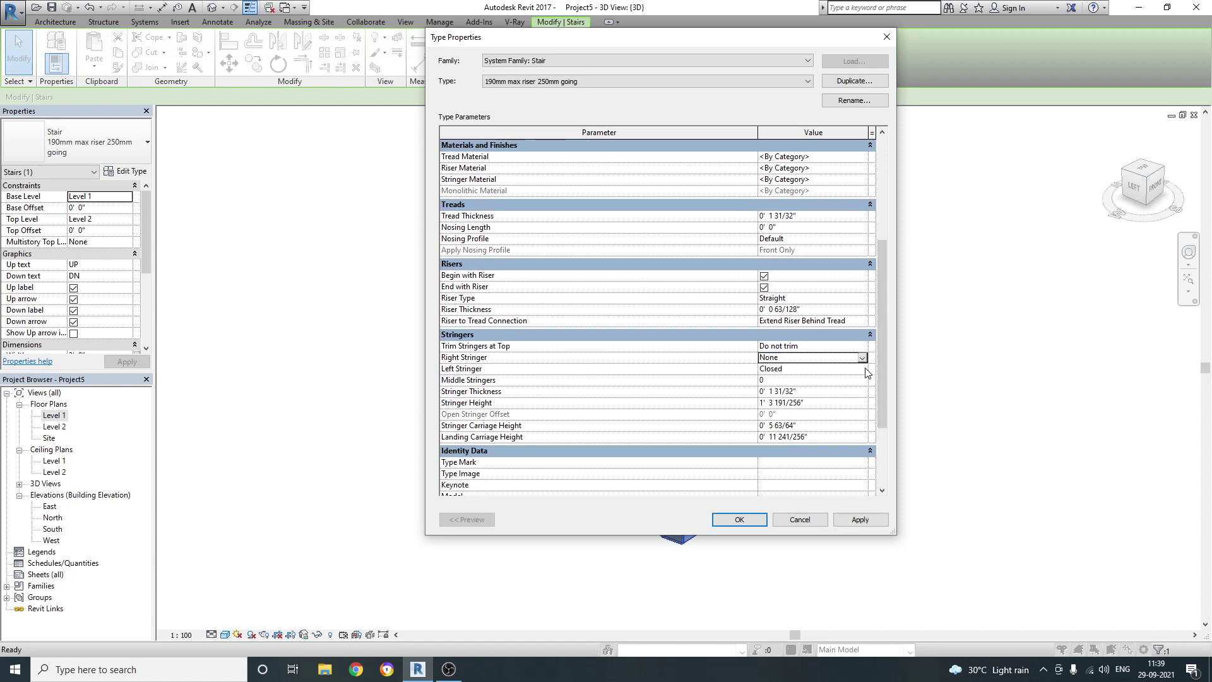
pyautogui.click(865, 370)
pyautogui.click(844, 372)
pyautogui.click(814, 380)
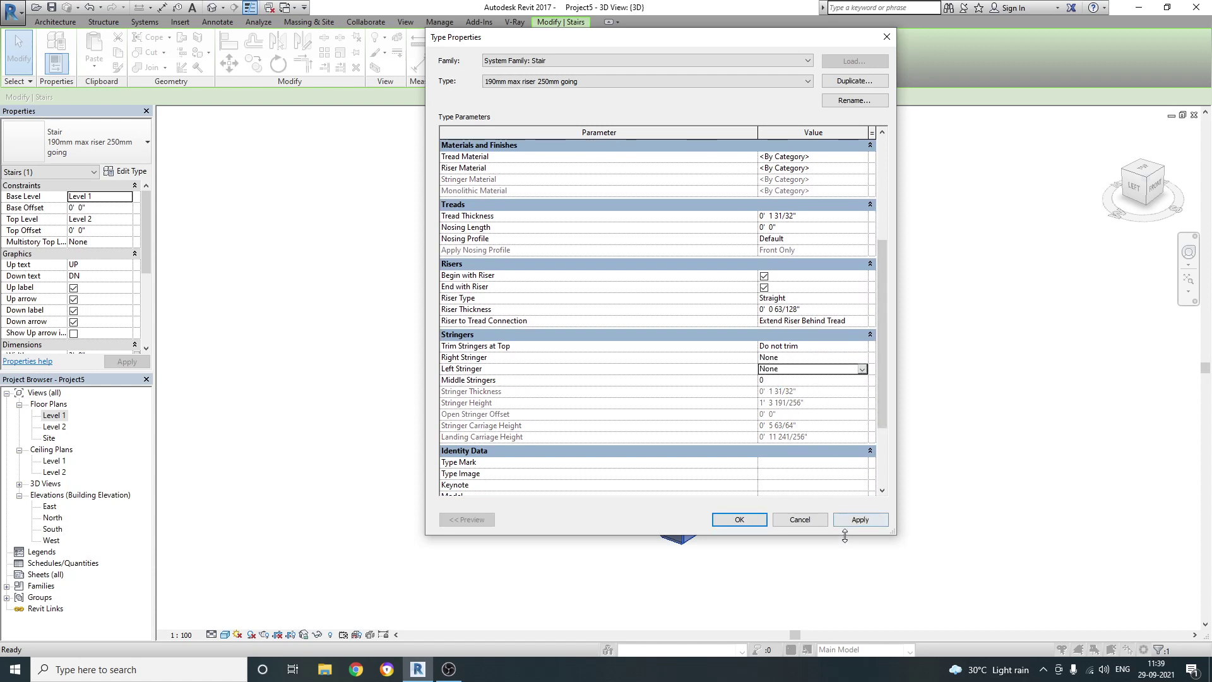
pyautogui.click(738, 519)
# Step: Change the stair's type to Monolithic Stair in the Type Selector
pyautogui.press('Escape')
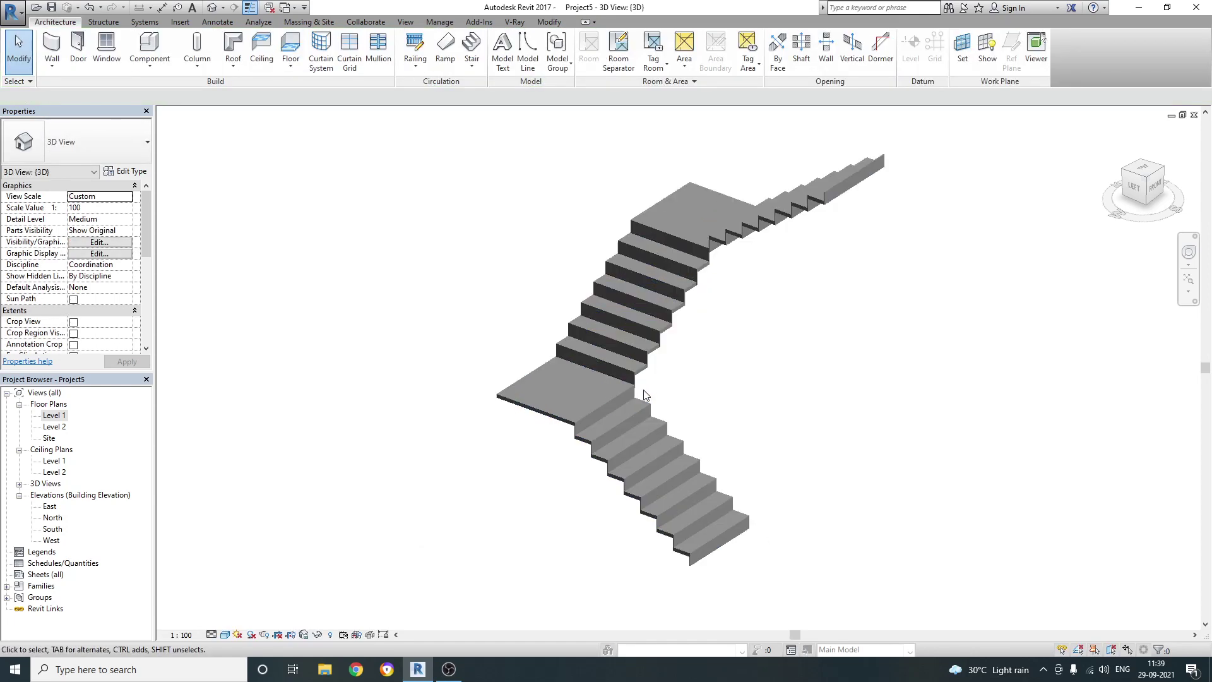
pyautogui.click(626, 399)
pyautogui.keyDown('shift'); pyautogui.moveTo(730, 388); pyautogui.dragTo(733, 410, button='middle'); pyautogui.keyUp('shift')
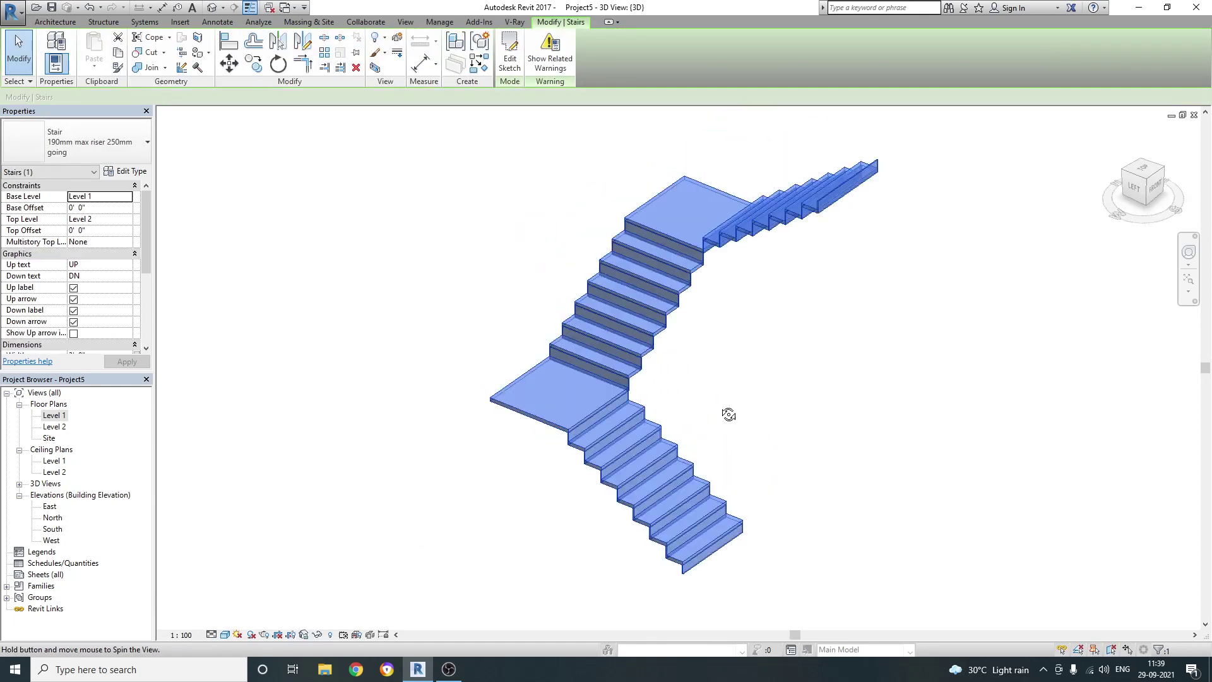
pyautogui.click(62, 147)
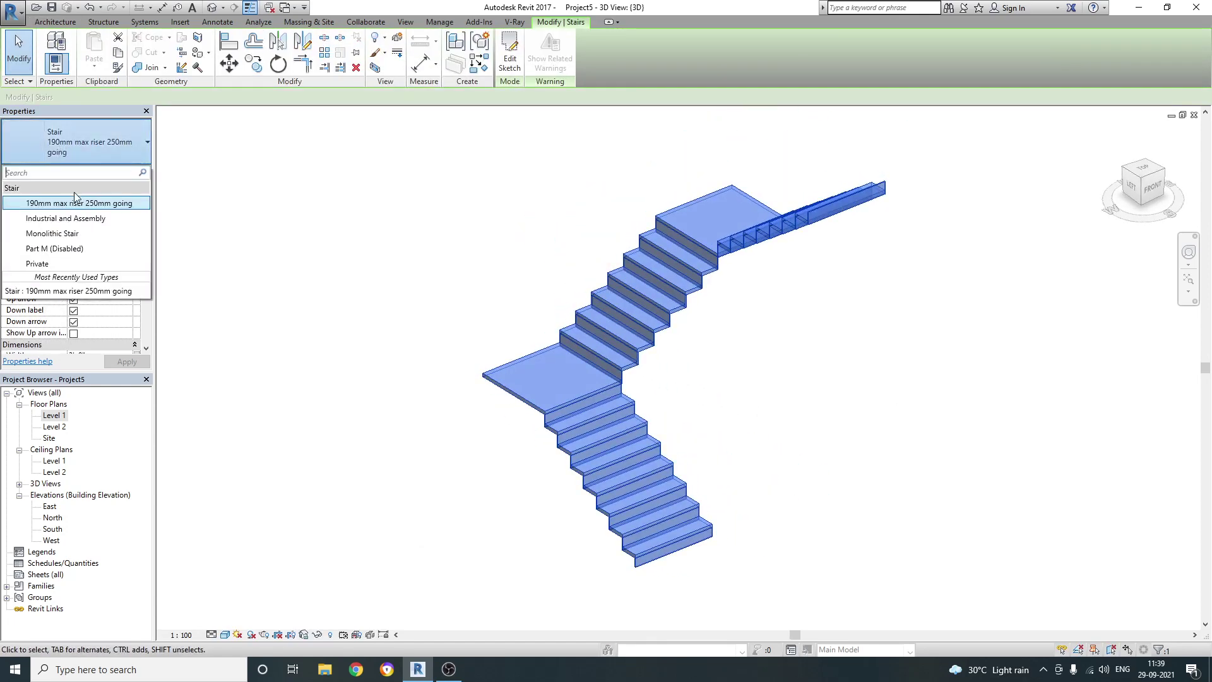
pyautogui.click(76, 236)
# Step: Orbit around the monolithic stair to inspect it from the back, front and side
pyautogui.press('Escape')
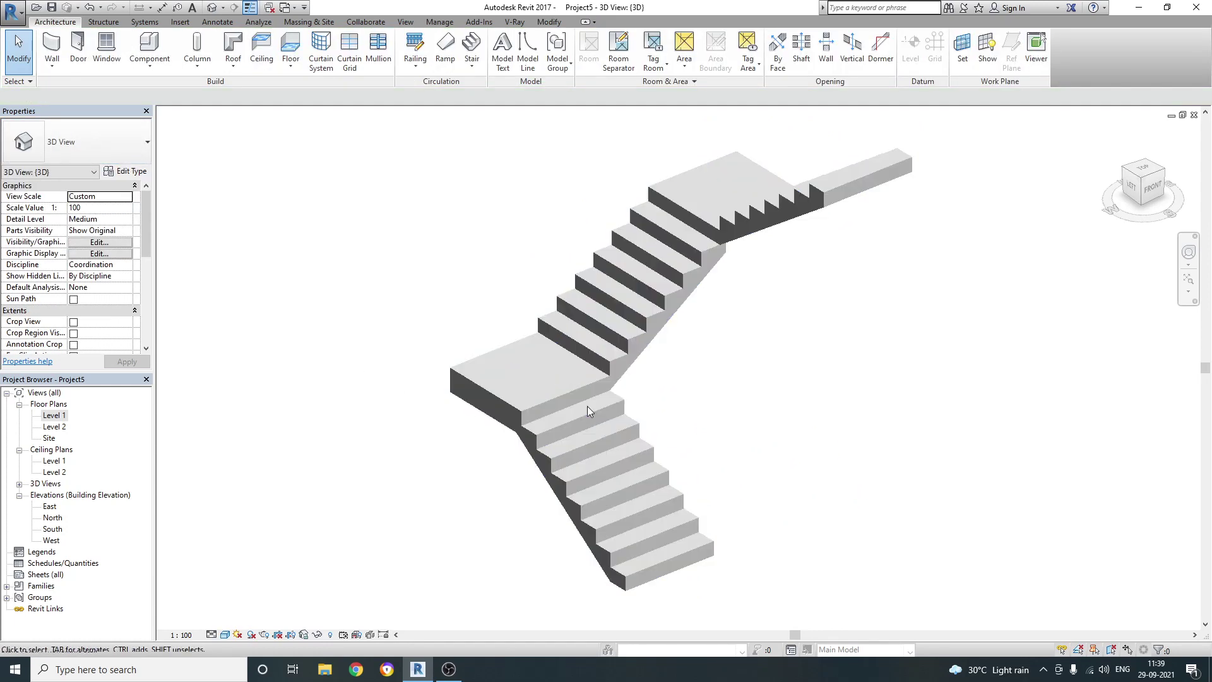
pyautogui.click(557, 406)
pyautogui.moveTo(557, 405)
pyautogui.keyDown('shift'); pyautogui.mouseDown(button='middle')
pyautogui.moveTo(1053, 344)
pyautogui.moveTo(711, 381)
pyautogui.mouseUp(button='middle'); pyautogui.keyUp('shift')
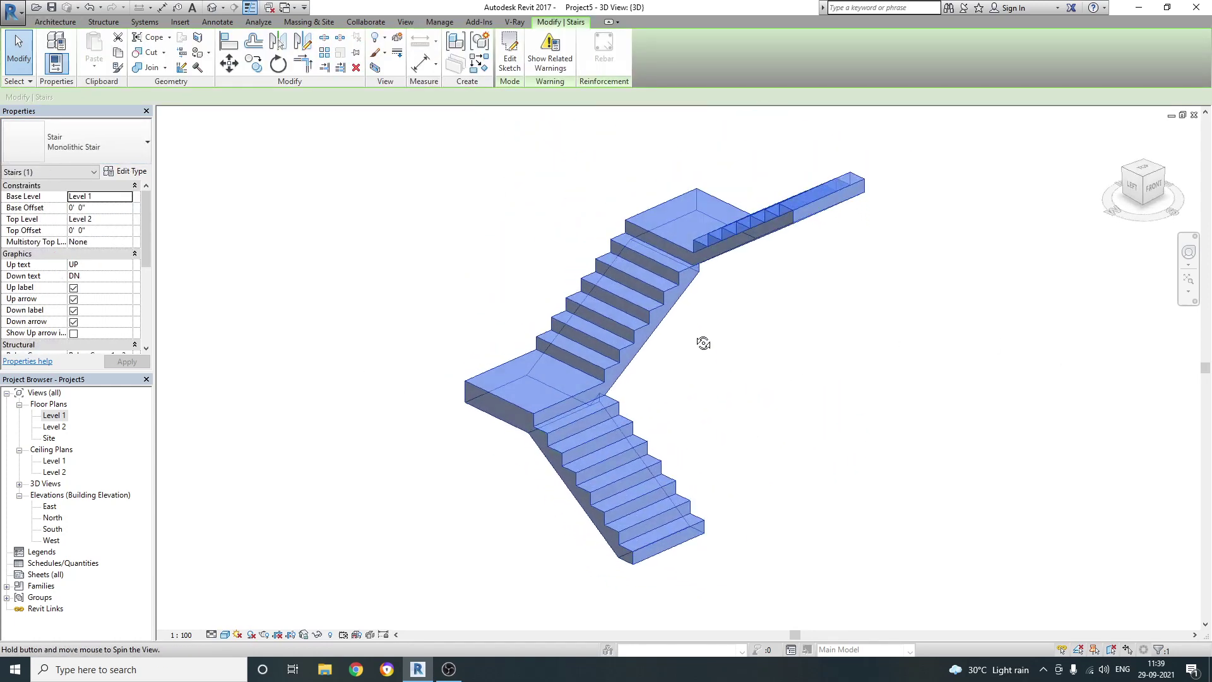
pyautogui.click(757, 415)
pyautogui.moveTo(757, 414)
pyautogui.keyDown('shift'); pyautogui.mouseDown(button='middle')
pyautogui.moveTo(807, 440)
pyautogui.moveTo(673, 400)
pyautogui.mouseUp(button='middle'); pyautogui.keyUp('shift')
pyautogui.click(475, 76)
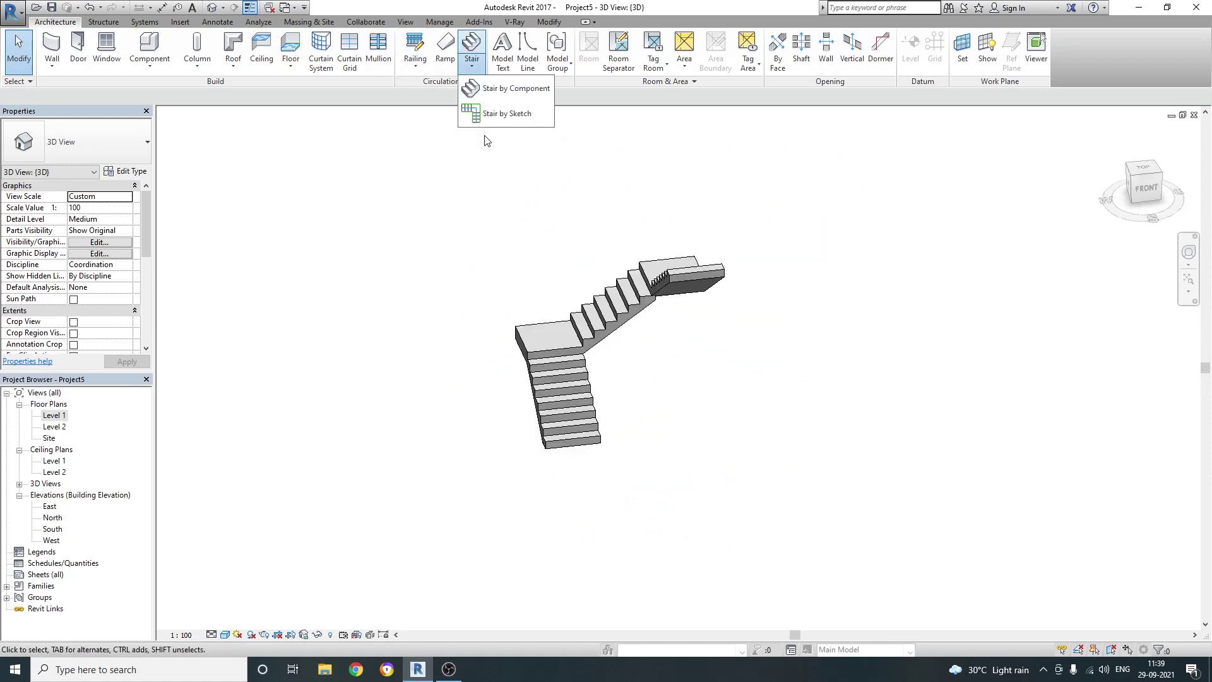
pyautogui.moveTo(632, 379)
pyautogui.keyDown('shift'); pyautogui.mouseDown(button='middle')
pyautogui.moveTo(873, 460)
pyautogui.moveTo(568, 504)
pyautogui.mouseUp(button='middle'); pyautogui.keyUp('shift')
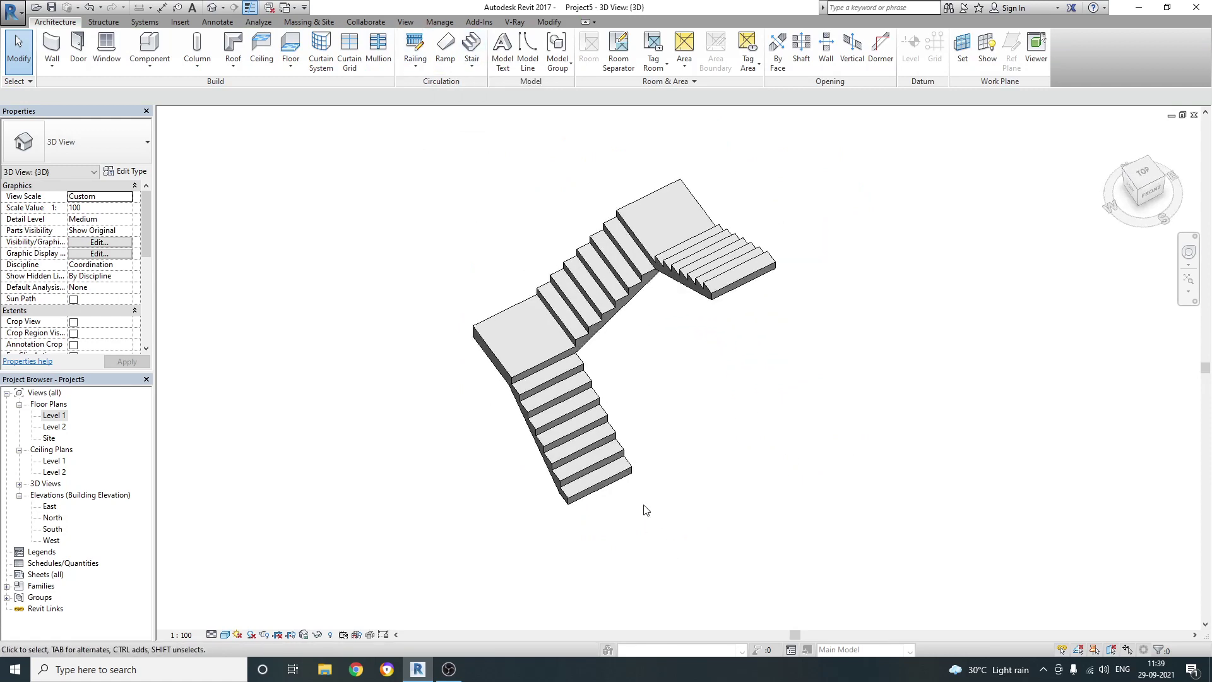
# Step: Delete the stair and return to the Level 1 floor plan
pyautogui.click(577, 388)
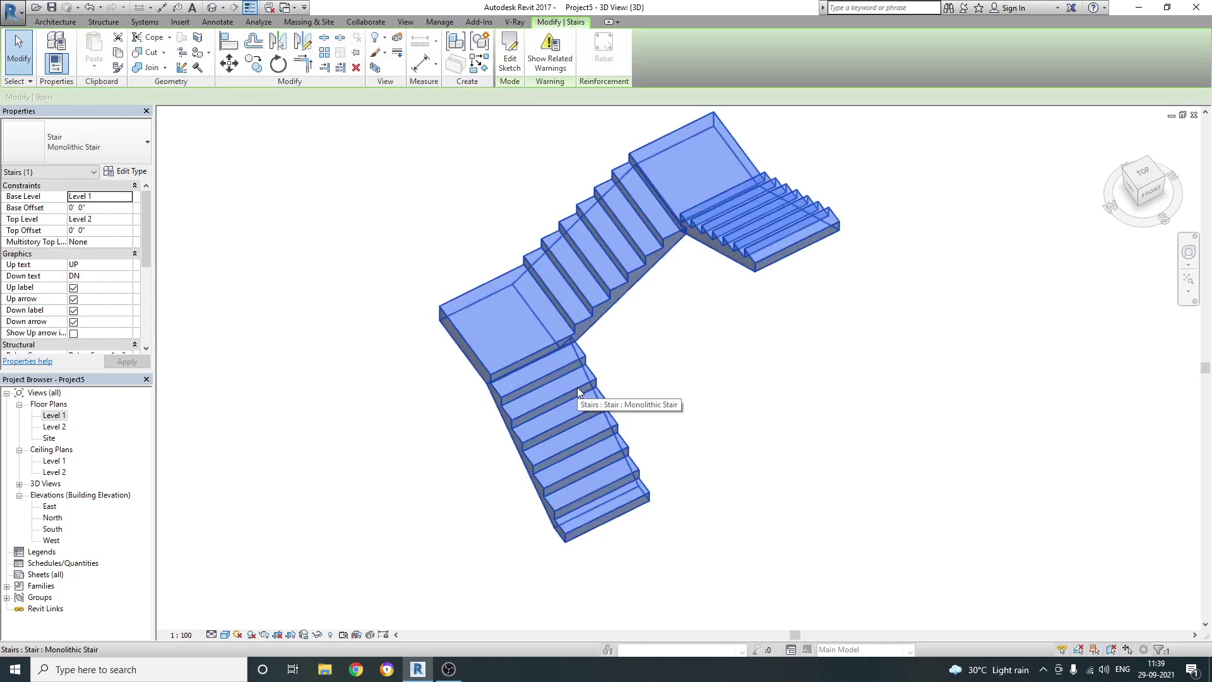
pyautogui.press('Delete')
pyautogui.doubleClick(53, 415)
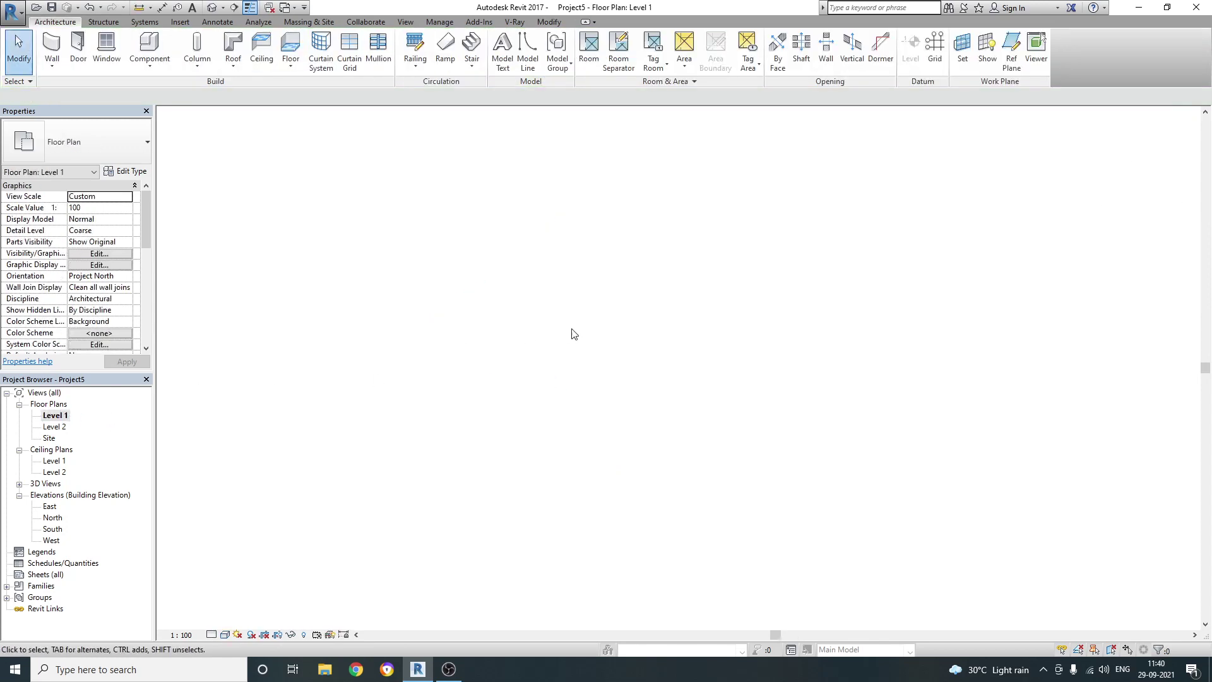